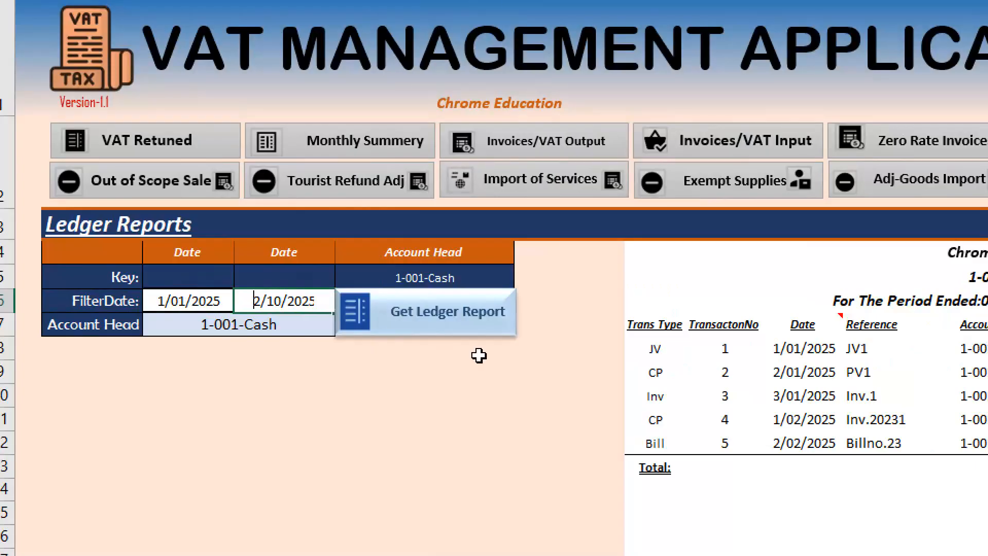
# - Set the ledger filter's end date to 31/03/2025 and generate the ledger reports for 4-499-Output VAT and 4-001-Sales
pyautogui.write('31')
pyautogui.press('Return')
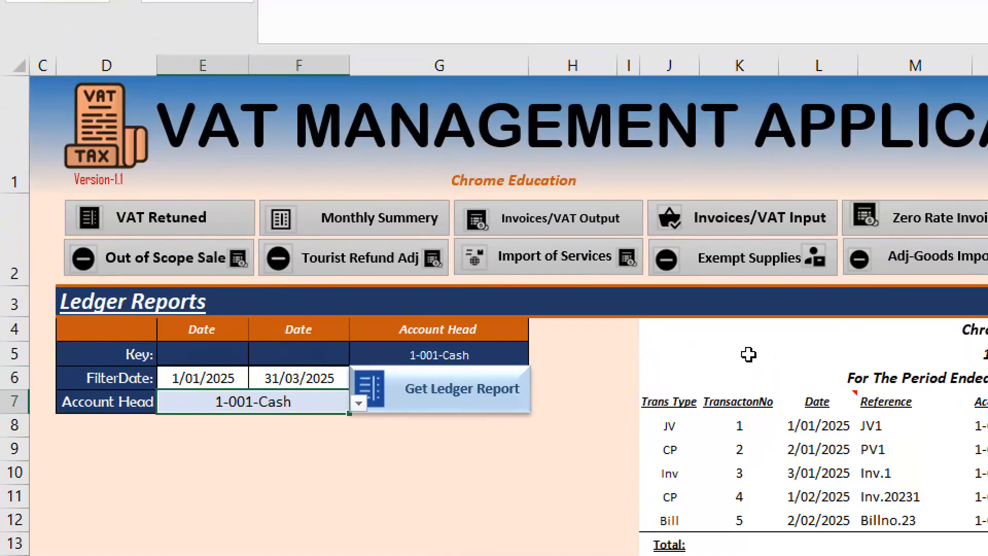
pyautogui.click(359, 403)
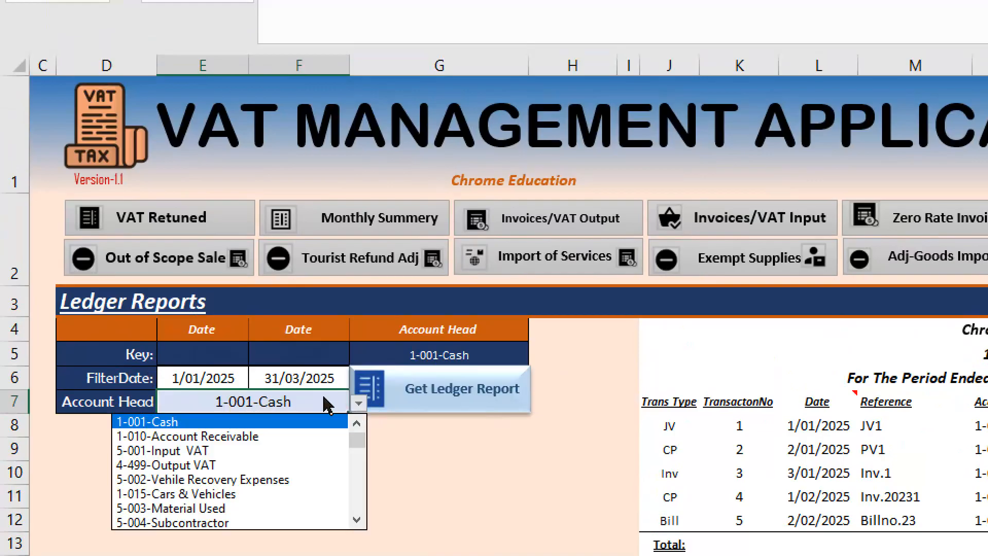
pyautogui.click(209, 469)
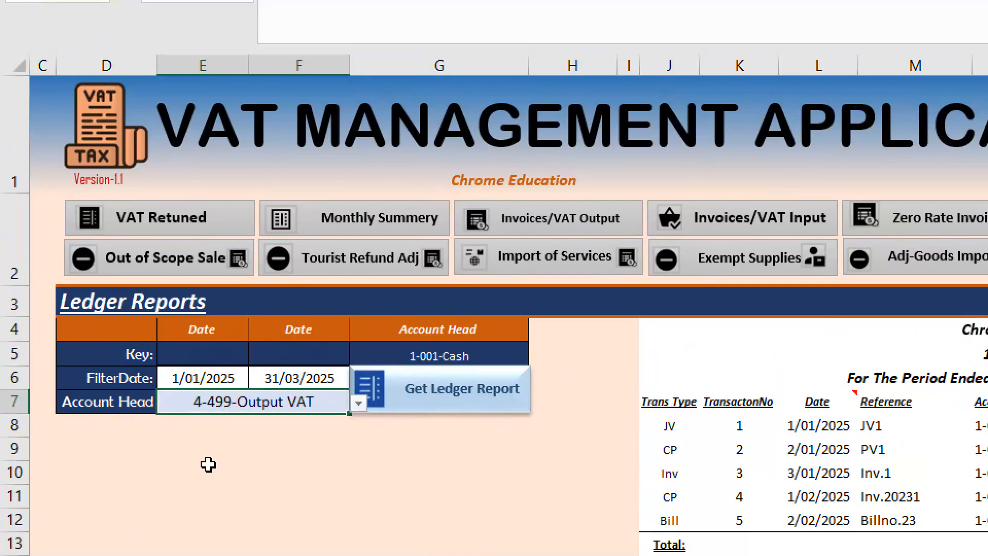
pyautogui.click(476, 401)
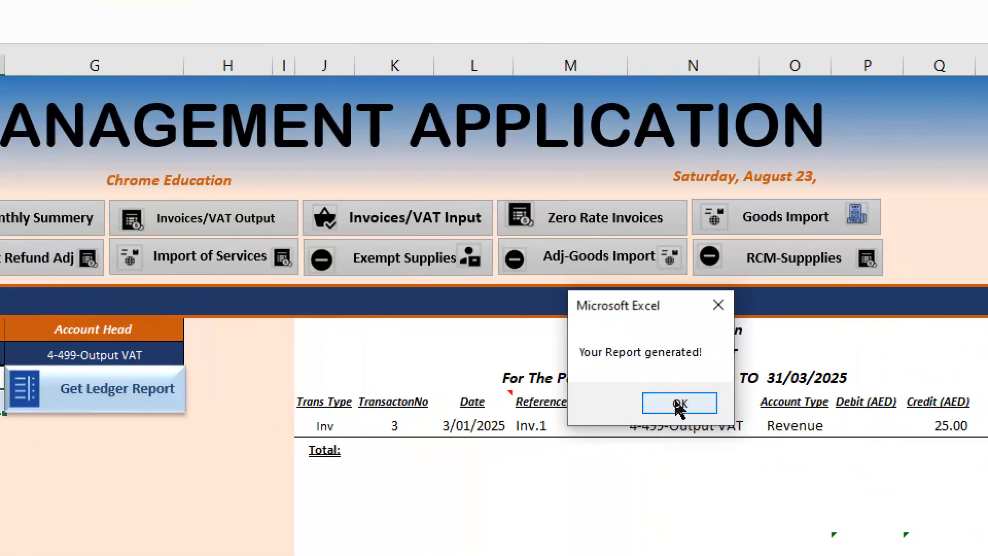
pyautogui.click(681, 405)
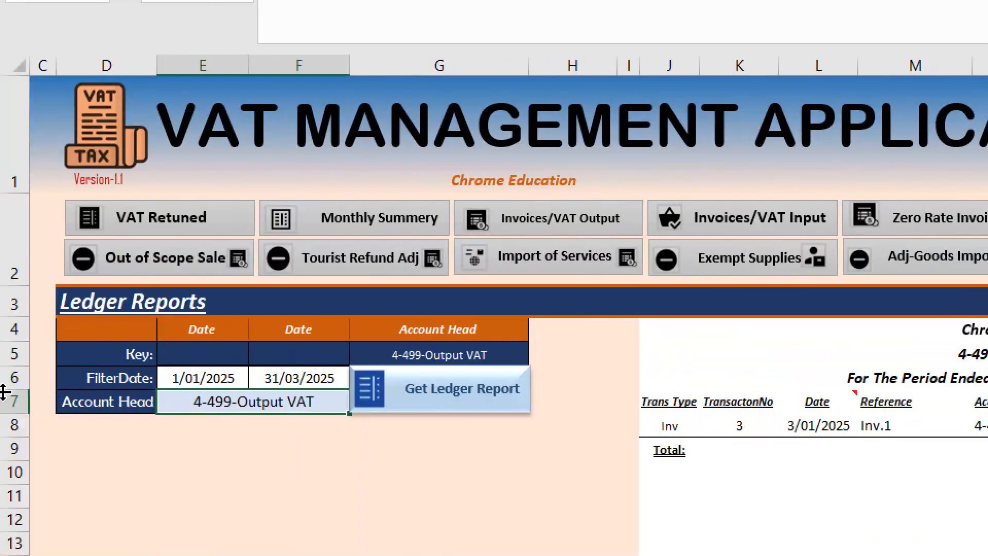
pyautogui.click(319, 401)
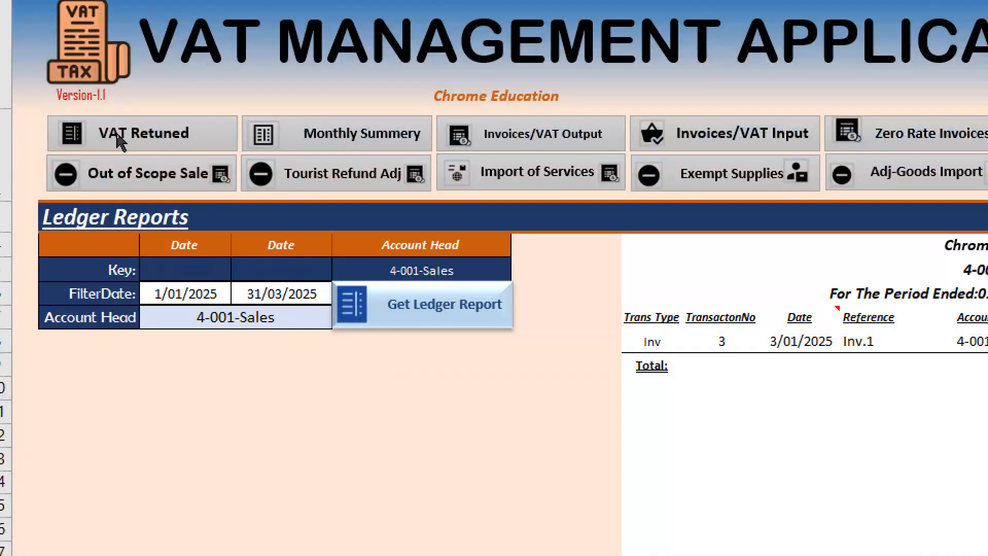
# - Open the VAT return form and look over its layout, including the sales output and expense input sections
pyautogui.click(120, 137)
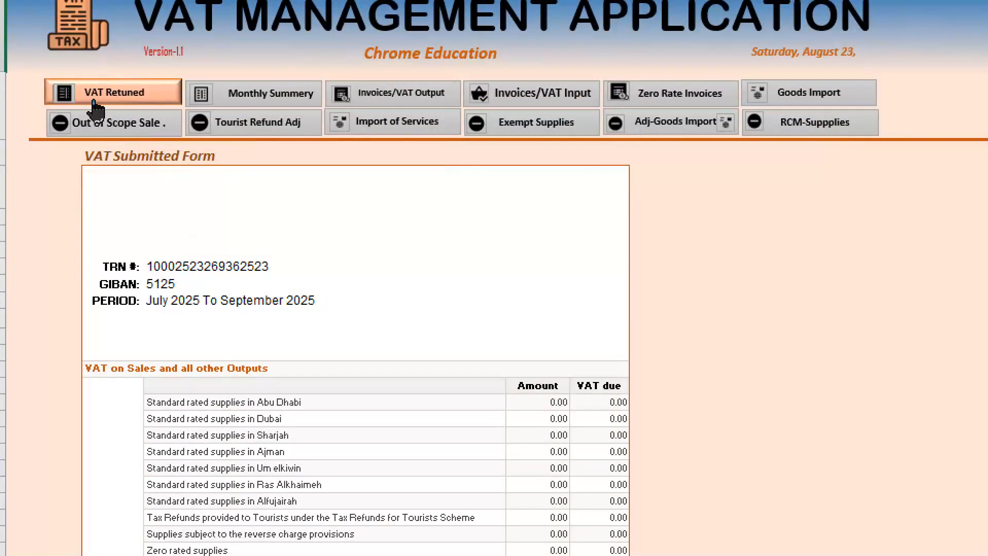
pyautogui.scroll(-3, 285, 494)
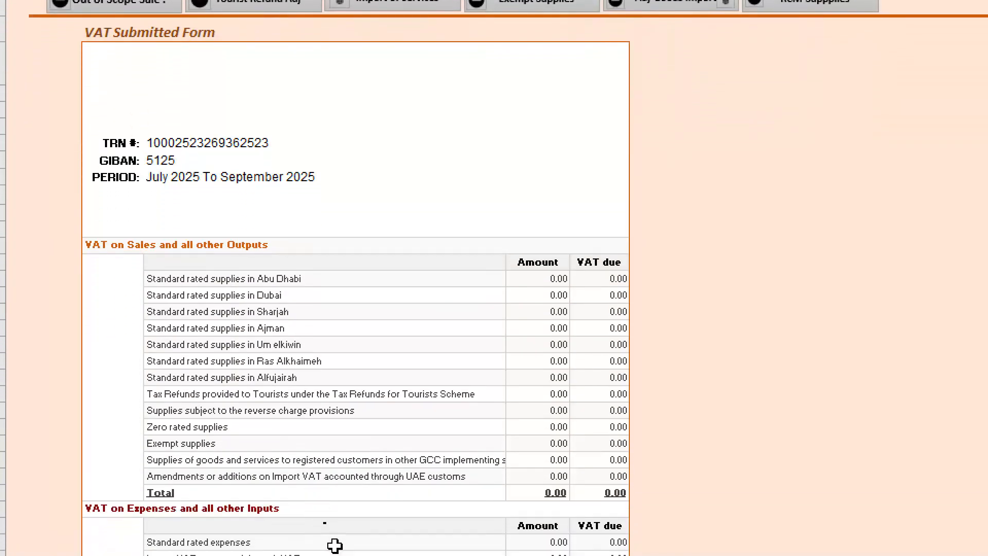
pyautogui.scroll(3, 75, 33)
pyautogui.scroll(1, 74, 34)
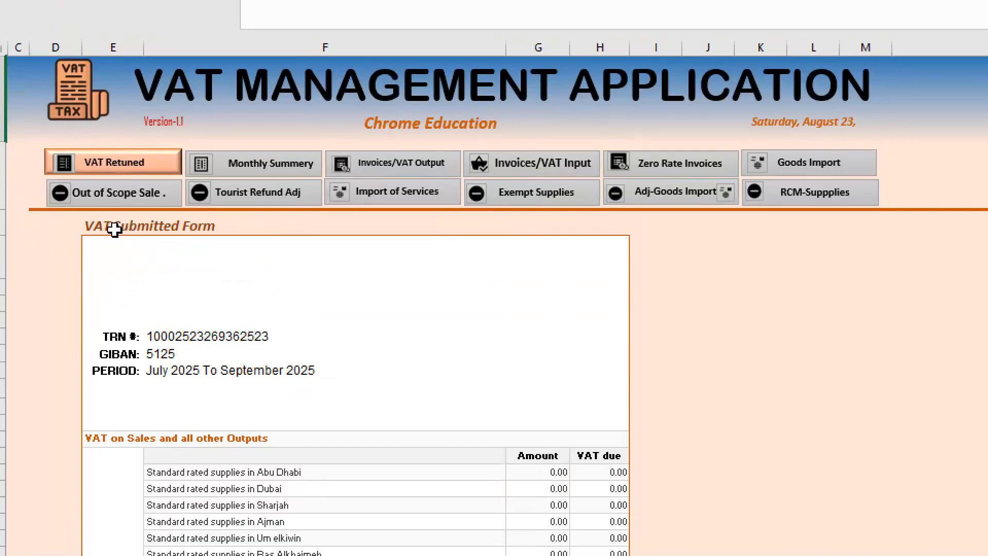
pyautogui.scroll(-1, 520, 502)
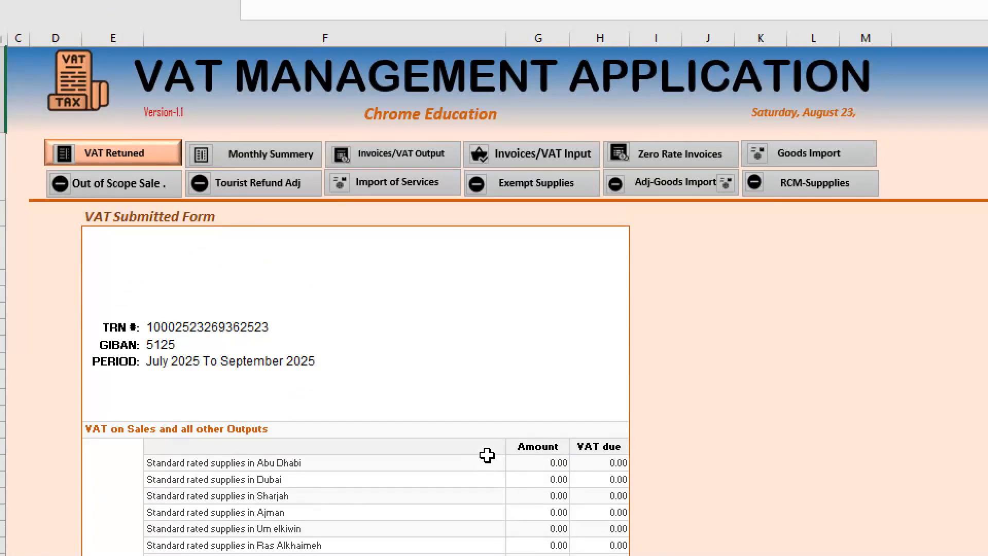
pyautogui.moveTo(99, 230); pyautogui.dragTo(643, 543)
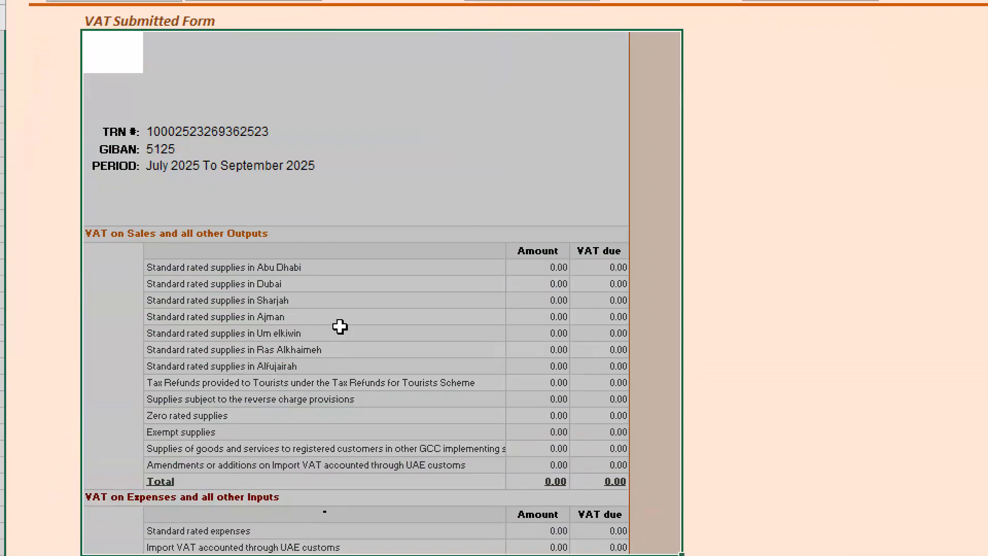
pyautogui.click(341, 321)
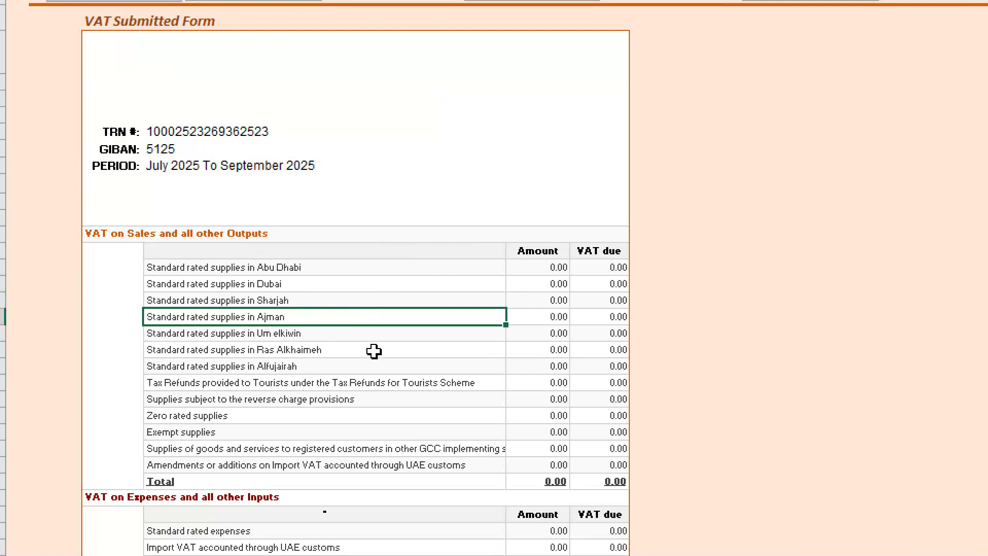
# - Check the formulas behind the TRN, GIBAN and PERIOD fields of the VAT Submitted Form
pyautogui.click(159, 127)
pyautogui.scroll(4, 160, 144)
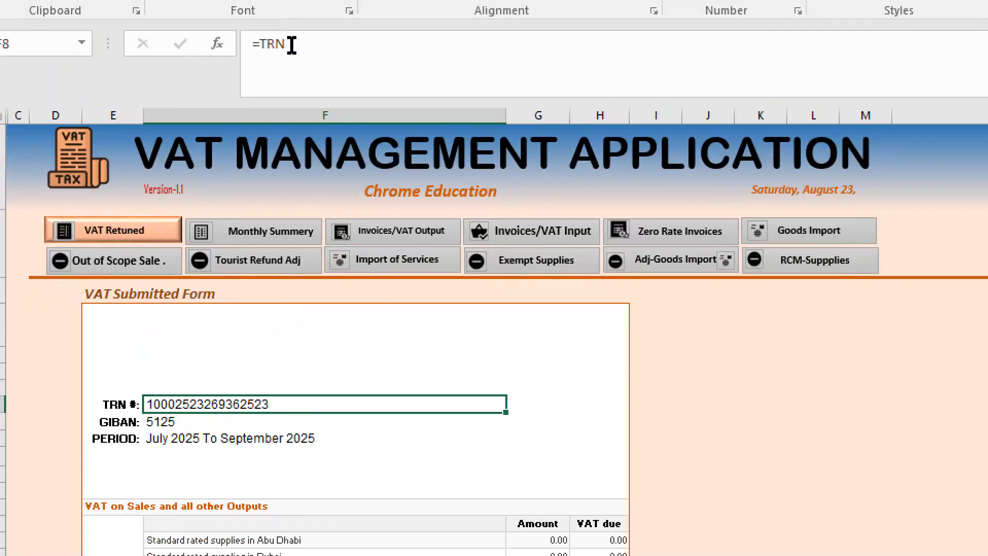
pyautogui.click(160, 420)
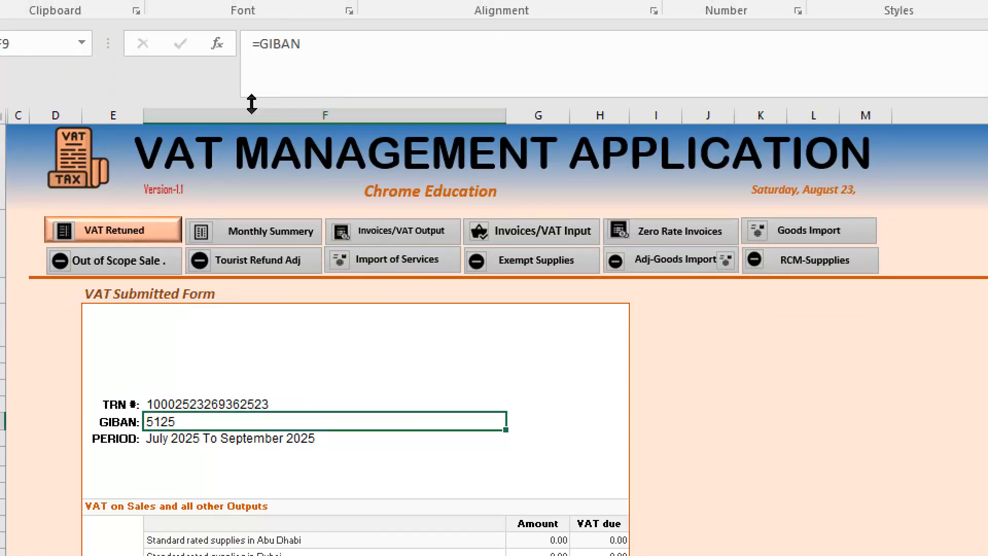
pyautogui.click(184, 441)
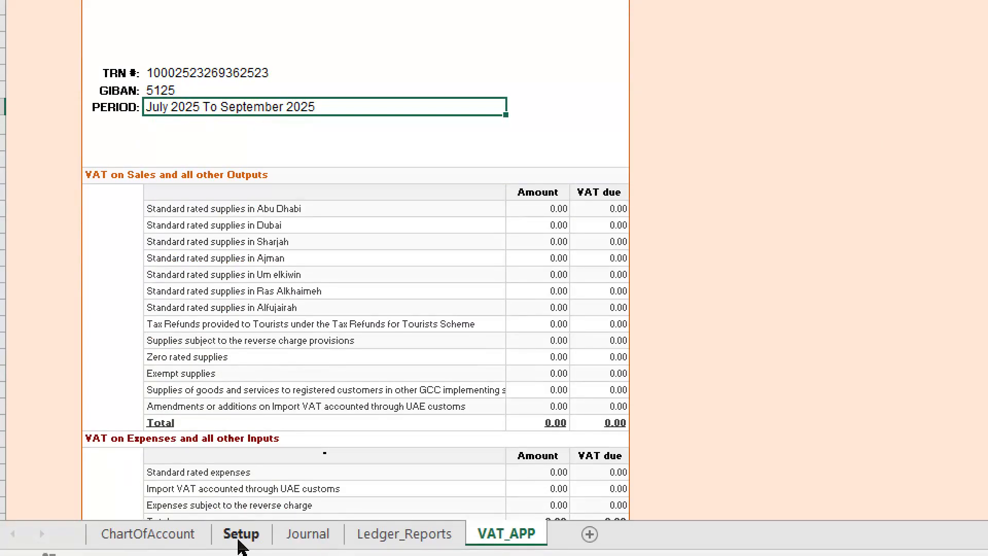
# - Set the tax period to Q1 in the Company Tax Info on the Setup sheet and return to the VAT_APP sheet
pyautogui.click(239, 535)
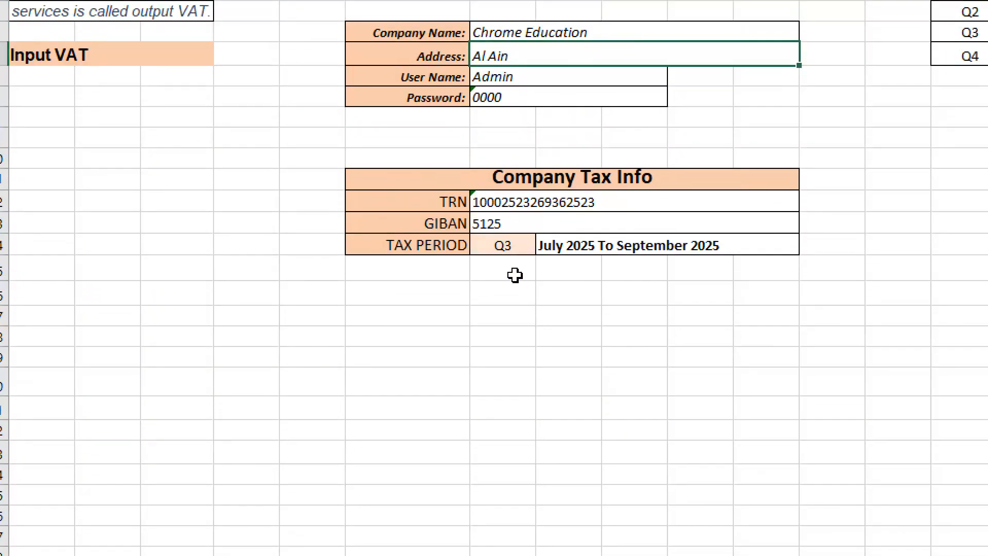
pyautogui.click(508, 246)
pyautogui.click(544, 245)
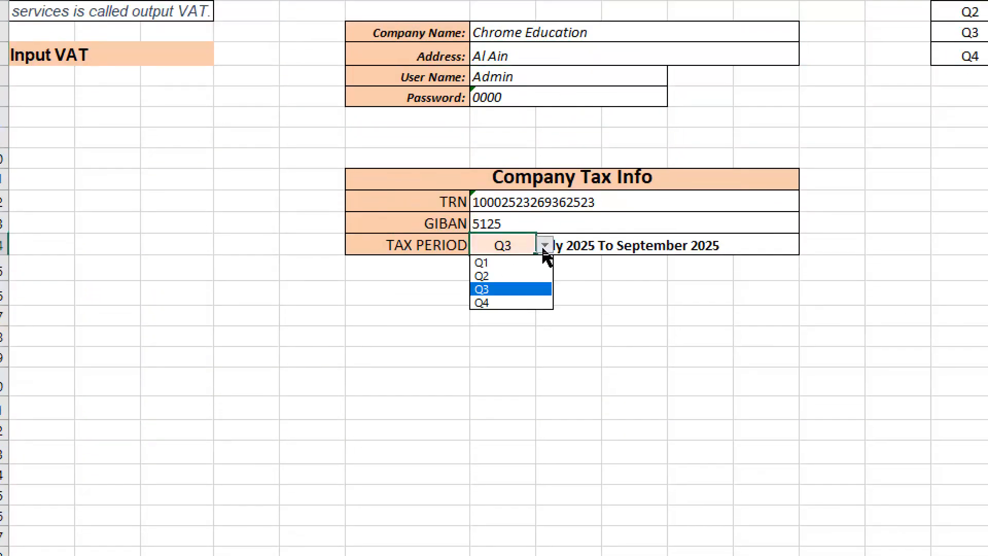
pyautogui.click(513, 264)
pyautogui.click(569, 244)
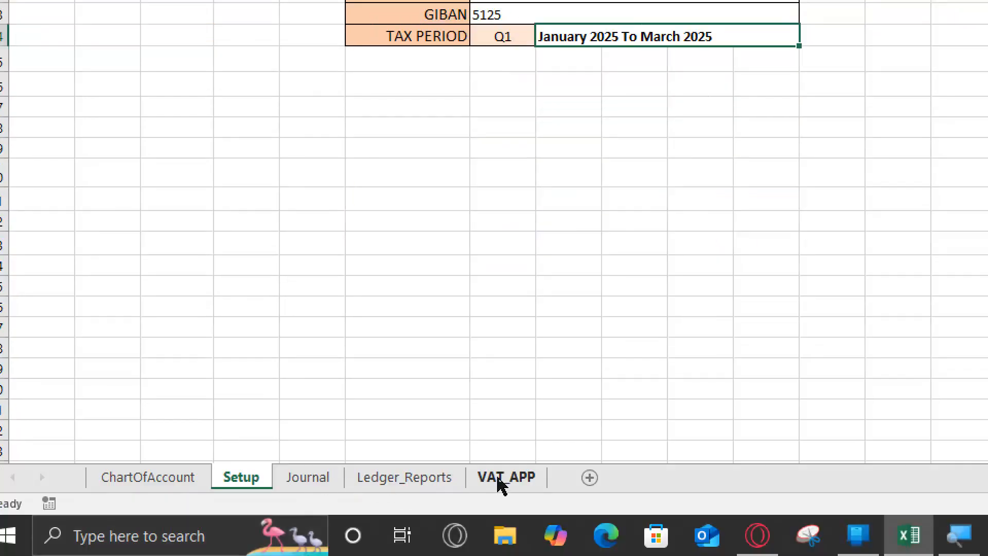
pyautogui.click(502, 477)
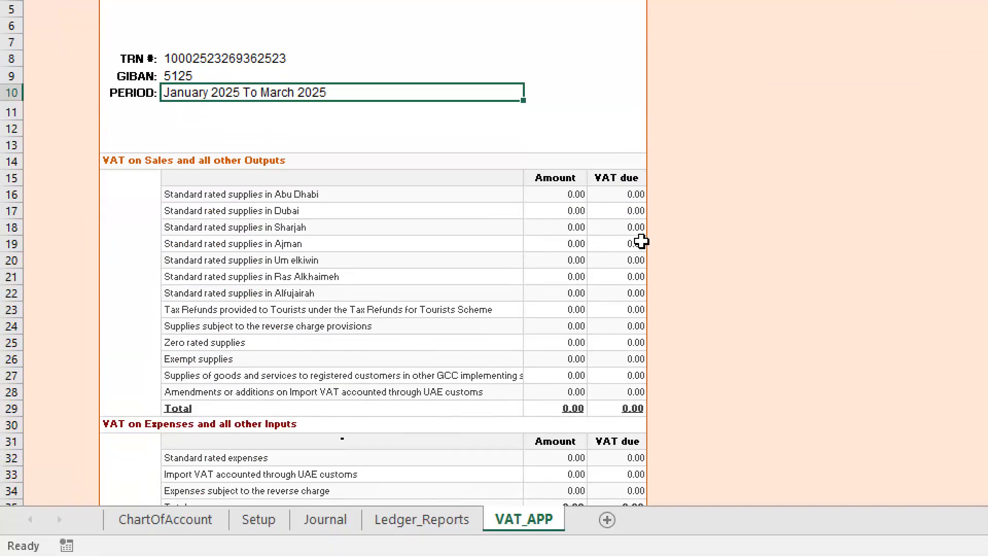
# - Examine the standard rated supplies rows for each emirate and their amount cells in the VAT on Sales section
pyautogui.click(576, 193)
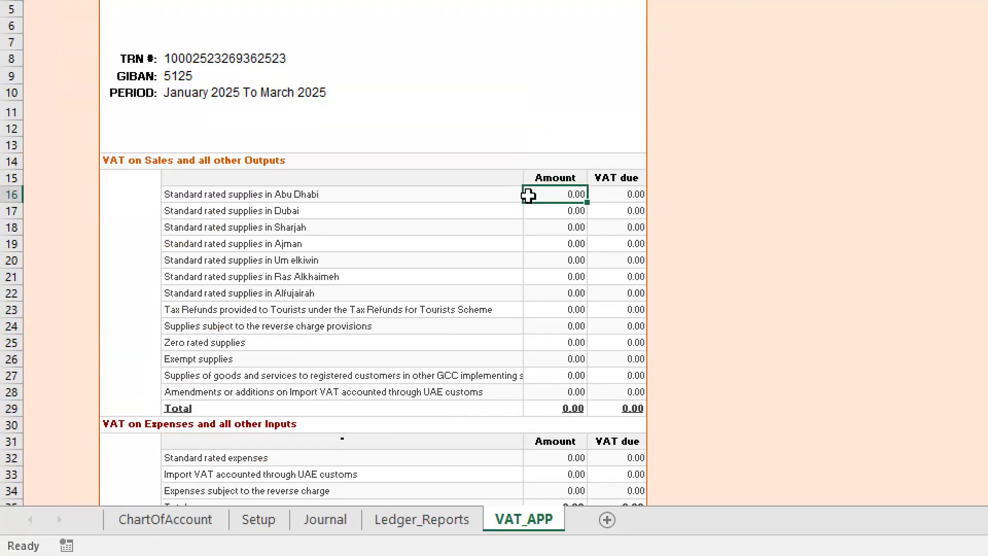
pyautogui.moveTo(248, 191); pyautogui.dragTo(578, 349)
pyautogui.click(548, 312)
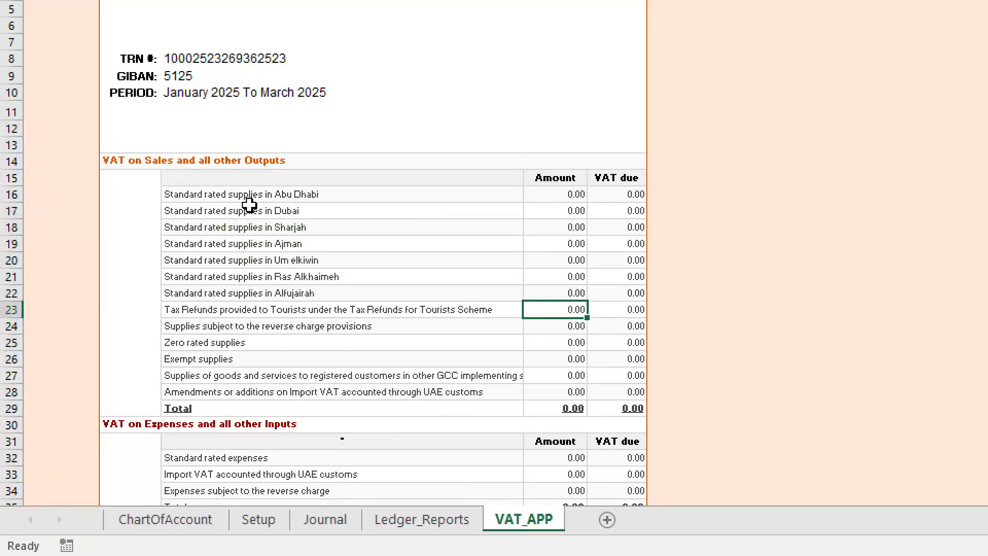
pyautogui.click(234, 194)
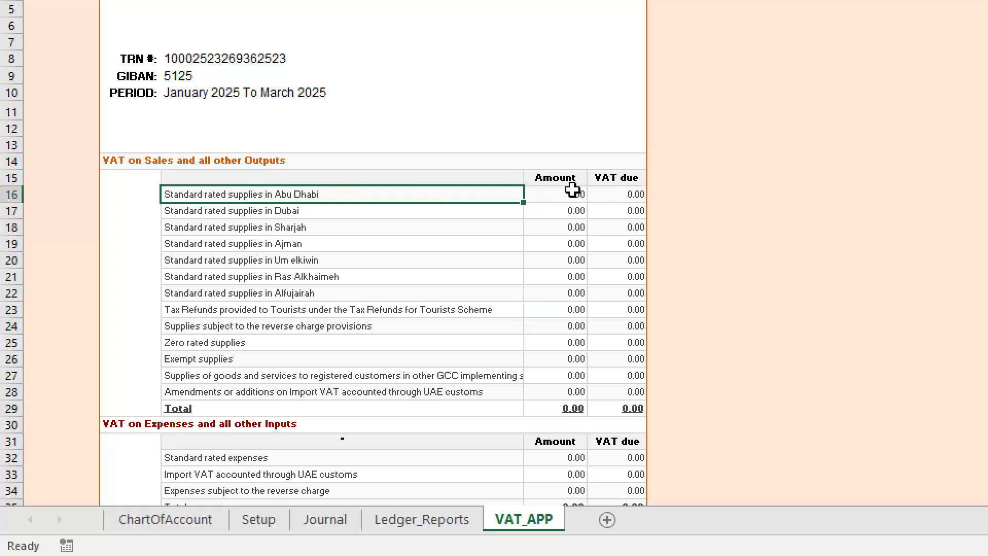
pyautogui.click(567, 193)
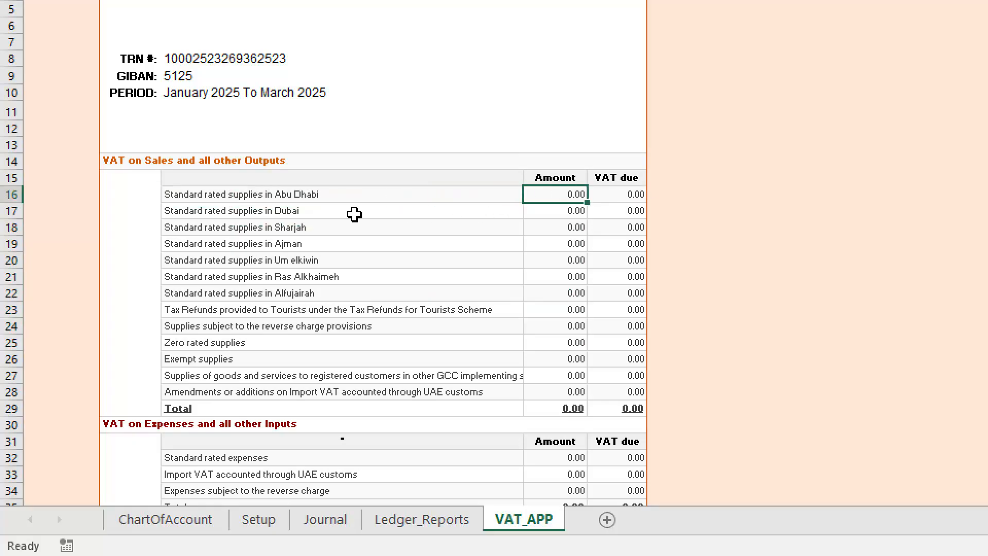
pyautogui.click(279, 211)
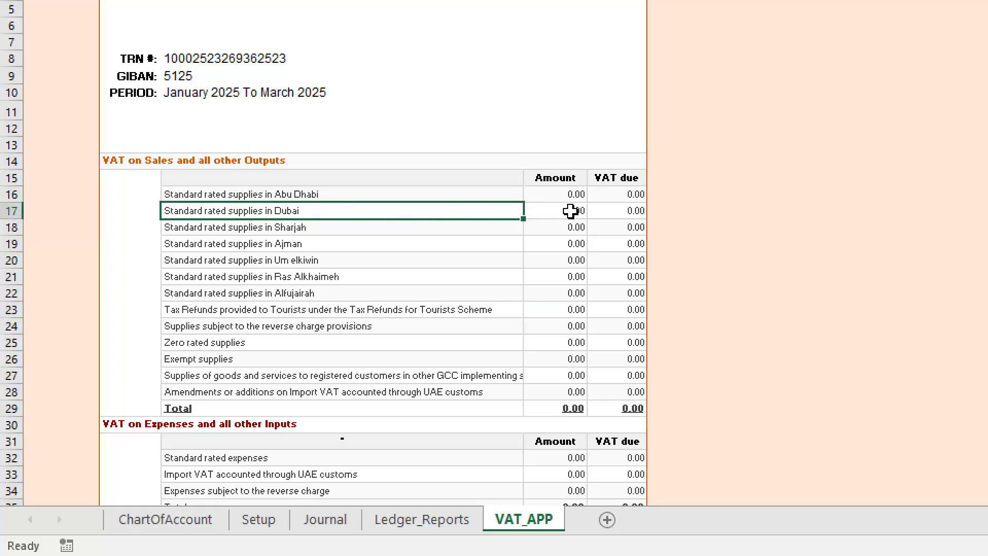
pyautogui.click(303, 229)
pyautogui.click(578, 227)
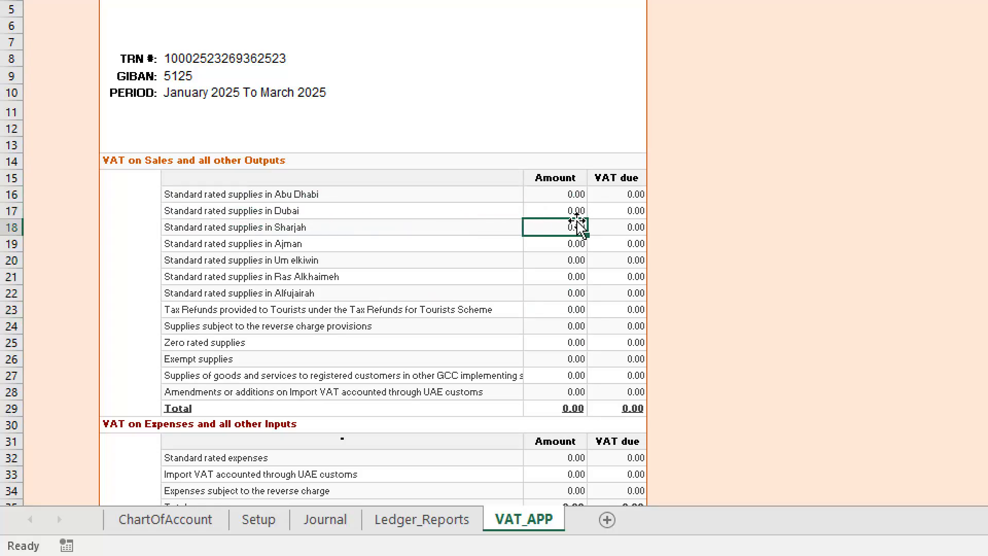
pyautogui.click(280, 244)
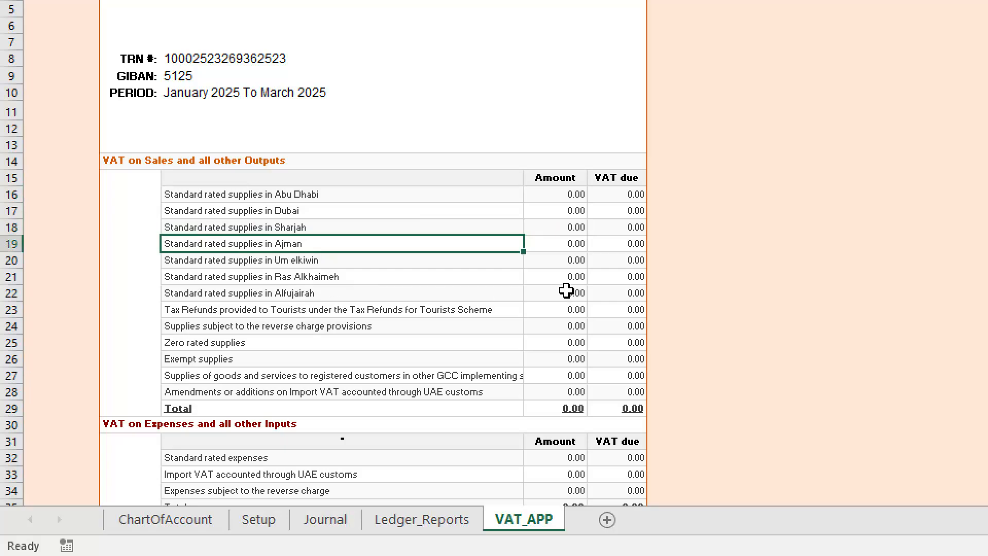
# - Enter 500 as the amount for standard rated supplies in Abu Dhabi
pyautogui.click(577, 192)
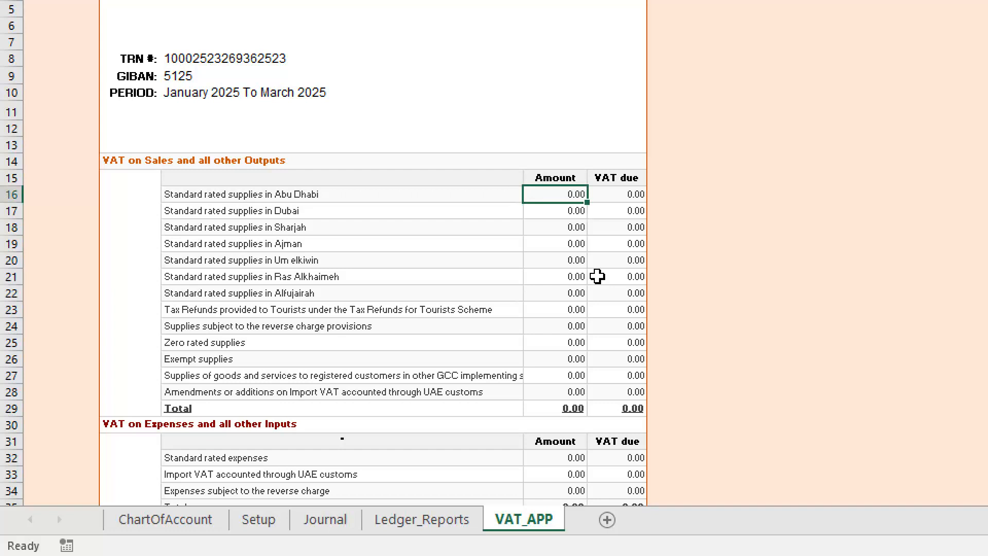
pyautogui.write('50')
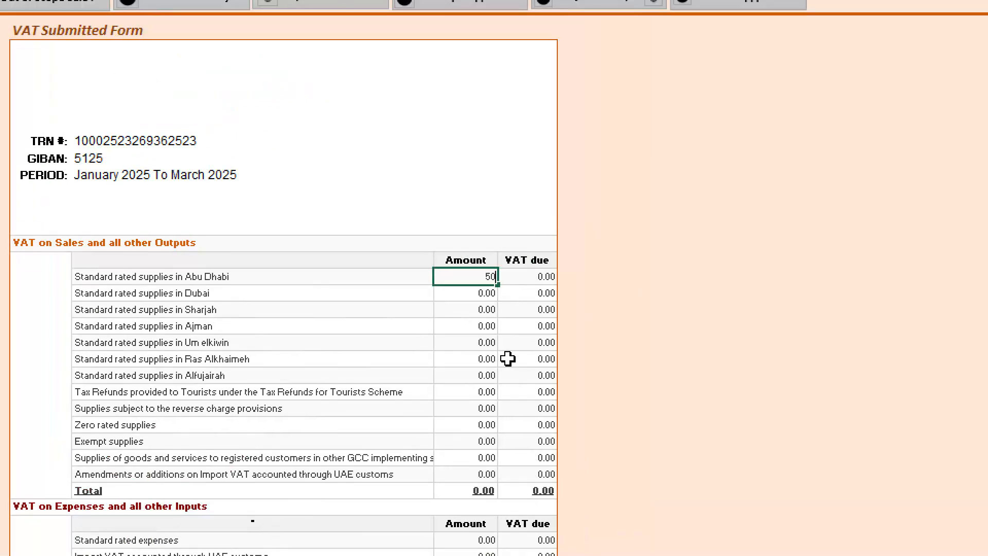
pyautogui.write('0')
pyautogui.press('Return')
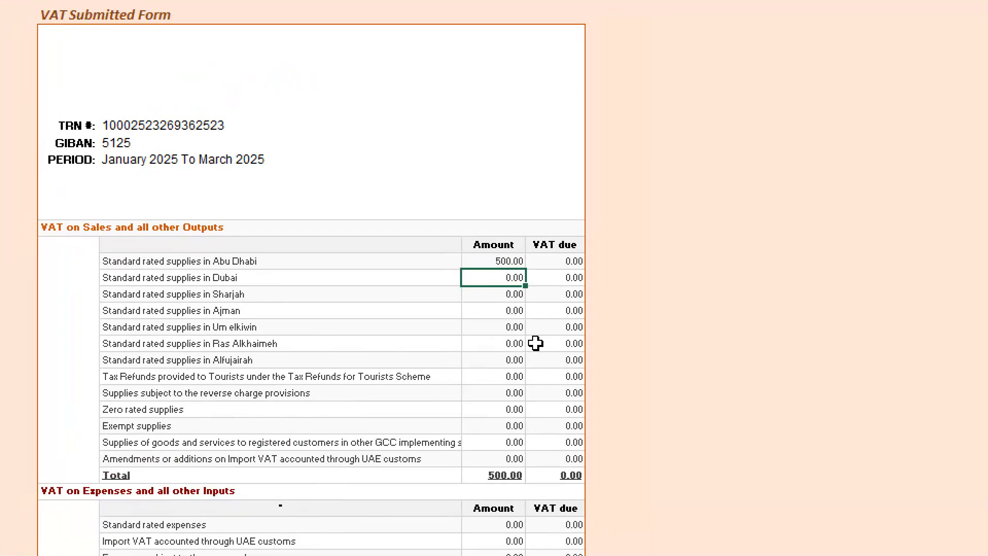
# - Enter 25 as the VAT due for standard rated supplies in Abu Dhabi
pyautogui.press('Up')
pyautogui.press('Right')
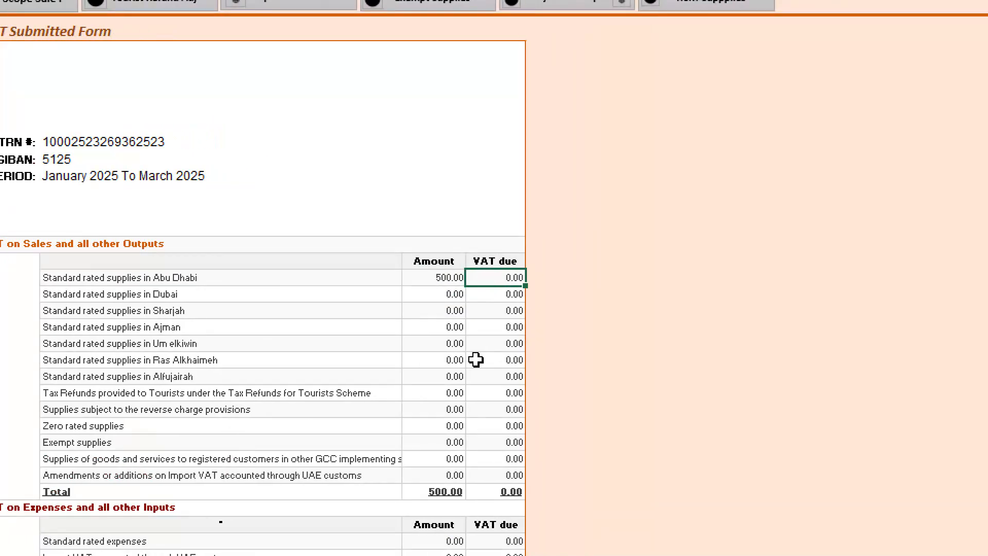
pyautogui.write('+500*')
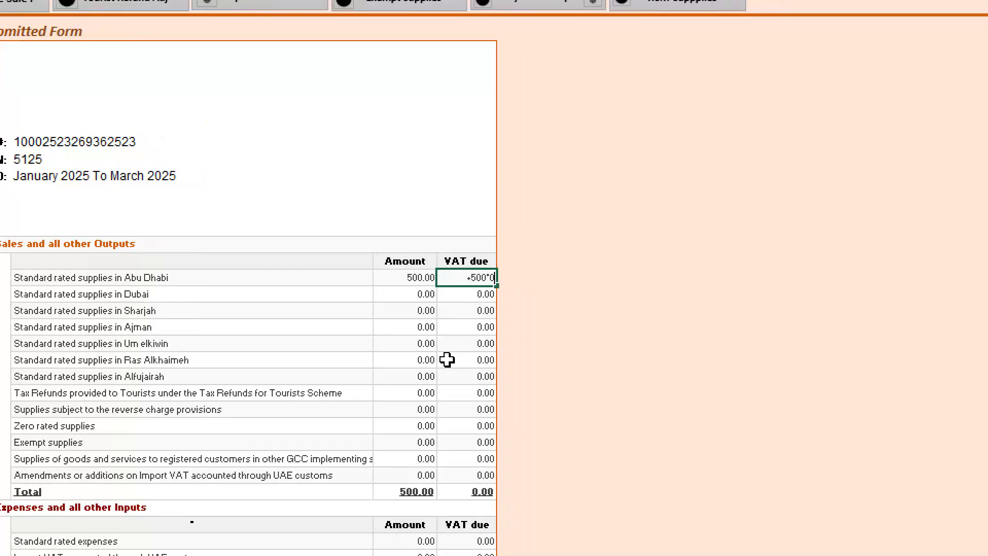
pyautogui.press('Return')
pyautogui.press('Up')
pyautogui.write('25')
pyautogui.press('Return')
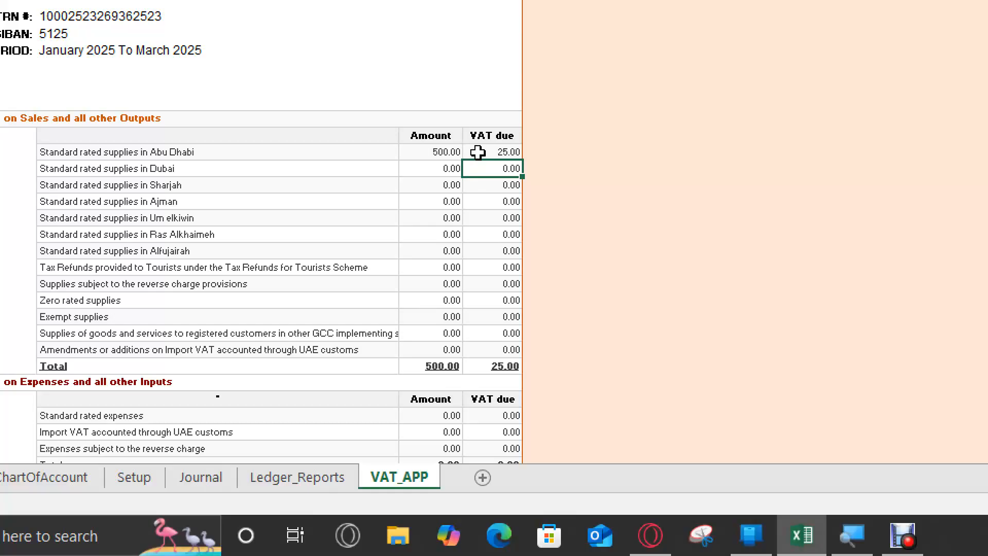
# - Change the standard rated supplies in Abu Dhabi to an amount of 1000 with VAT due of 50
pyautogui.click(498, 150)
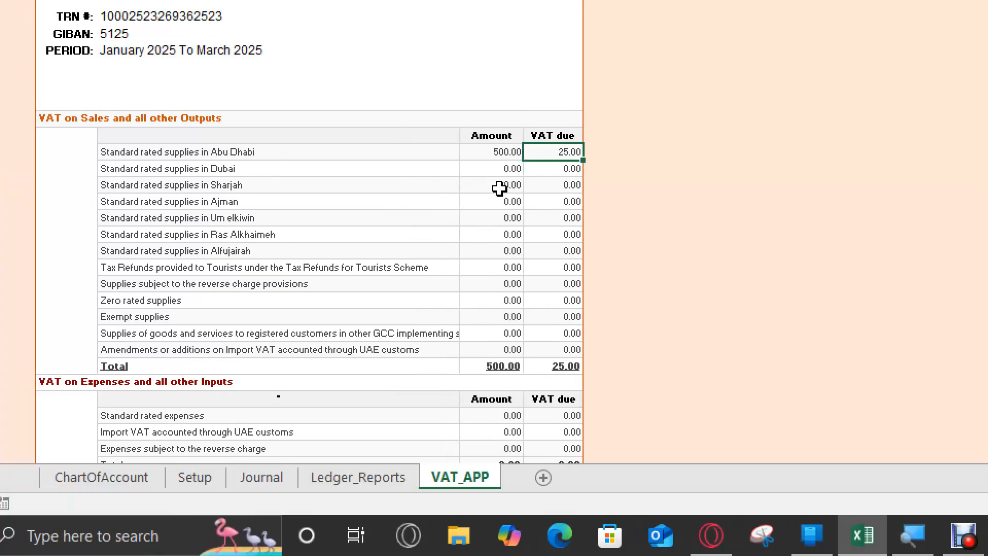
pyautogui.click(490, 154)
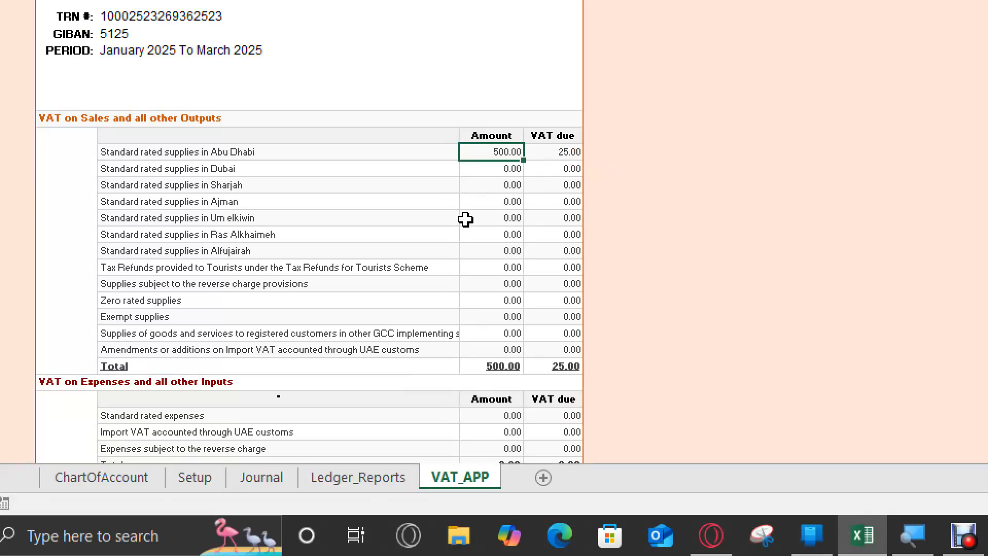
pyautogui.write('1,')
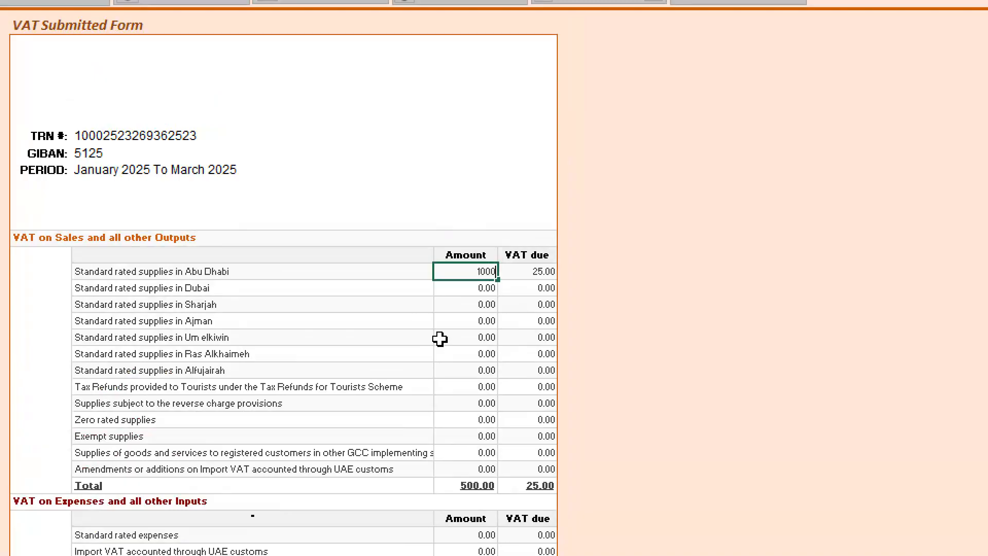
pyautogui.write('000')
pyautogui.press('Tab')
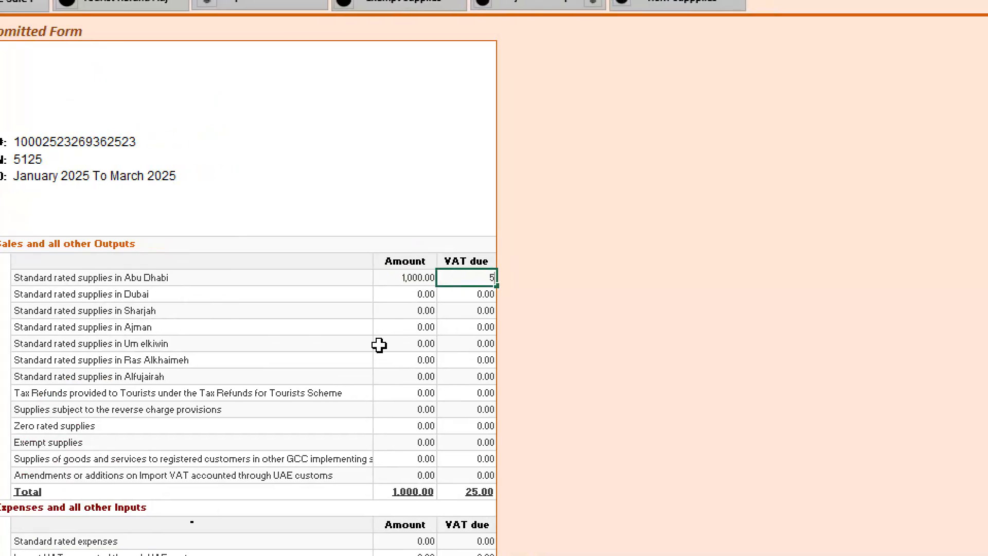
pyautogui.press('Return')
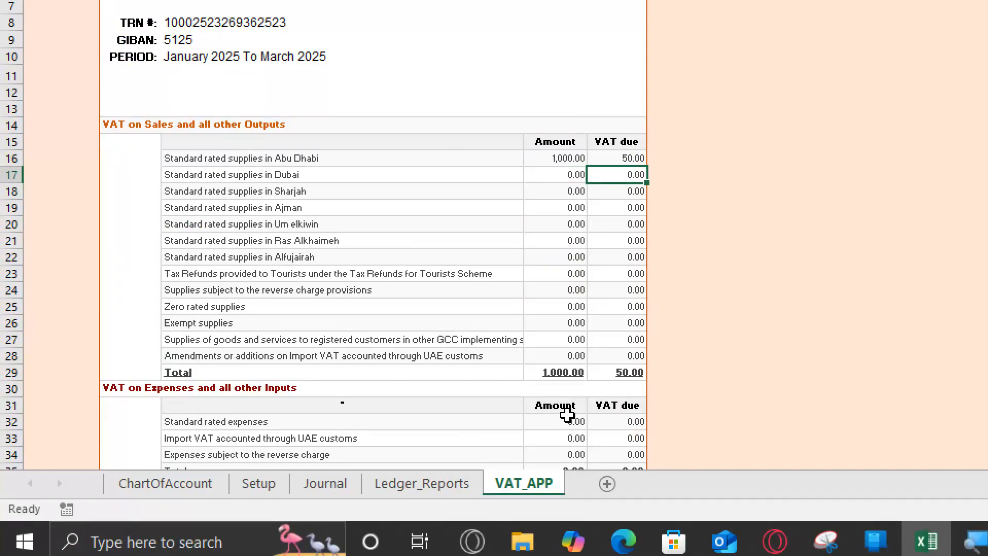
# - Enter 500 as the amount and 25 as the VAT due for standard rated expenses in the VAT on Expenses section
pyautogui.scroll(-4, 221, 311)
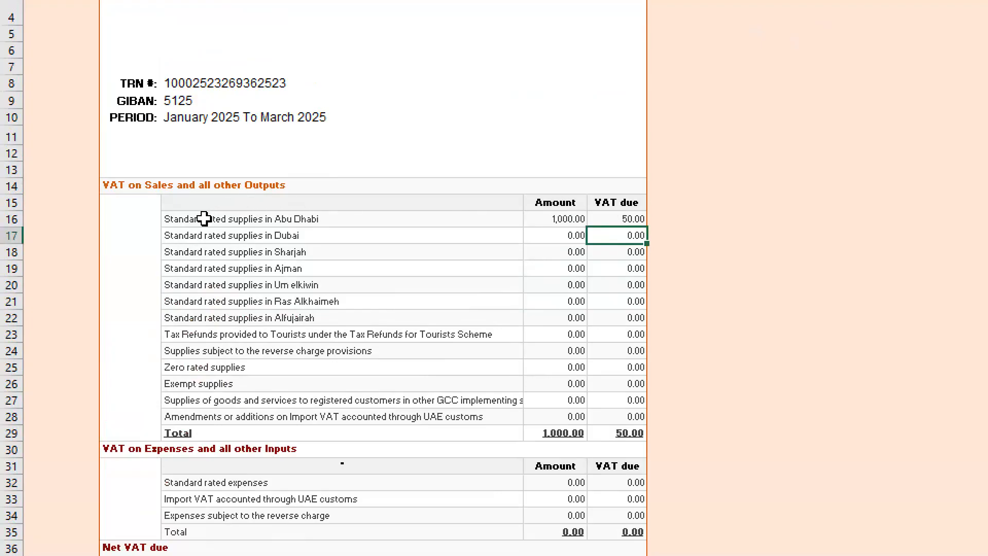
pyautogui.moveTo(204, 219); pyautogui.dragTo(217, 416)
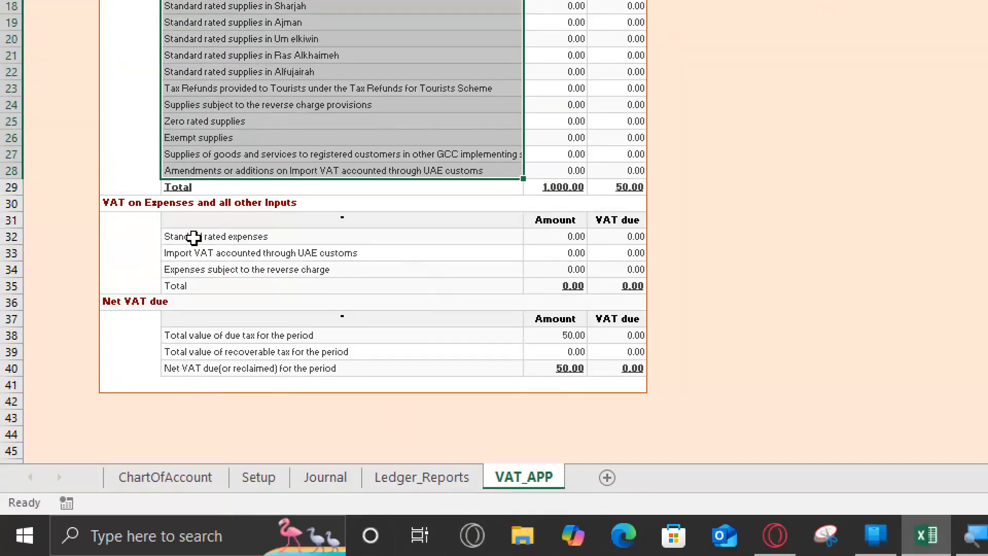
pyautogui.moveTo(135, 206); pyautogui.dragTo(238, 280)
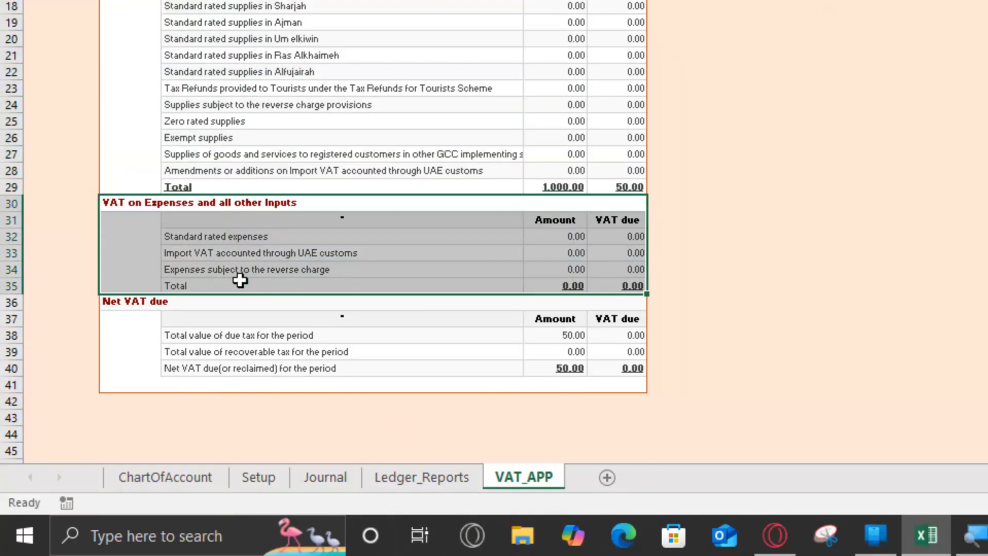
pyautogui.click(216, 237)
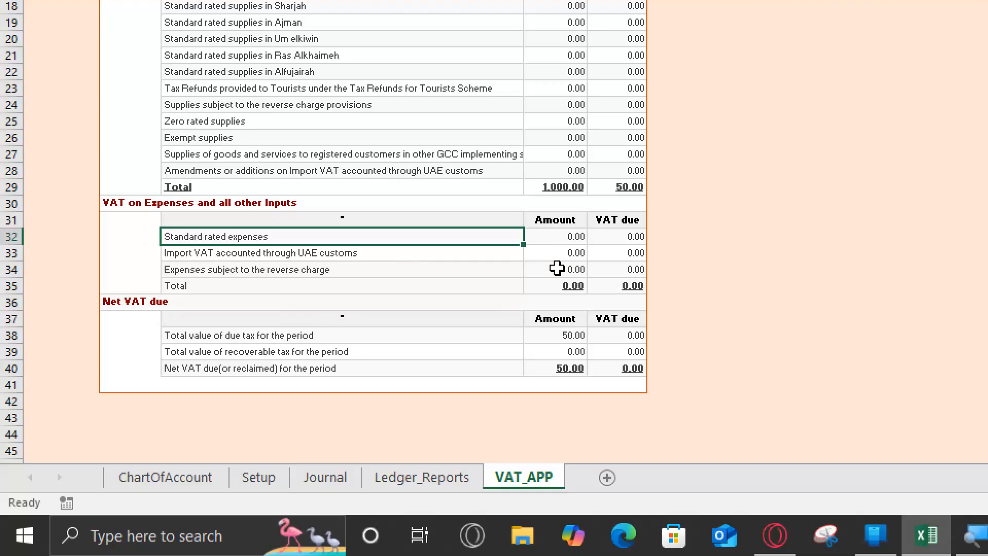
pyautogui.click(566, 239)
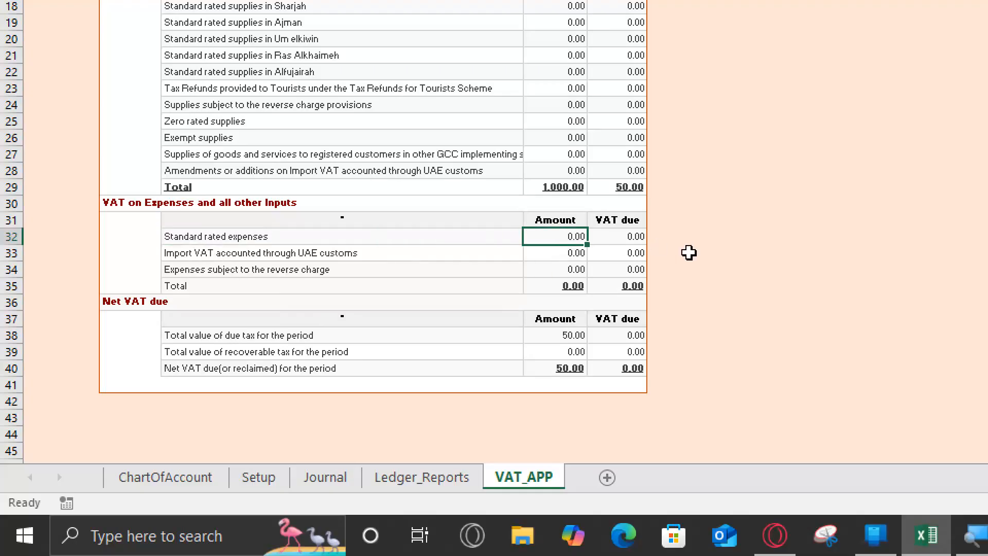
pyautogui.write('5')
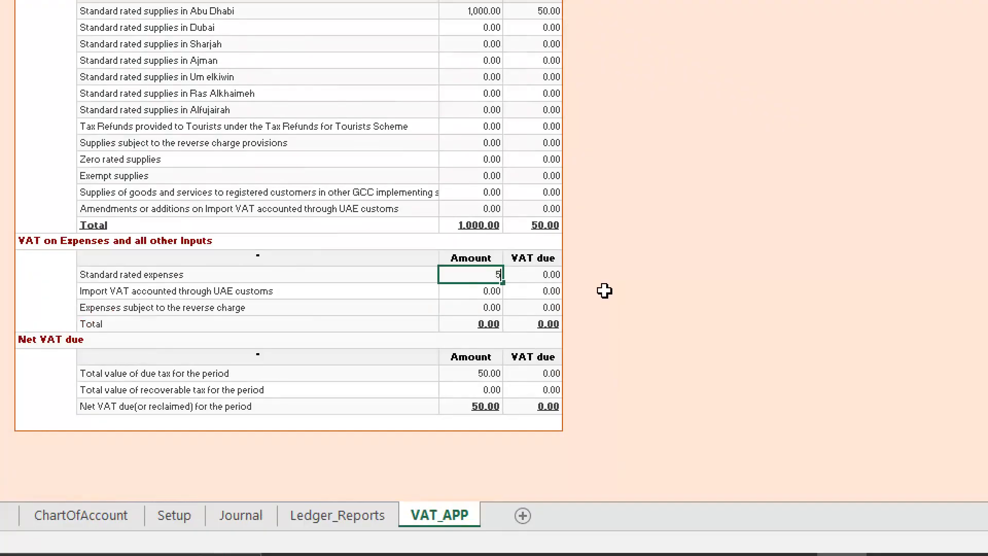
pyautogui.write('00')
pyautogui.press('Return')
pyautogui.press('Up')
pyautogui.press('Right')
pyautogui.write('25')
pyautogui.press('Return')
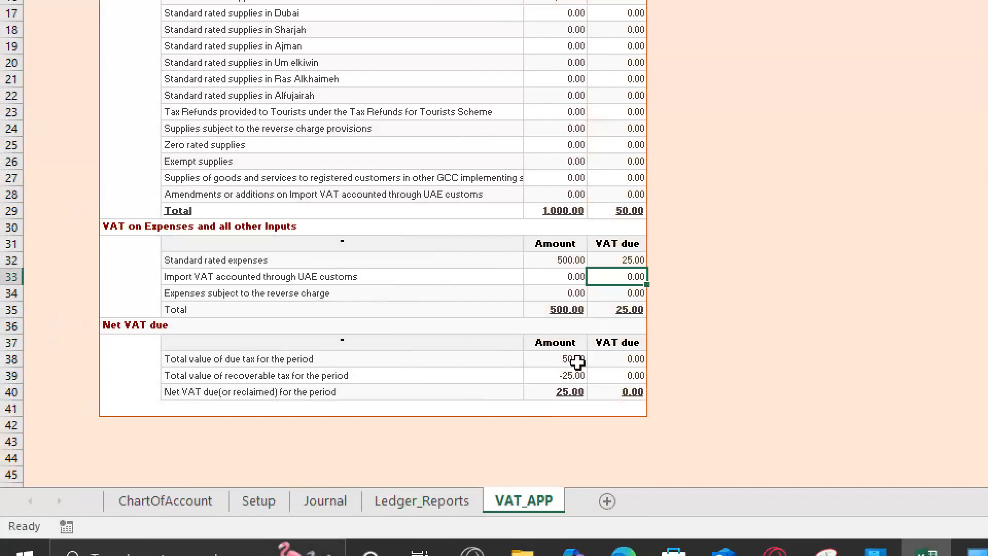
# - Compare the due tax with the sales and expenses VAT totals, and widen description column F to fit its longest label
pyautogui.click(577, 359)
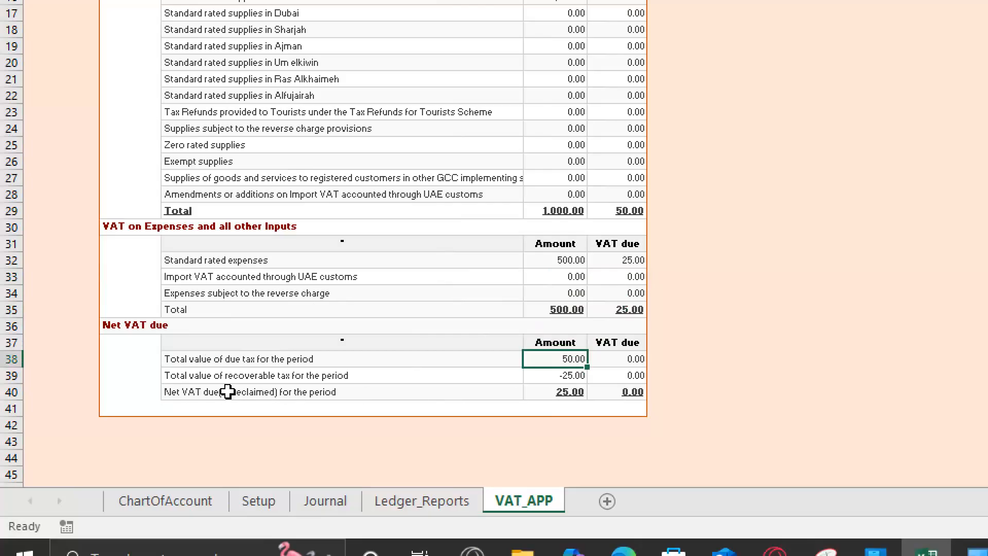
pyautogui.click(637, 309)
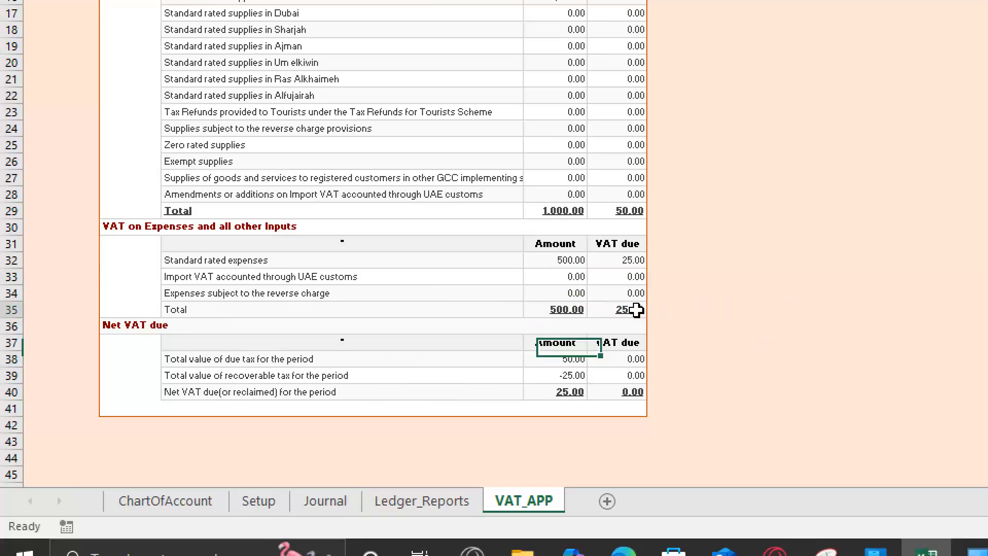
pyautogui.click(624, 210)
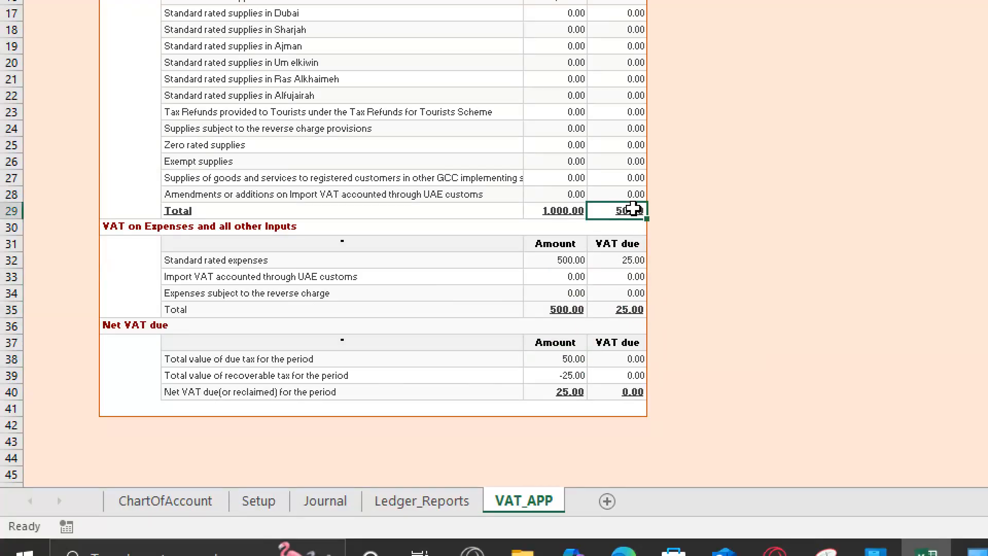
pyautogui.click(624, 309)
pyautogui.click(625, 209)
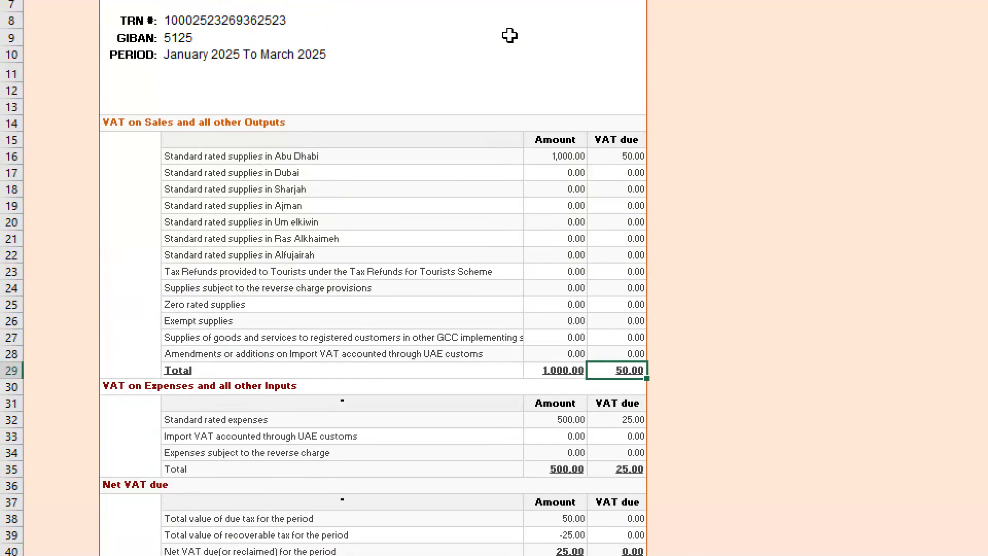
pyautogui.moveTo(524, 36); pyautogui.dragTo(570, 68)
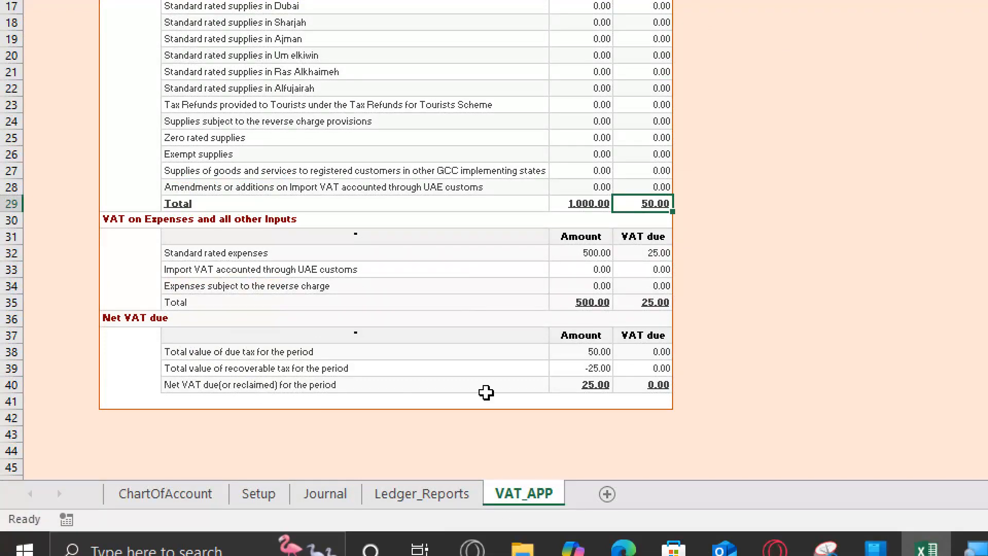
# - Examine the net VAT due for the period against the sales and expenses figures of the VAT form
pyautogui.click(596, 386)
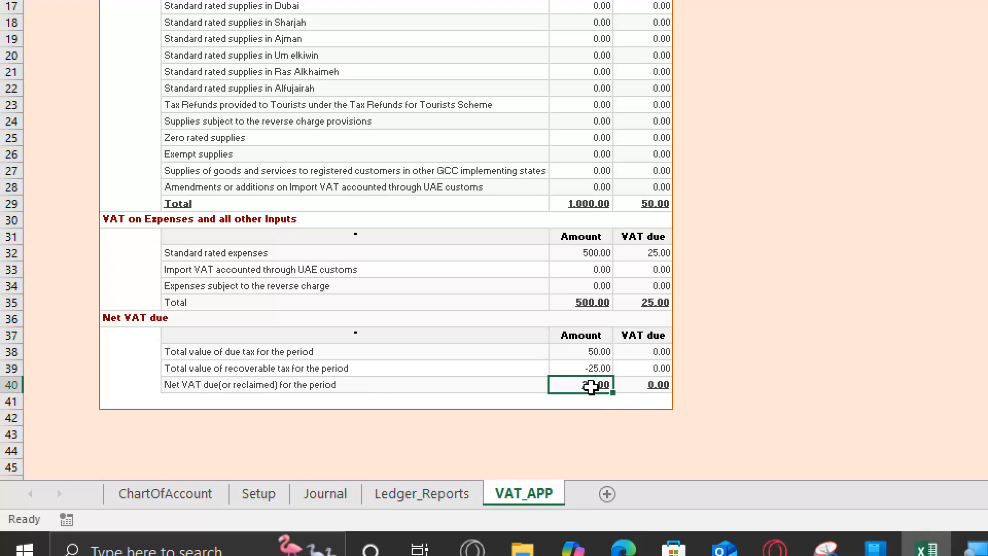
pyautogui.click(656, 304)
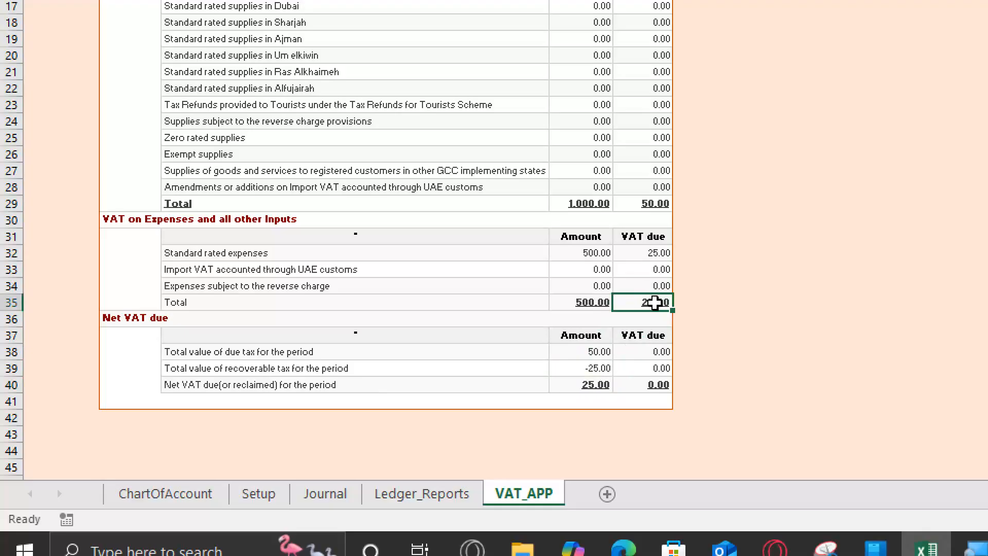
pyautogui.click(581, 252)
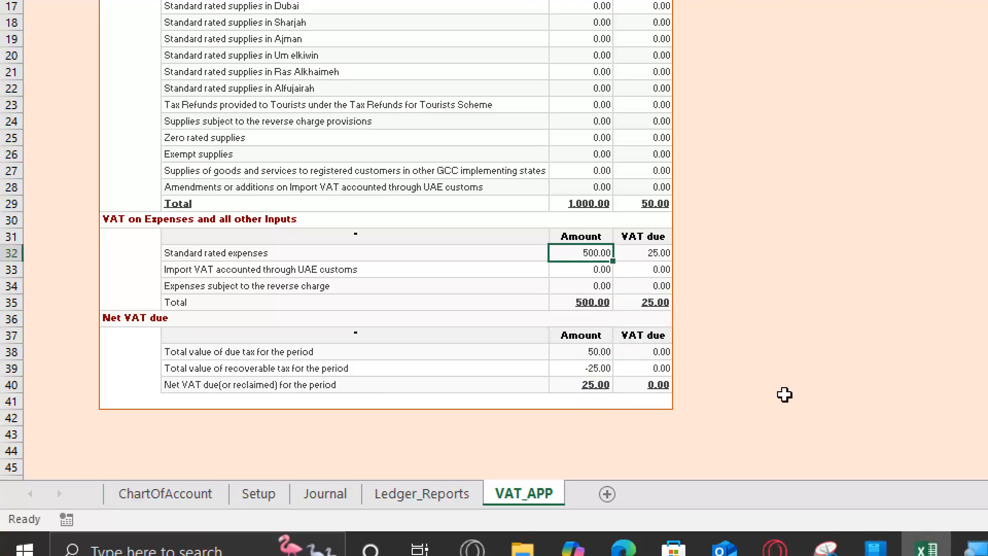
pyautogui.press('Down')
pyautogui.press('Down')
pyautogui.press('Down')
pyautogui.press('Down')
pyautogui.press('Down')
pyautogui.press('Down')
pyautogui.press('Down')
pyautogui.press('Down')
pyautogui.press('Down')
pyautogui.press('Down')
pyautogui.press('Down')
pyautogui.press('Down')
pyautogui.press('Down')
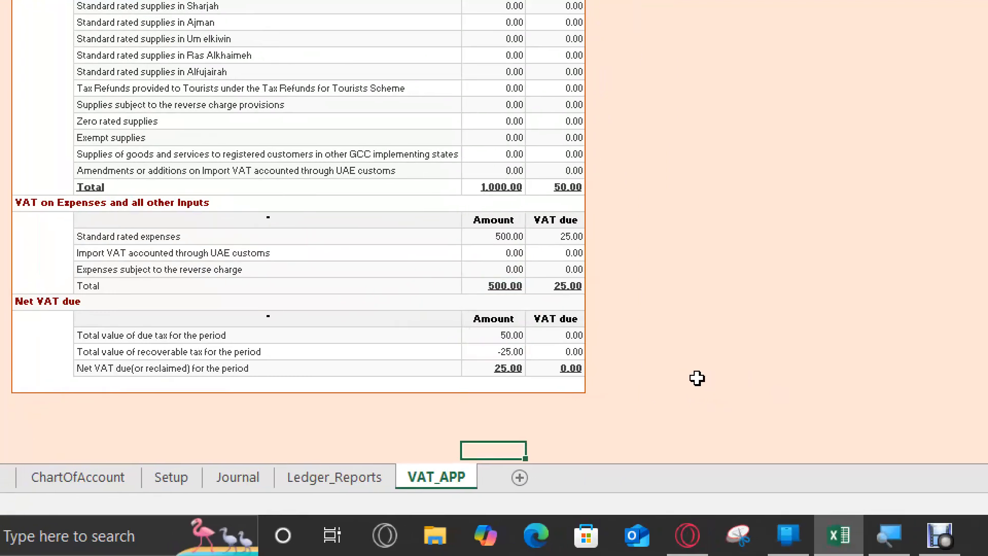
pyautogui.click(515, 365)
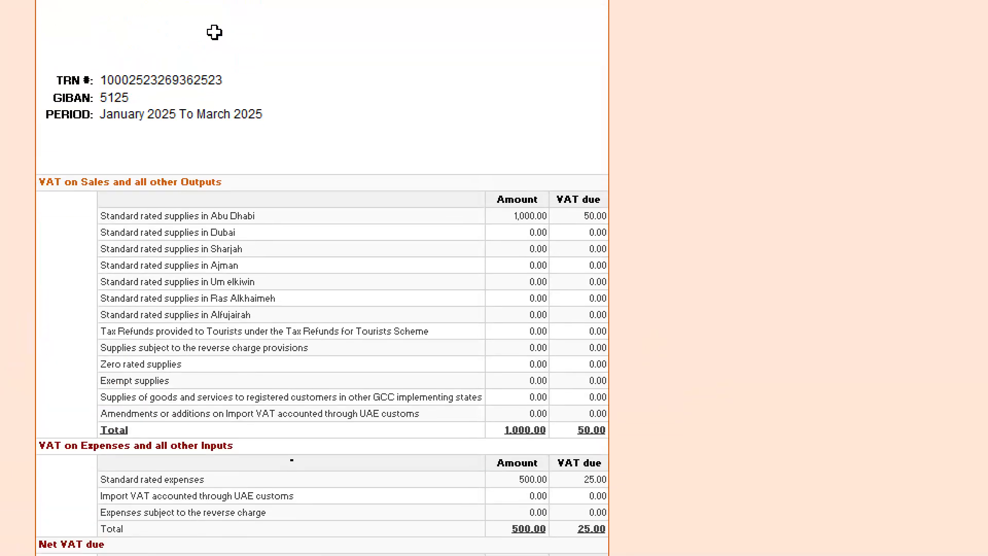
pyautogui.scroll(3, 257, 350)
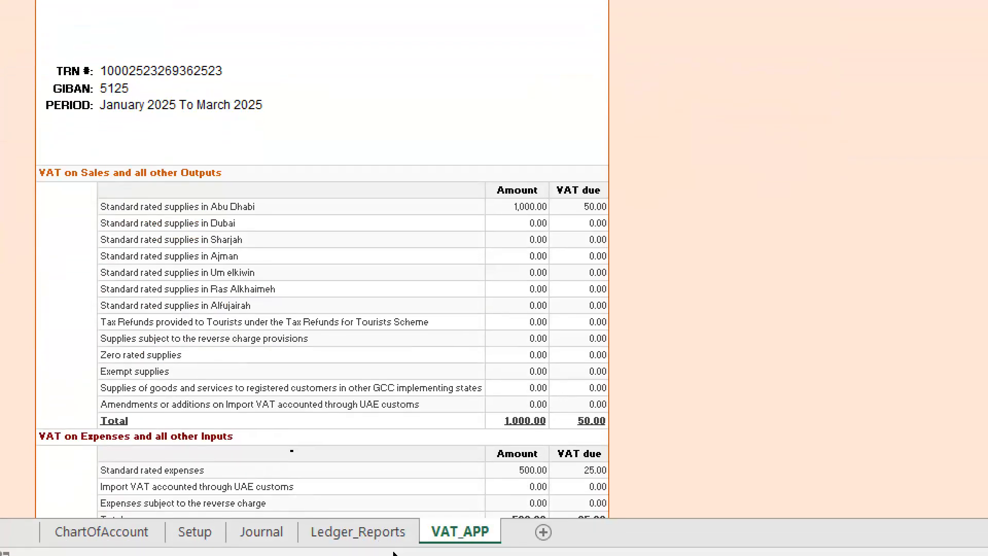
pyautogui.scroll(-4, 178, 353)
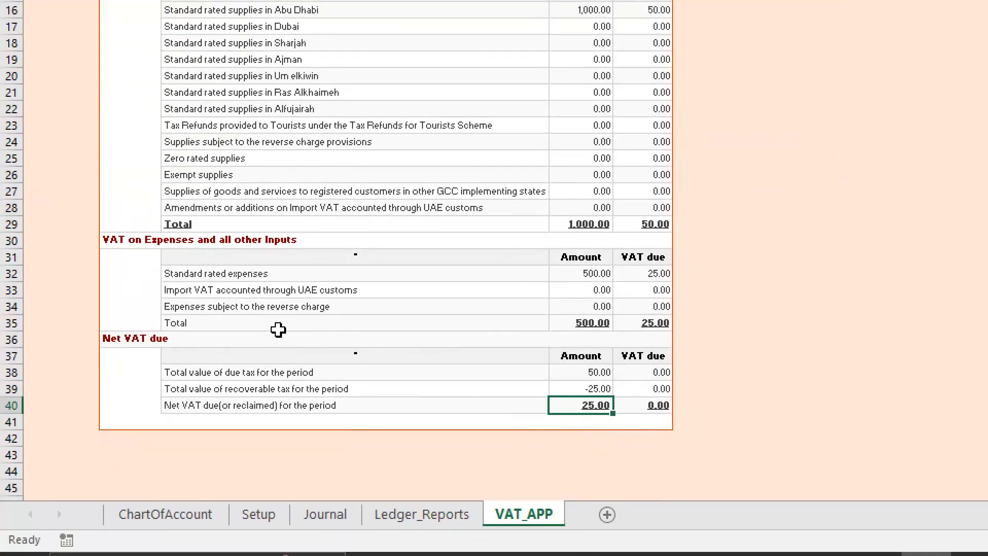
pyautogui.click(111, 339)
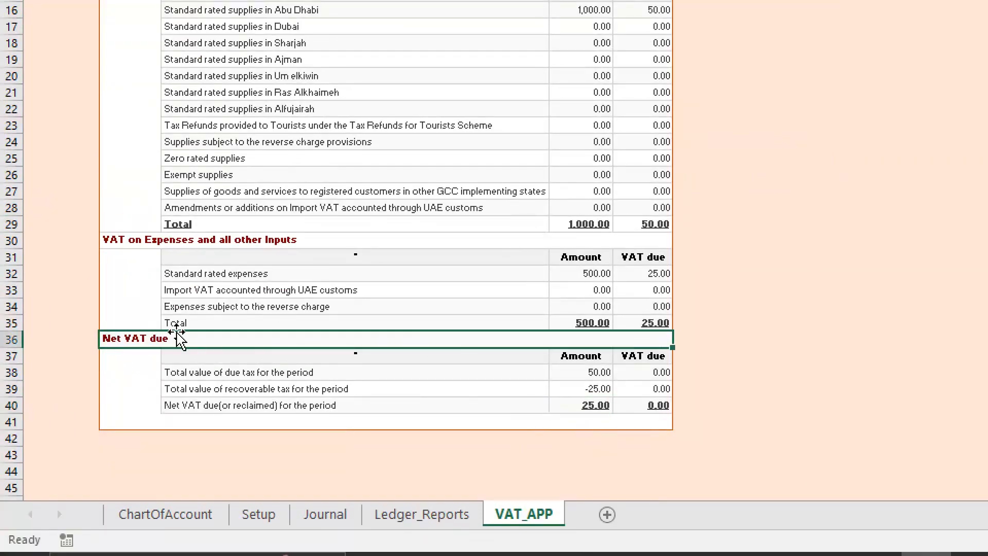
# - Open the VAT yearly summary and increase the height of header row 9 to fit the two-line standard rate sales heading
pyautogui.scroll(4, 182, 325)
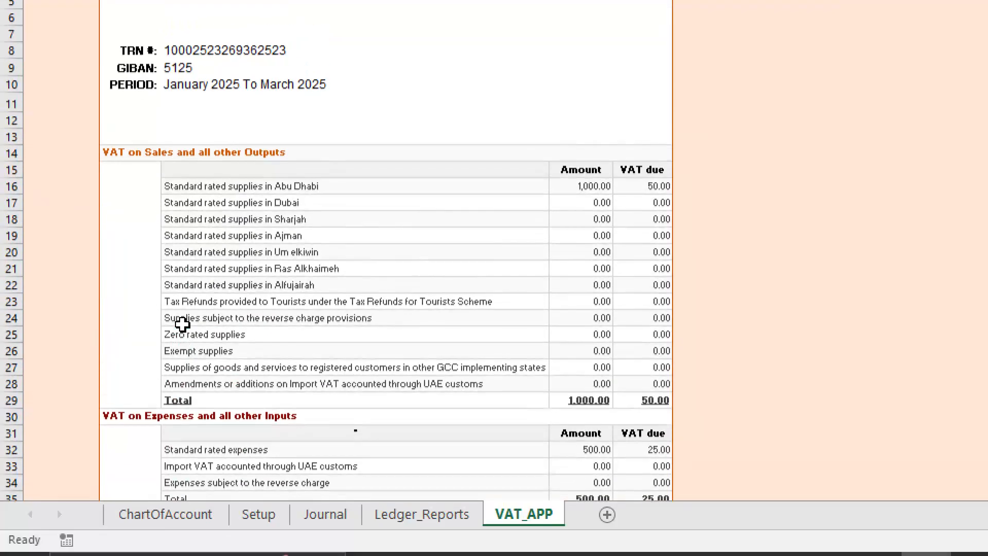
pyautogui.scroll(2, 208, 155)
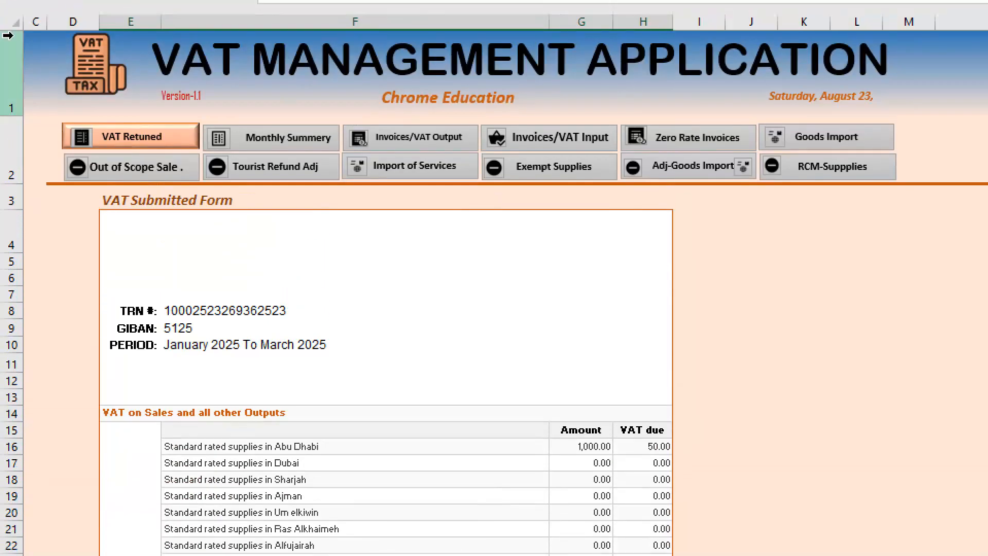
pyautogui.click(289, 138)
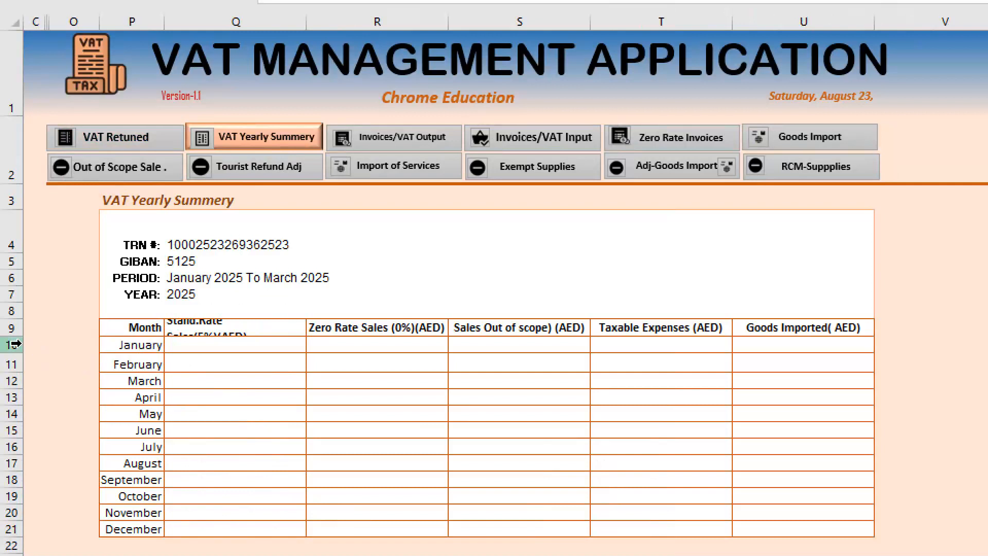
pyautogui.moveTo(11, 336); pyautogui.dragTo(11, 351)
pyautogui.moveTo(212, 406); pyautogui.dragTo(206, 375)
# - Enter 1000 as January's standard rate sales in the yearly summary
pyautogui.click(207, 361)
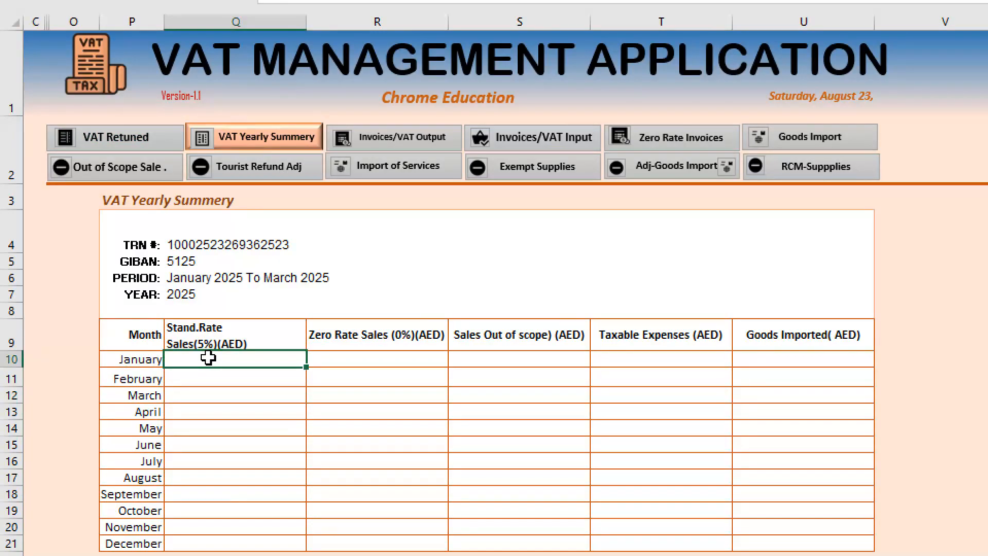
pyautogui.click(355, 359)
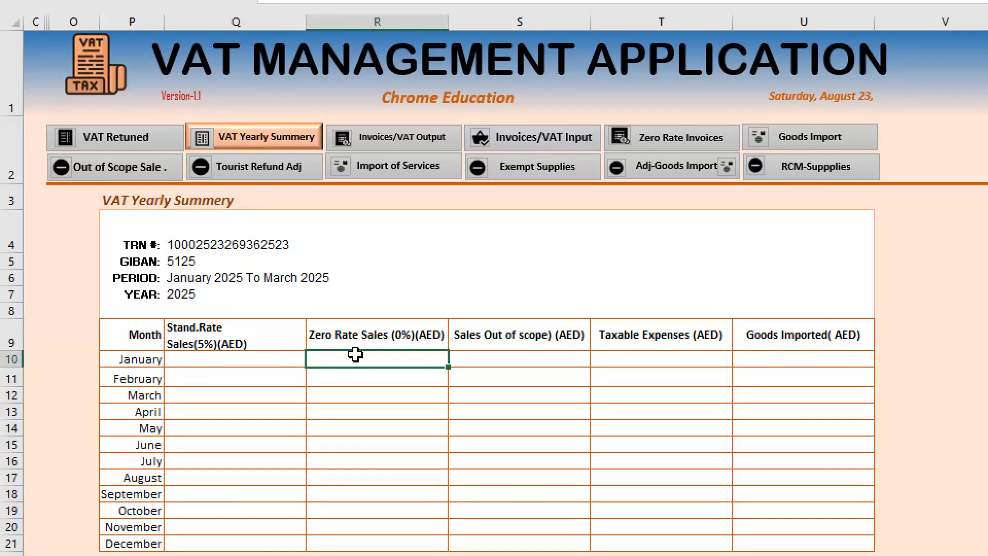
pyautogui.click(237, 363)
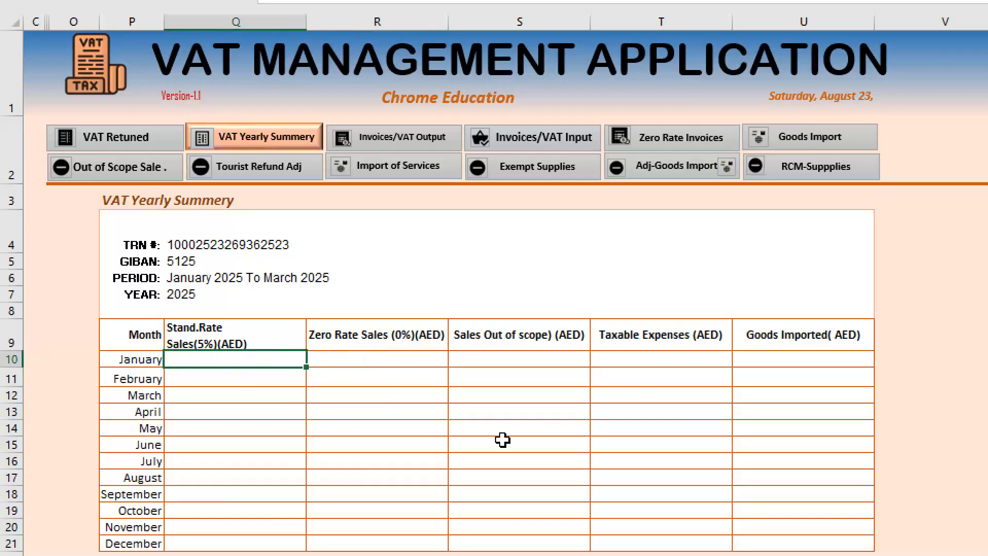
pyautogui.write('100')
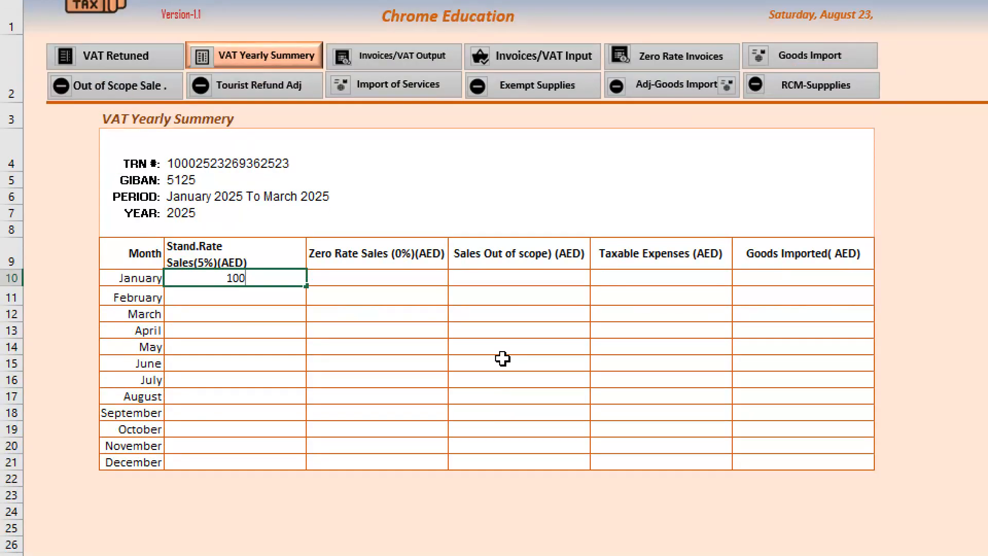
pyautogui.write('0')
pyautogui.press('Tab')
# - Set January's standard rate sales to 500, with 0 for both zero rate sales and sales out of scope
pyautogui.press('Left')
pyautogui.write('500')
pyautogui.press('Tab')
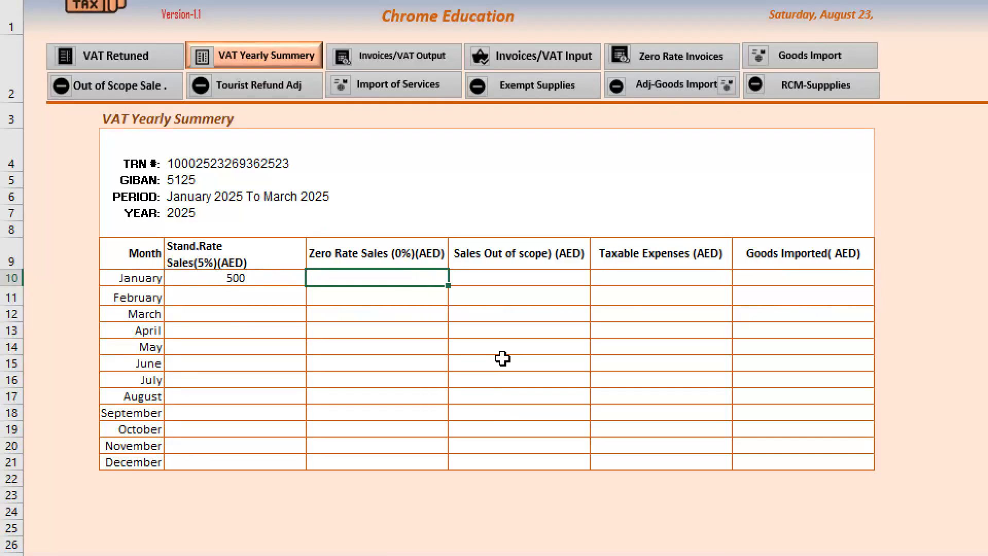
pyautogui.press('Tab')
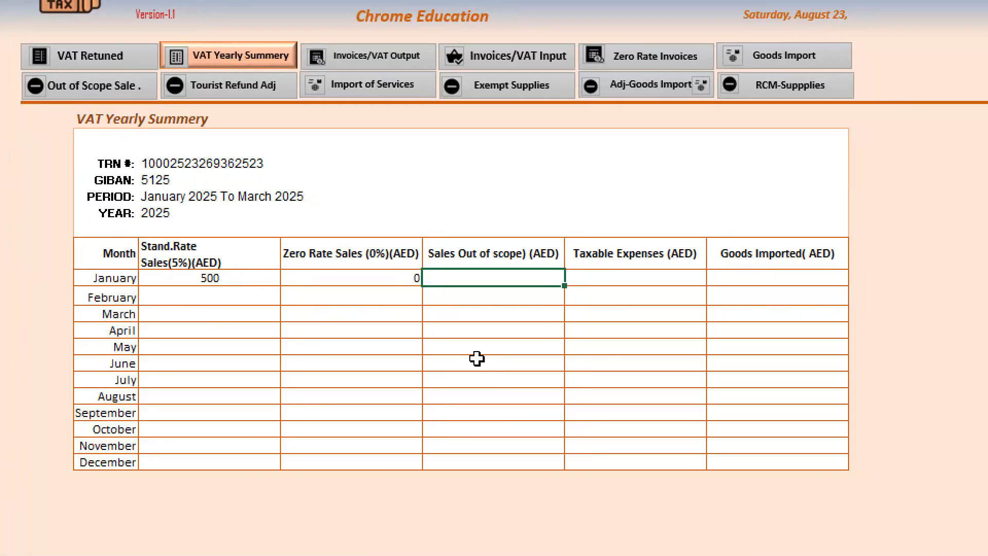
pyautogui.write('0')
pyautogui.press('Tab')
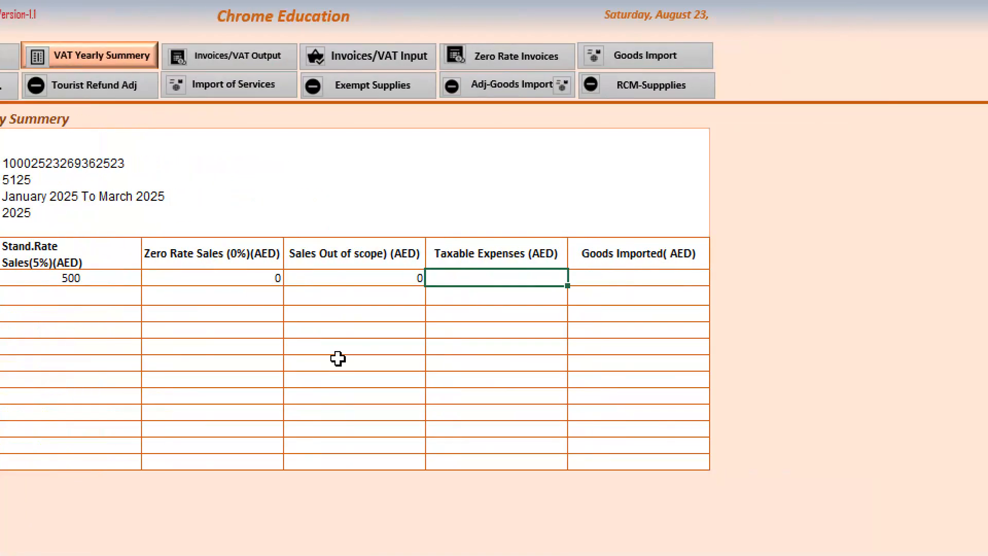
# - Enter 50 as January's taxable expenses and 0 as January's goods imported in the yearly summary
pyautogui.press('Left')
pyautogui.press('Left')
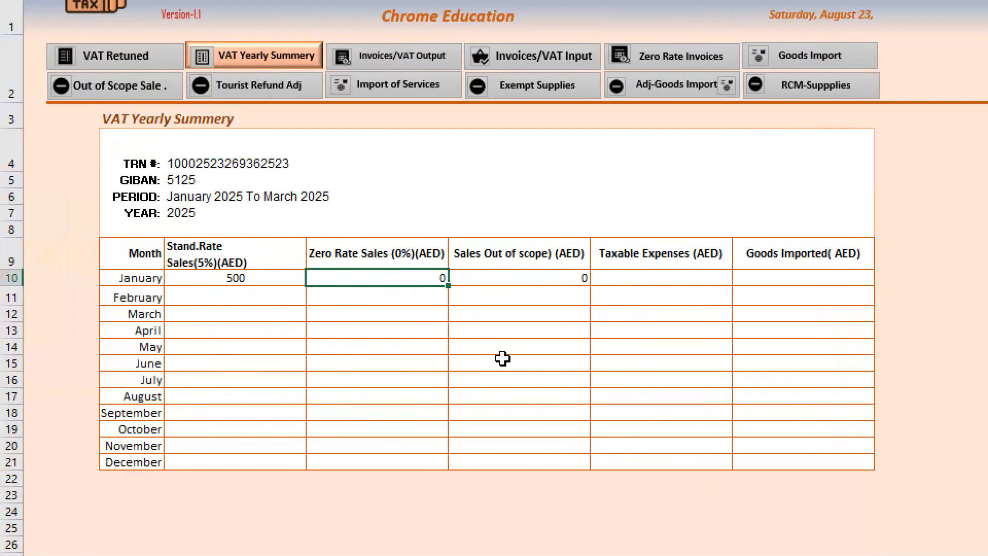
pyautogui.press('Right')
pyautogui.press('Right')
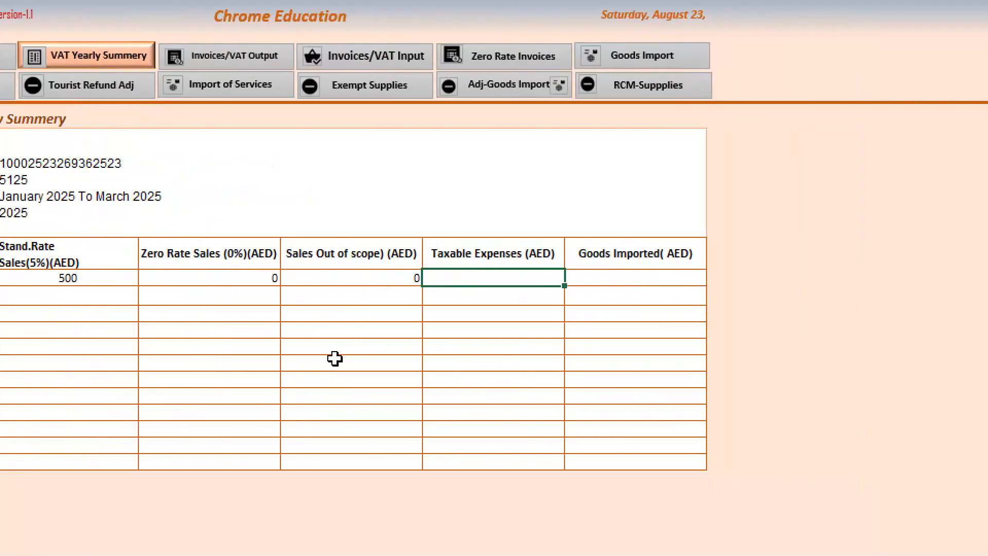
pyautogui.write('5')
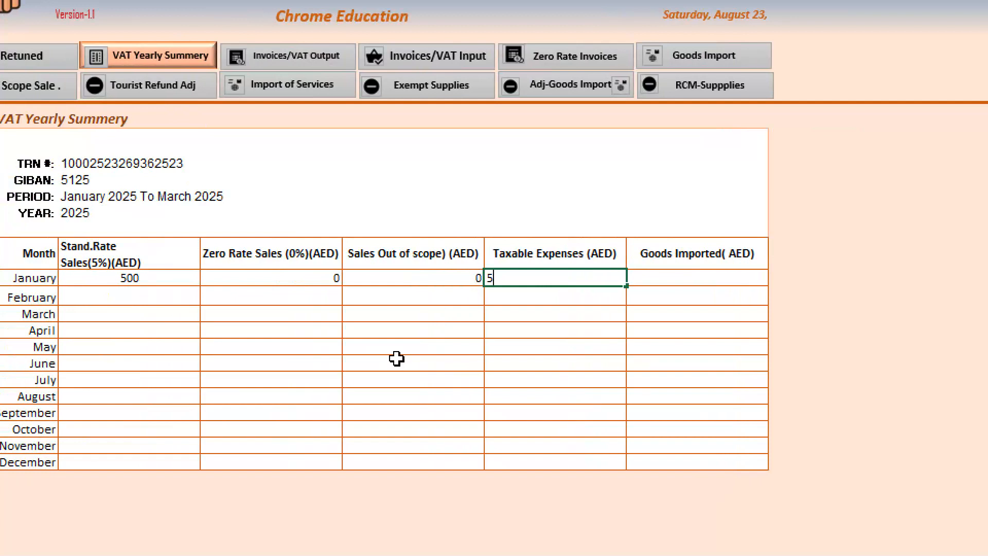
pyautogui.write('0')
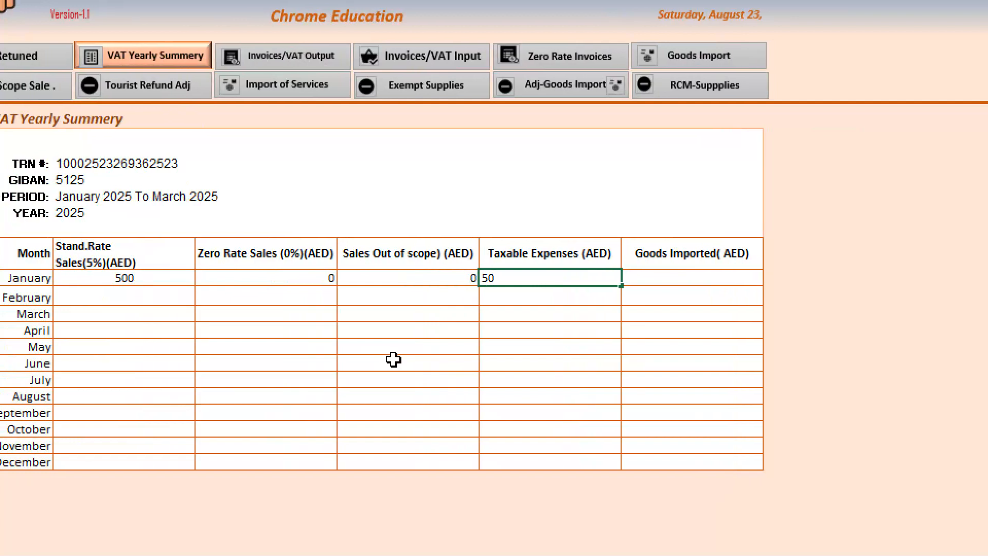
pyautogui.press('Right')
pyautogui.write('0')
# - Enter 0 as February's standard rate sales in the yearly summary
pyautogui.press('Left')
pyautogui.press('Left')
pyautogui.press('Left')
pyautogui.press('Left')
pyautogui.press('Down')
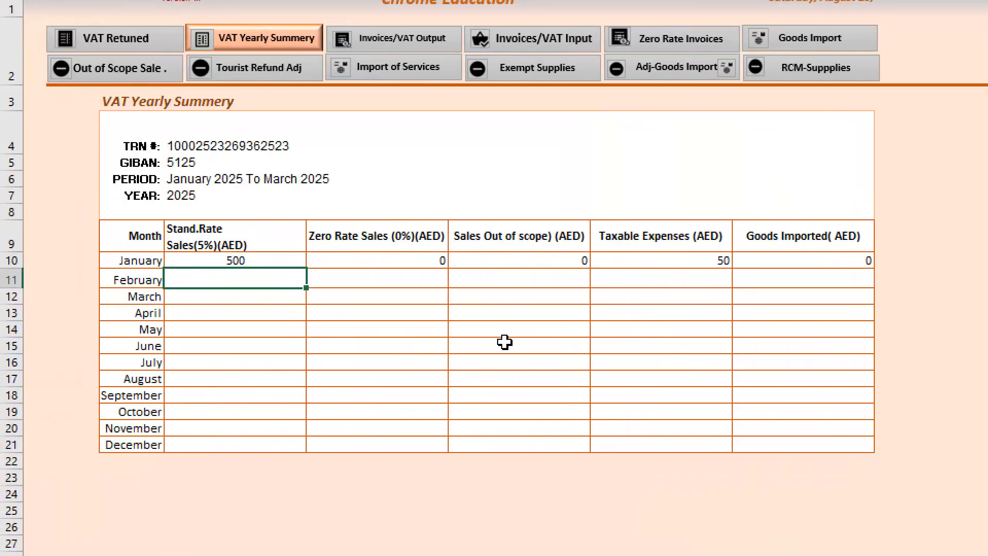
pyautogui.write('0')
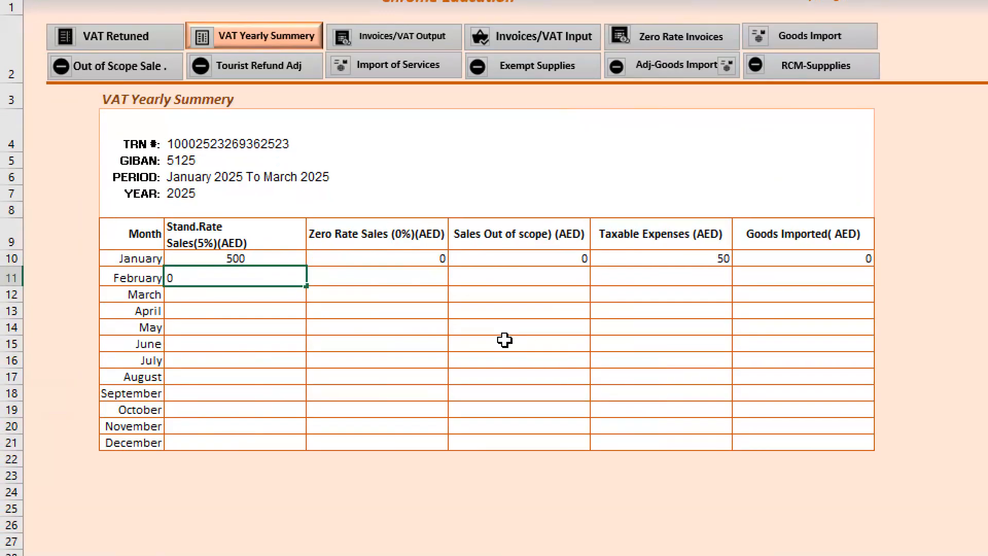
pyautogui.press('Return')
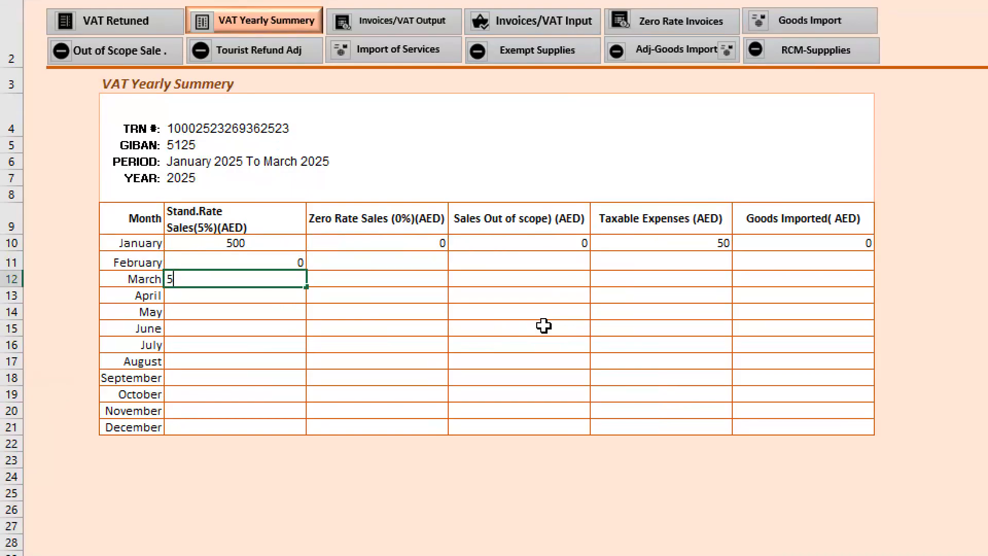
# - Enter 500 as March's standard rate sales, with 0 for both zero rate sales and sales out of scope
pyautogui.write('00')
pyautogui.press('Tab')
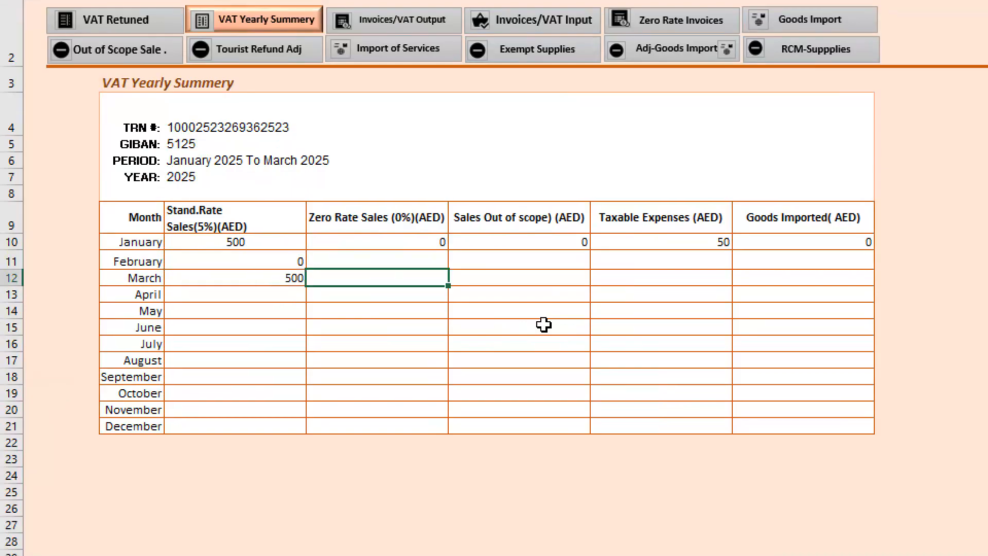
pyautogui.press('Tab')
pyautogui.write('0')
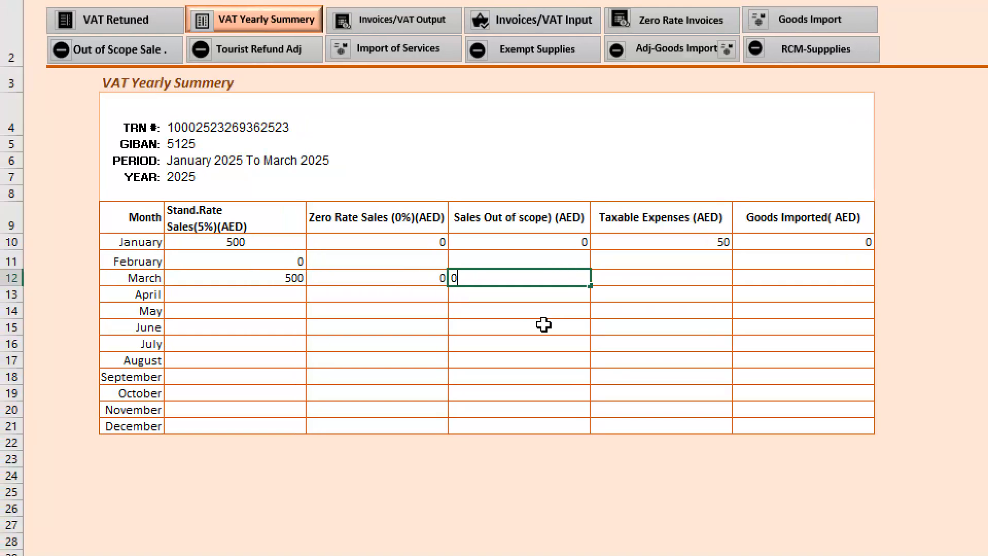
pyautogui.click(720, 279)
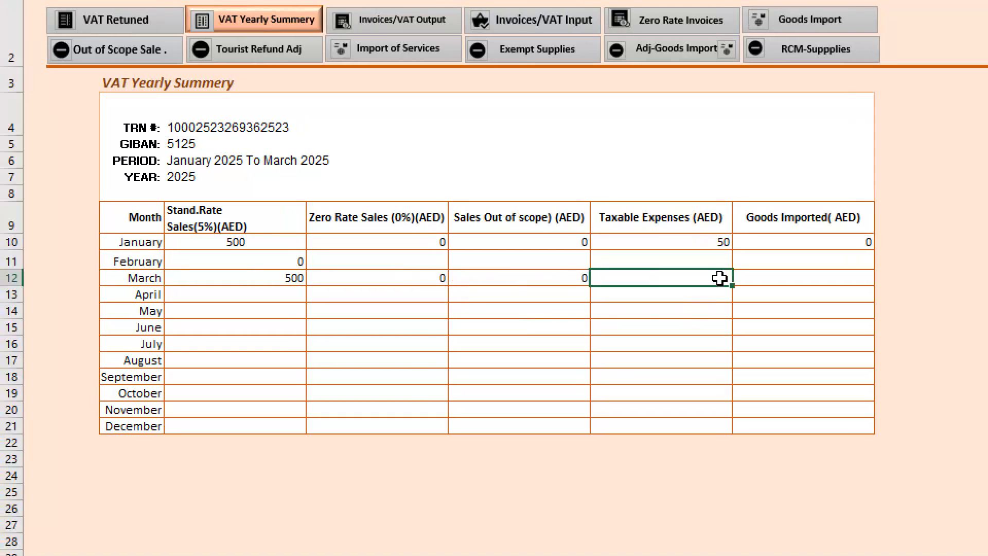
# - Set the taxable expenses of both January and March to 250
pyautogui.click(717, 241)
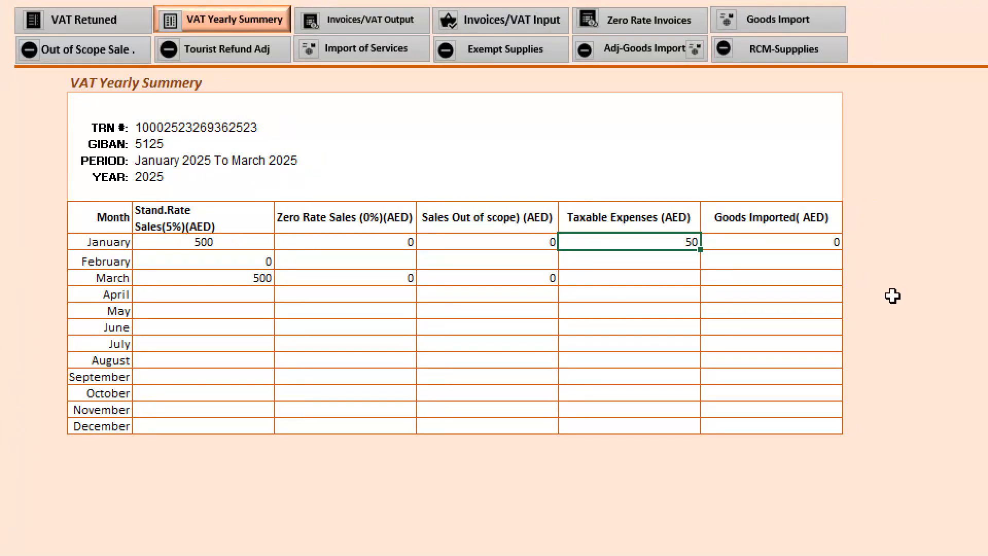
pyautogui.write('250')
pyautogui.press('Return')
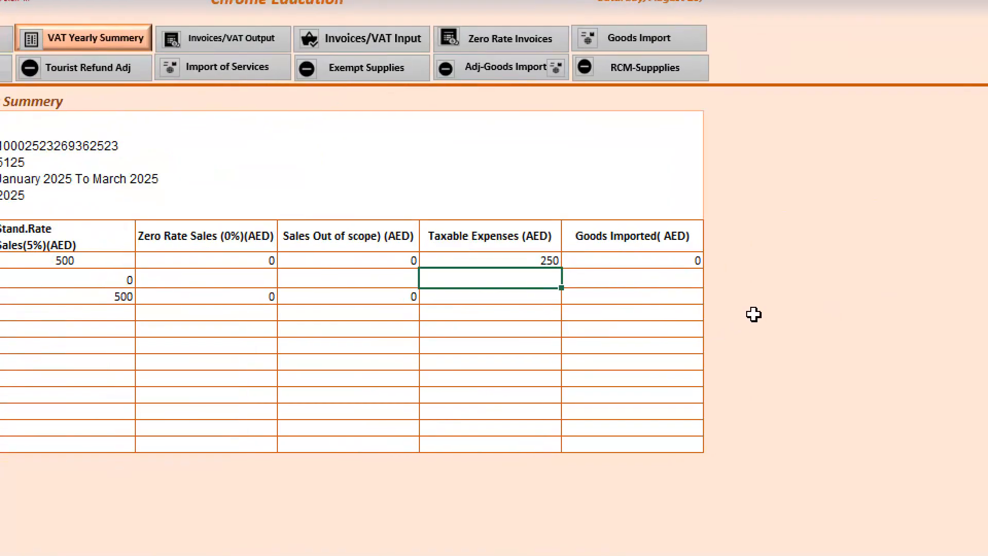
pyautogui.press('Return')
pyautogui.write('250')
pyautogui.press('Return')
# - Enter 0 as March's goods imported and centre the January to March figures in their cells
pyautogui.click(618, 261)
pyautogui.write('0')
pyautogui.press('Return')
pyautogui.moveTo(74, 225); pyautogui.dragTo(706, 257)
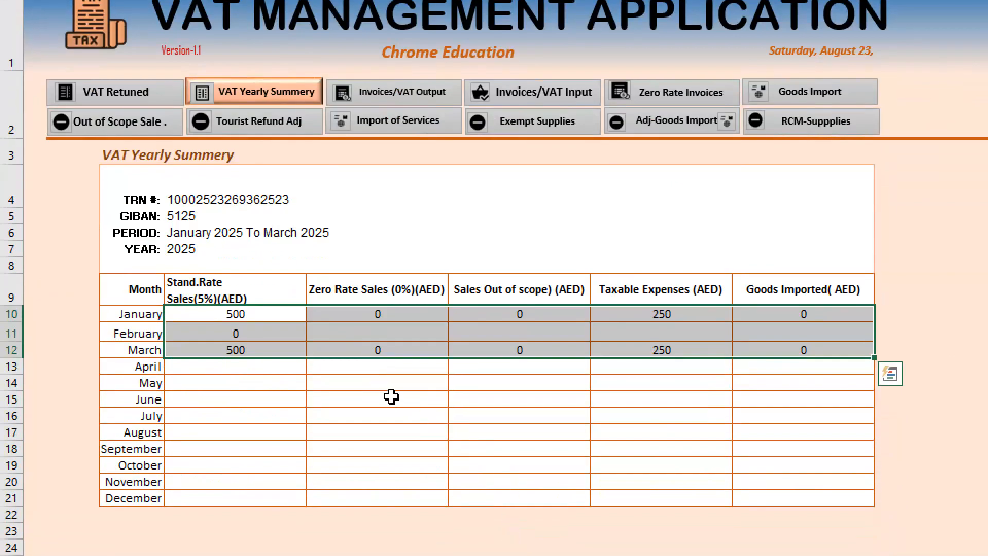
pyautogui.click(269, 350)
# - Examine the January to December standard rate and zero rate sales columns, along with January's taxable expenses
pyautogui.moveTo(217, 314); pyautogui.dragTo(190, 500)
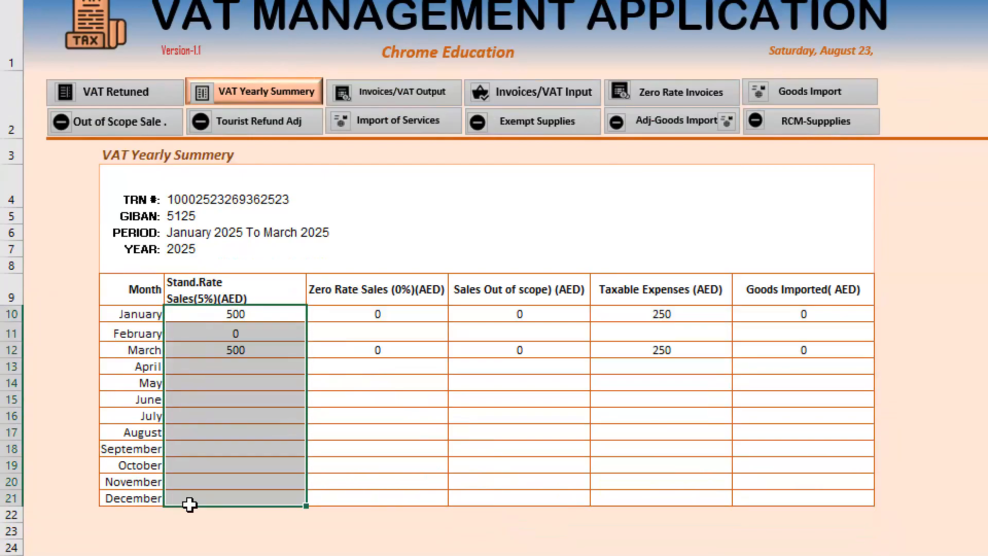
pyautogui.moveTo(396, 315); pyautogui.dragTo(393, 497)
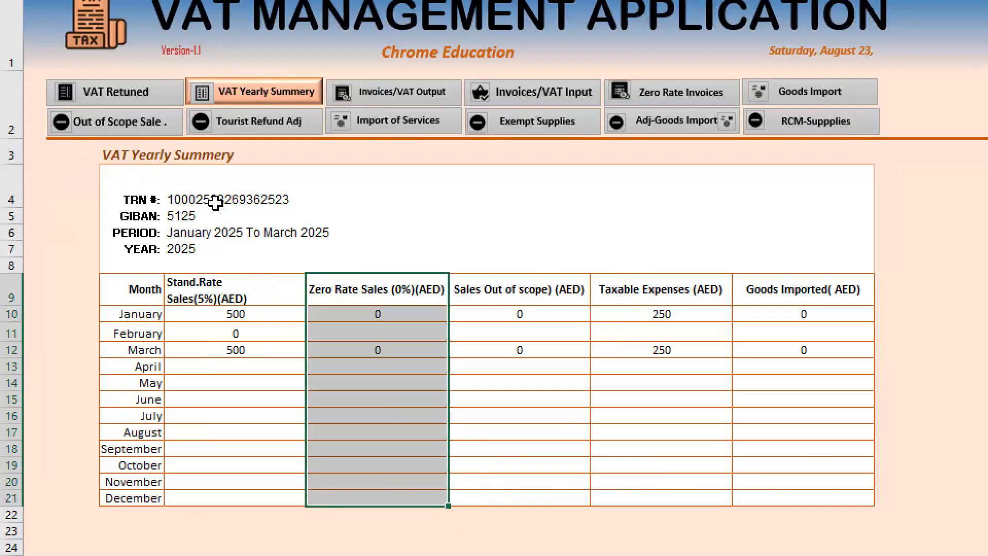
pyautogui.moveTo(201, 296); pyautogui.dragTo(214, 498)
pyautogui.click(235, 311)
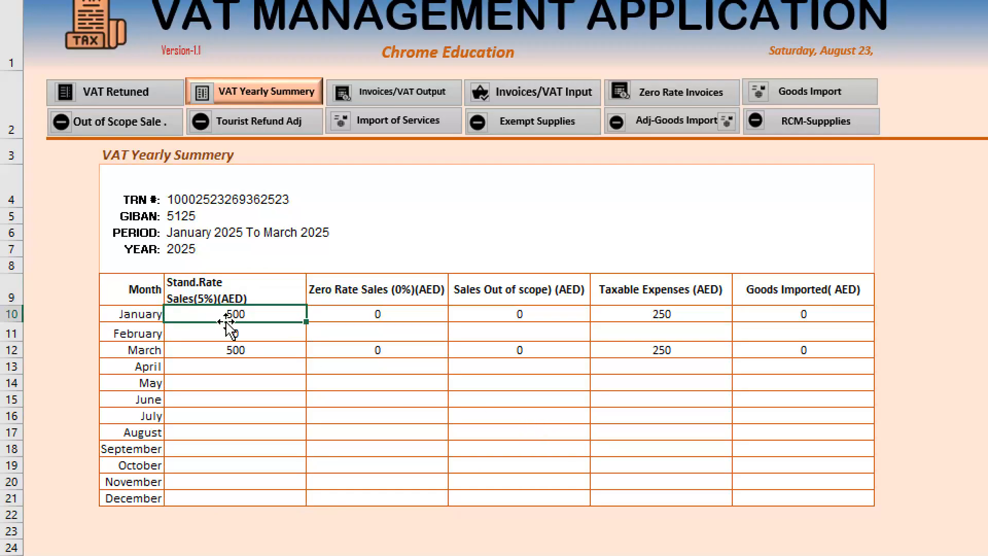
pyautogui.click(701, 314)
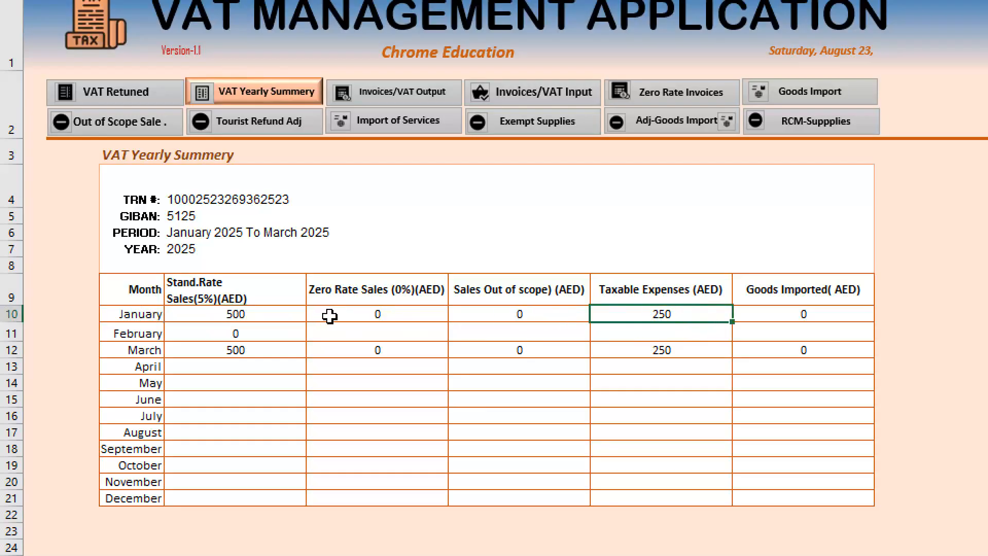
# - Set the zero rate sales of both January and March to 50
pyautogui.click(414, 318)
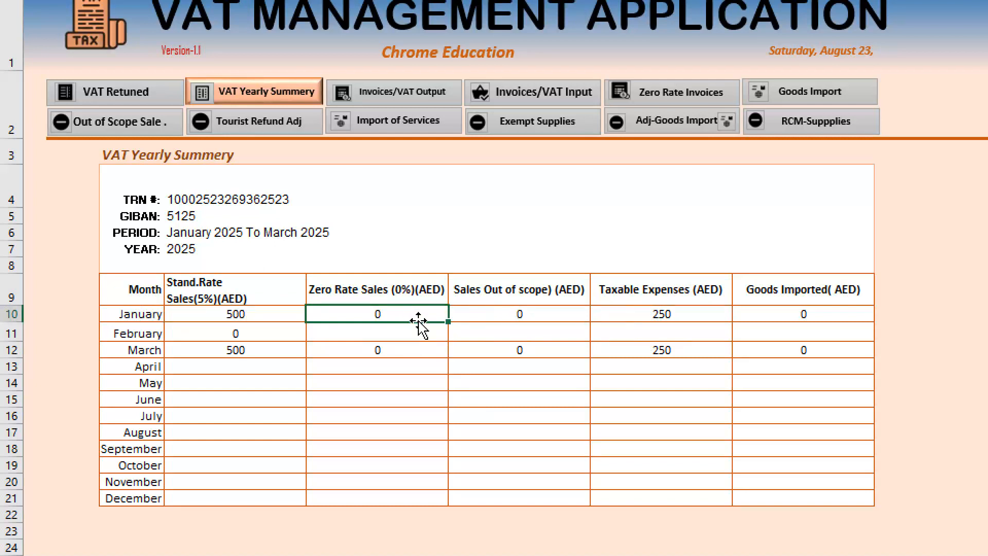
pyautogui.write('50')
pyautogui.press('Return')
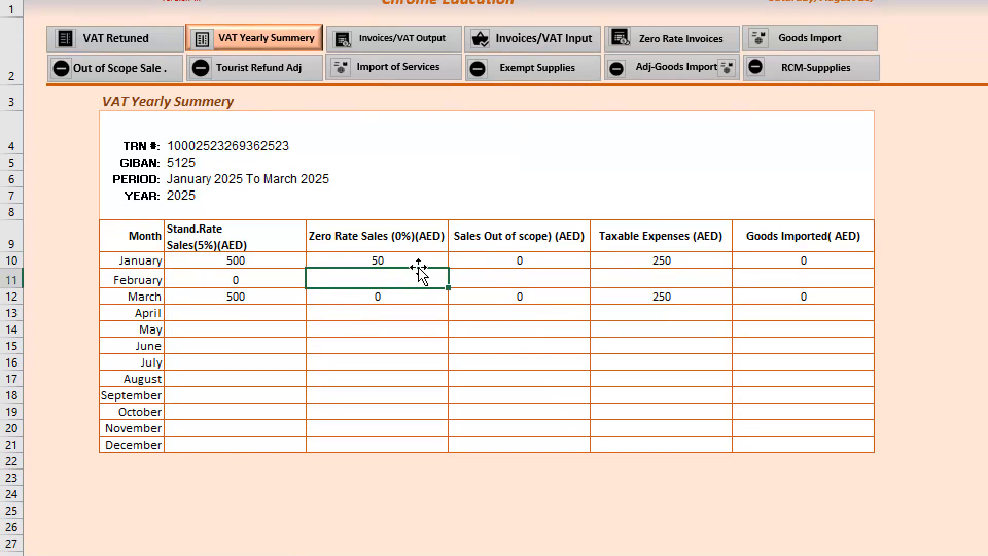
pyautogui.press('Return')
pyautogui.write('50')
pyautogui.press('Return')
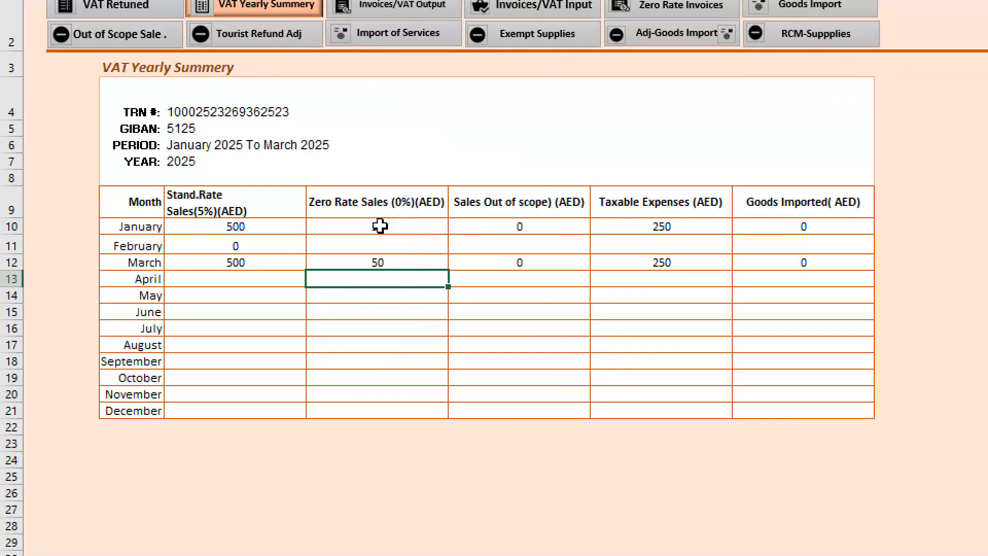
# - Set the zero rate sales of January and March back to 0
pyautogui.moveTo(380, 225); pyautogui.dragTo(379, 276)
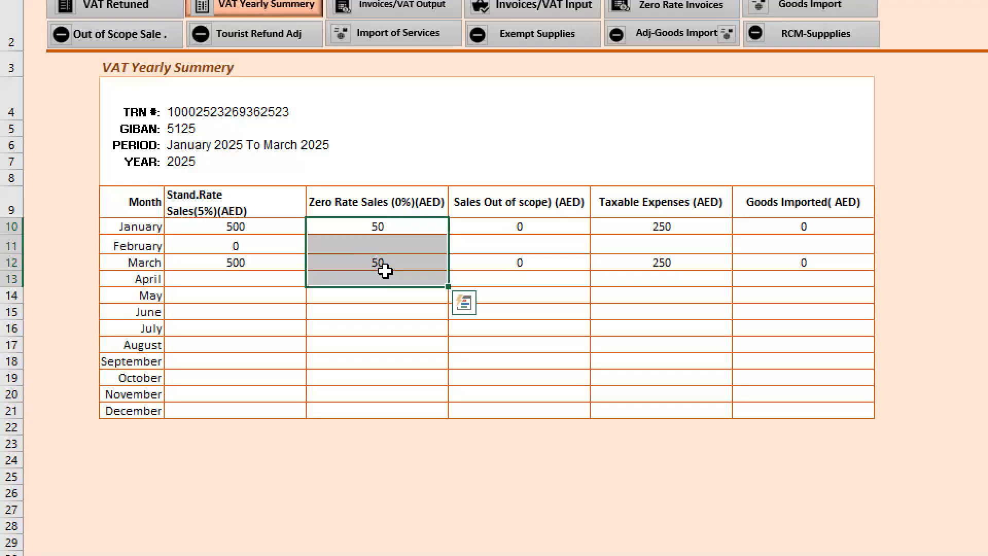
pyautogui.click(388, 227)
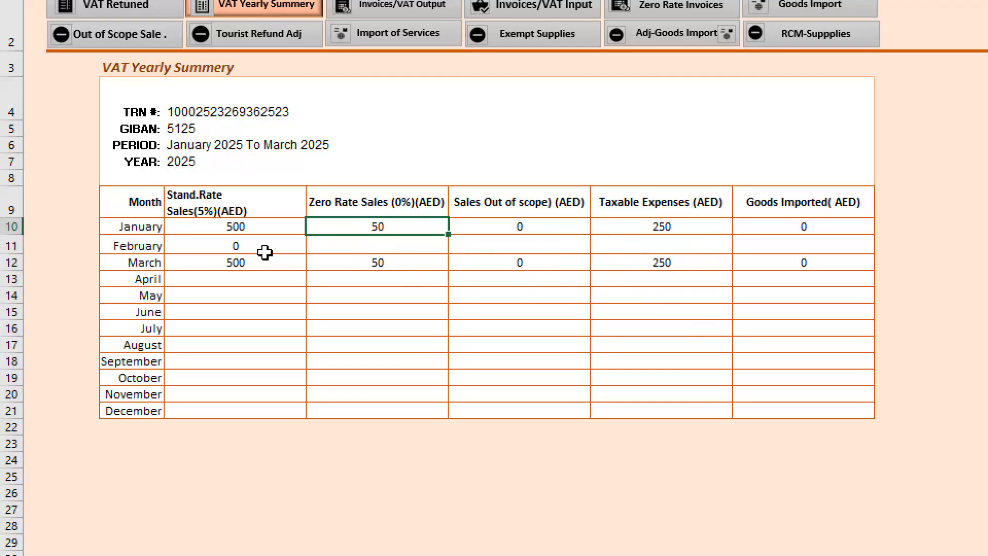
pyautogui.click(389, 262)
pyautogui.moveTo(388, 262); pyautogui.dragTo(388, 227)
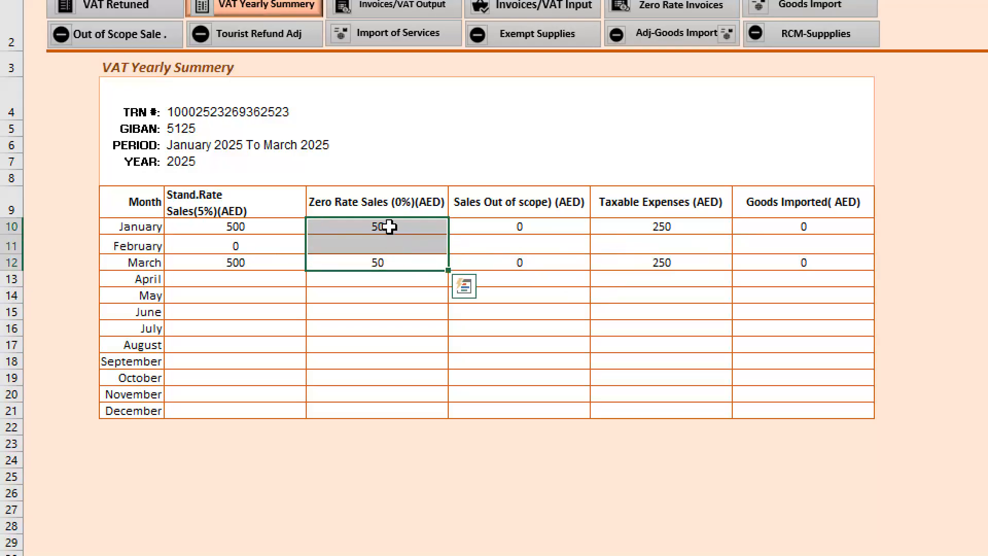
pyautogui.press('Down')
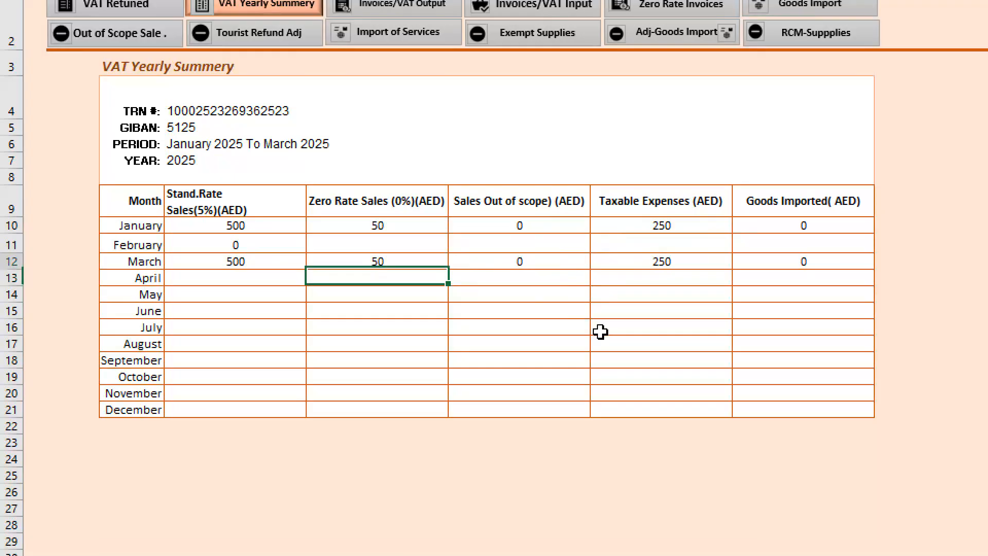
pyautogui.press('Up')
pyautogui.press('Up')
pyautogui.press('Up')
pyautogui.write('0')
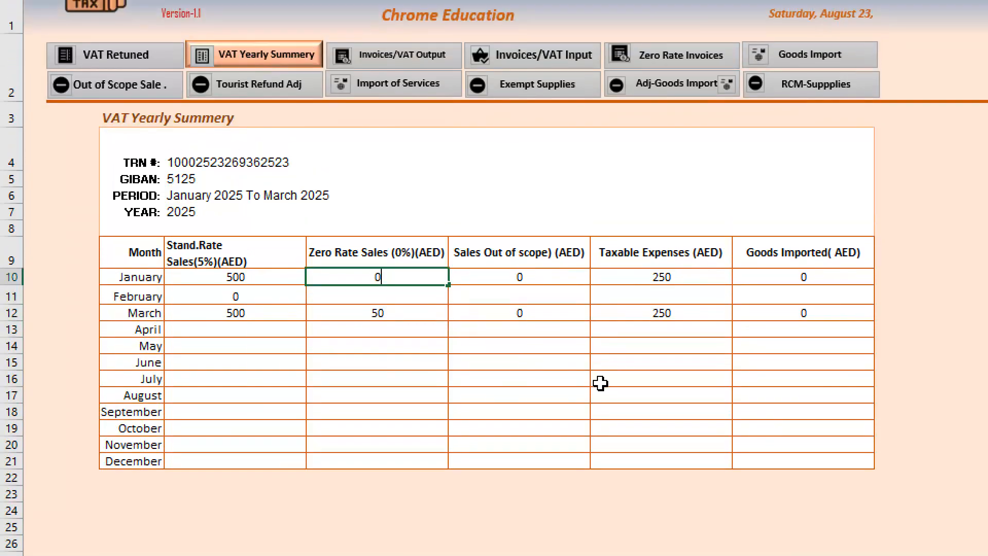
pyautogui.press('Return')
pyautogui.press('Down')
pyautogui.write('0')
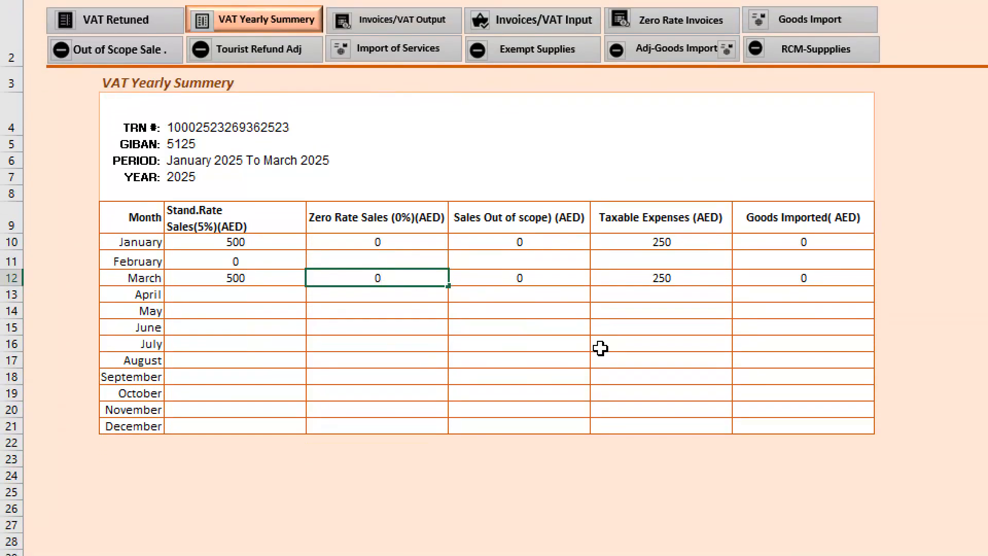
pyautogui.press('Right')
pyautogui.press('Right')
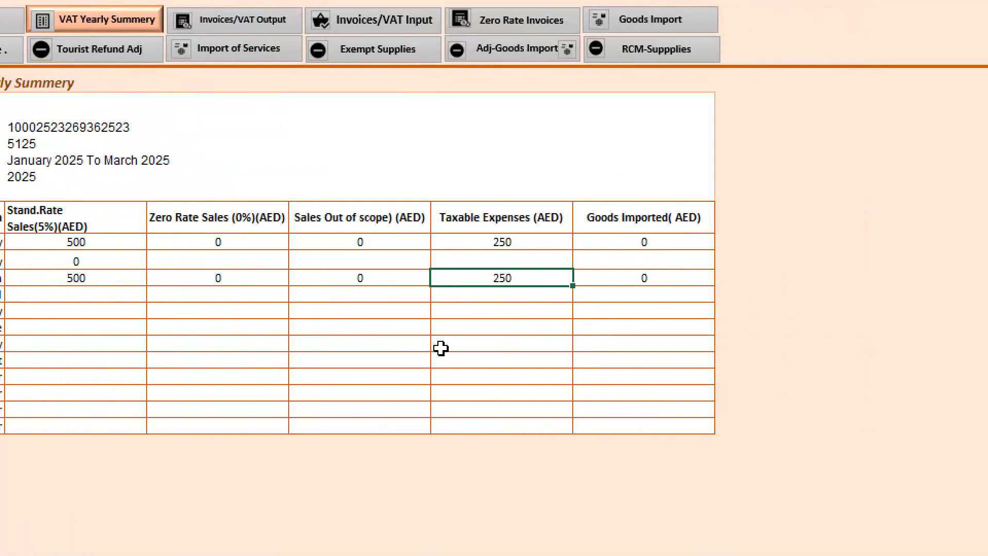
pyautogui.press('Left')
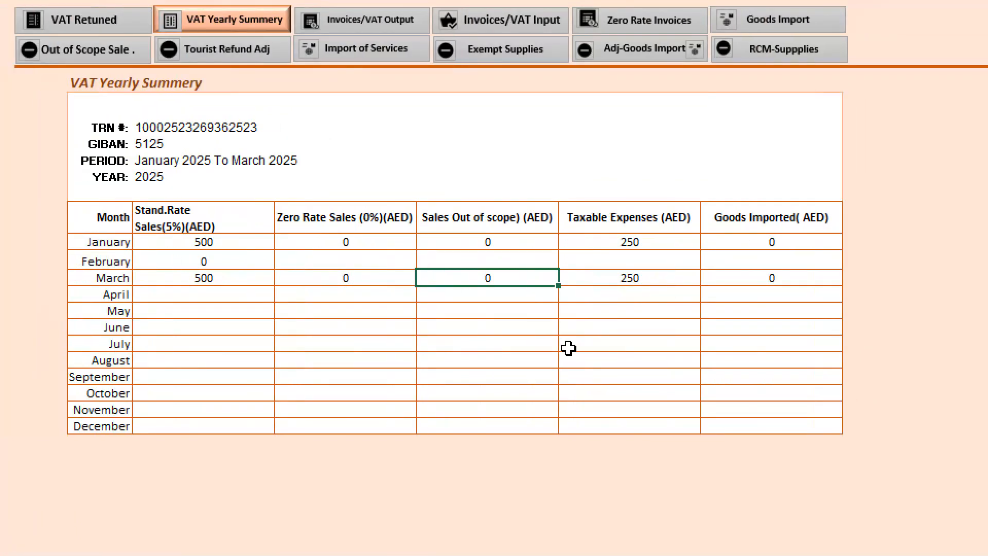
pyautogui.press('Home')
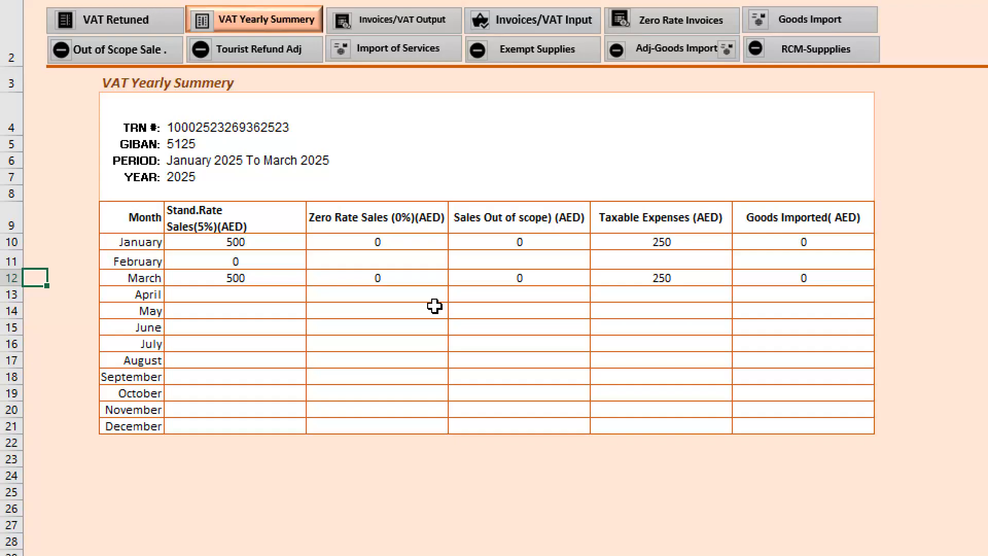
# - Open the VAT output invoices sheet and select the Transaction Type cell of serial number 1 under standard rated supplies
pyautogui.click(402, 102)
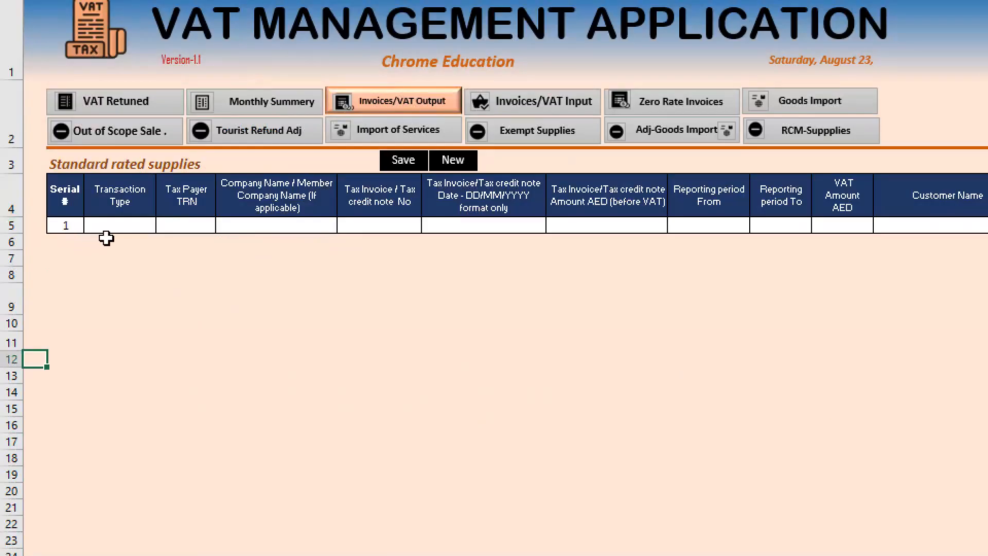
pyautogui.hscroll(5, 919, 234)
pyautogui.click(139, 227)
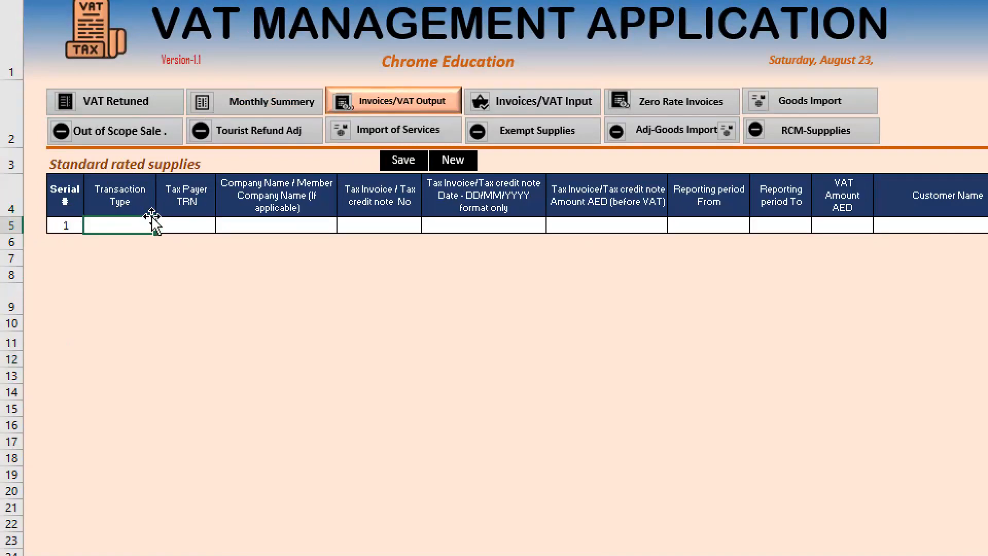
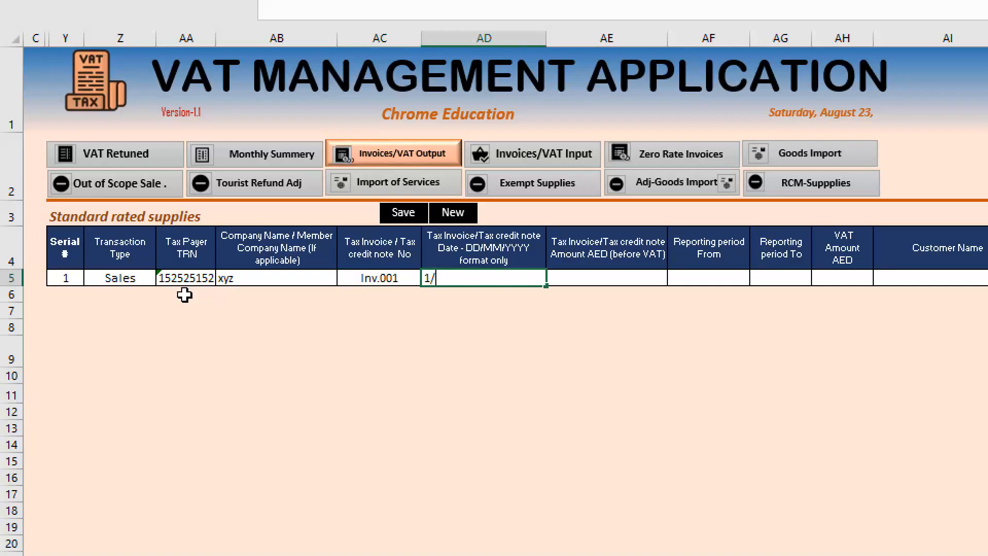
# - Enter the invoice date 1/1/2025 and the before-VAT amount 500 for the first standard rated sales invoice
pyautogui.write('2020')
pyautogui.press('Tab')
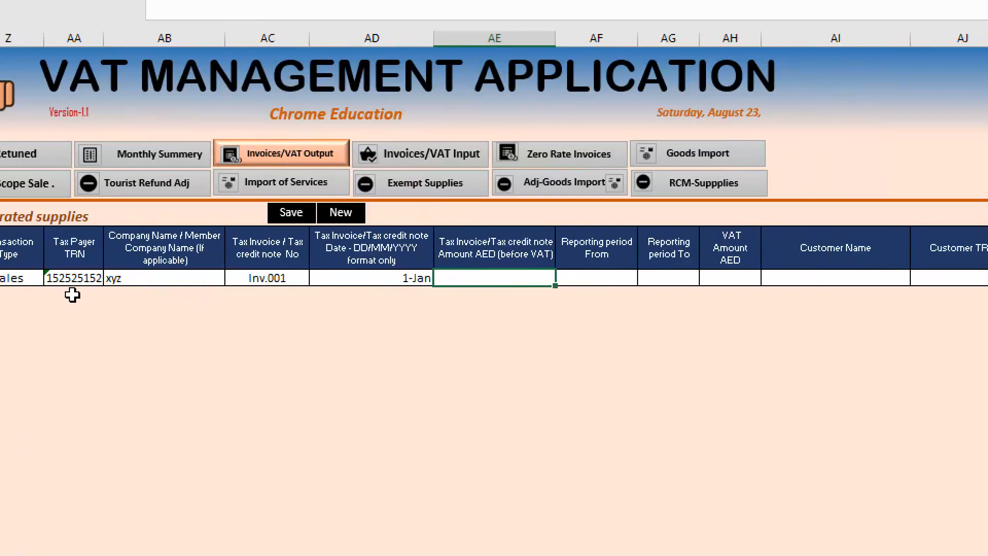
pyautogui.write('500')
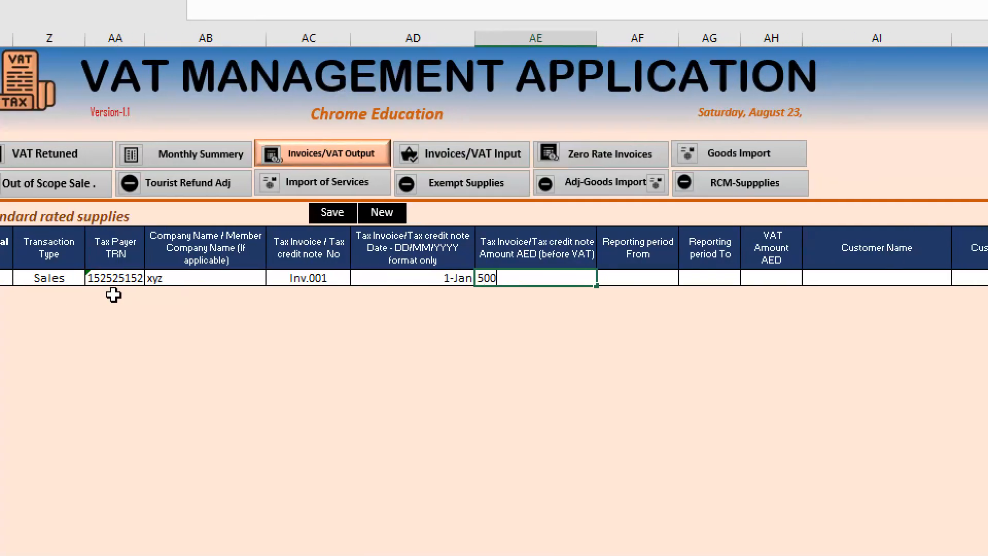
pyautogui.press('Tab')
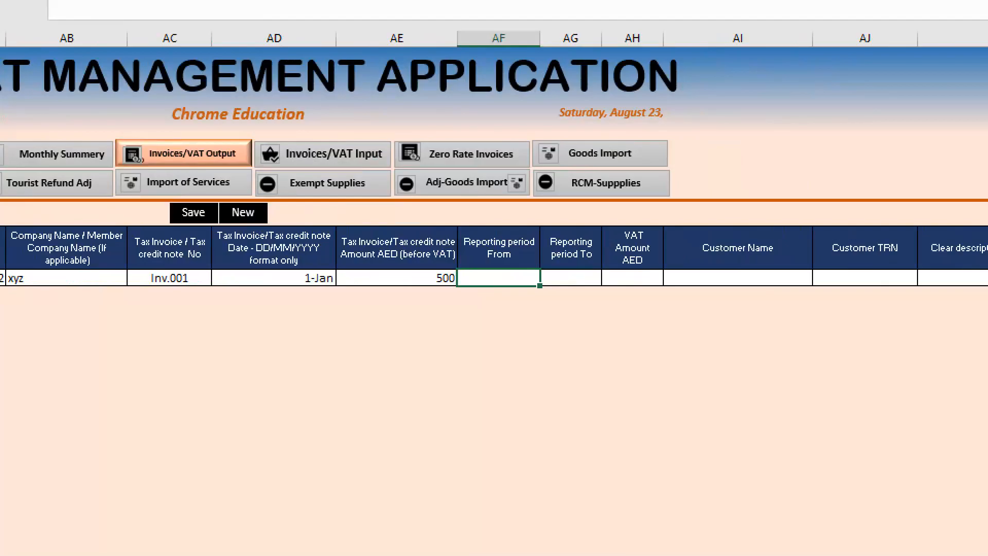
# - Set the invoice's reporting period from 1/1/2025 to 3/31/2025 and its VAT amount to 25
pyautogui.write('1/1/2025')
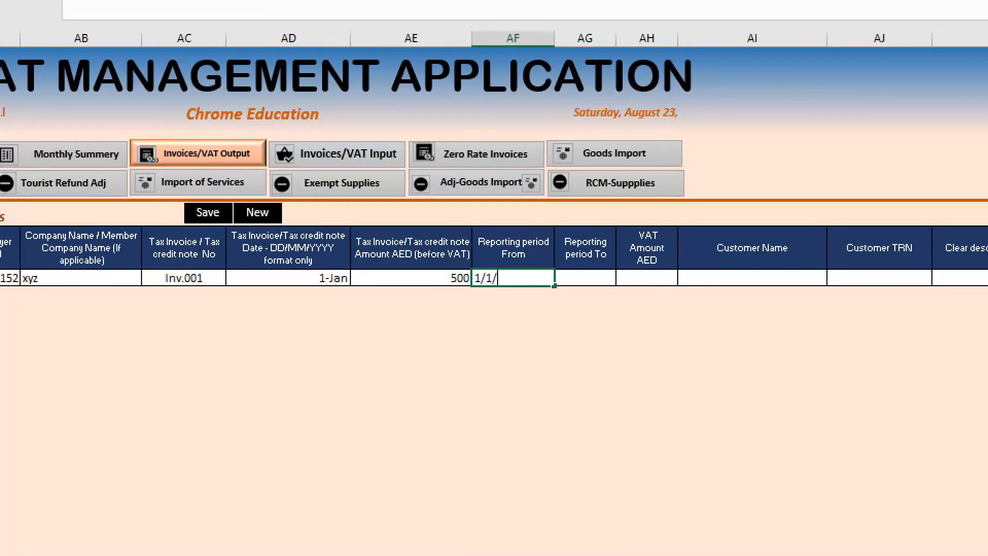
pyautogui.press('Tab')
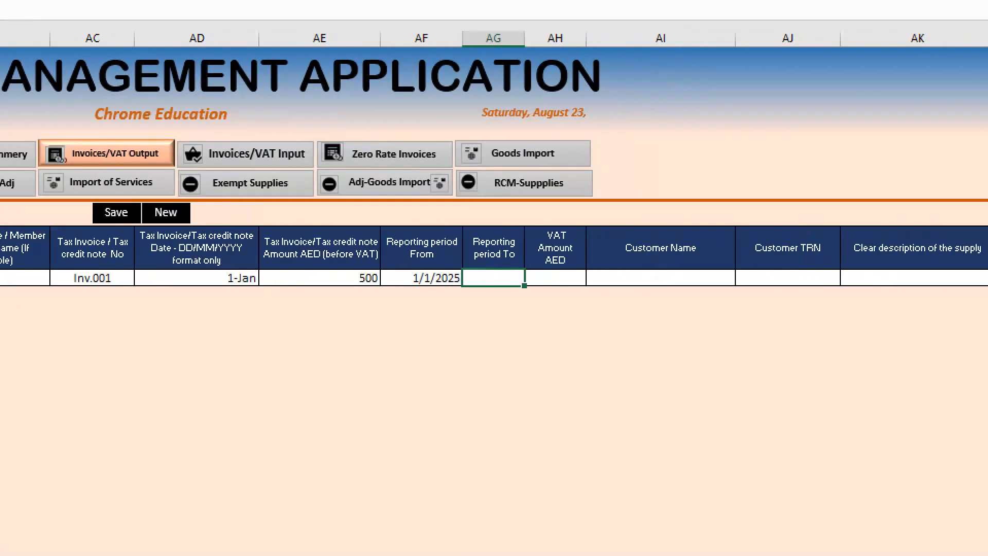
pyautogui.write('3/1/20')
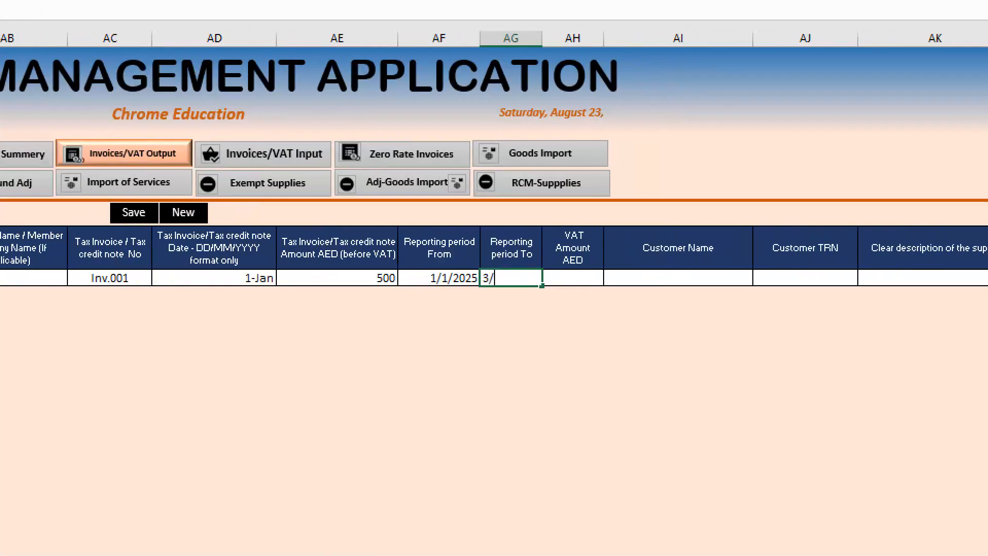
pyautogui.write('2')
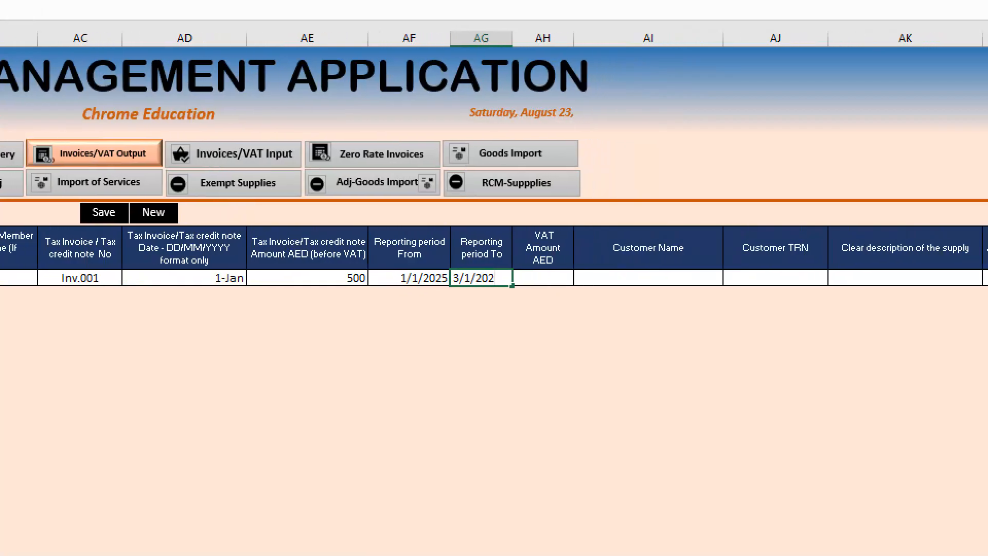
pyautogui.press('BackSpace')
pyautogui.press('BackSpace')
pyautogui.press('BackSpace')
pyautogui.press('BackSpace')
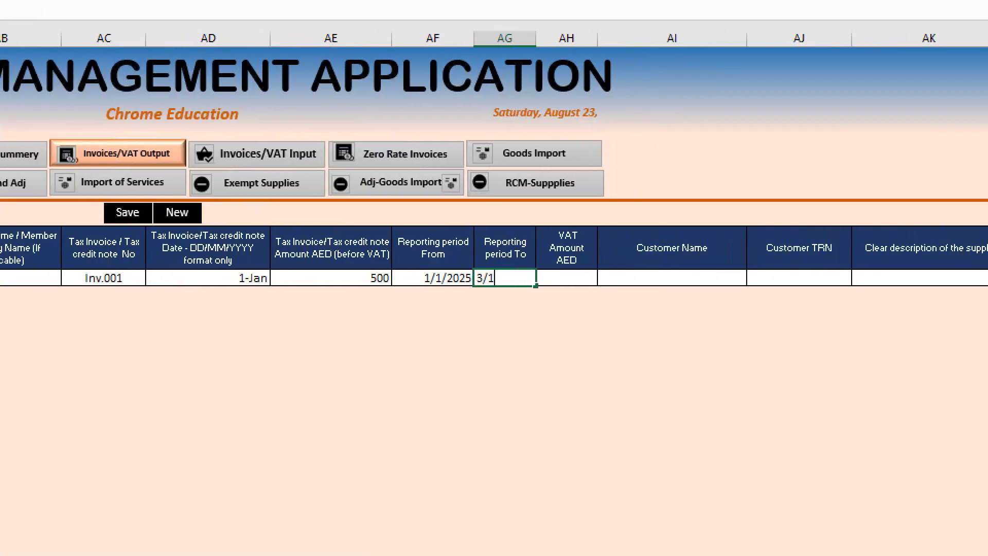
pyautogui.press('BackSpace')
pyautogui.write('31/2025')
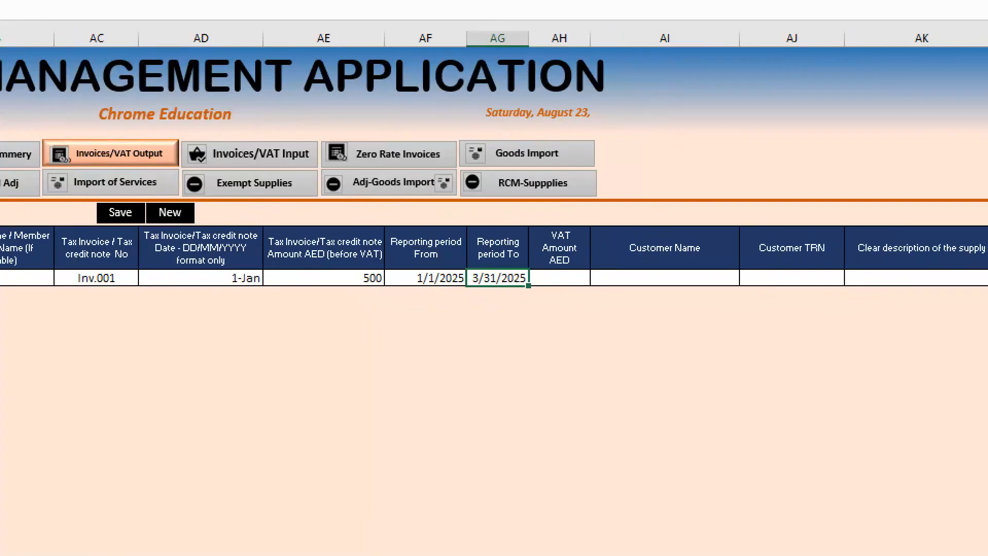
pyautogui.press('Tab')
pyautogui.write('25')
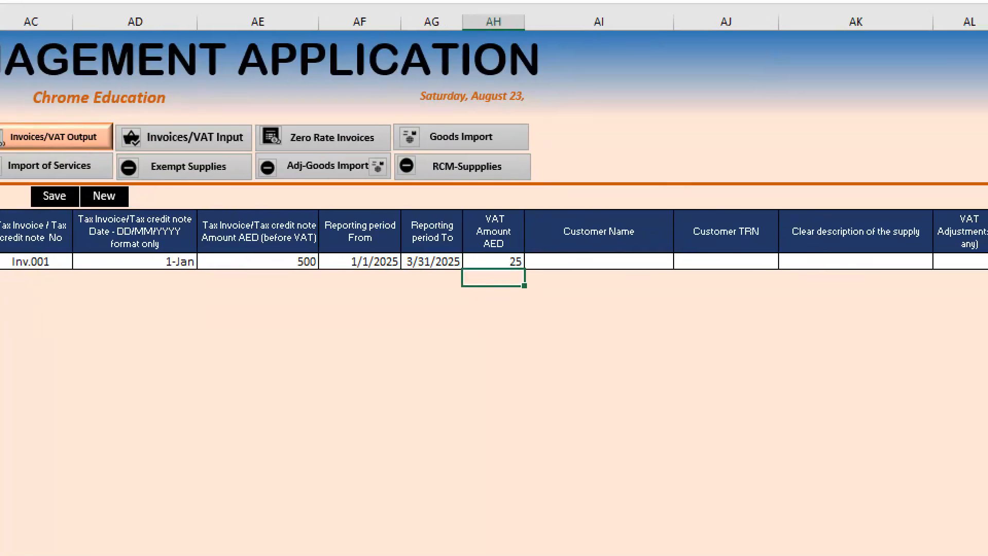
pyautogui.press('Tab')
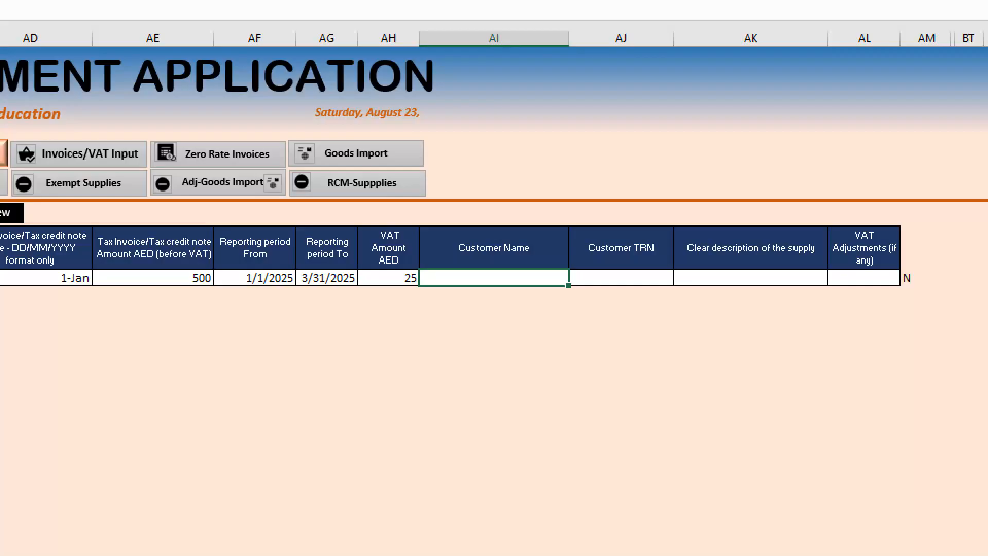
# - Enter ABC as the customer name and fill in the customer's TRN
pyautogui.write('BC')
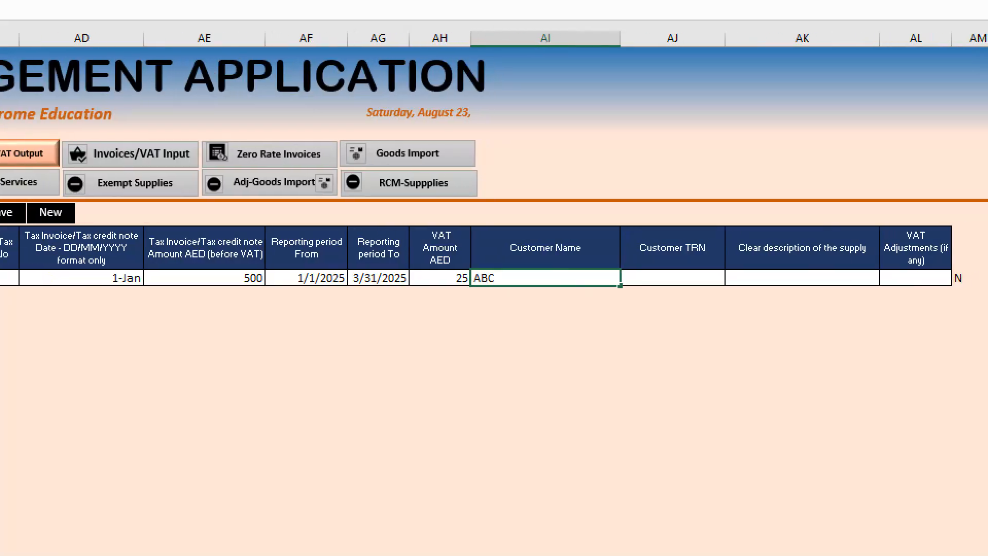
pyautogui.press('Tab')
pyautogui.write('TRN.1')
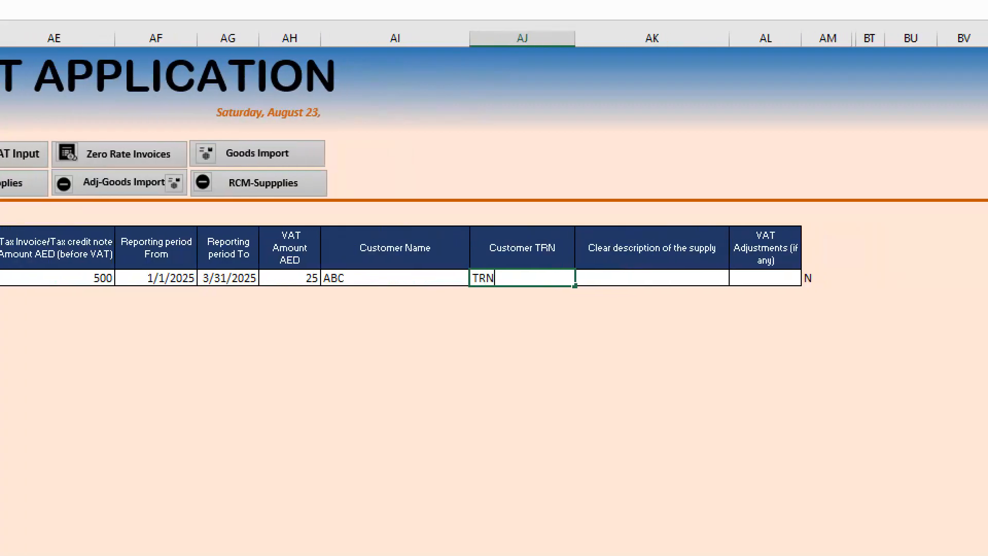
pyautogui.write('125251')
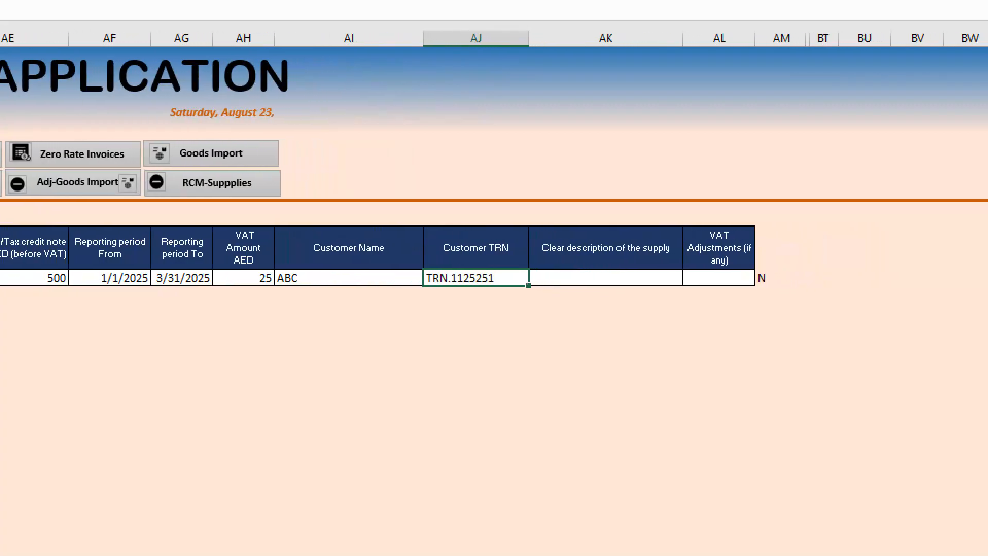
# - Enter "Home serive for irrigaiton work" as the supply description and 0 as the VAT adjustments
pyautogui.press('Tab')
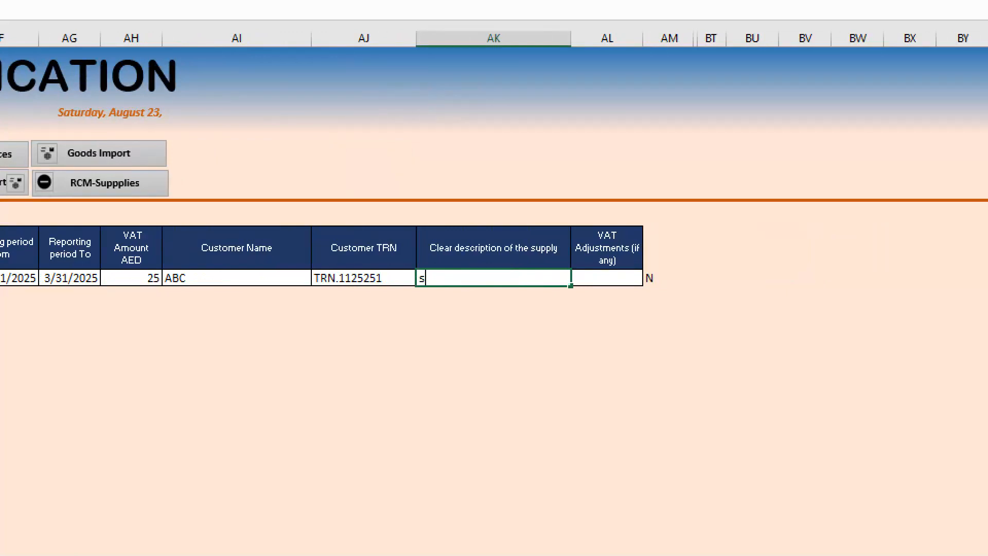
pyautogui.write('sS')
pyautogui.press('BackSpace')
pyautogui.press('BackSpace')
pyautogui.write('Home seri')
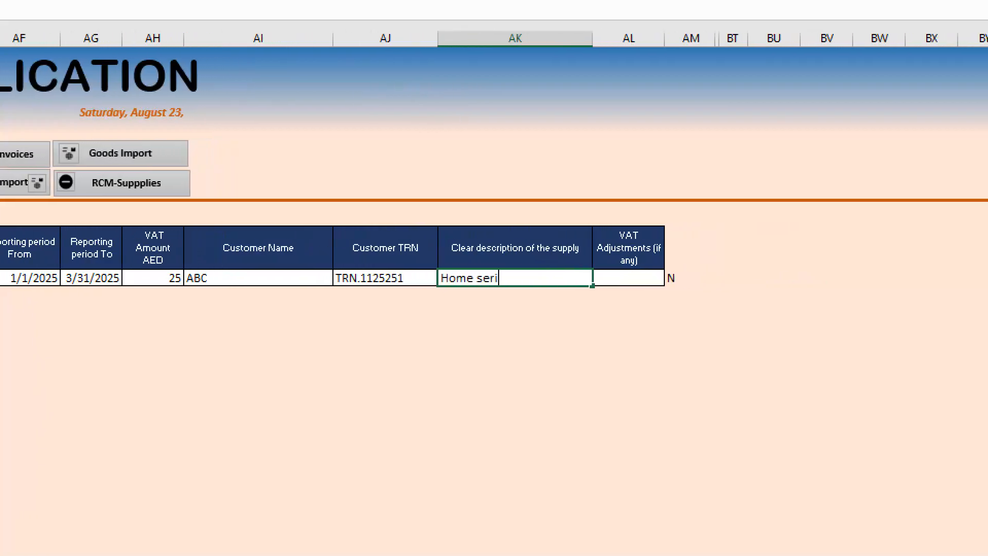
pyautogui.write('ve')
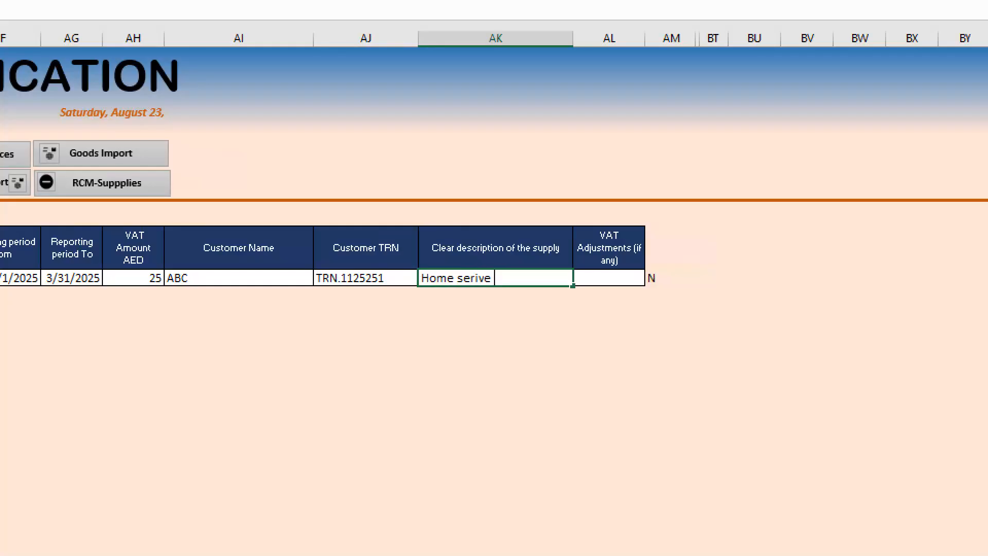
pyautogui.write('for irrigaiton')
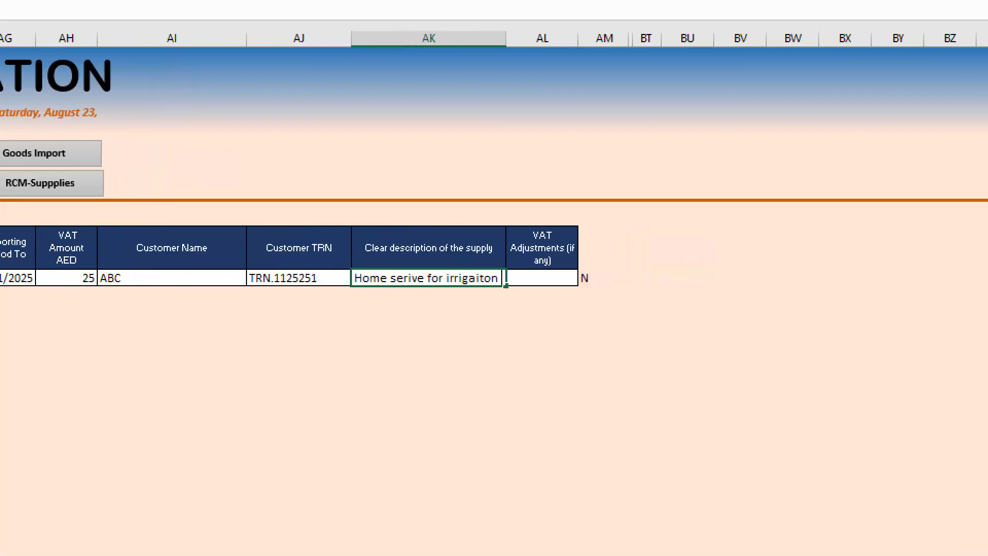
pyautogui.write(' work')
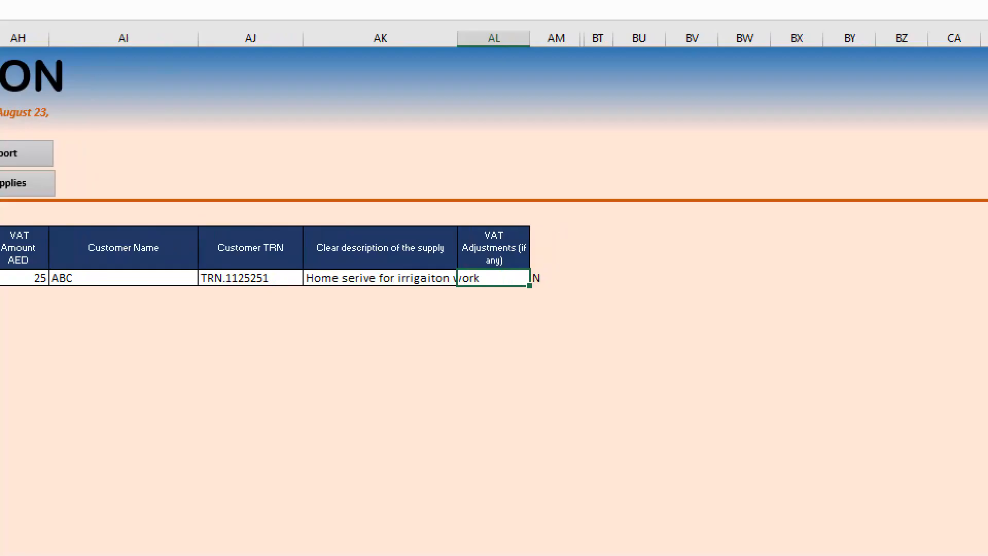
pyautogui.write('0')
pyautogui.press('Return')
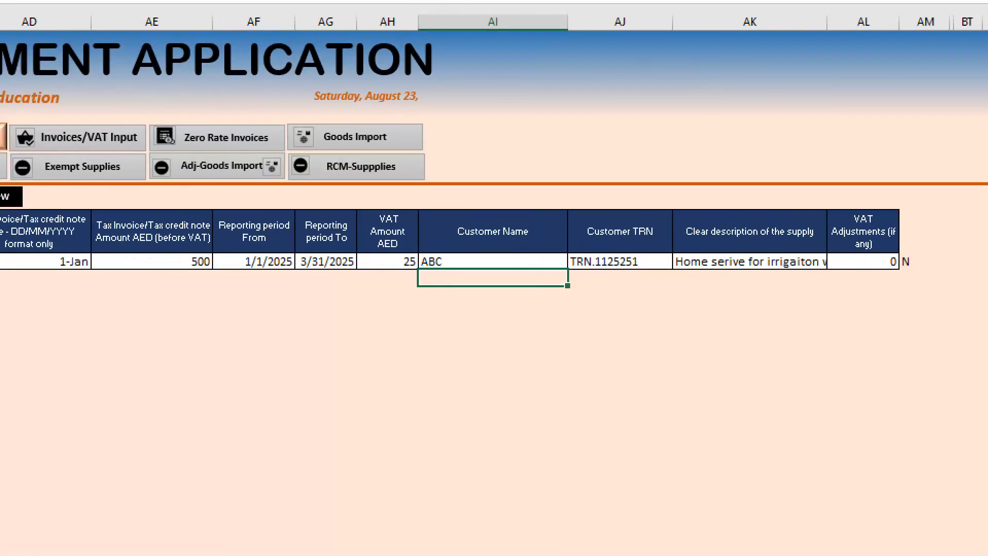
pyautogui.press('Up')
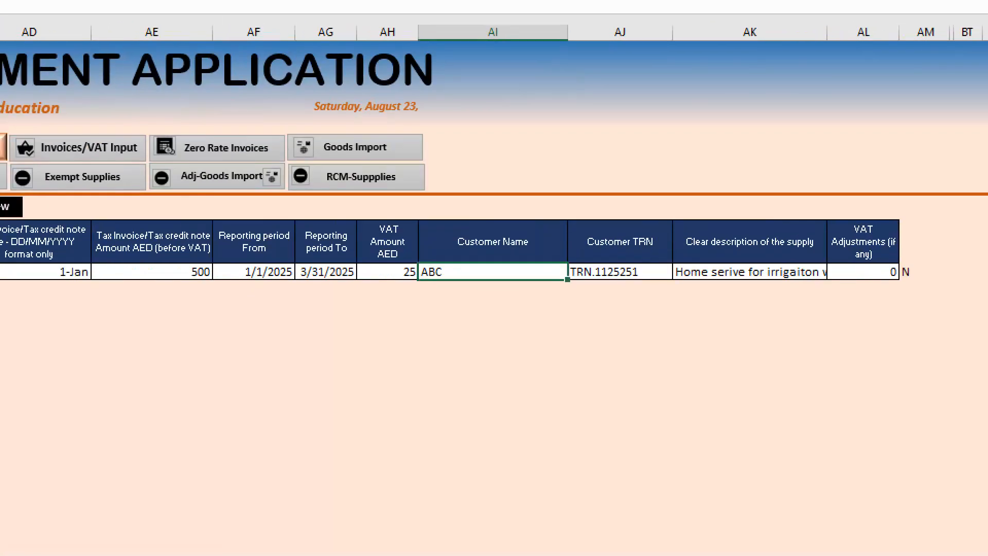
# - Save the completed standard rated sales invoice and start a new blank record
pyautogui.press('Left')
pyautogui.press('Left')
pyautogui.press('Left')
pyautogui.press('Left')
pyautogui.press('Left')
pyautogui.press('Left')
pyautogui.press('Left')
pyautogui.press('Left')
pyautogui.press('Left')
pyautogui.press('Left')
pyautogui.press('Left')
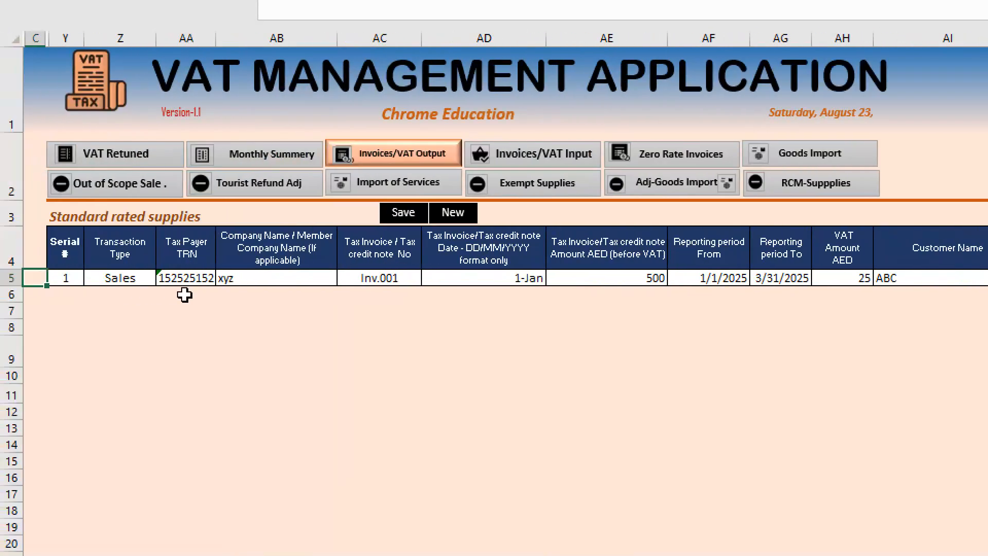
pyautogui.click(183, 276)
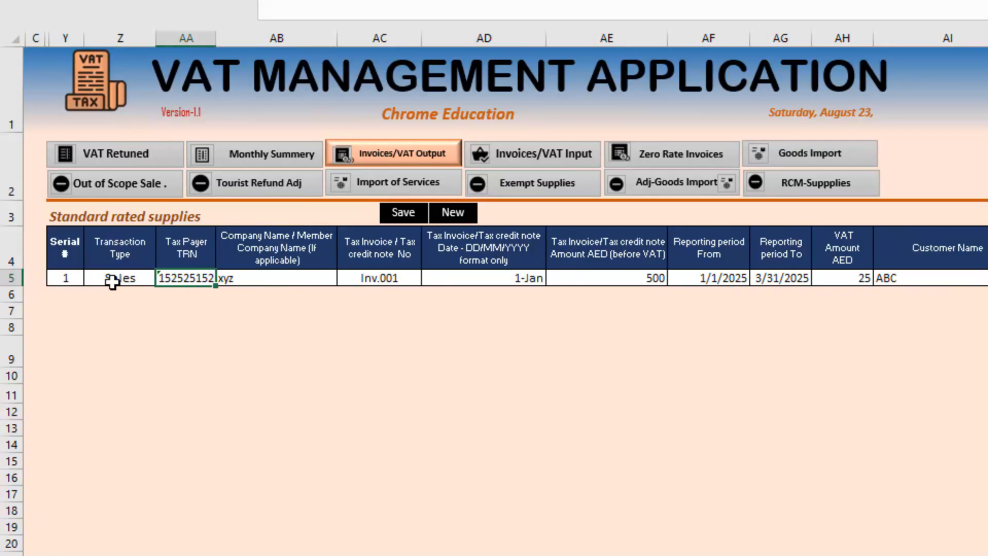
pyautogui.click(292, 283)
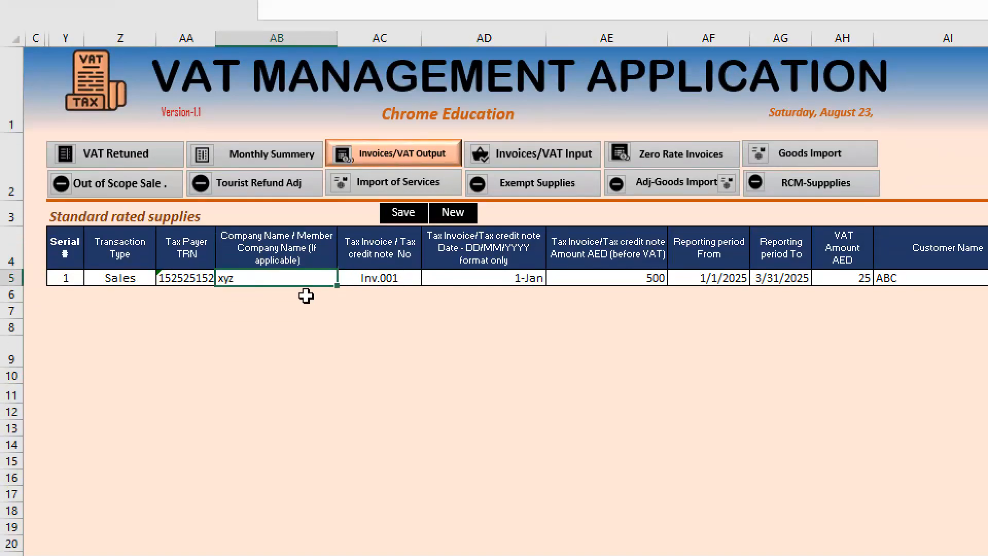
pyautogui.click(414, 214)
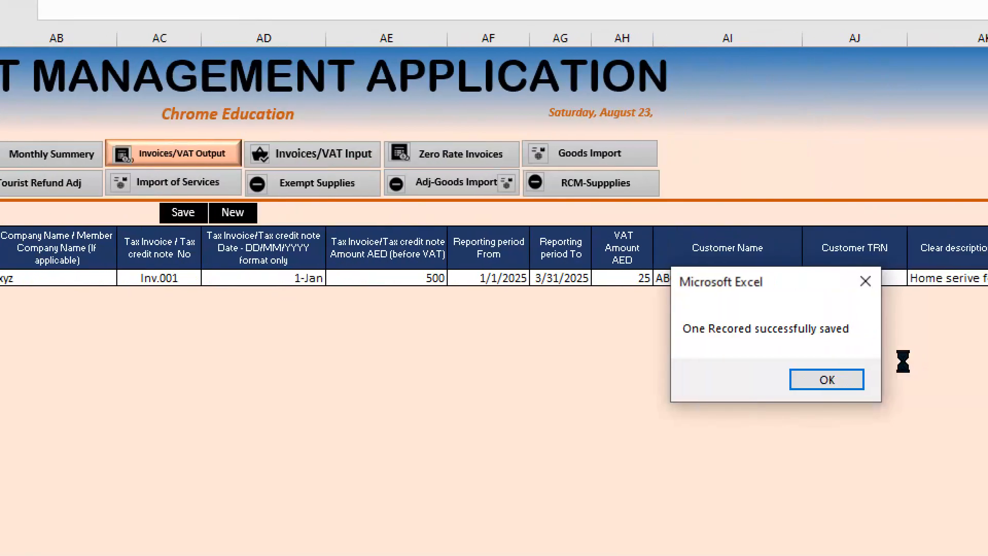
pyautogui.click(827, 377)
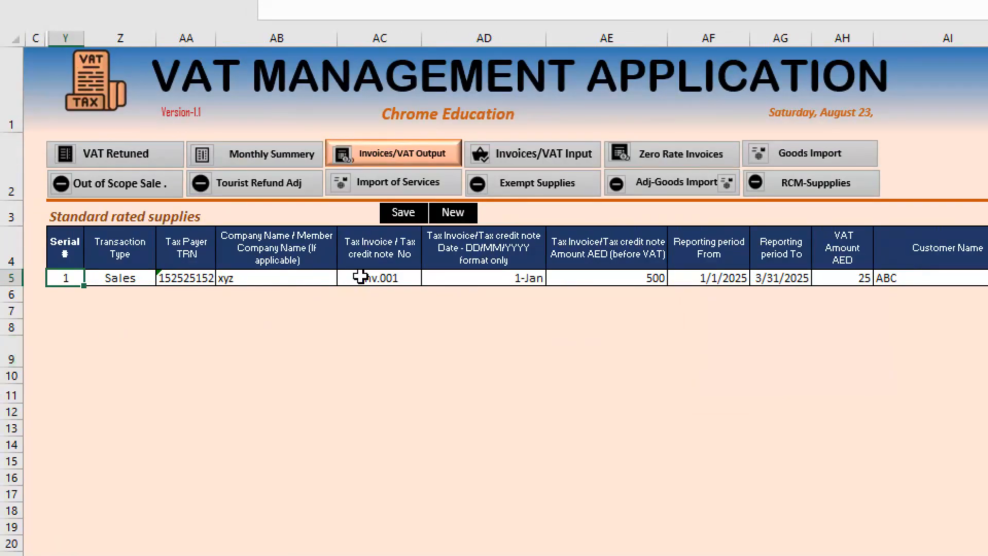
pyautogui.click(459, 215)
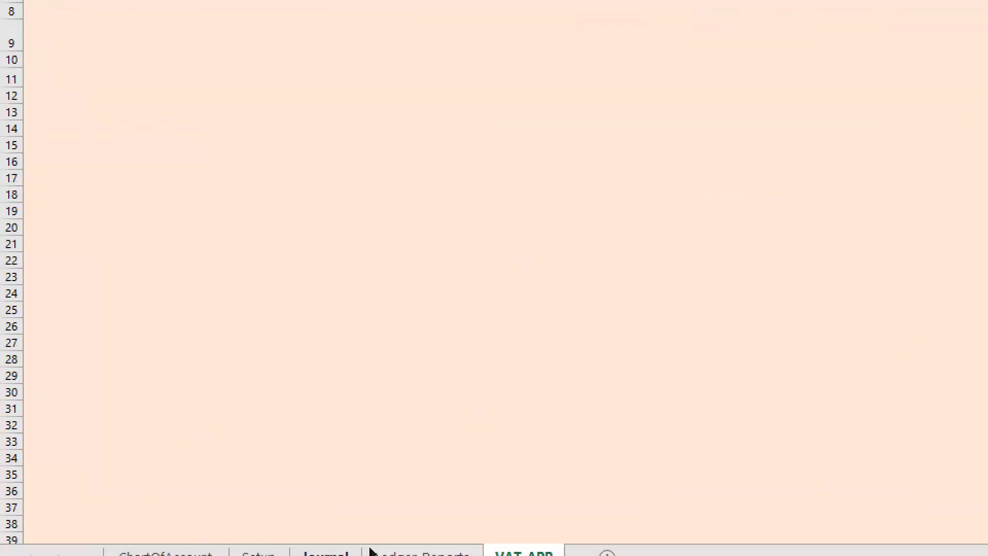
# - Unhide the Std Rated Sales sheet
pyautogui.rightClick(522, 554)
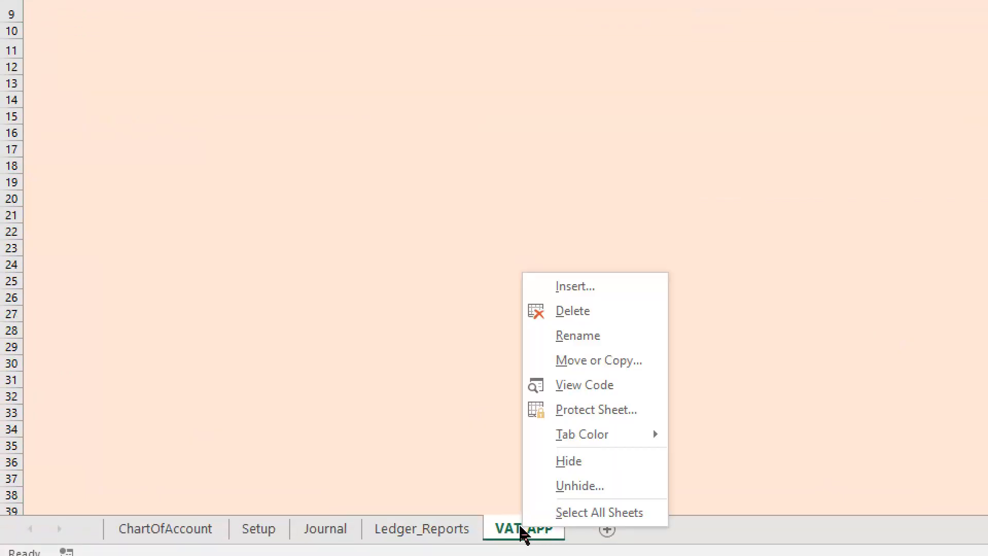
pyautogui.click(596, 486)
pyautogui.moveTo(566, 370); pyautogui.dragTo(556, 201)
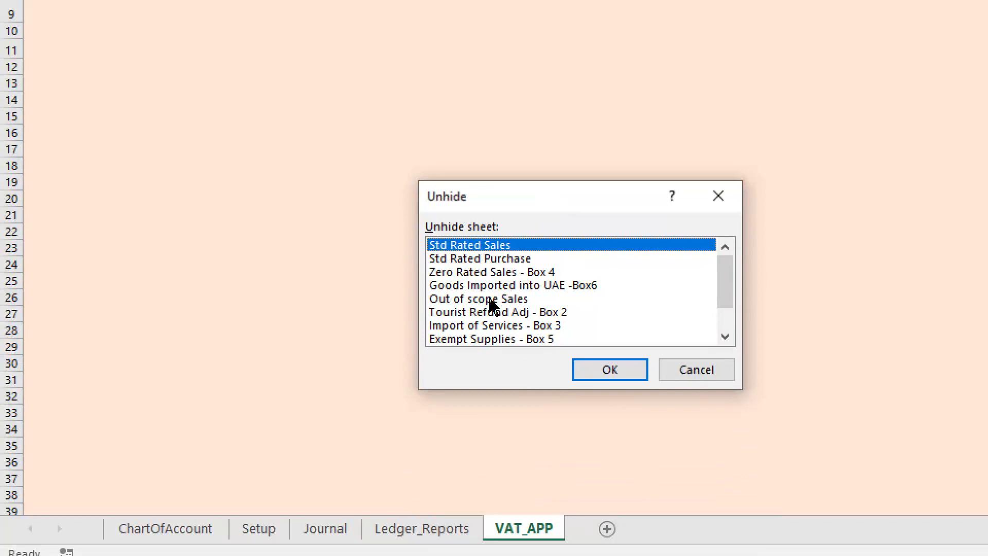
pyautogui.click(627, 369)
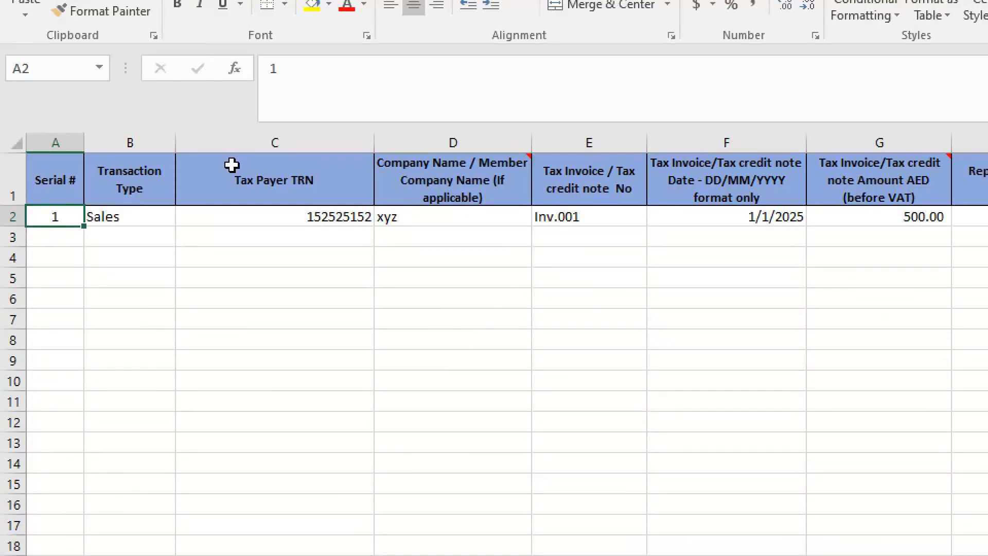
# - Examine the saved invoice record in row 2 of the Std Rated Sales sheet
pyautogui.click(105, 251)
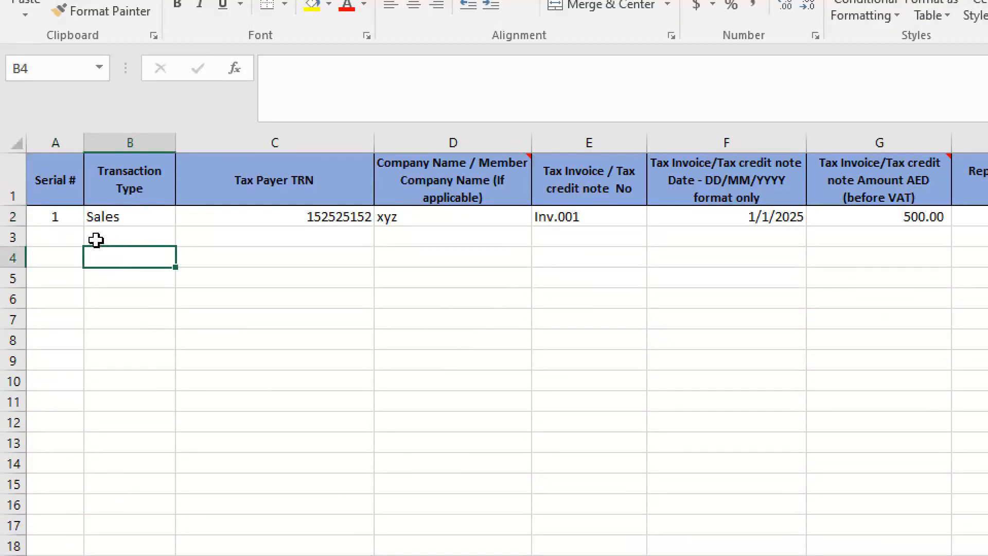
pyautogui.moveTo(60, 217); pyautogui.dragTo(987, 214)
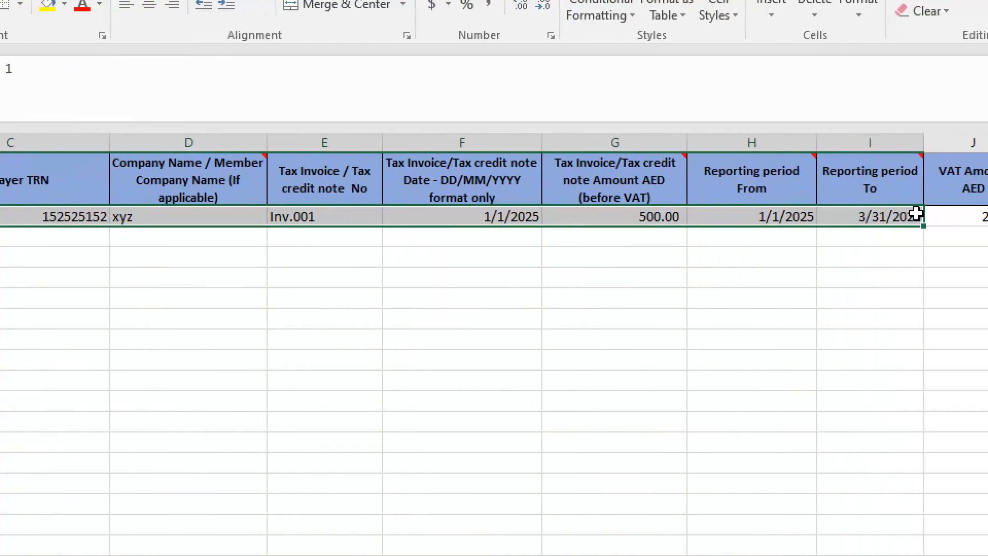
pyautogui.moveTo(916, 214); pyautogui.dragTo(987, 214)
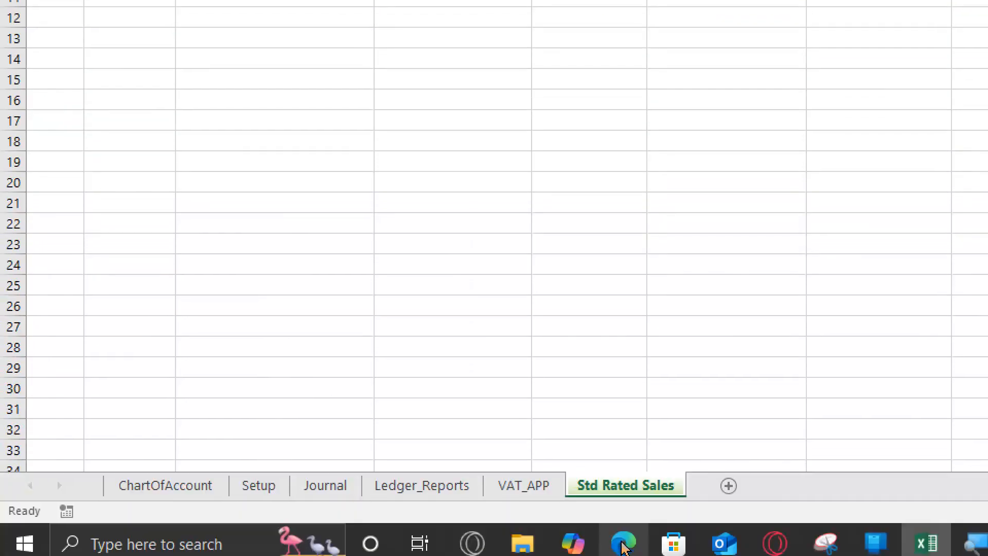
pyautogui.rightClick(672, 500)
pyautogui.press('Escape')
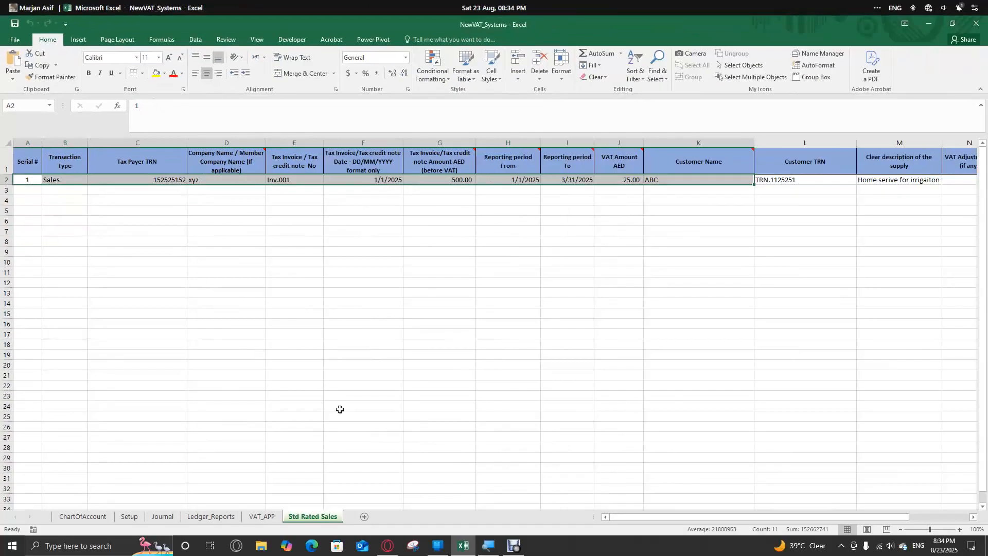
# - Return to the VAT_APP sheet and open the VAT input invoices form for standard rated purchases
pyautogui.click(262, 516)
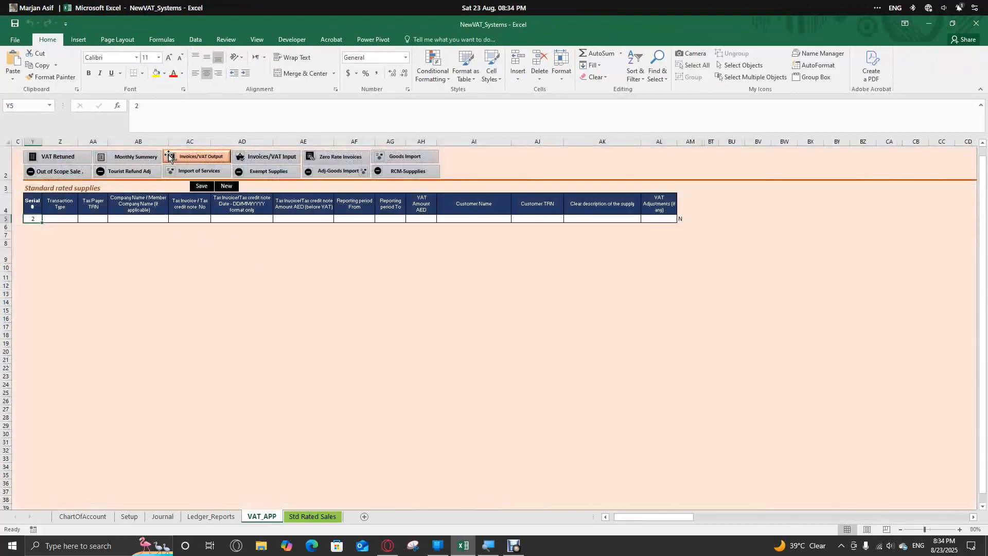
pyautogui.click(82, 160)
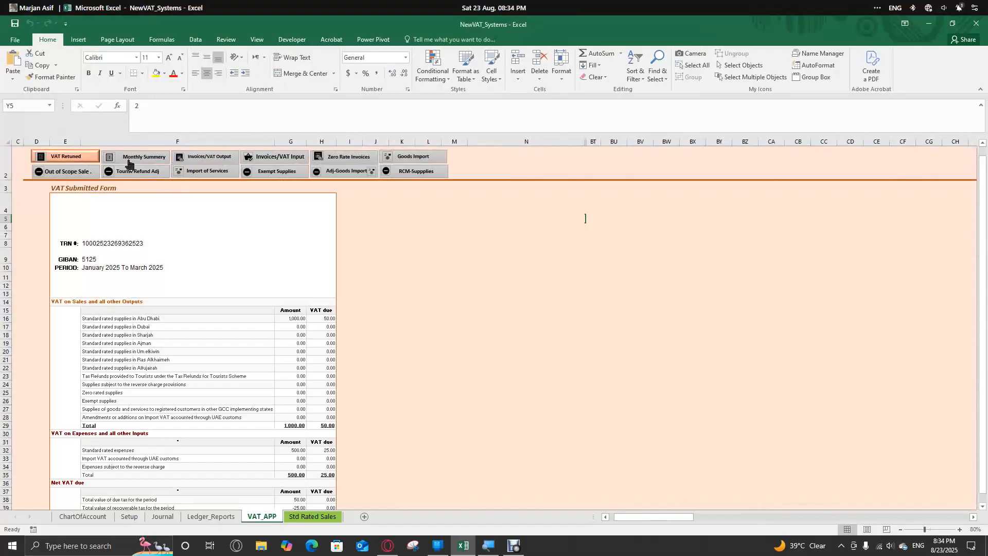
pyautogui.click(262, 154)
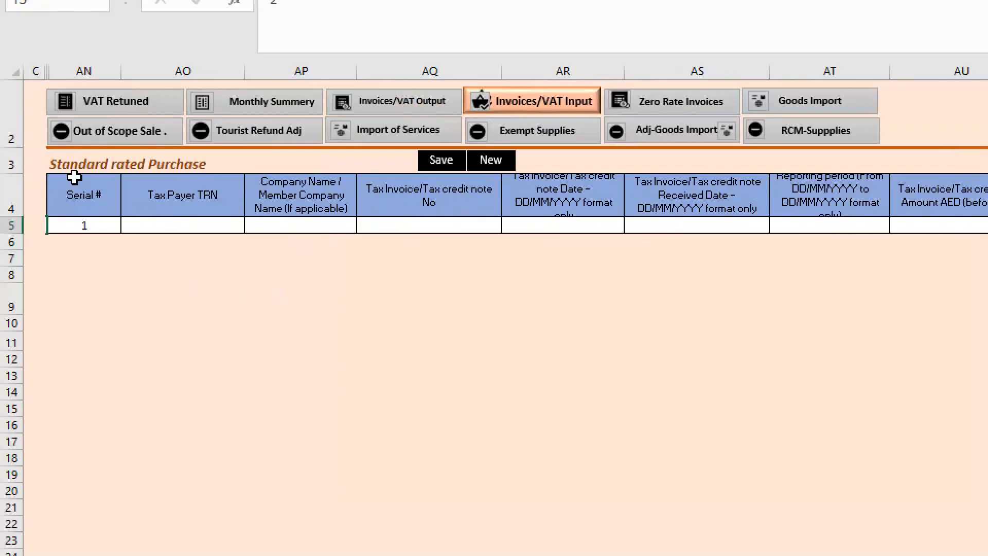
# - Enter the taxpayer's registration number in the Tax Payer TRN field of the standard rated purchase record
pyautogui.click(193, 221)
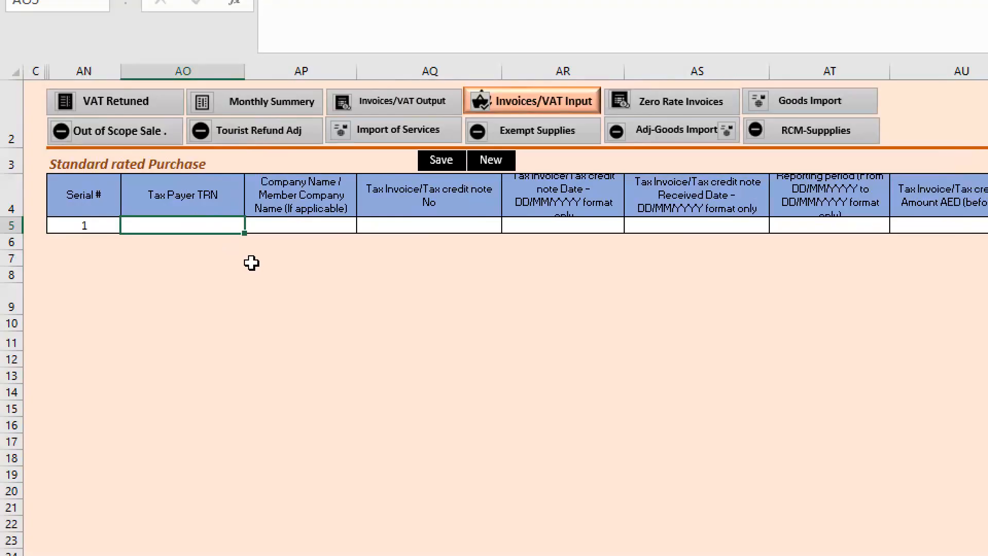
pyautogui.write('trn')
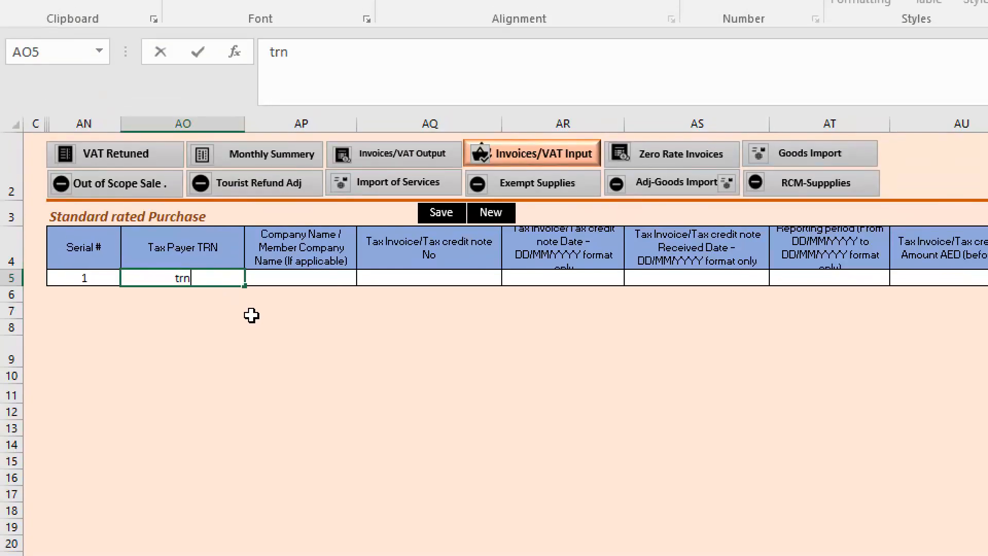
pyautogui.press('BackSpace')
pyautogui.press('BackSpace')
pyautogui.press('BackSpace')
pyautogui.write('TRN.125251')
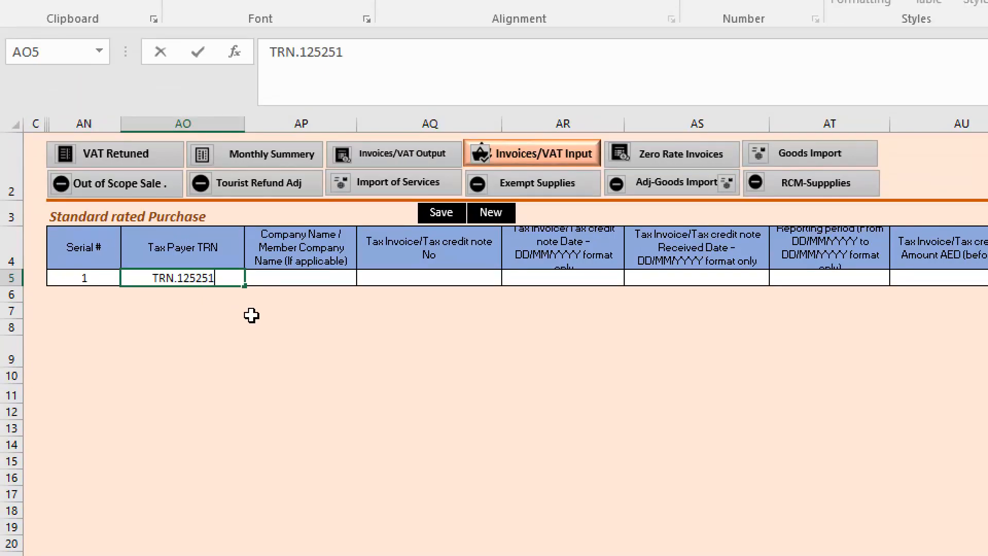
# - Enter A.B.C as the company name and INV.101 as the tax invoice number in the purchase record
pyautogui.click(297, 276)
pyautogui.write('A.B.C')
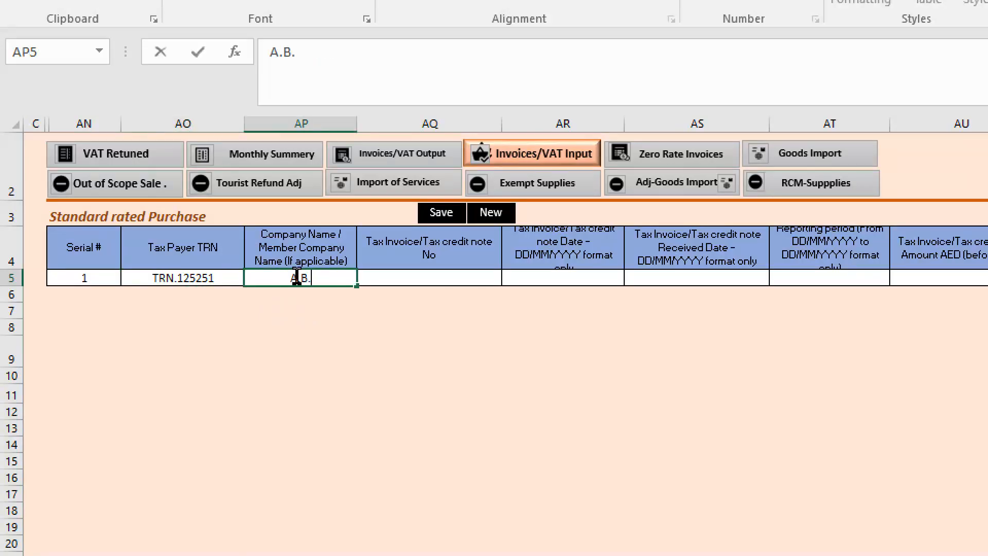
pyautogui.click(425, 278)
pyautogui.write('INV')
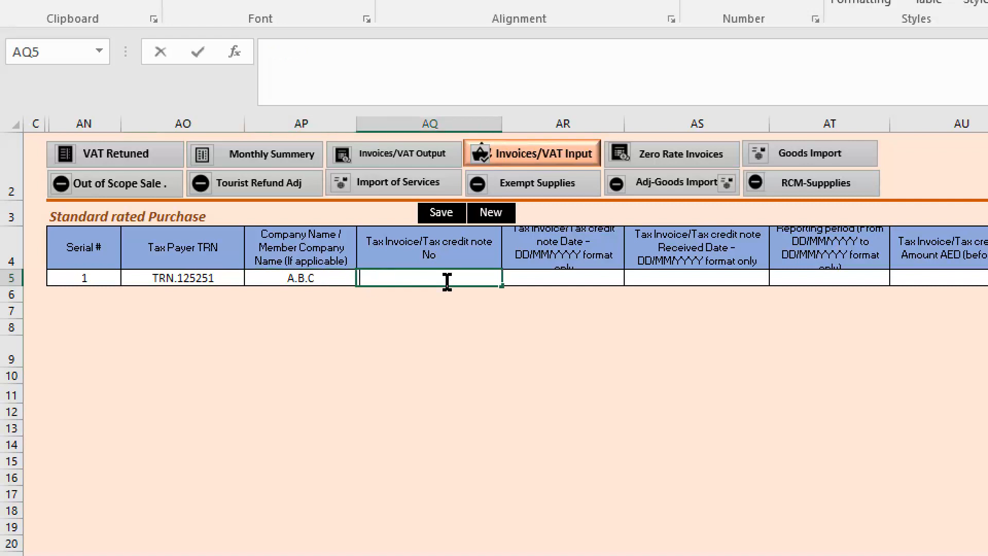
pyautogui.write('.101')
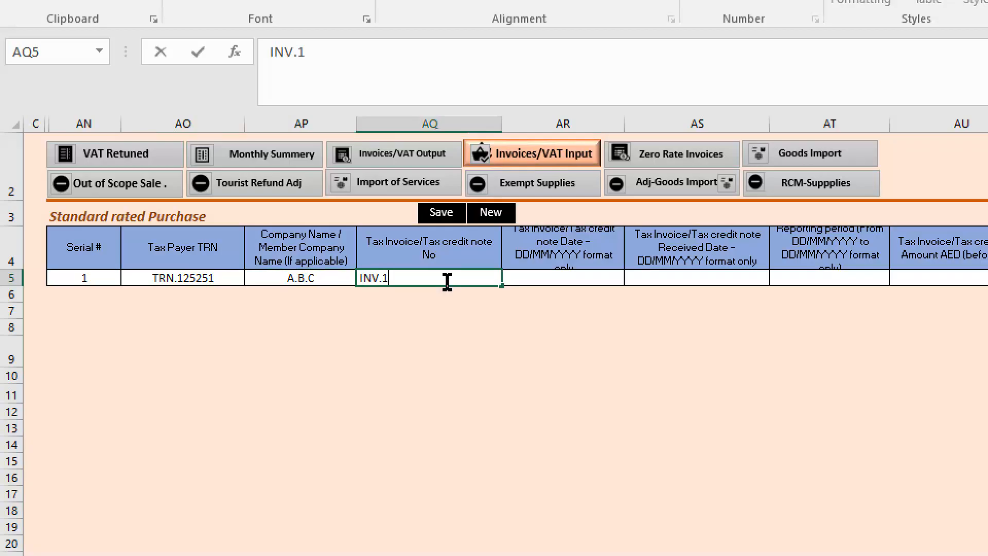
# - Enter 1/1/2025 as the tax invoice date and 1/5/2025 as the tax invoice received date
pyautogui.click(552, 276)
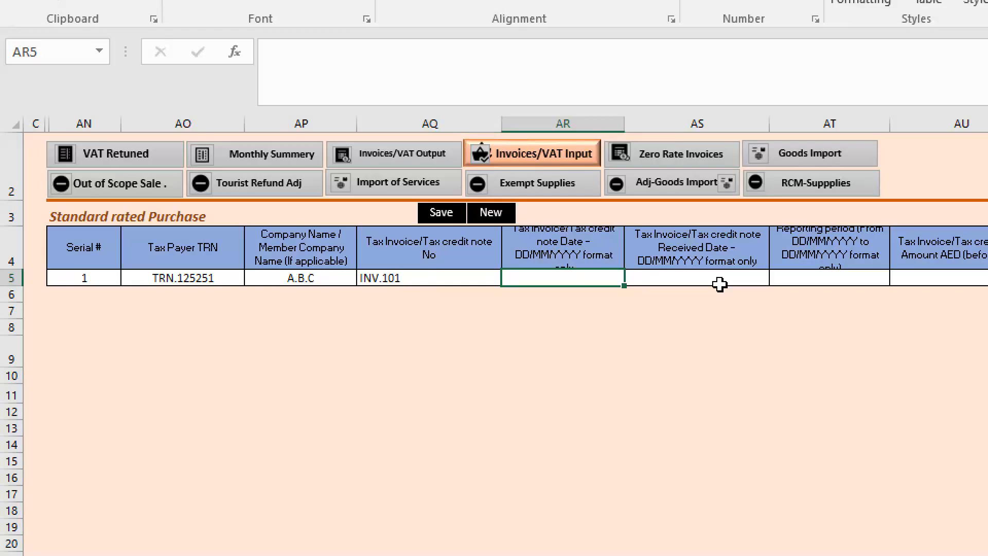
pyautogui.write('1/1/2025')
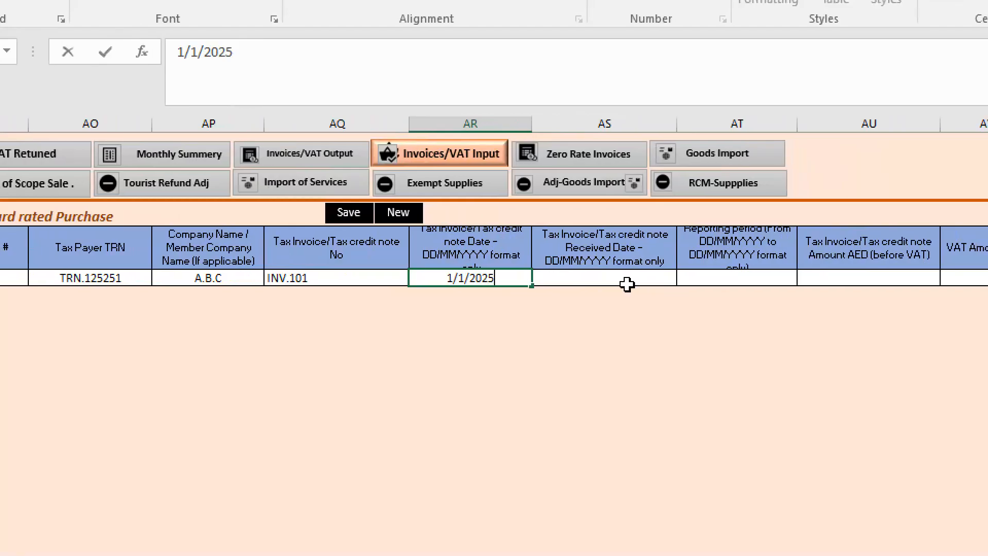
pyautogui.press('Tab')
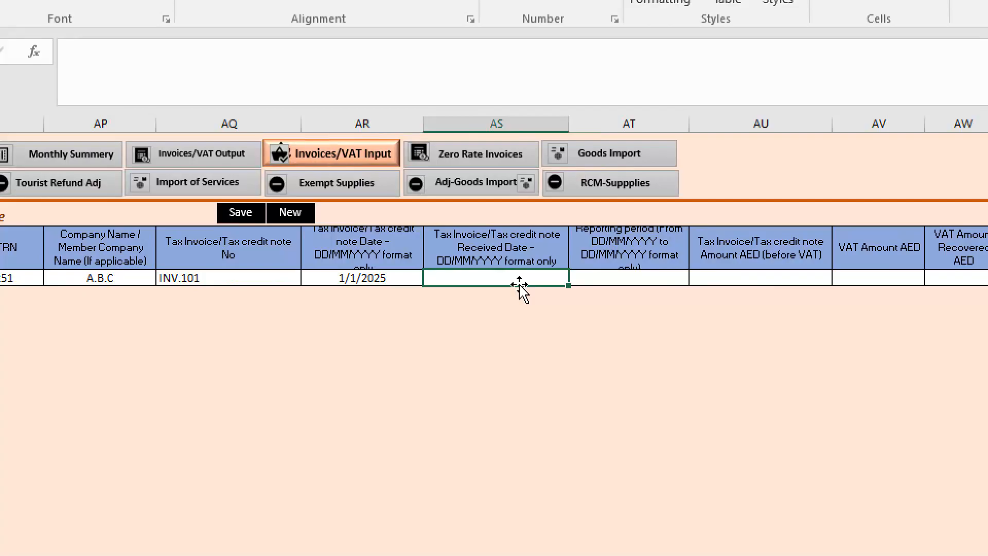
pyautogui.write('5/')
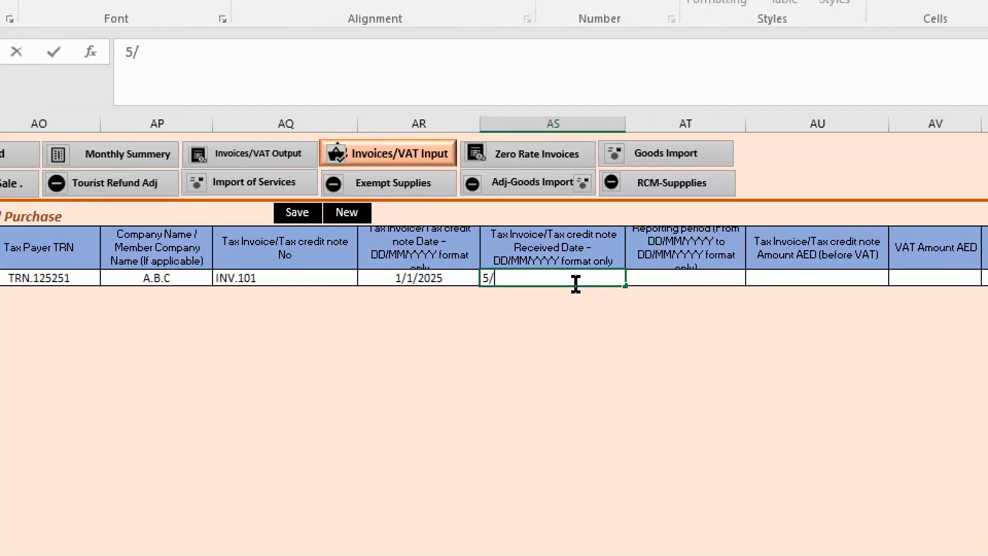
pyautogui.press('BackSpace')
pyautogui.write('1/5/20')
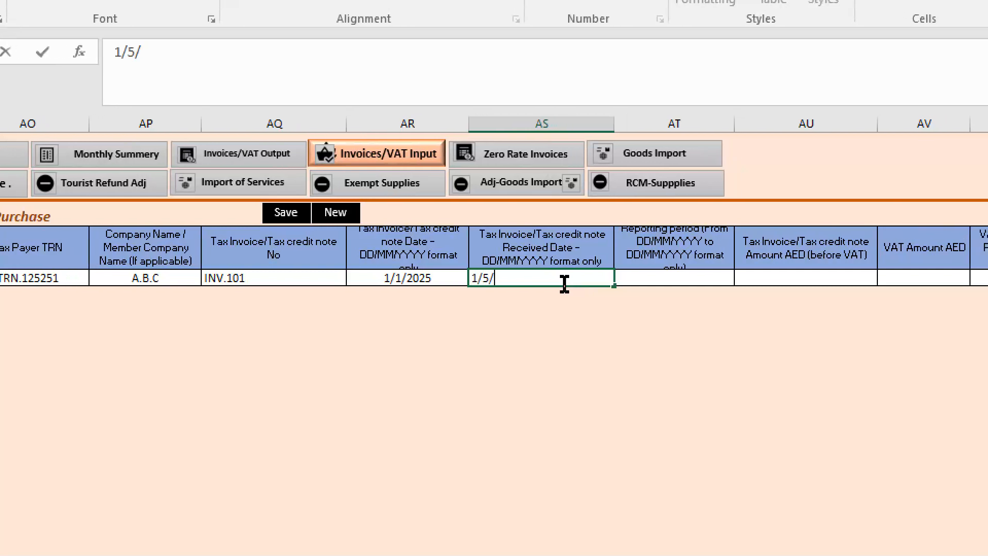
pyautogui.write('25')
pyautogui.press('Tab')
# - Set both the tax invoice received date and the reporting period to 0
pyautogui.write('0')
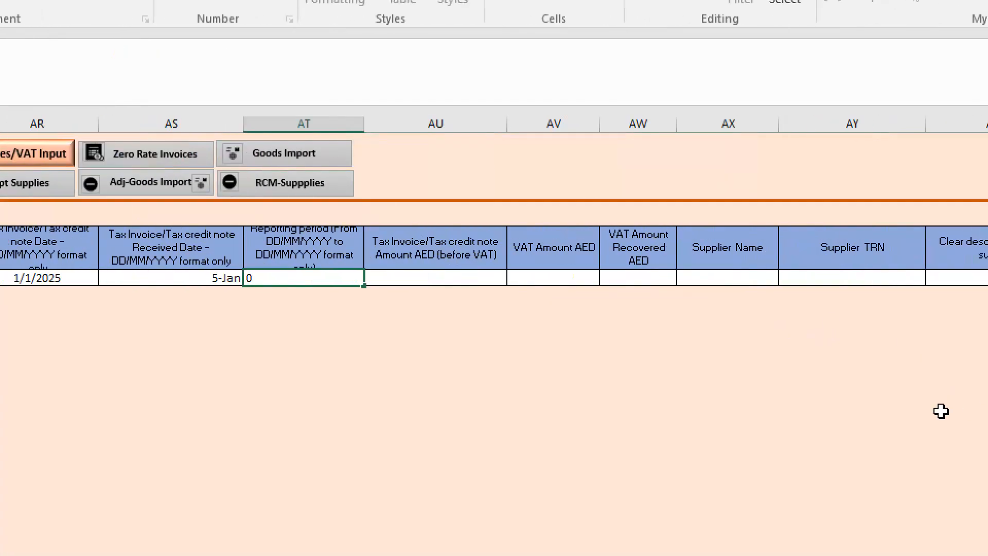
pyautogui.press('Left')
pyautogui.press('Right')
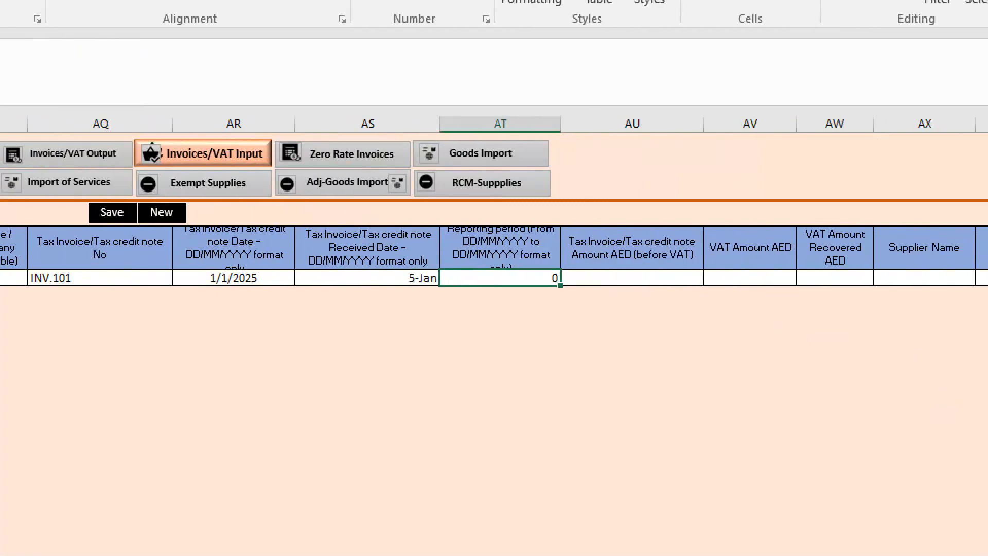
pyautogui.press('Left')
pyautogui.press('Right')
pyautogui.press('Left')
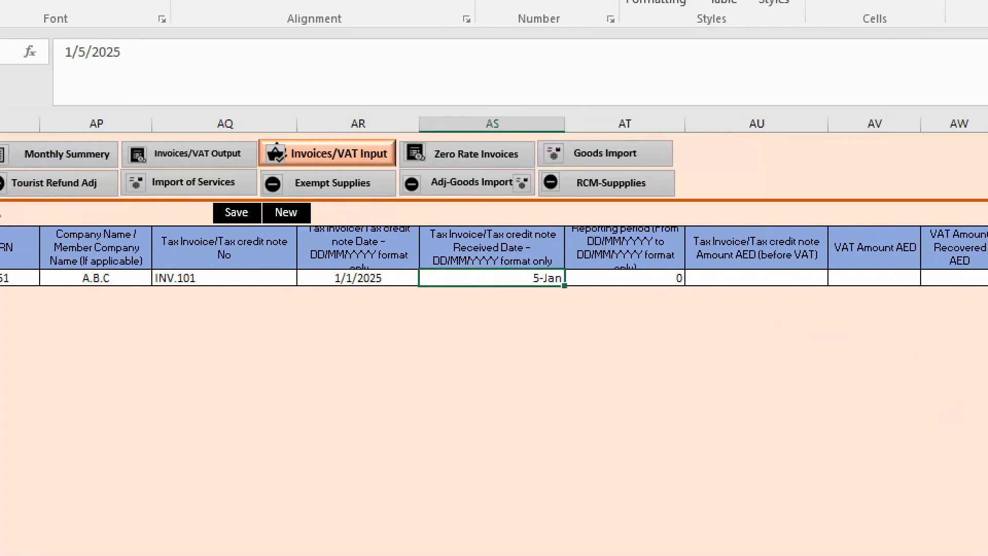
pyautogui.press('Left')
pyautogui.write('1/1/2025')
pyautogui.press('Right')
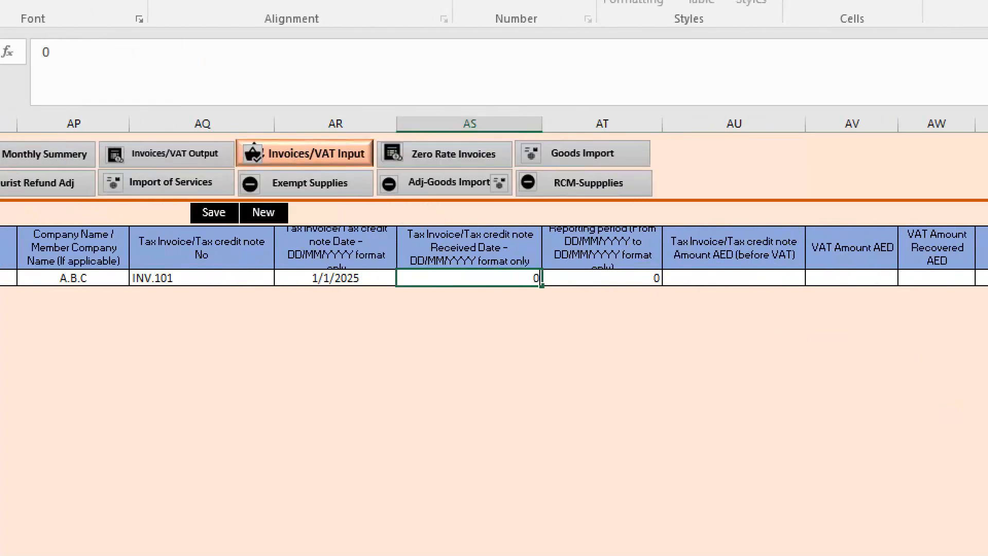
pyautogui.press('Right')
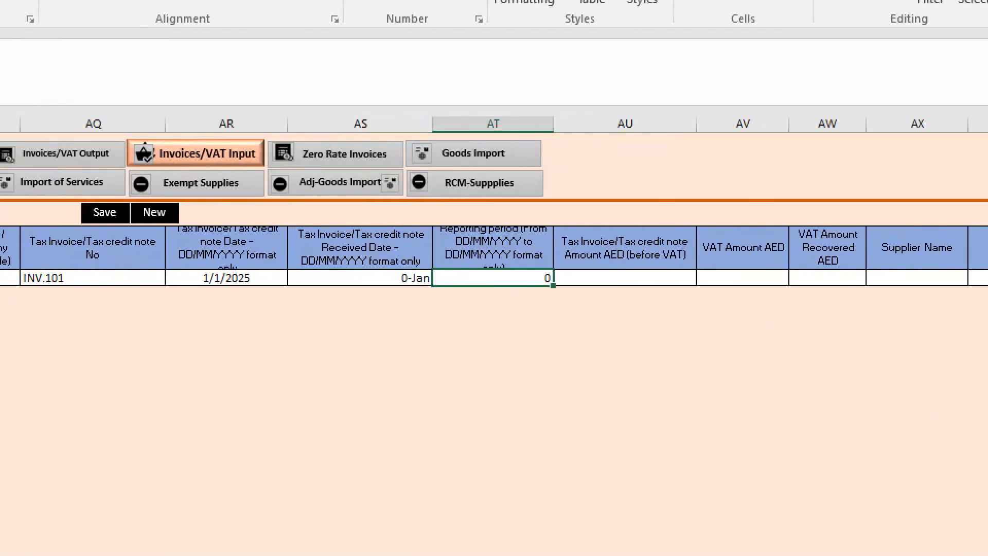
# - Set the reporting period of the purchase record to "january to March"
pyautogui.write('1')
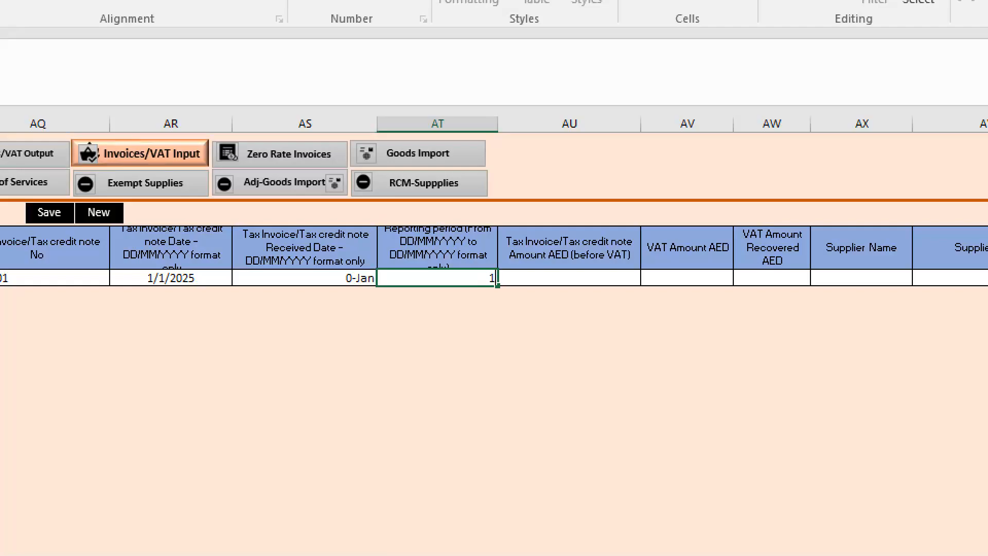
pyautogui.write('NU')
pyautogui.press('BackSpace')
pyautogui.press('BackSpace')
pyautogui.press('BackSpace')
pyautogui.write('anuary to March')
pyautogui.press('Tab')
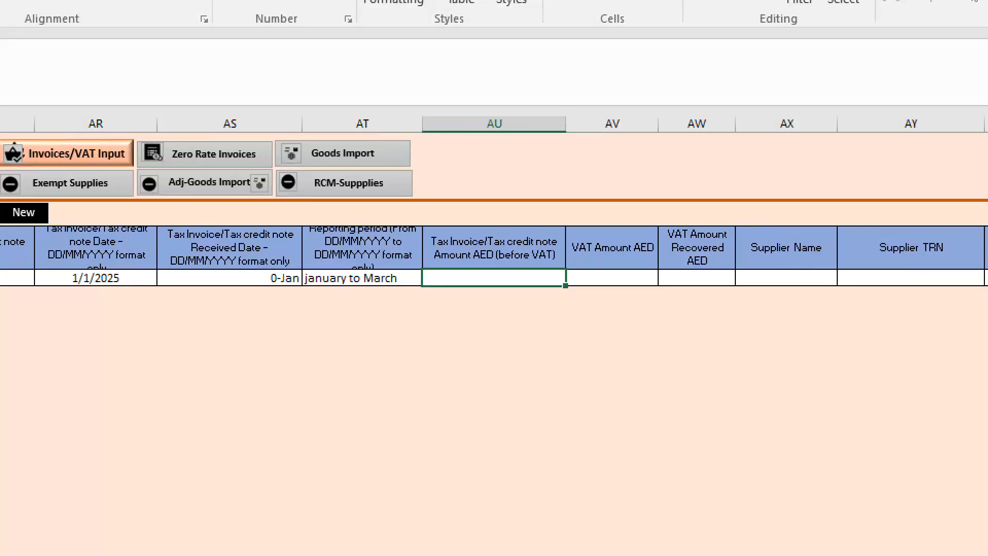
pyautogui.write('100')
pyautogui.press('Tab')
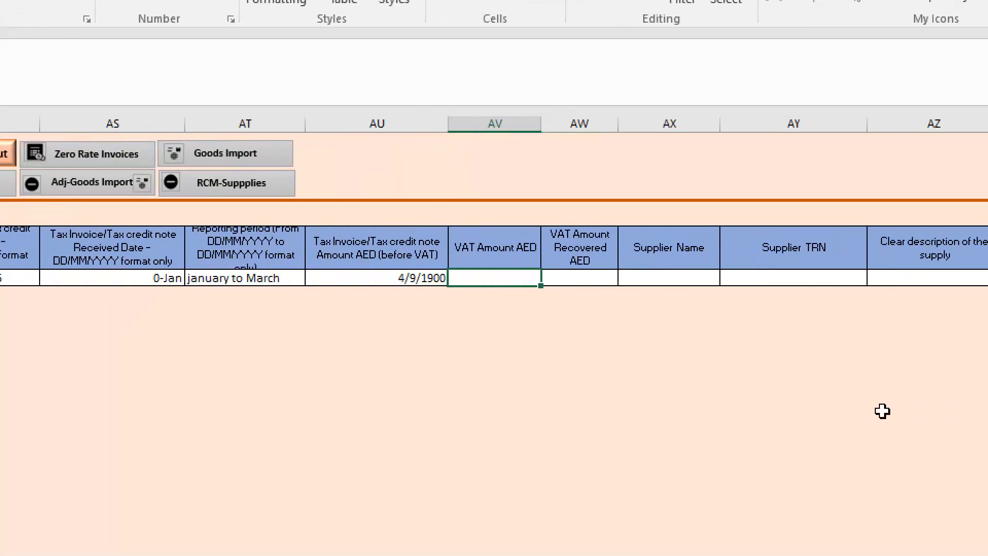
pyautogui.press('Left')
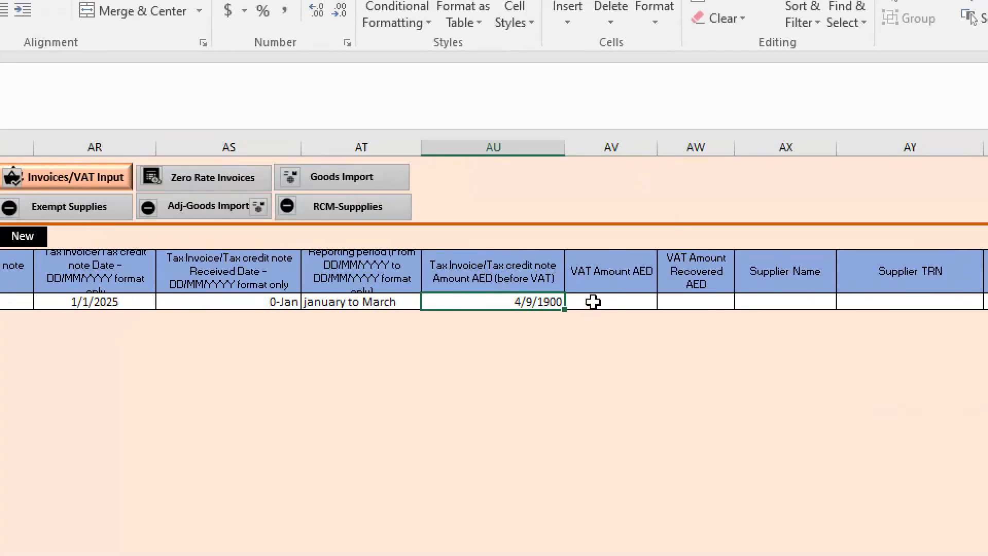
pyautogui.click(593, 281)
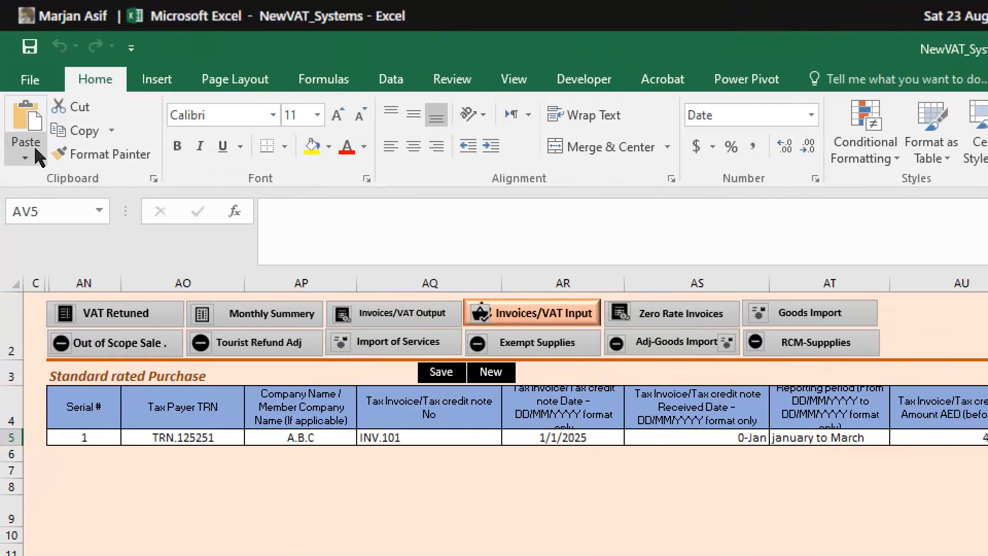
pyautogui.click(92, 128)
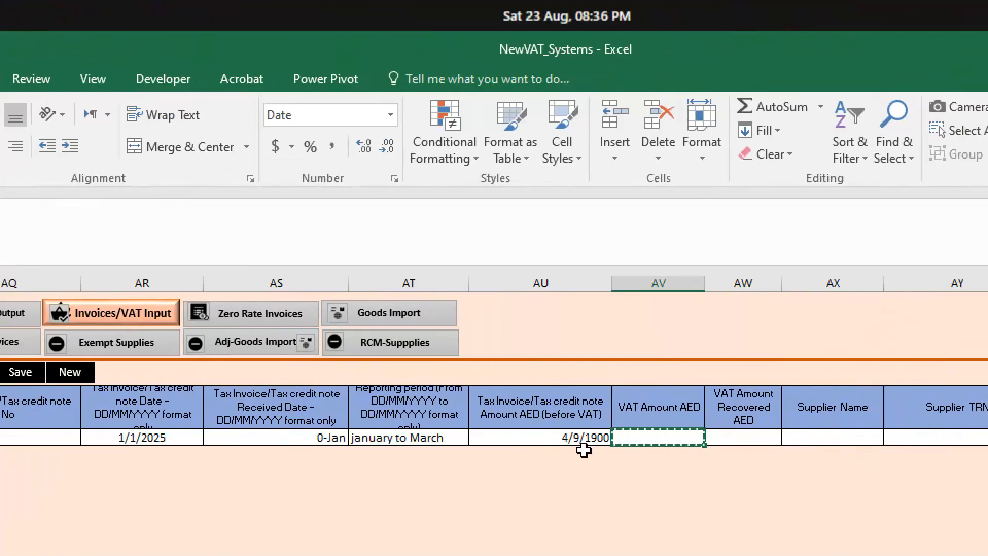
pyautogui.click(974, 438)
pyautogui.press('Delete')
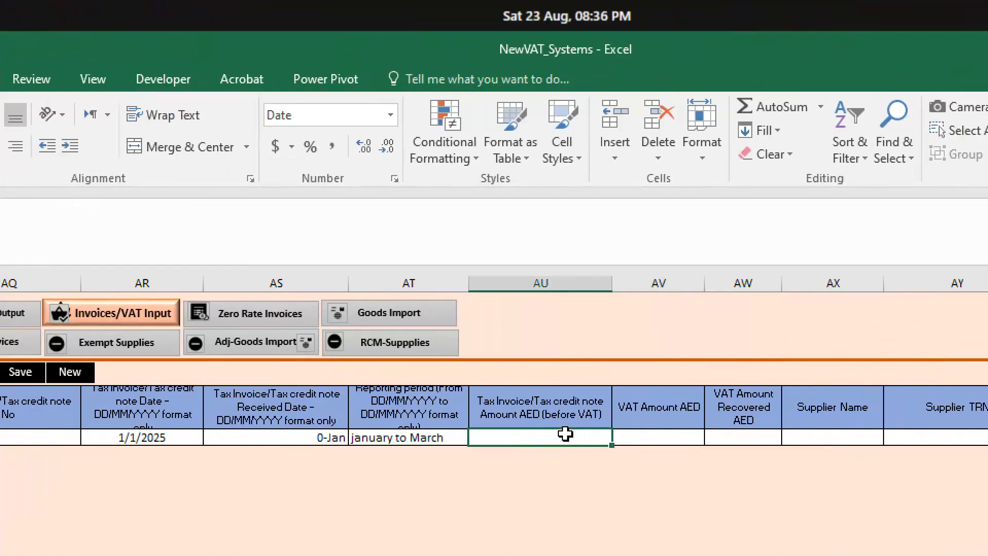
# - Enter 100 as the tax invoice amount before VAT and format it as a comma-style number with two decimals instead of a date
pyautogui.write('100')
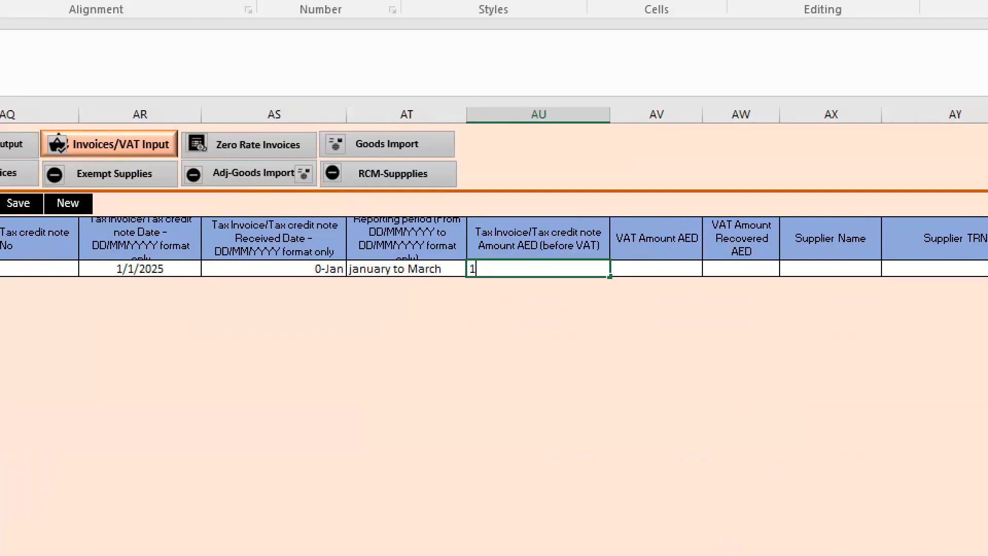
pyautogui.press('Tab')
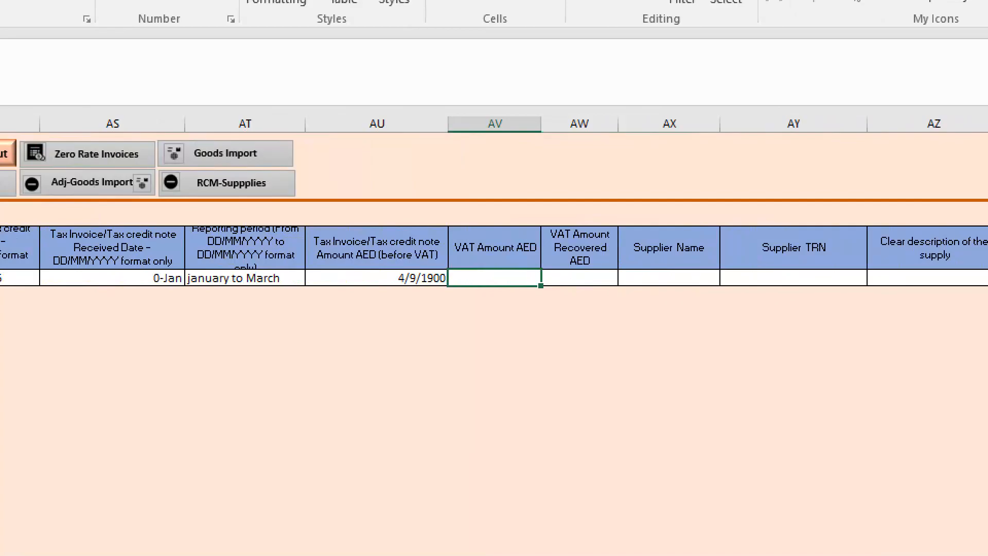
pyautogui.press('Left')
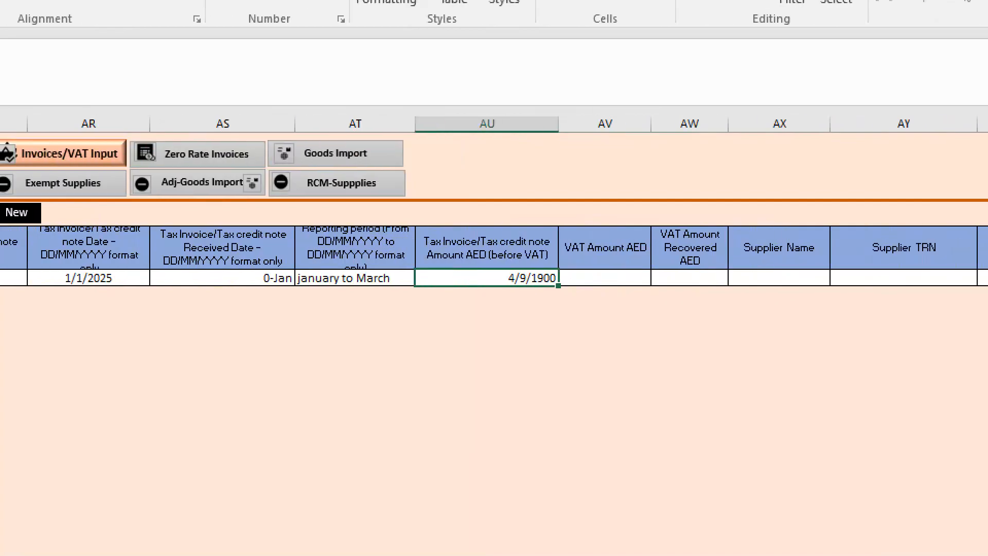
pyautogui.click(337, 115)
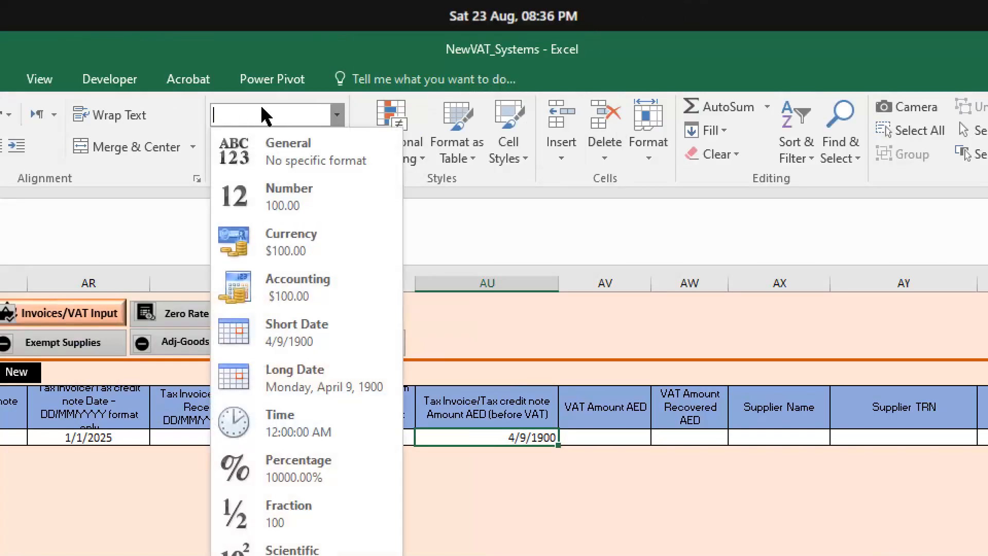
pyautogui.click(292, 157)
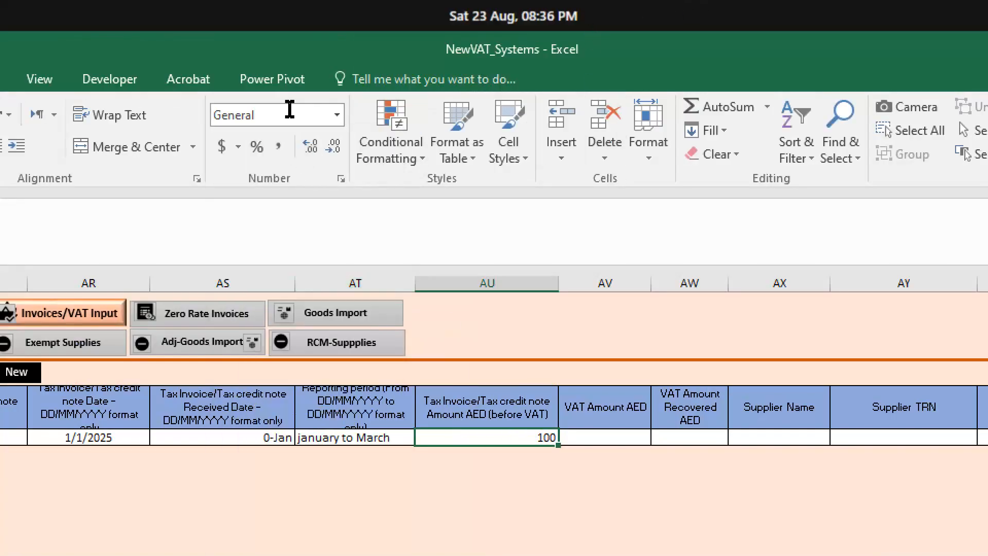
pyautogui.click(278, 146)
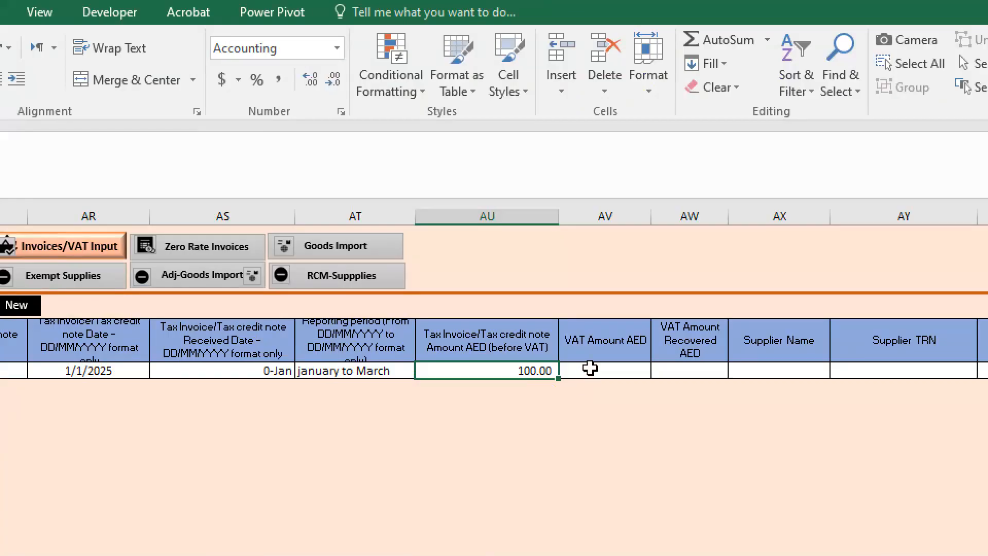
# - Calculate the VAT amount as 5% of 100 with a formula and format it as a comma-style number with two decimals
pyautogui.click(597, 366)
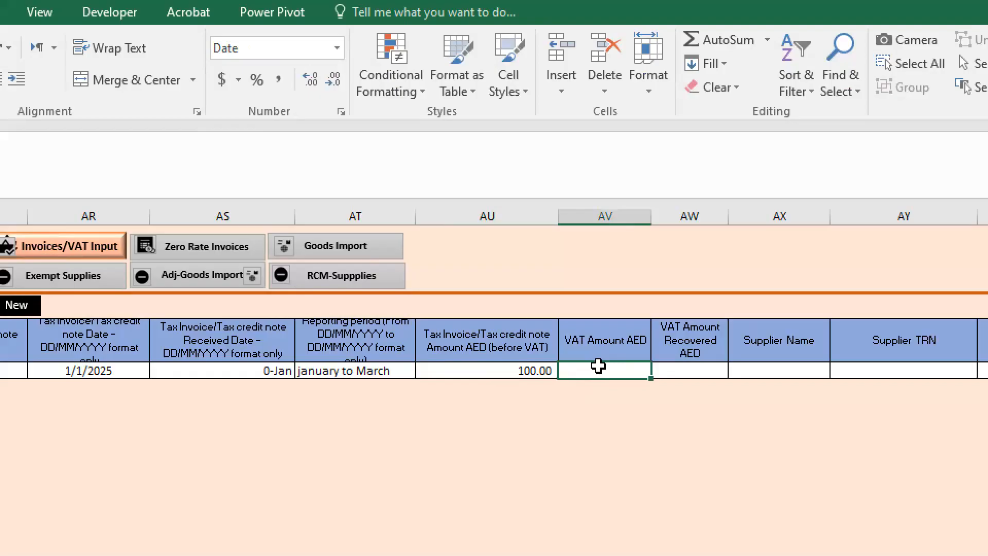
pyautogui.write('+100')
pyautogui.write('*5/100')
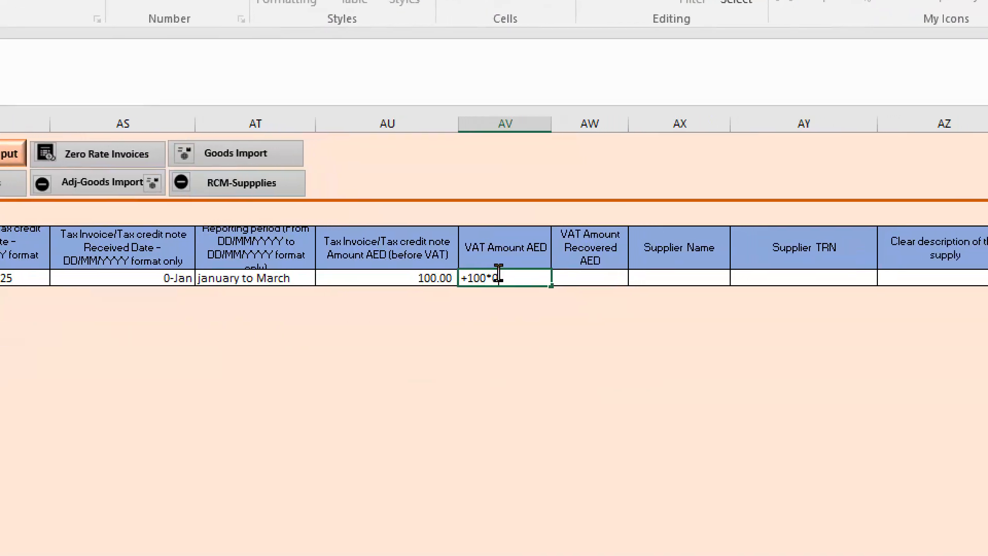
pyautogui.hotkey('ctrl', 'Return')
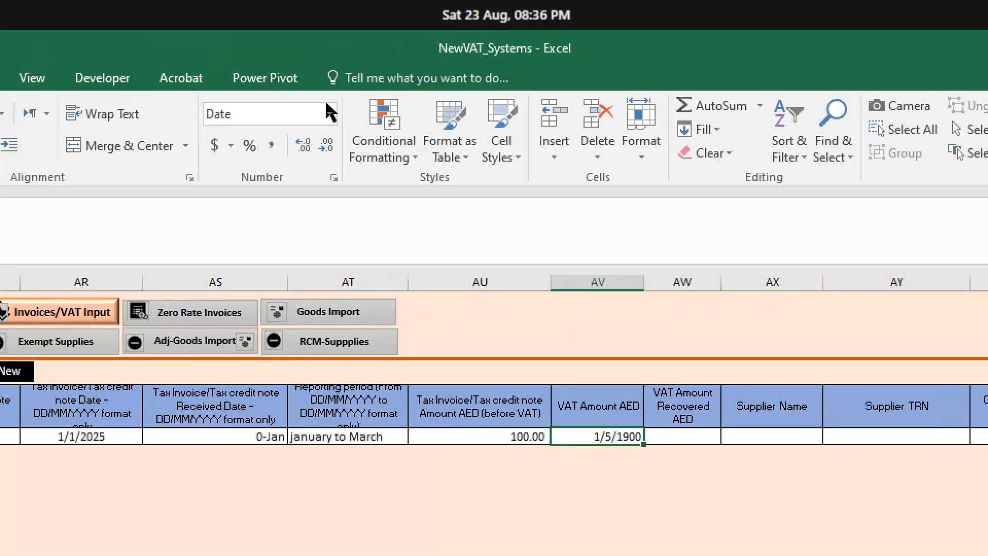
pyautogui.click(332, 119)
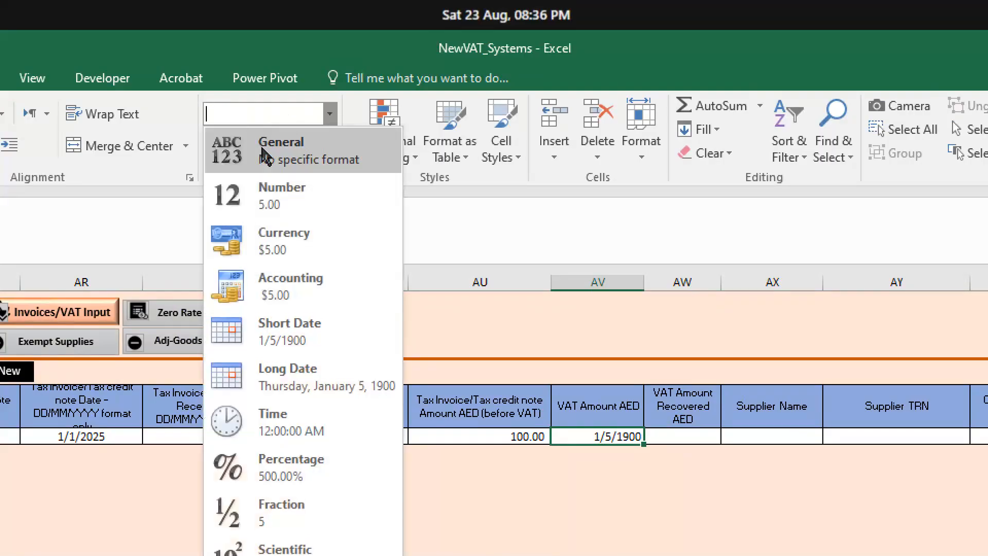
pyautogui.click(273, 144)
pyautogui.click(272, 149)
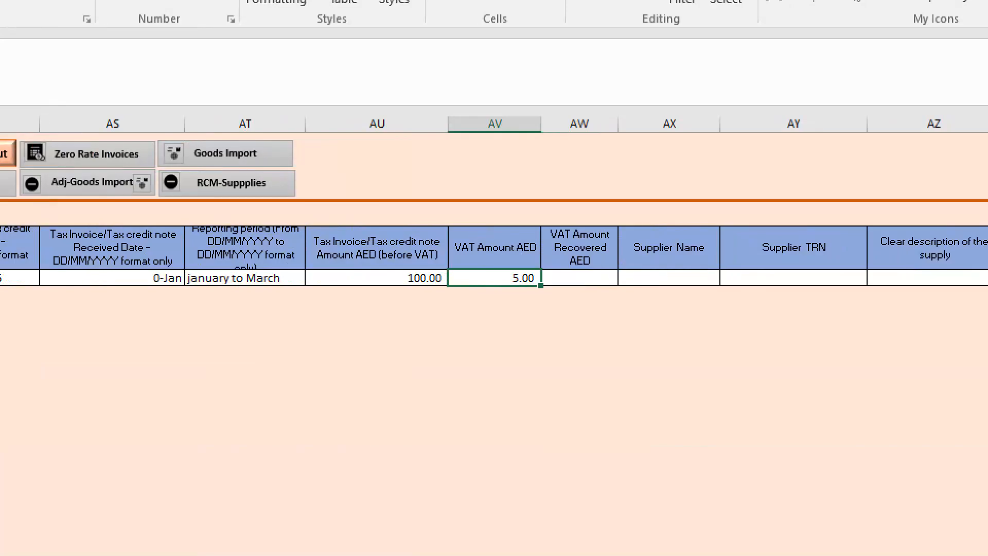
# - Enter 5 as the recovered VAT amount and copy the VAT amount cell's number format onto it
pyautogui.click(604, 279)
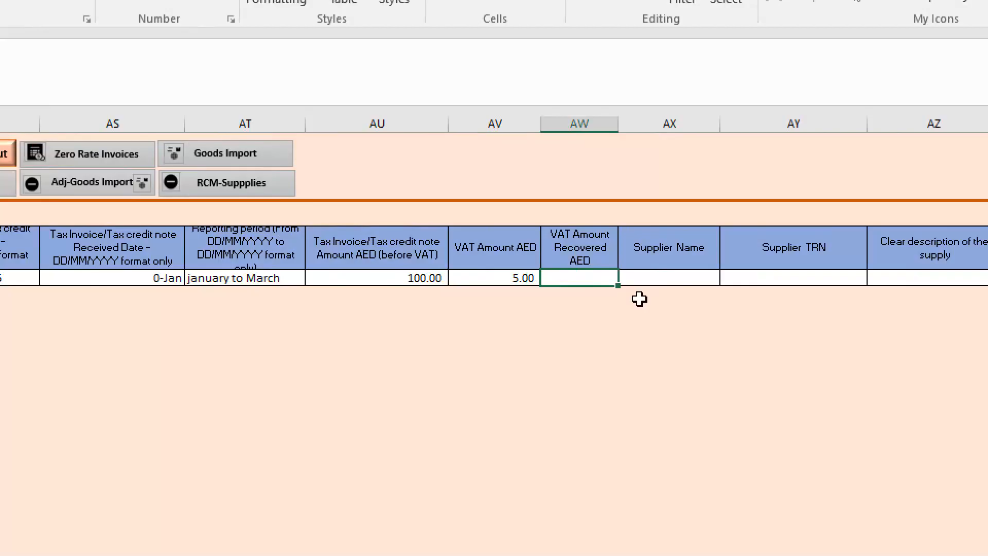
pyautogui.write('5')
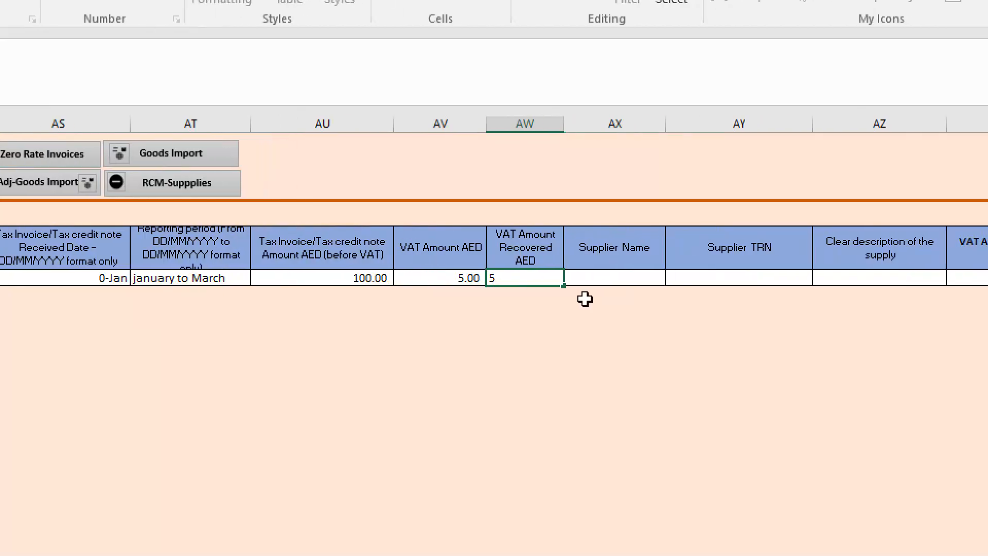
pyautogui.hotkey('ctrl', 'Return')
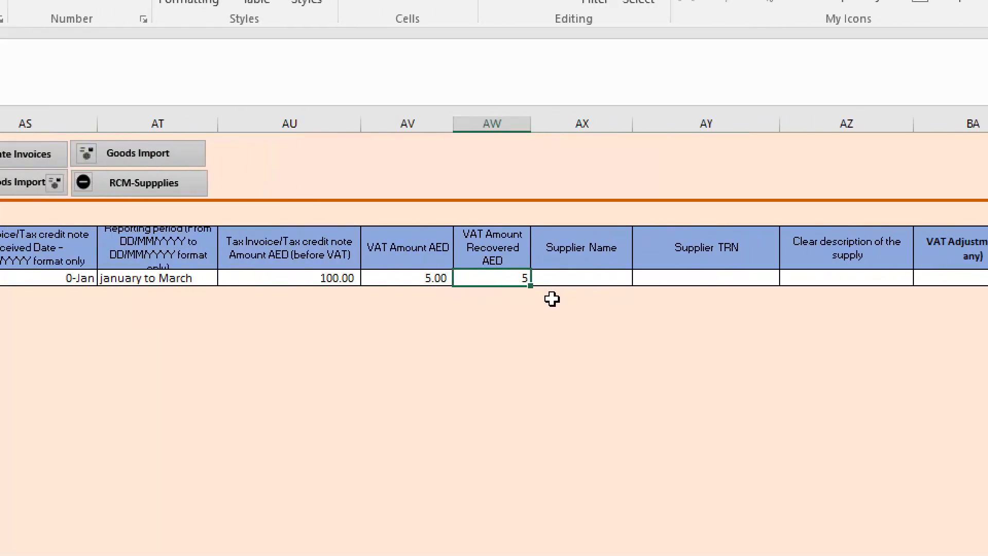
pyautogui.click(439, 278)
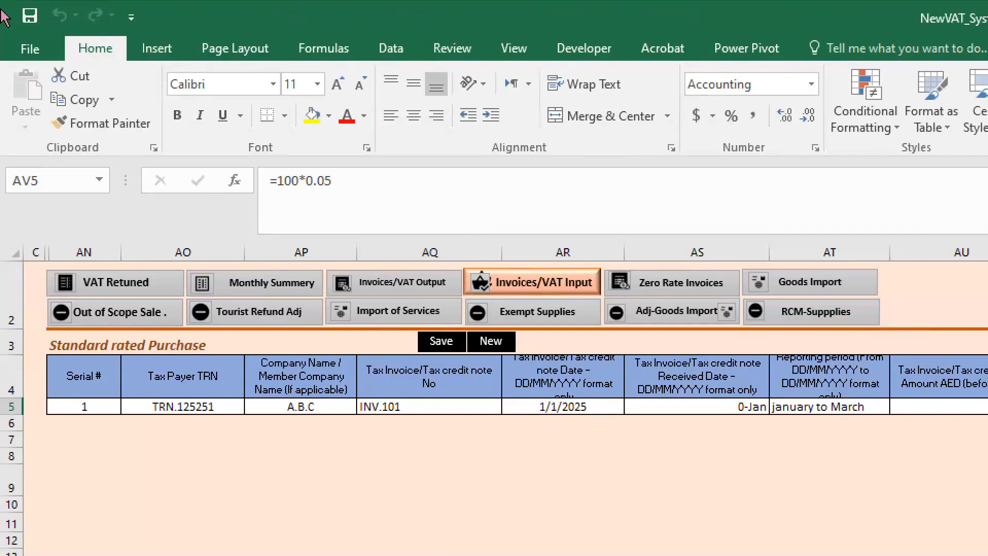
pyautogui.click(87, 122)
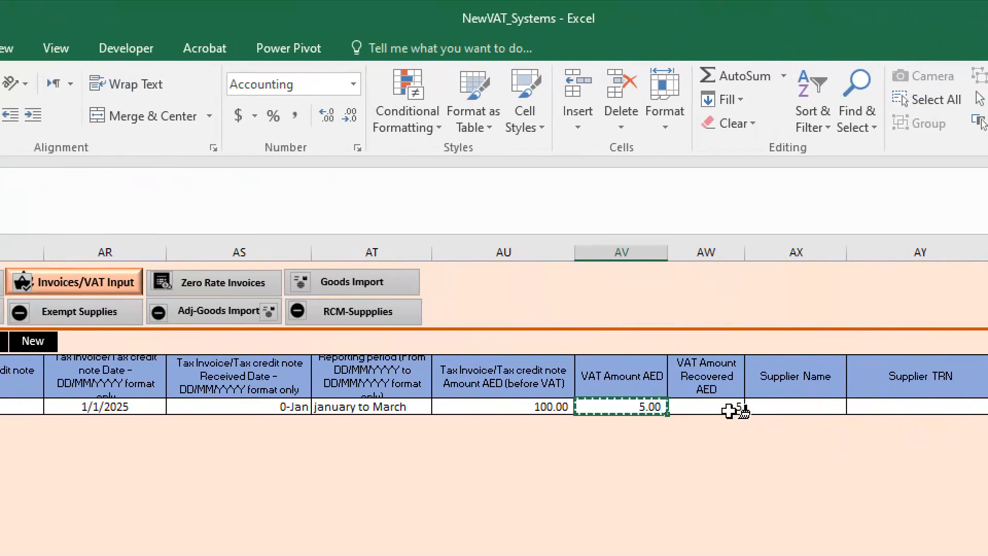
pyautogui.click(730, 410)
# - Set the supplier name to "xyx" and fill in the supplier's tax registration number in the purchase record
pyautogui.click(787, 404)
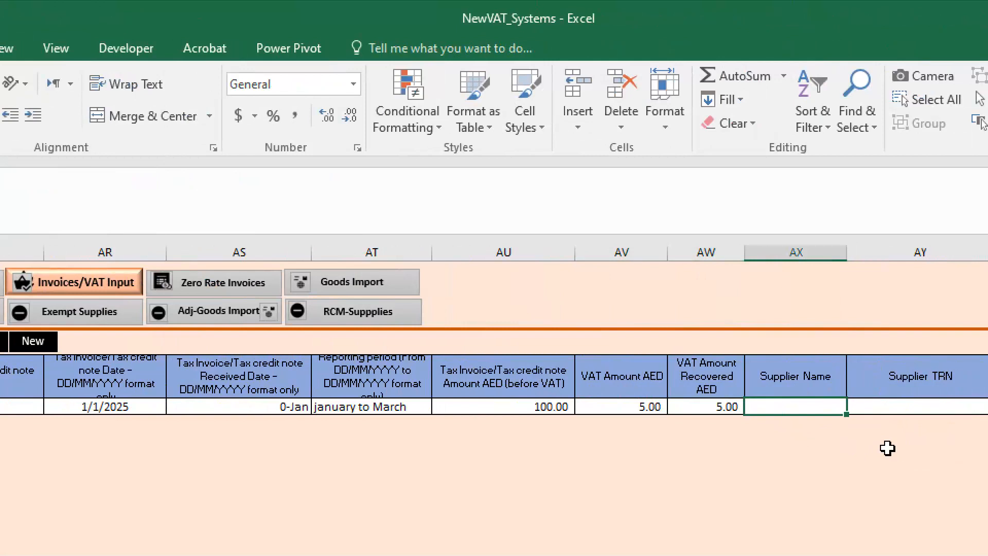
pyautogui.press('Tab')
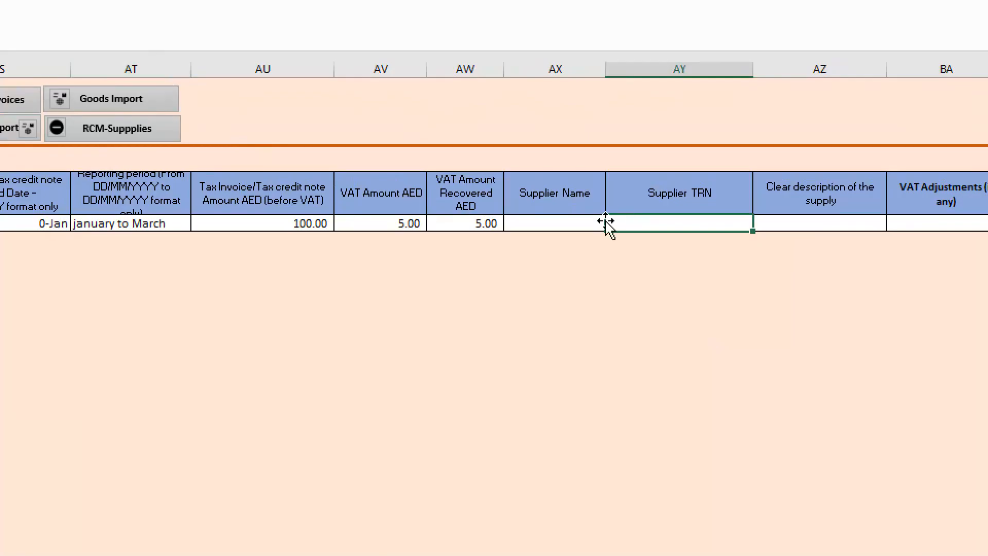
pyautogui.click(583, 221)
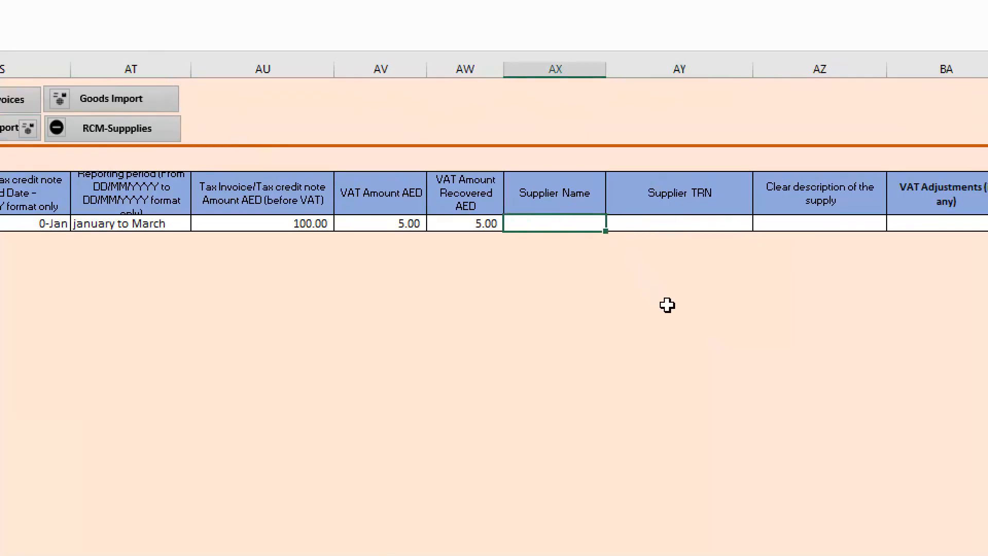
pyautogui.write('xyx')
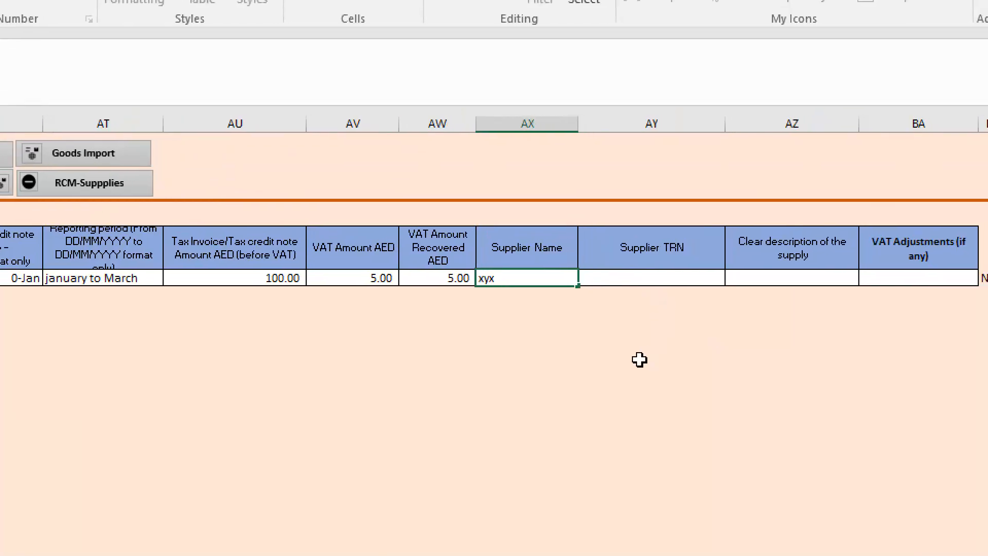
pyautogui.press('Tab')
pyautogui.write('Trn')
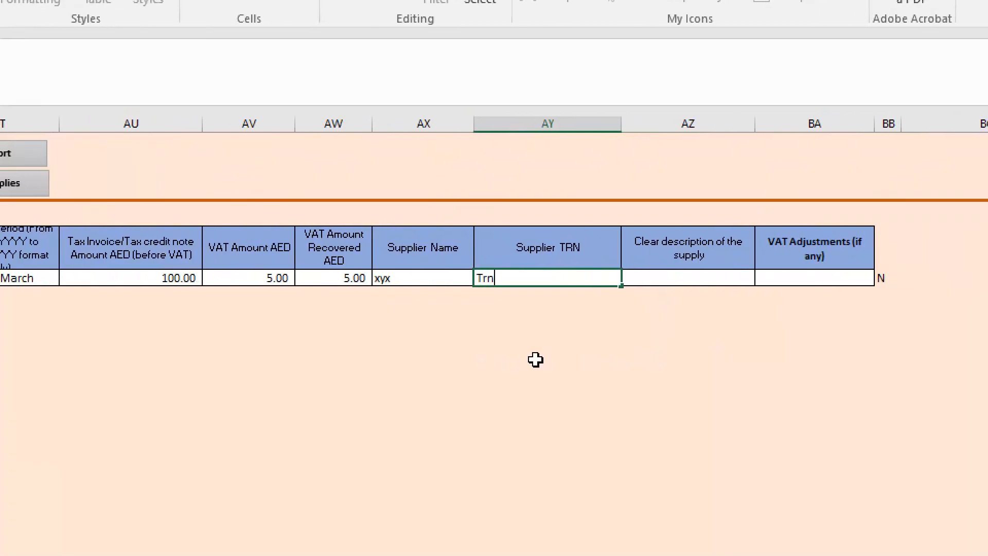
pyautogui.press('BackSpace')
pyautogui.press('BackSpace')
pyautogui.write('RN.1252')
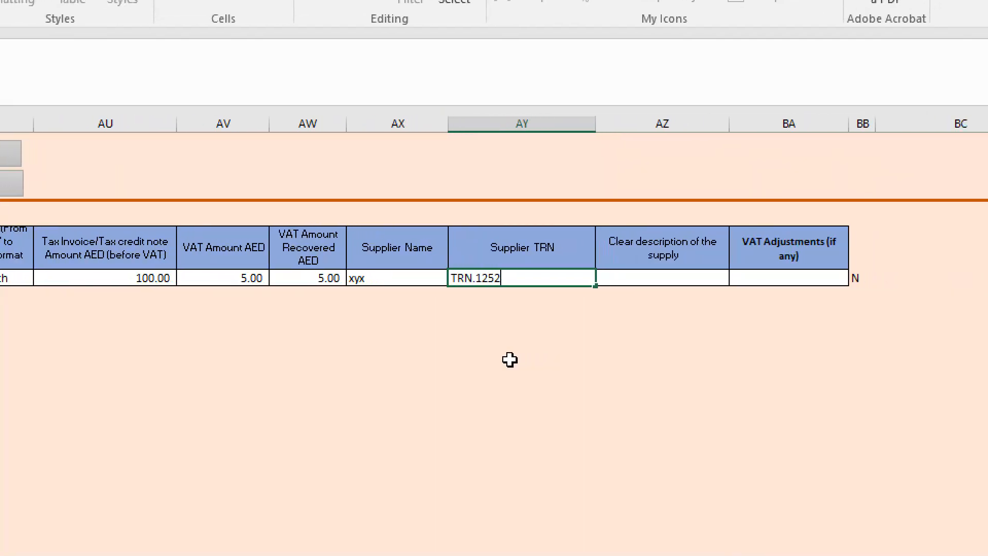
pyautogui.write('525')
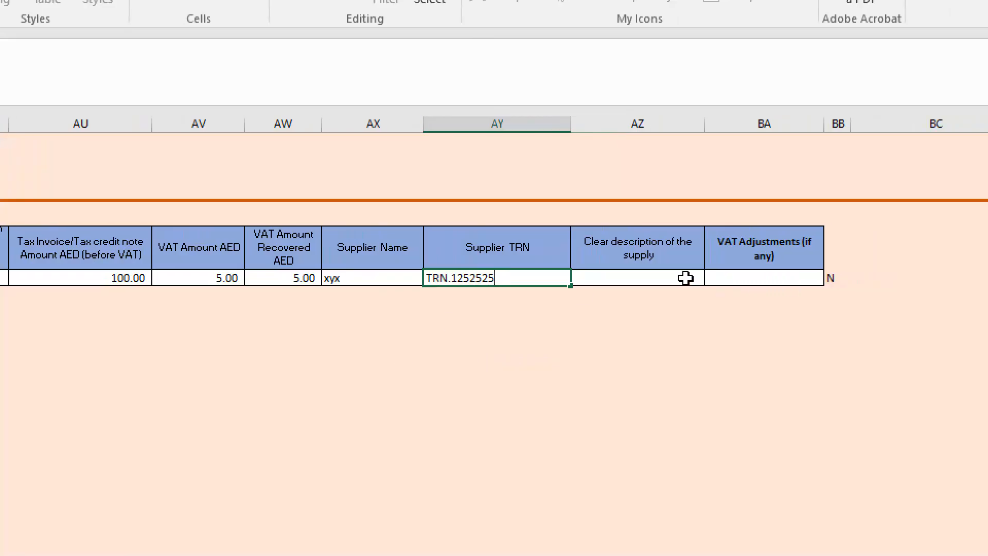
# - Describe the supply as "PURCHASE OFFICE FURTNIURE ITEMS" and set the VAT adjustments to 0
pyautogui.click(653, 278)
pyautogui.write('PURCHASE OFFICE FURTNIURE ITEMS')
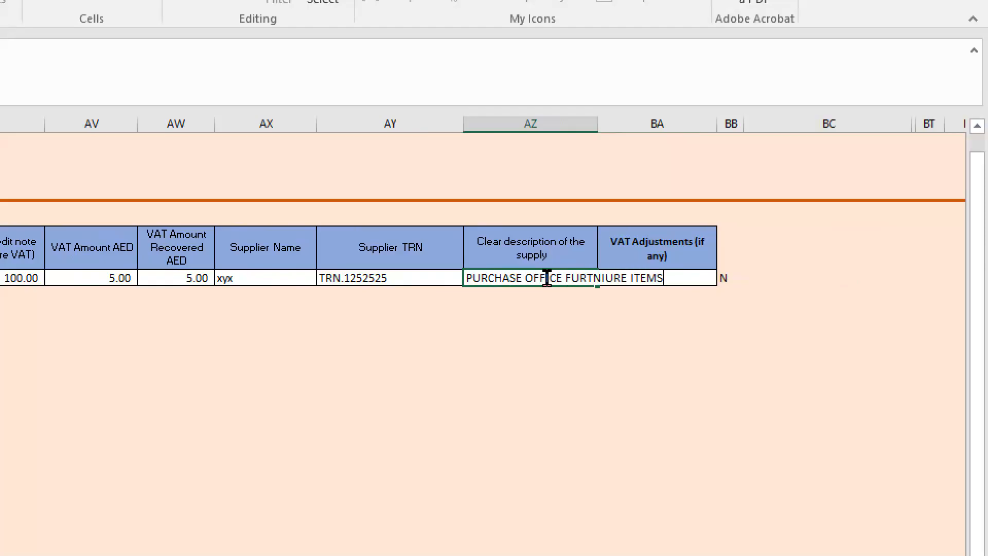
pyautogui.press('Tab')
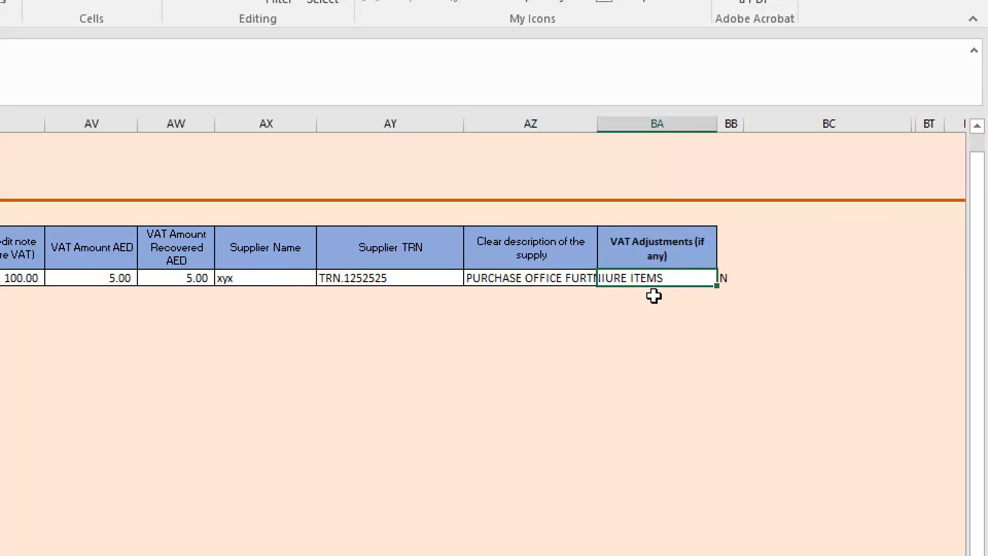
pyautogui.write('0')
pyautogui.press('Return')
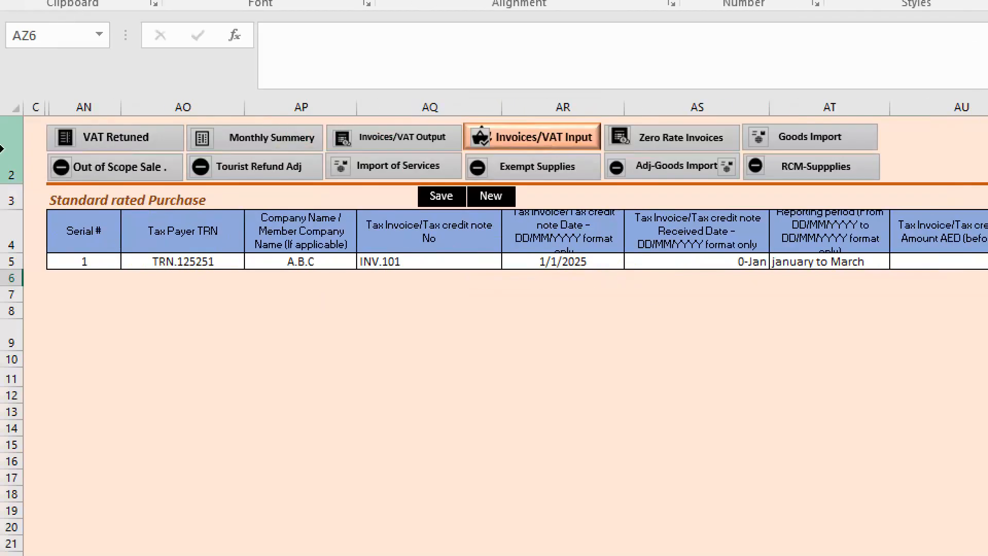
# - Save the standard rated purchase record and start a new blank entry
pyautogui.click(441, 197)
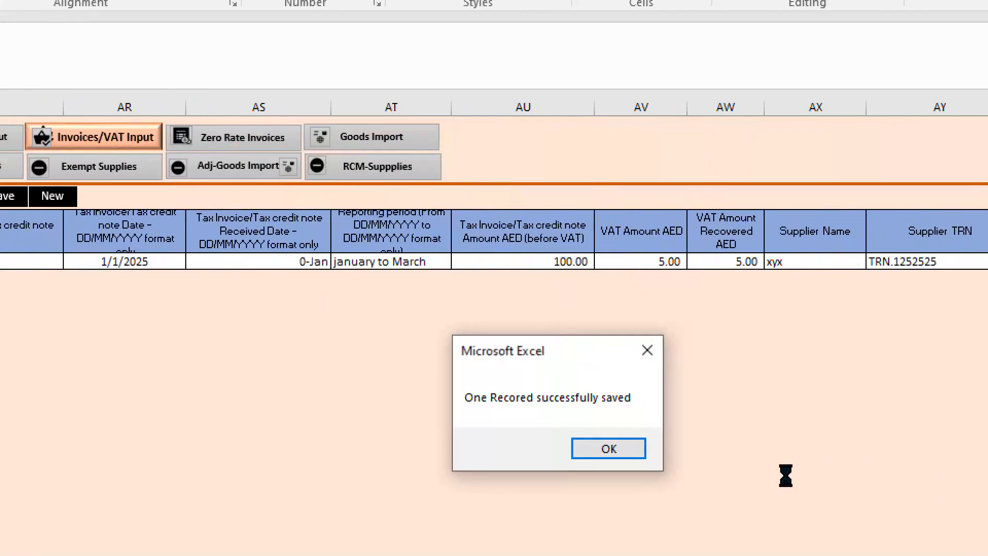
pyautogui.click(605, 446)
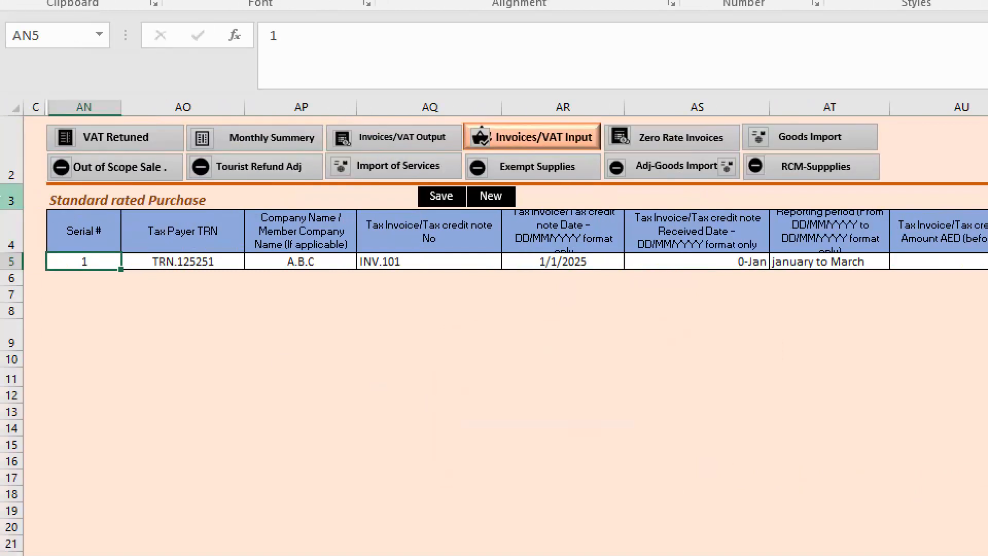
pyautogui.click(62, 197)
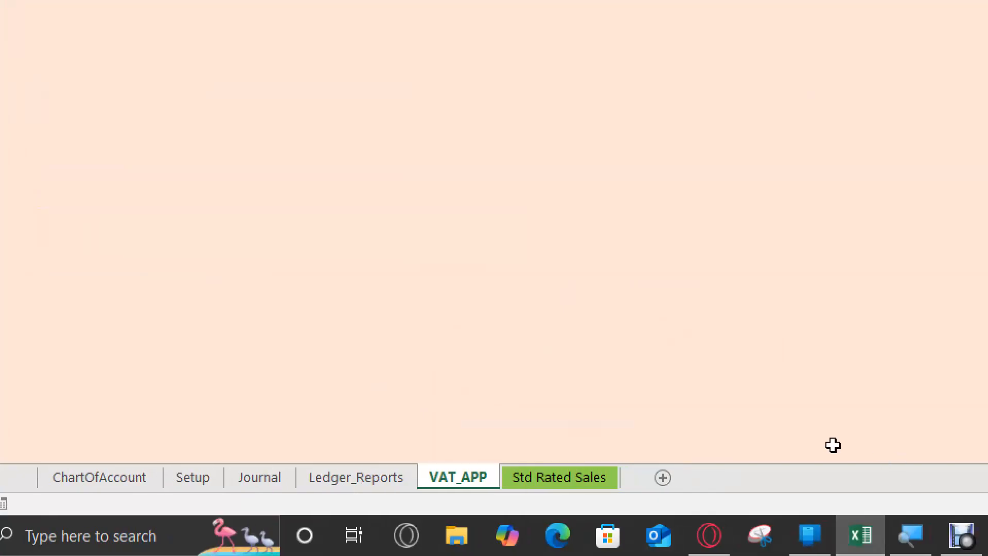
# - Unhide the Std Rated Purchase sheet and check the saved purchase record from its first column
pyautogui.click(512, 486)
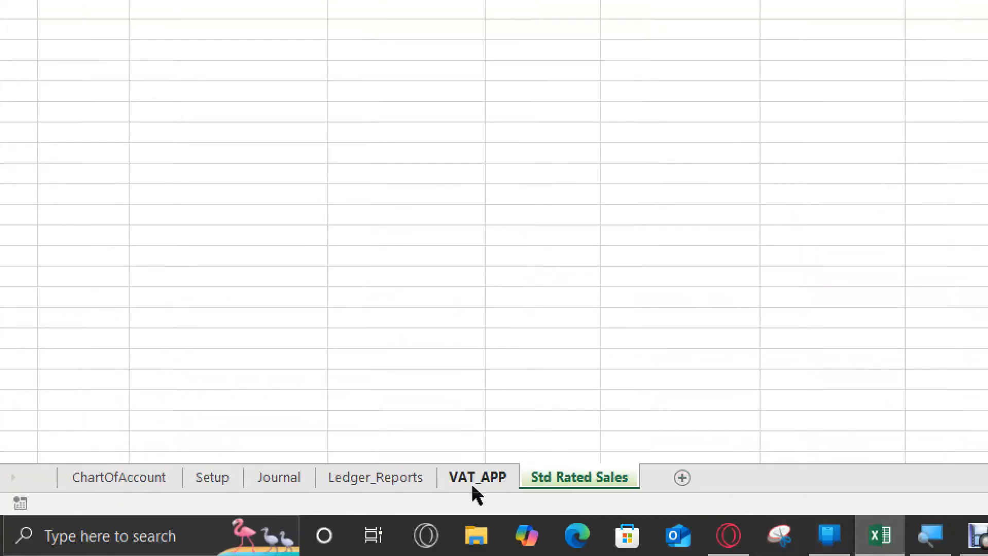
pyautogui.rightClick(536, 481)
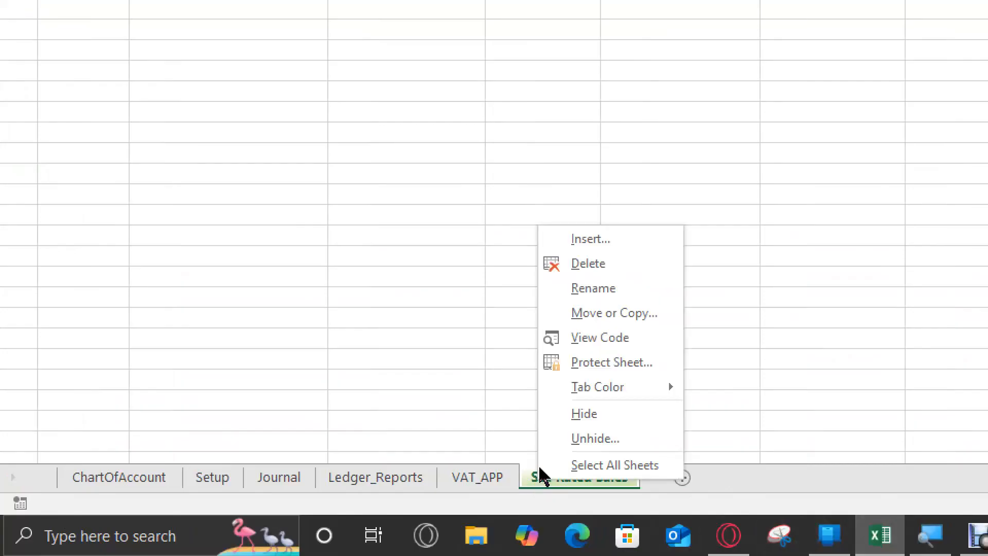
pyautogui.click(601, 439)
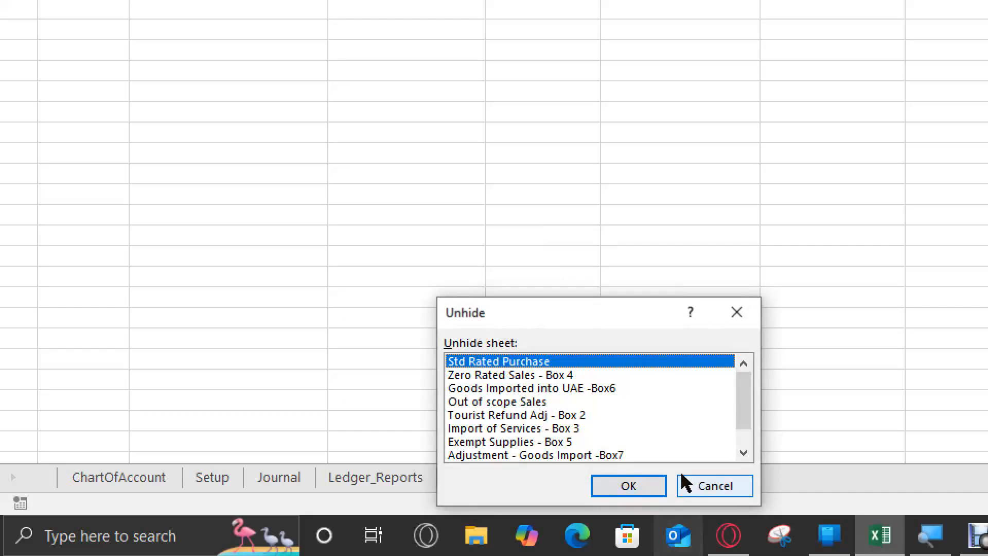
pyautogui.click(636, 488)
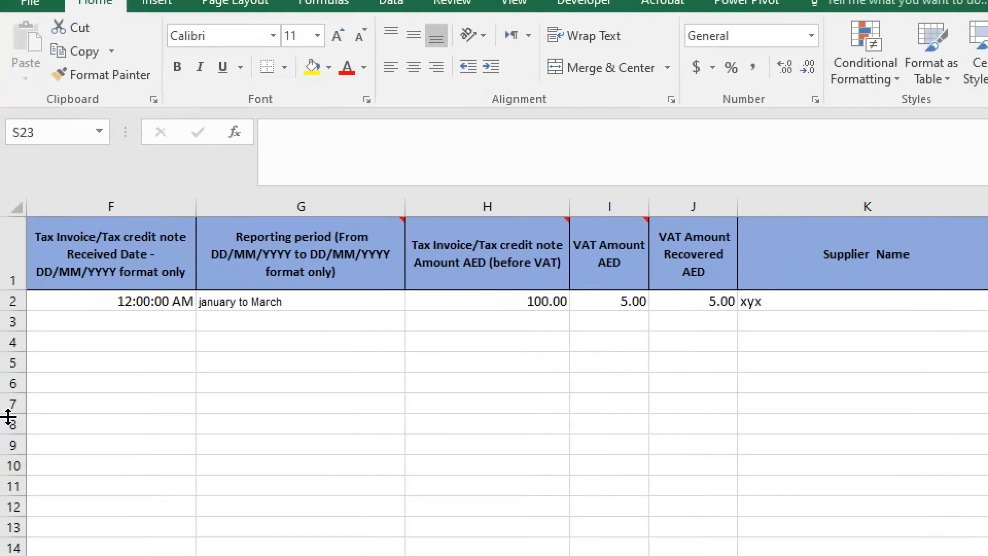
pyautogui.click(109, 293)
pyautogui.press('Left')
pyautogui.press('Home')
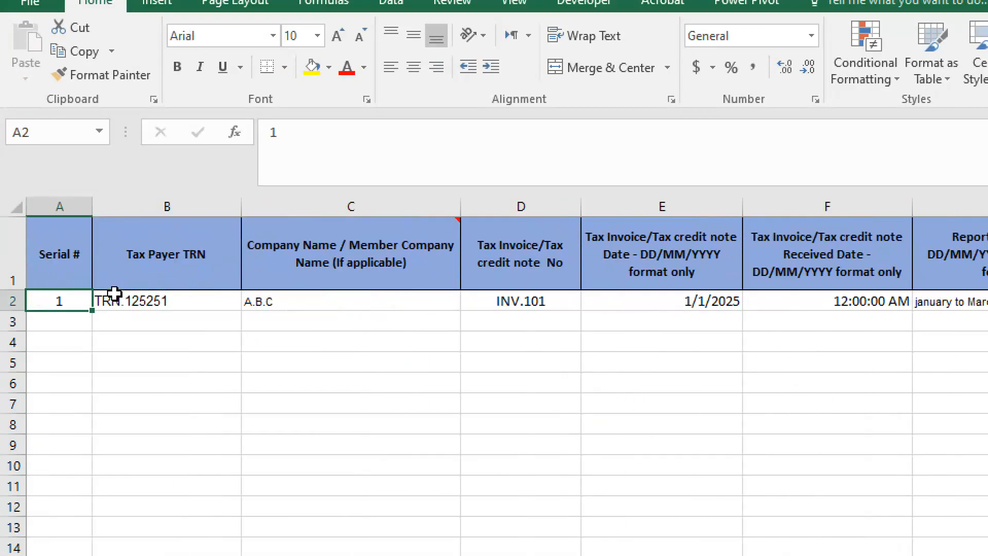
pyautogui.click(114, 293)
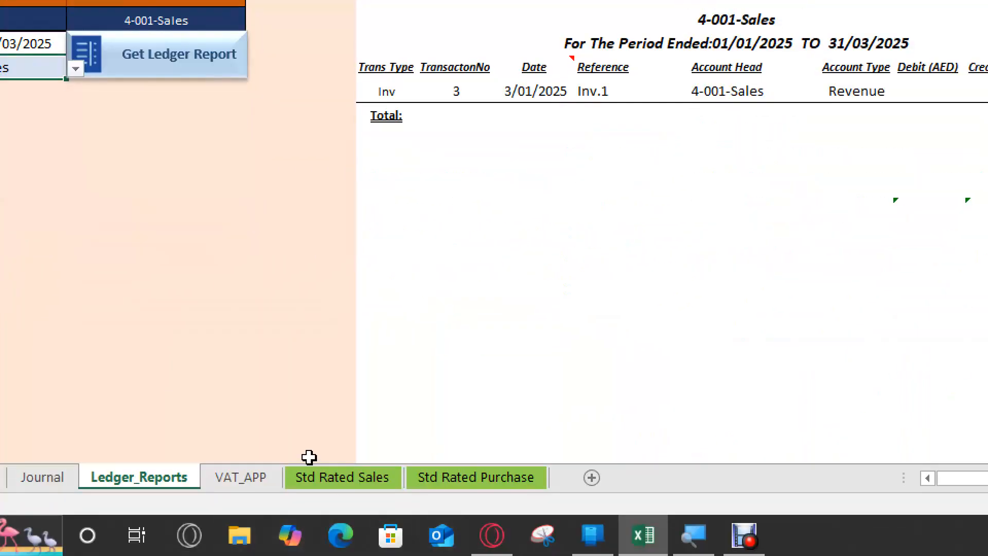
# - Look through the Std Rated Sales and Std Rated Purchase sheets and return to the VAT_APP sheet
pyautogui.click(338, 477)
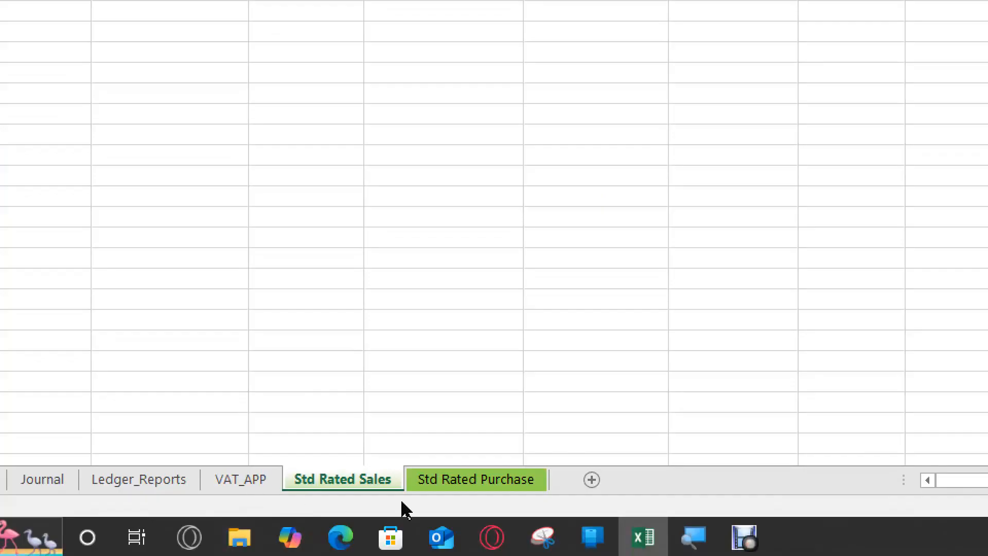
pyautogui.click(463, 482)
pyautogui.click(332, 485)
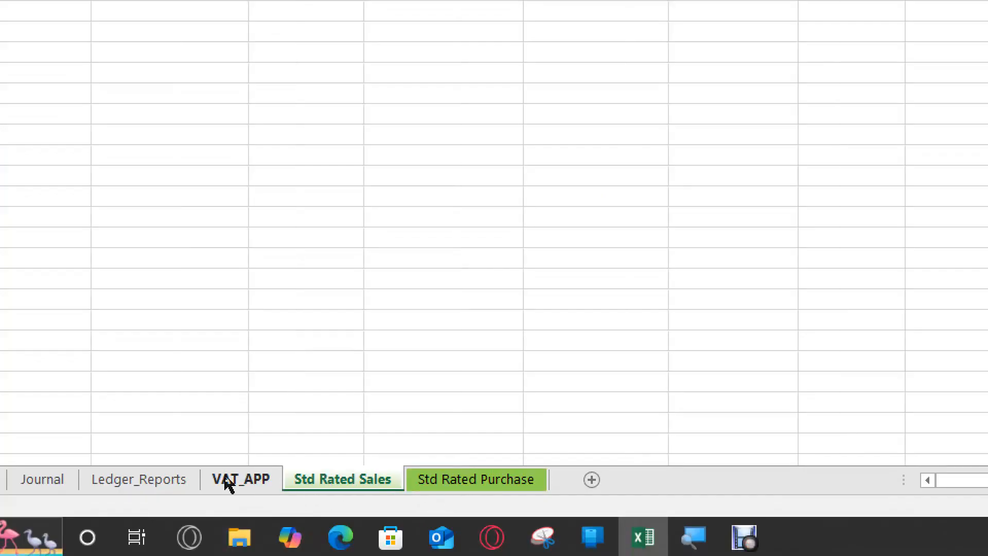
pyautogui.click(232, 481)
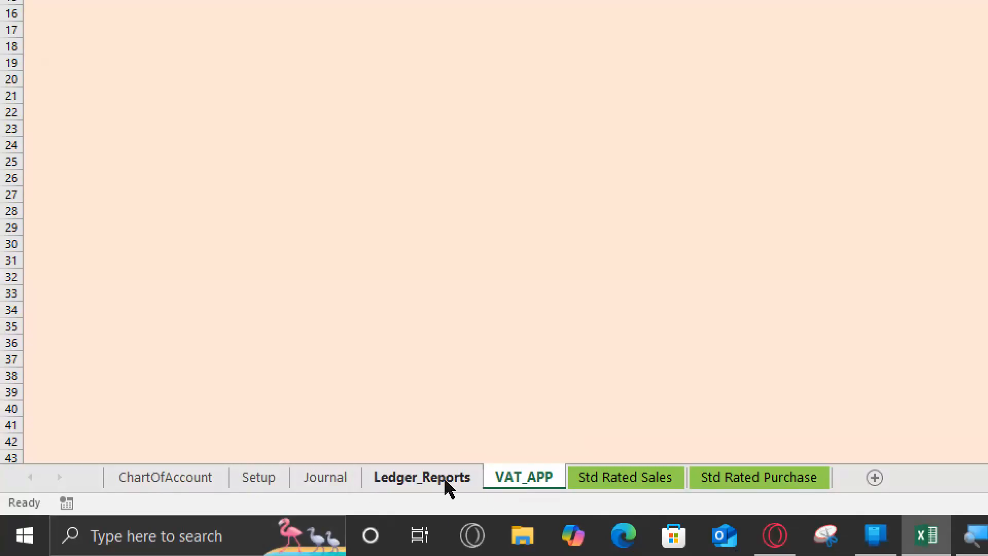
# - From the ledger reports, review the VAT submitted form and the VAT yearly summary
pyautogui.click(448, 481)
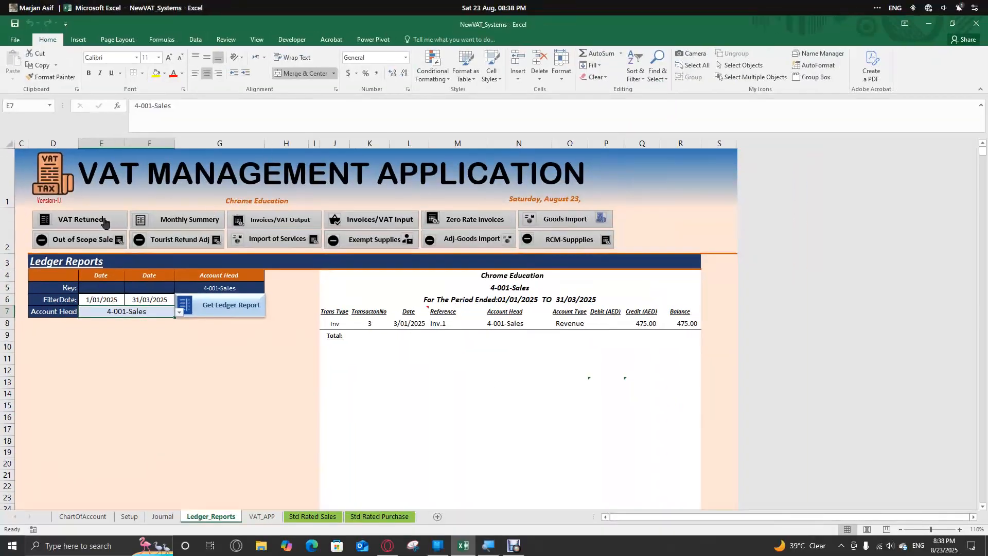
pyautogui.click(104, 221)
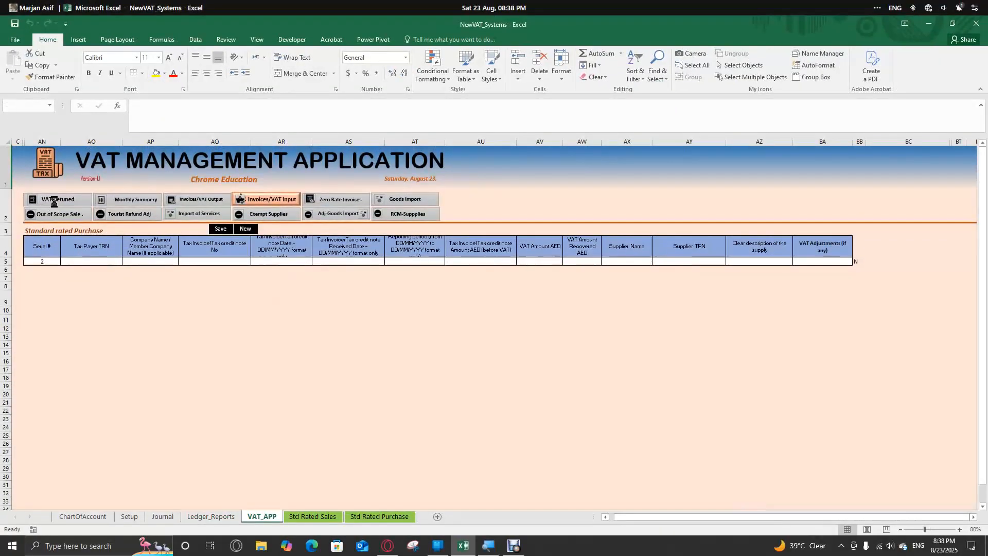
pyautogui.click(55, 200)
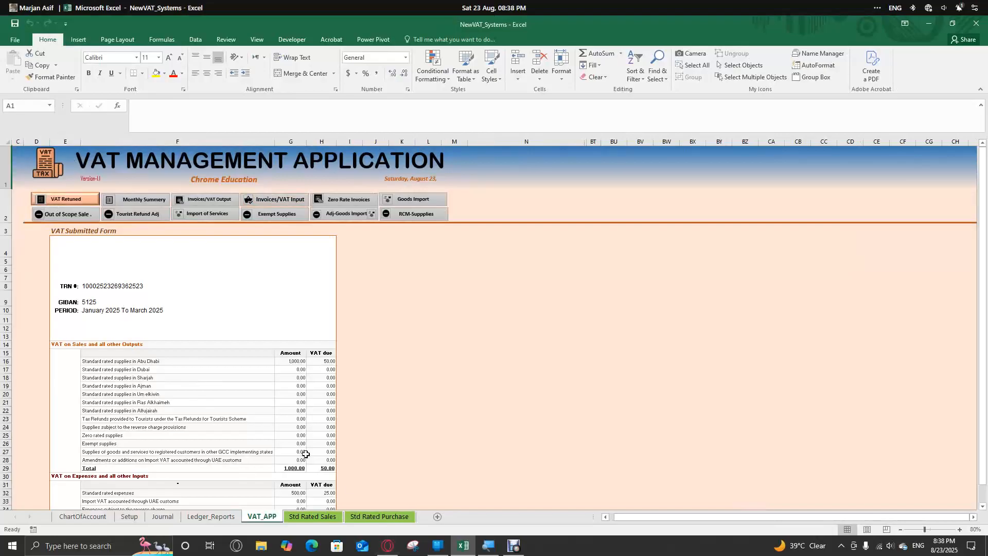
pyautogui.scroll(-1, 276, 418)
pyautogui.scroll(1, 267, 426)
pyautogui.click(126, 200)
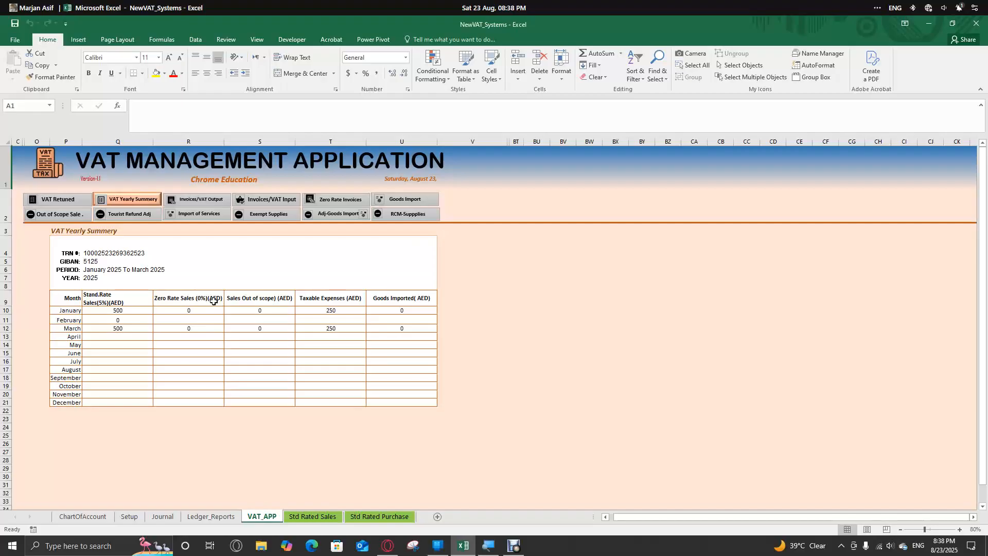
# - Revisit the ledger report and yearly summary, and compare the recorded standard rated sales and purchase entries
pyautogui.click(227, 516)
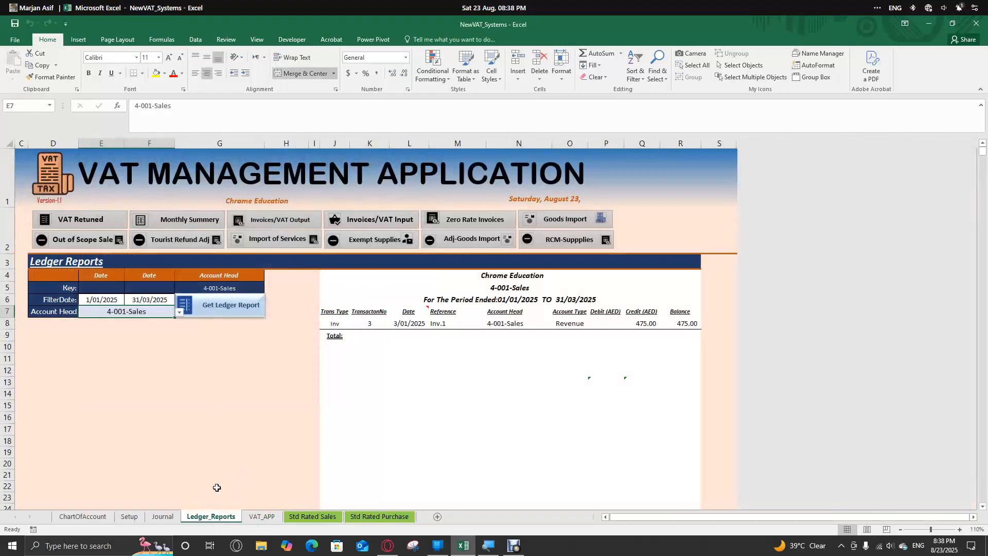
pyautogui.click(262, 516)
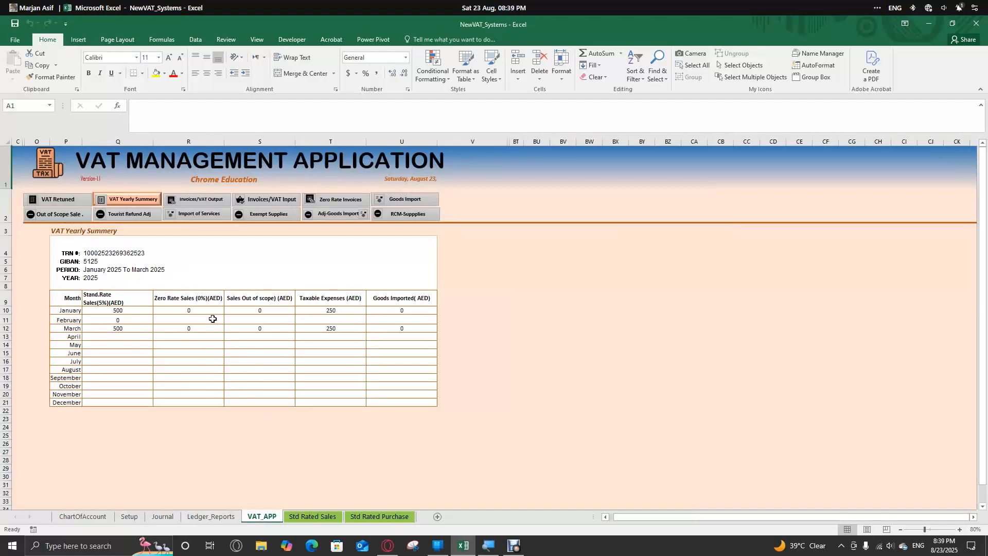
pyautogui.click(313, 516)
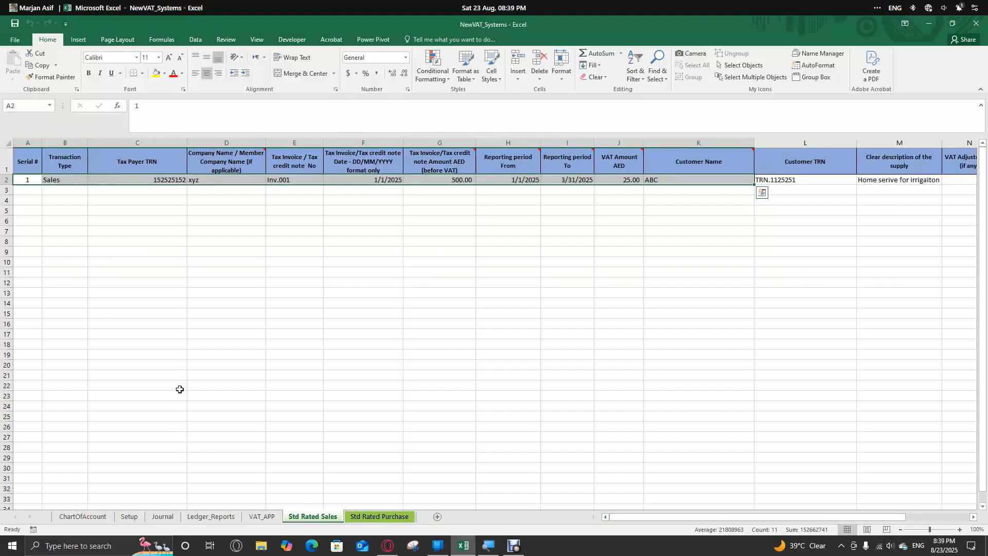
pyautogui.click(362, 516)
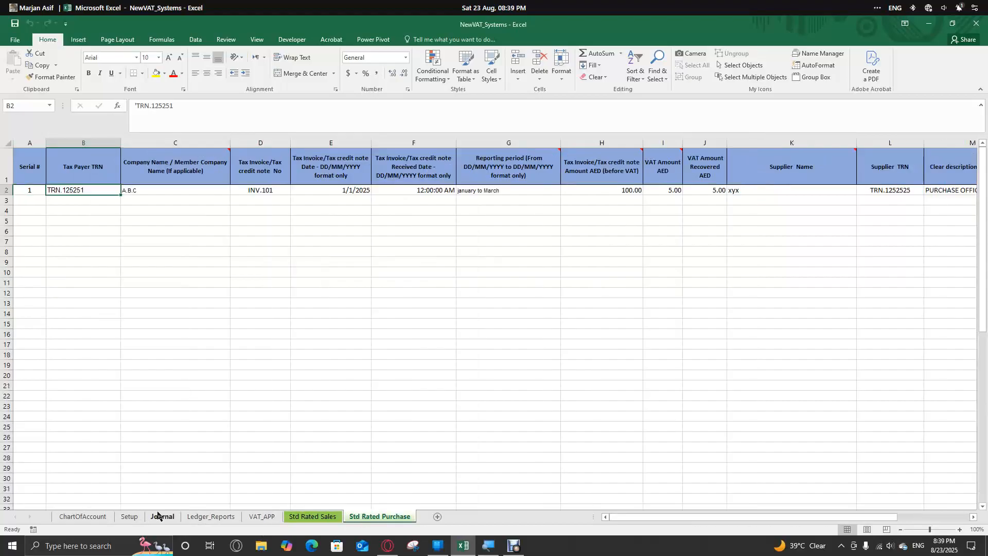
# - Return to the VAT_APP sheet and view the VAT yearly summary
pyautogui.click(274, 517)
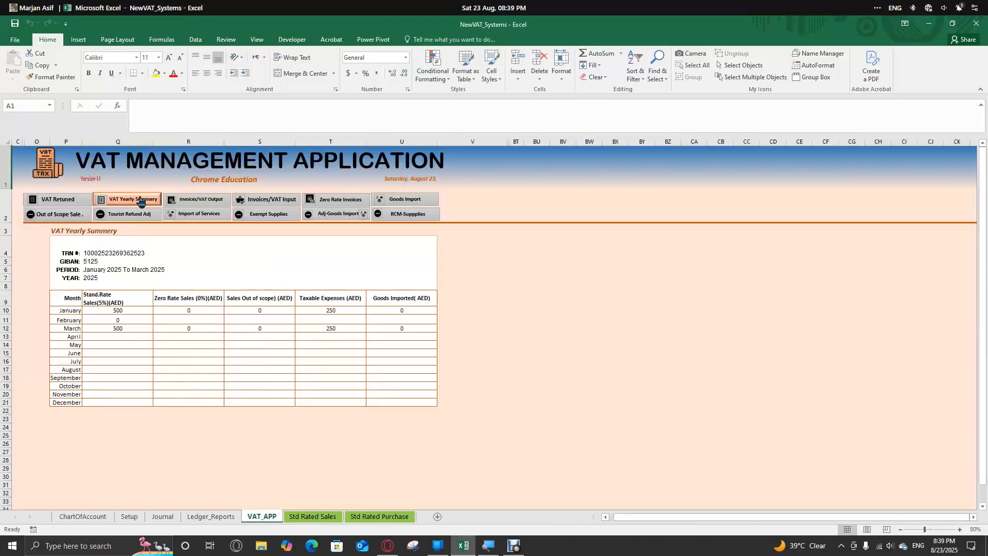
pyautogui.click(79, 205)
pyautogui.click(132, 203)
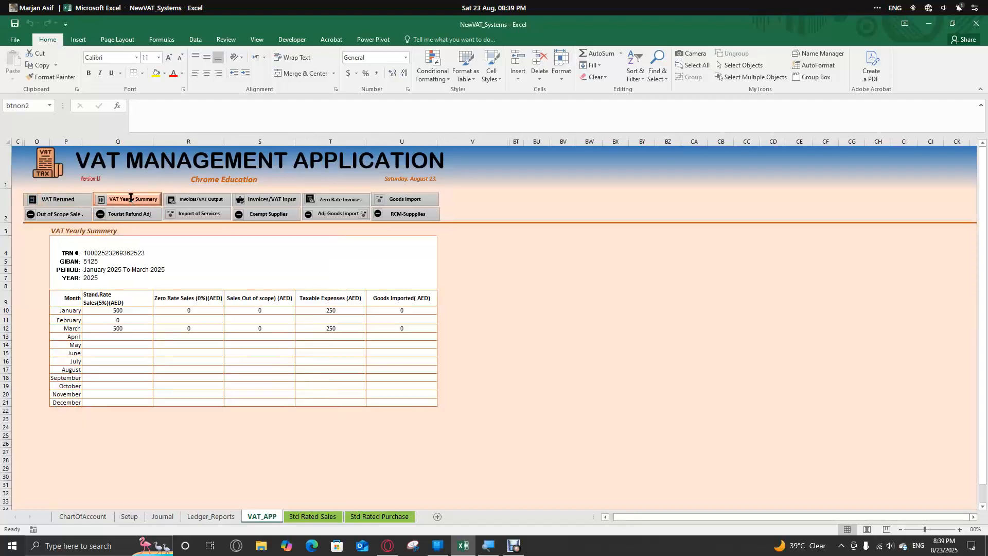
pyautogui.rightClick(131, 201)
pyautogui.press('Escape')
pyautogui.click(154, 229)
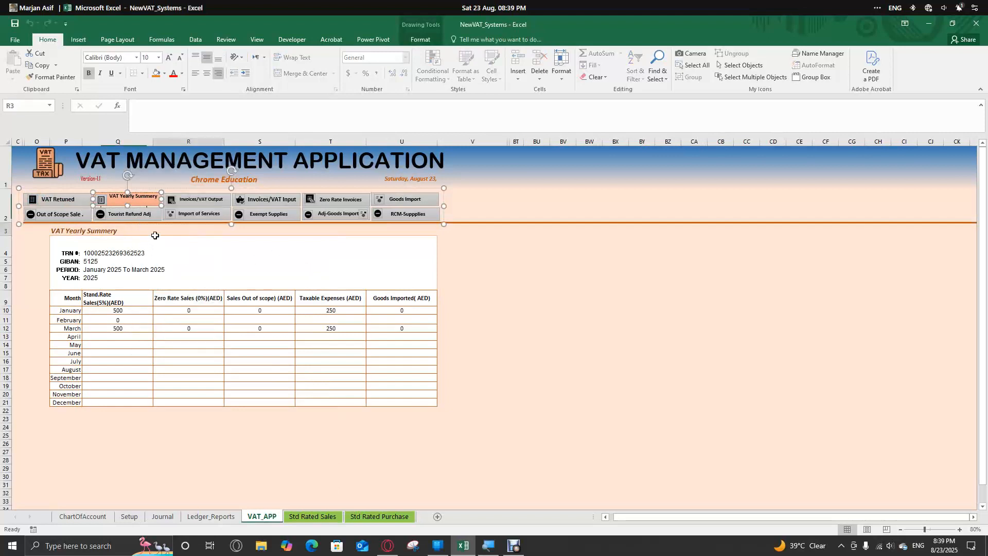
pyautogui.rightClick(141, 200)
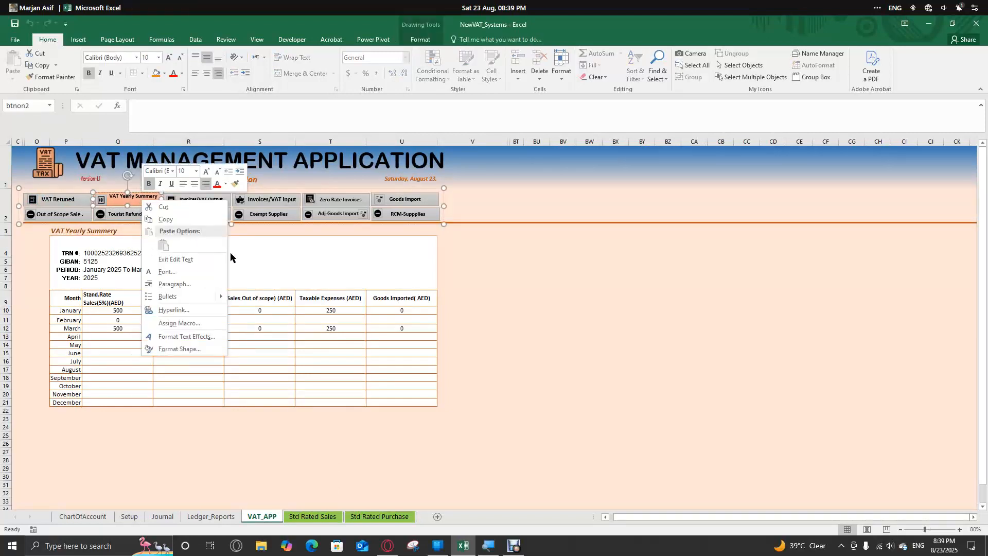
pyautogui.click(231, 254)
pyautogui.click(136, 183)
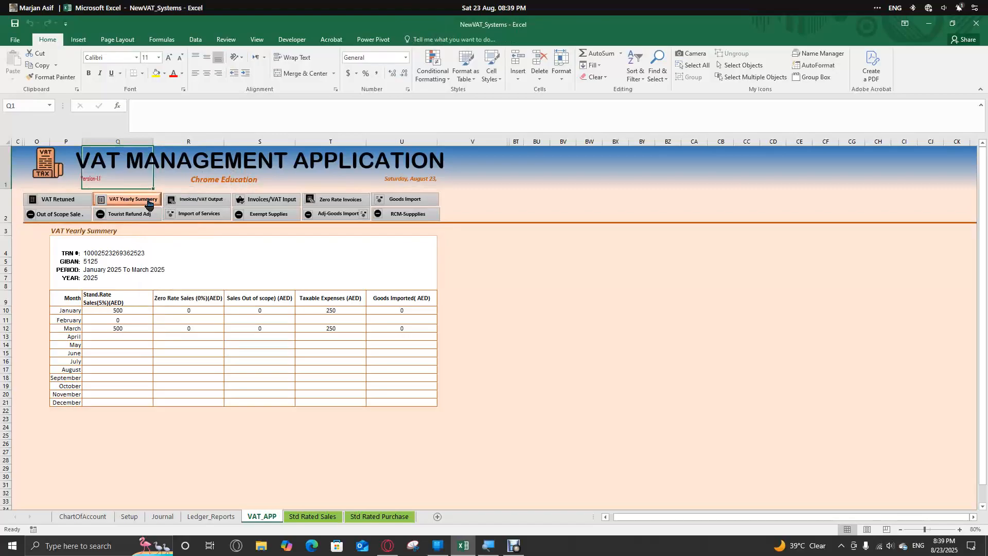
pyautogui.rightClick(148, 204)
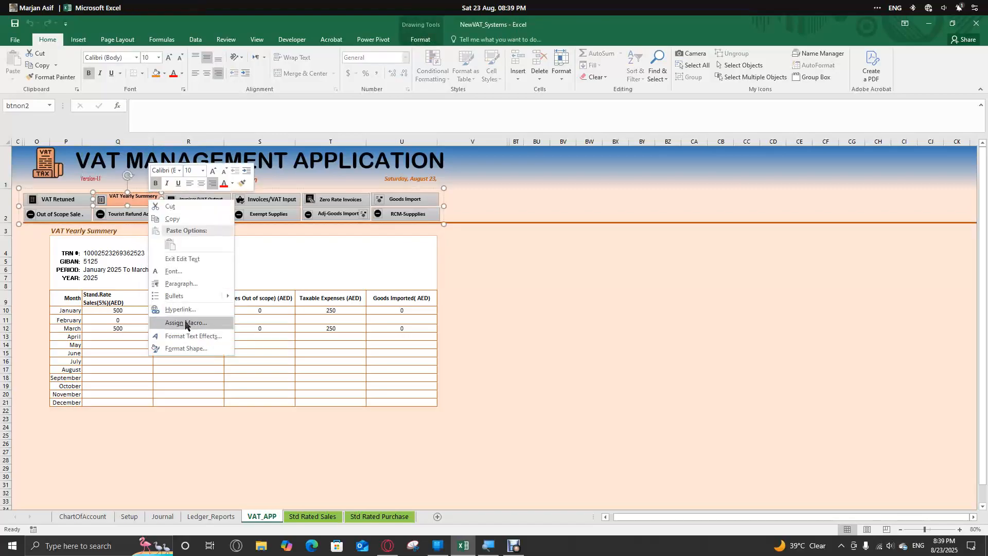
pyautogui.click(183, 309)
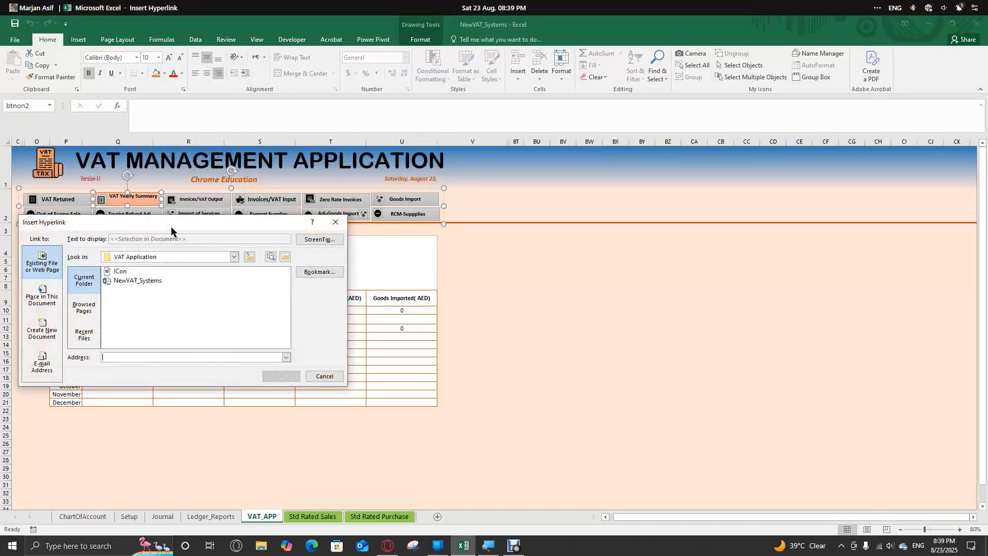
pyautogui.moveTo(171, 230); pyautogui.dragTo(463, 226)
pyautogui.click(341, 295)
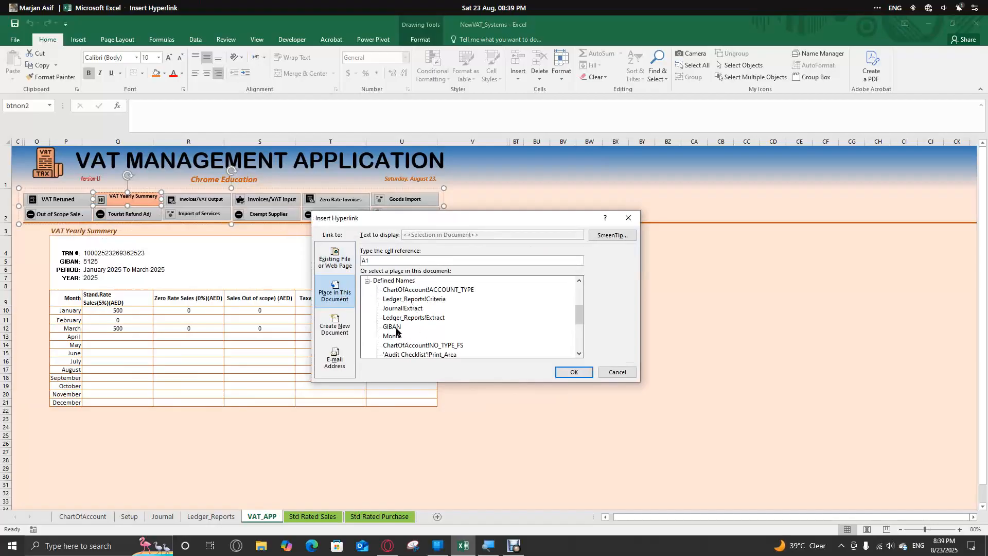
pyautogui.click(618, 372)
pyautogui.click(249, 270)
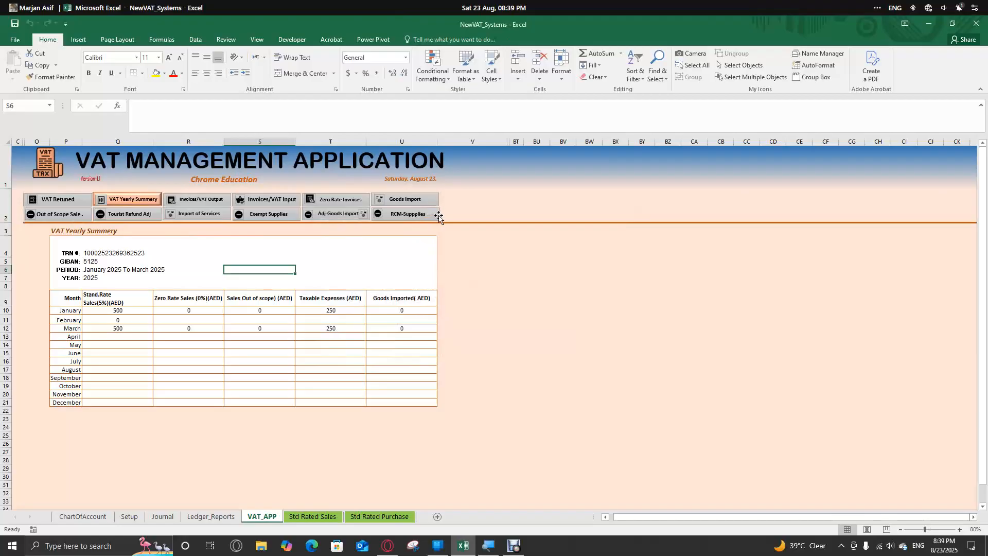
# - Test the hyperlink on the VAT_APP sheet's VAT logo picture and remove that hyperlink
pyautogui.click(439, 218)
pyautogui.click(391, 217)
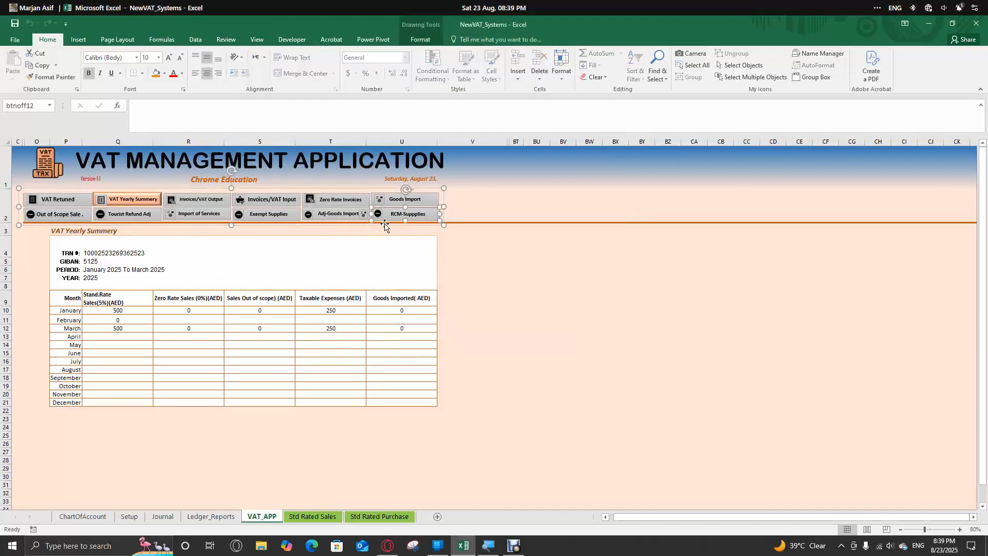
pyautogui.click(50, 166)
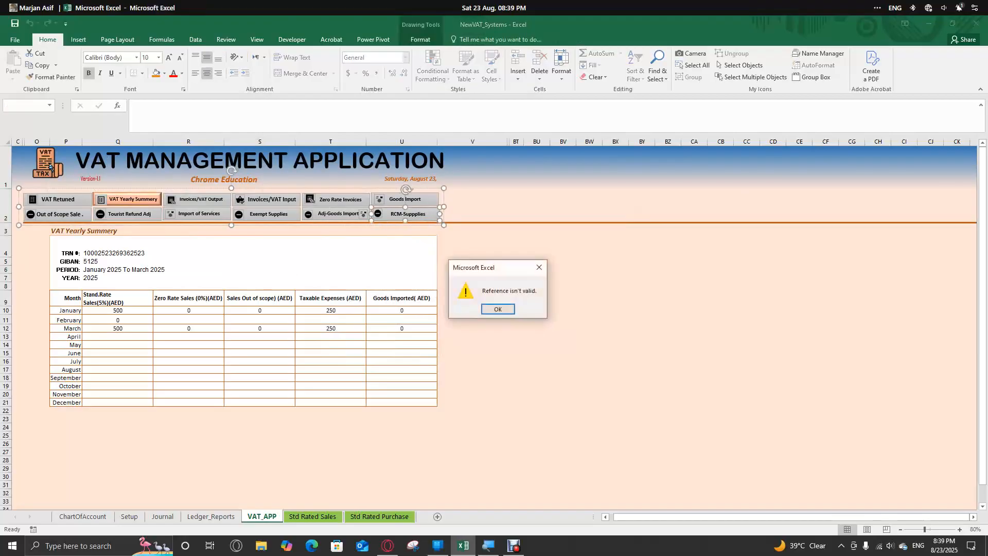
pyautogui.click(497, 309)
pyautogui.click(15, 232)
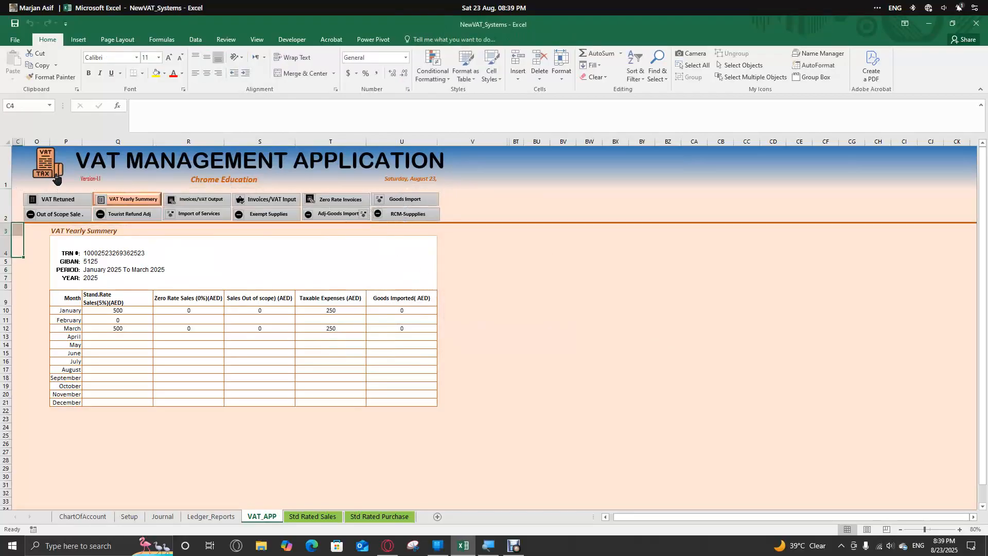
pyautogui.click(57, 179)
pyautogui.click(497, 308)
pyautogui.rightClick(48, 170)
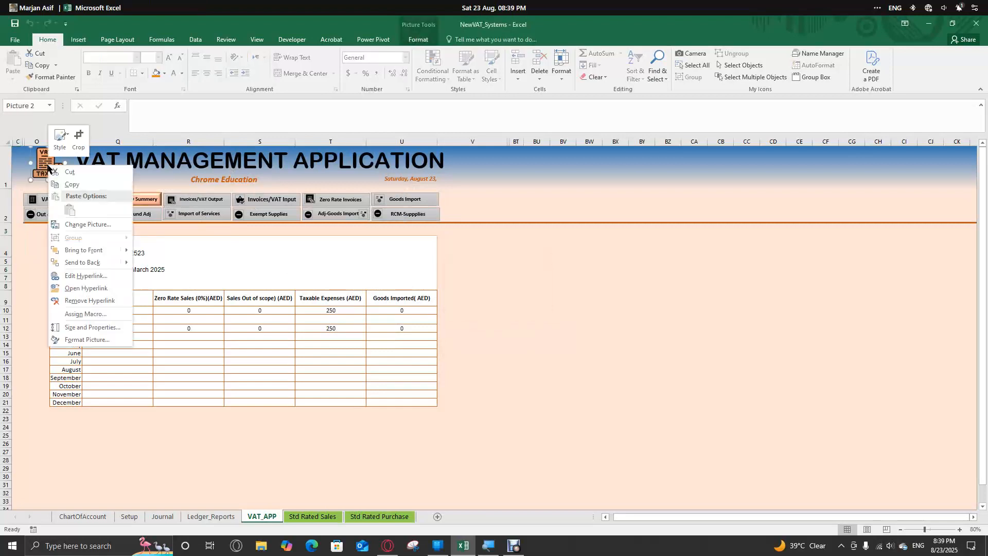
pyautogui.click(99, 301)
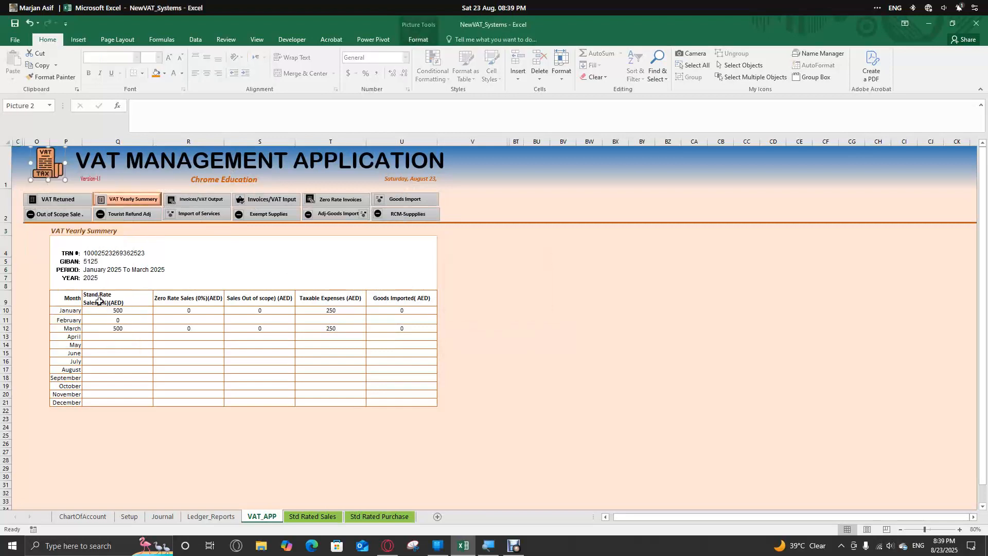
# - Link the VAT logo picture on the VAT_APP sheet to cell A1 of the Journal sheet in this workbook
pyautogui.rightClick(49, 168)
pyautogui.click(87, 278)
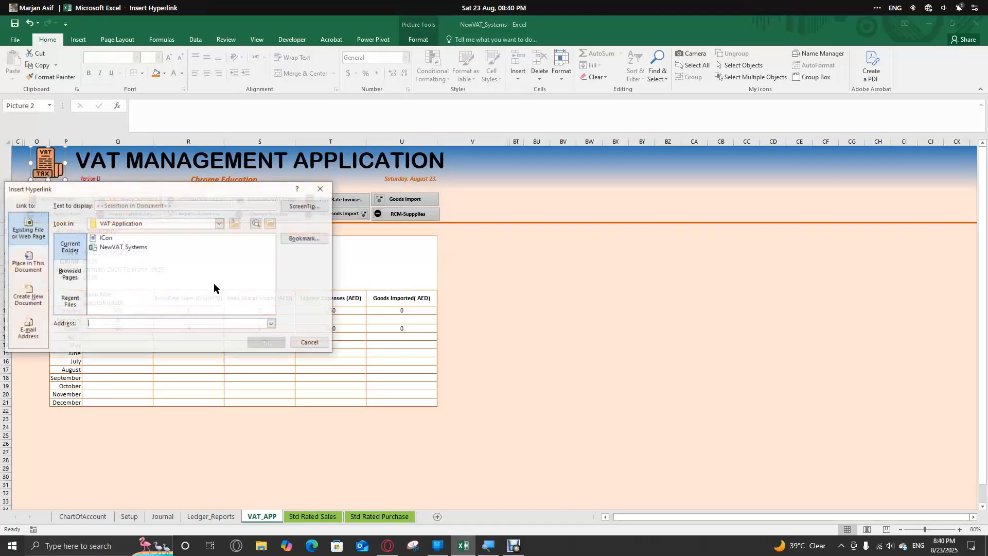
pyautogui.moveTo(189, 193); pyautogui.dragTo(505, 187)
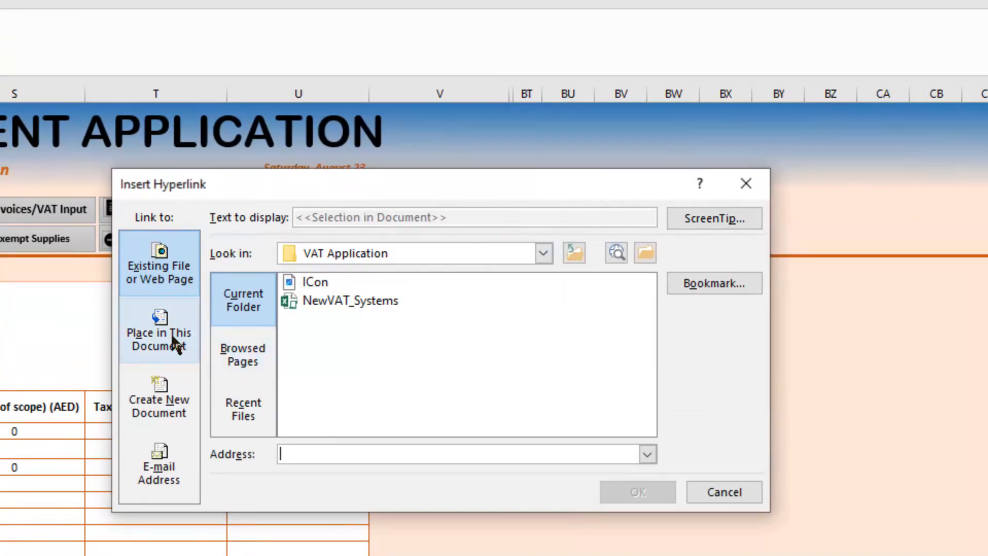
pyautogui.click(175, 344)
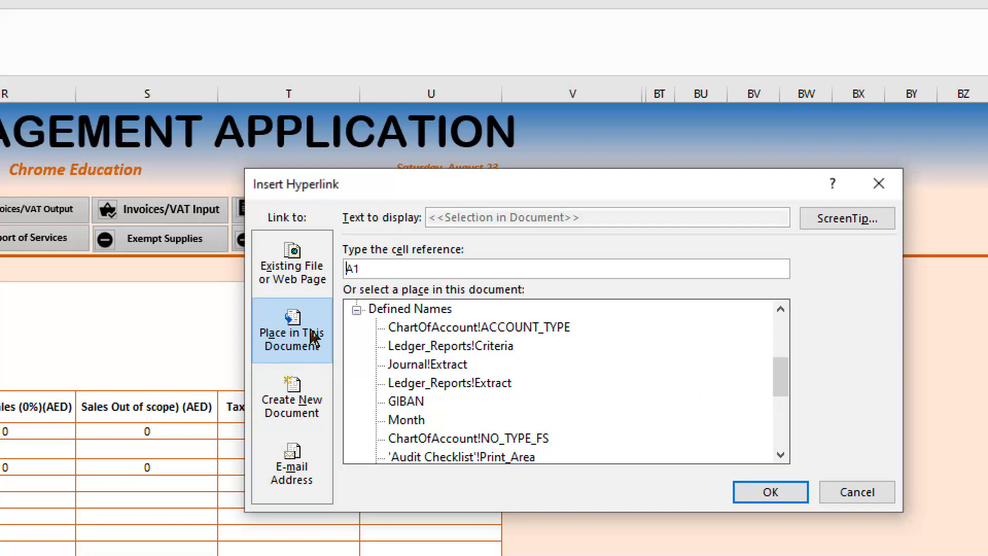
pyautogui.click(356, 309)
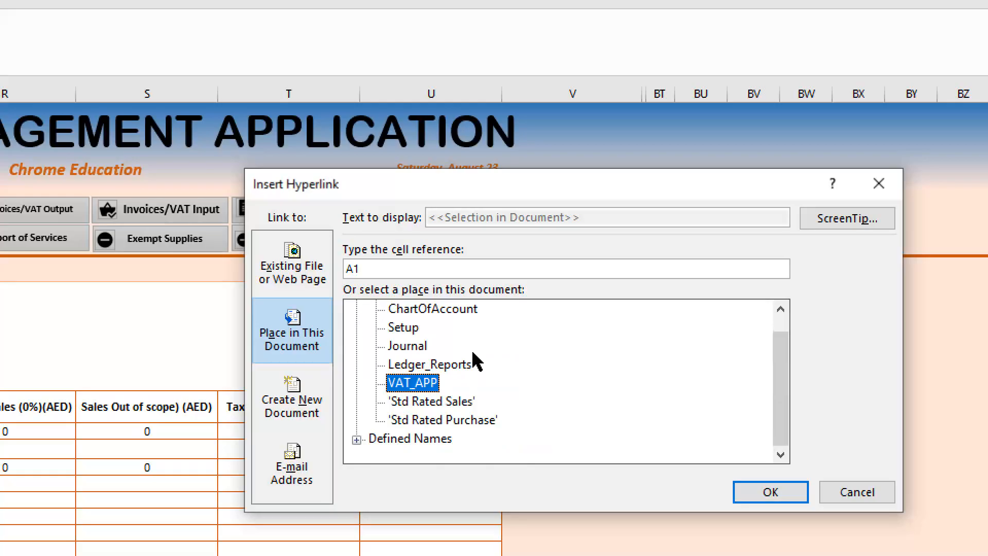
pyautogui.scroll(1, 472, 357)
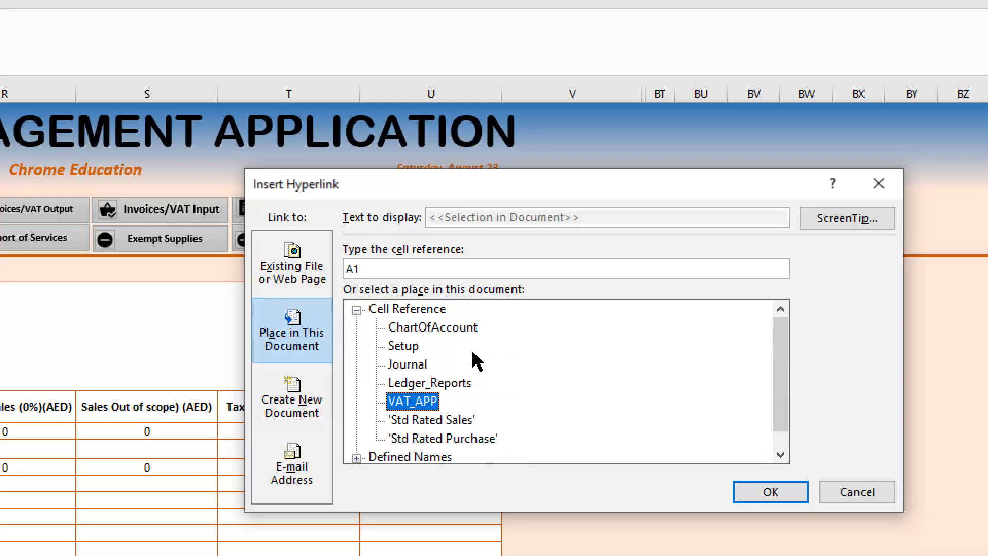
pyautogui.click(414, 365)
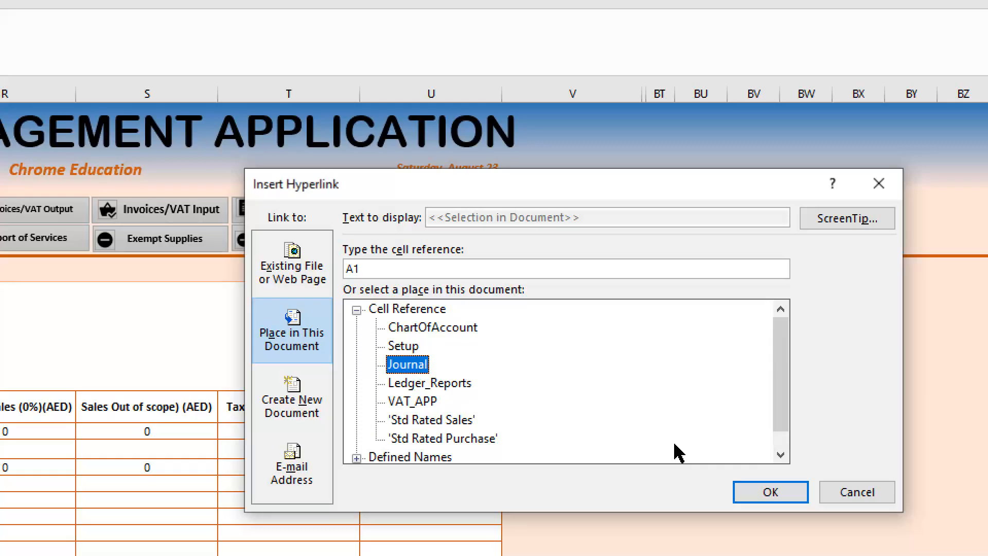
pyautogui.click(400, 344)
pyautogui.click(436, 329)
pyautogui.click(418, 363)
pyautogui.click(780, 491)
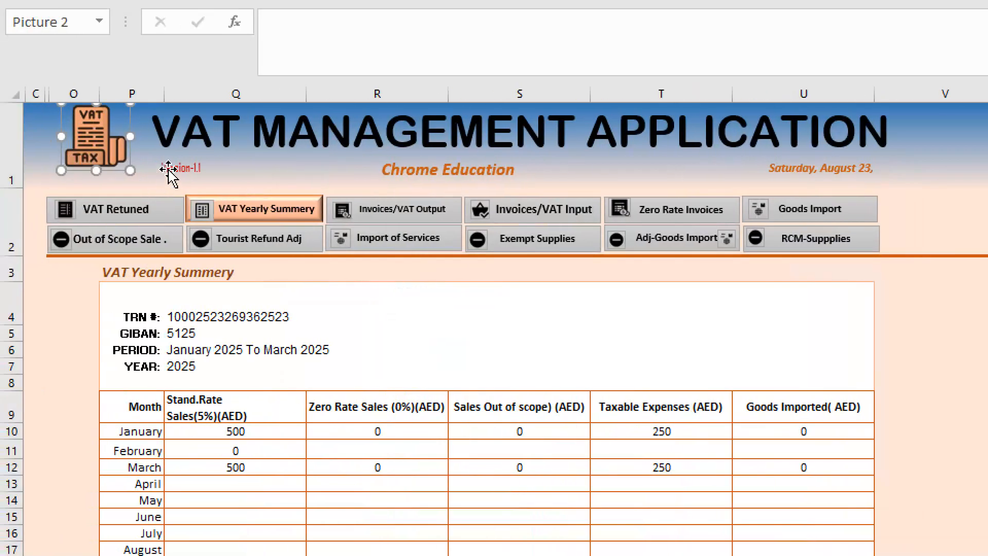
# - Follow the new logo link to the Journal sheet and its Journal Ledger link to Ledger_Reports, then test the logo link there
pyautogui.click(243, 185)
pyautogui.click(115, 168)
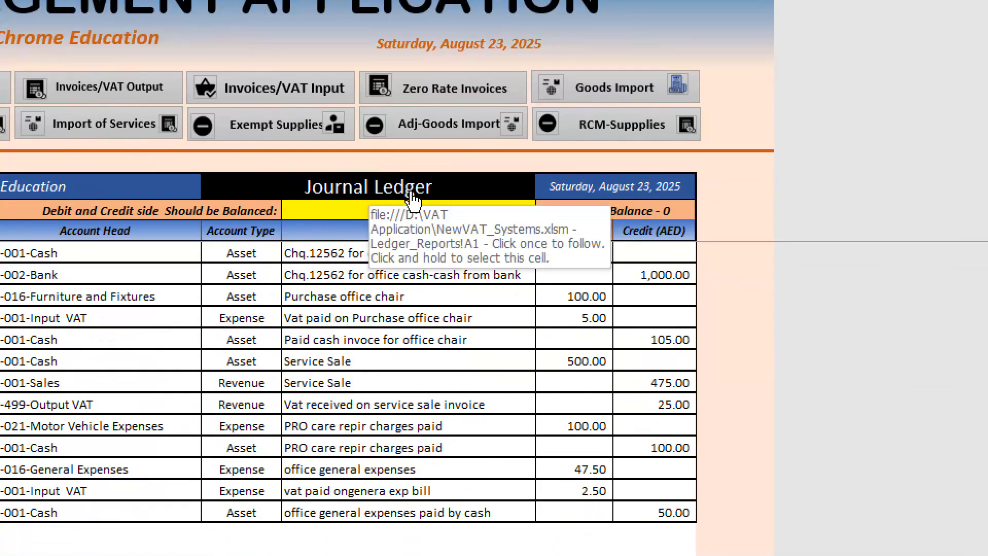
pyautogui.click(412, 194)
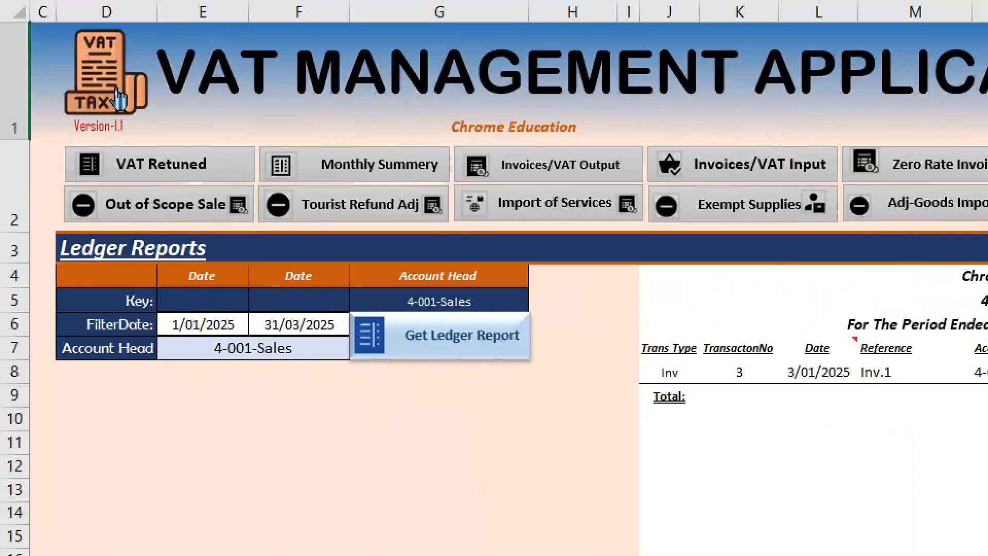
pyautogui.click(117, 28)
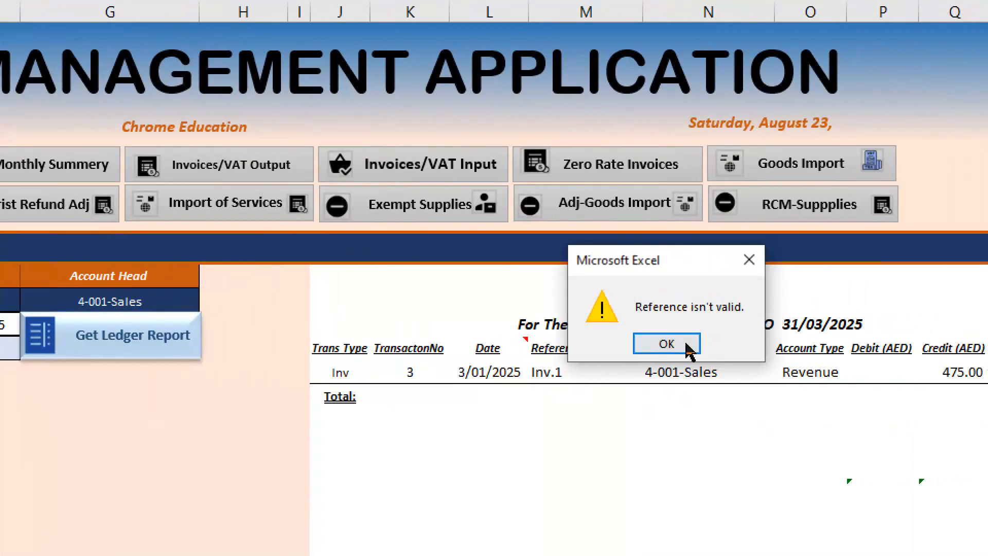
pyautogui.click(978, 343)
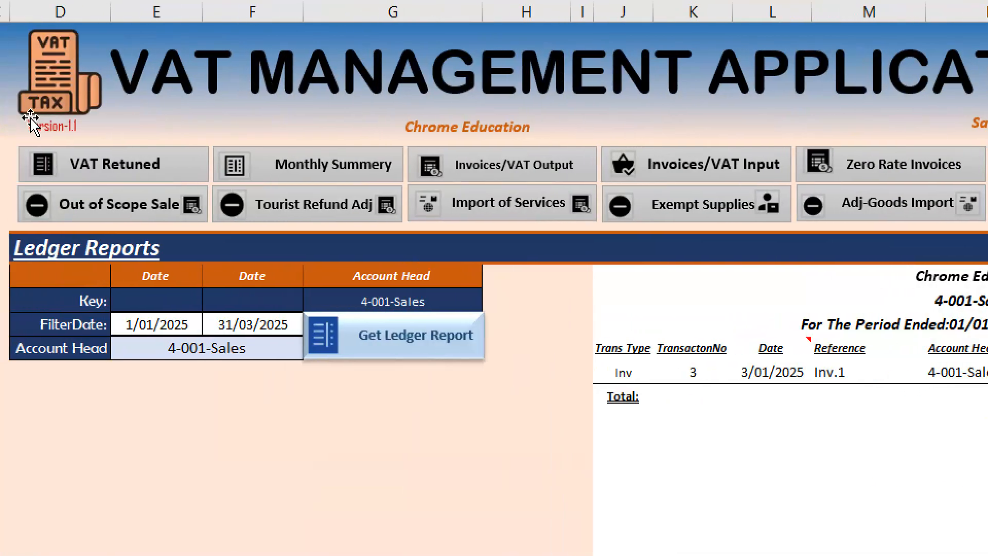
# - Change the Ledger_Reports logo picture's hyperlink to point to cell A1 of the Journal sheet
pyautogui.rightClick(63, 101)
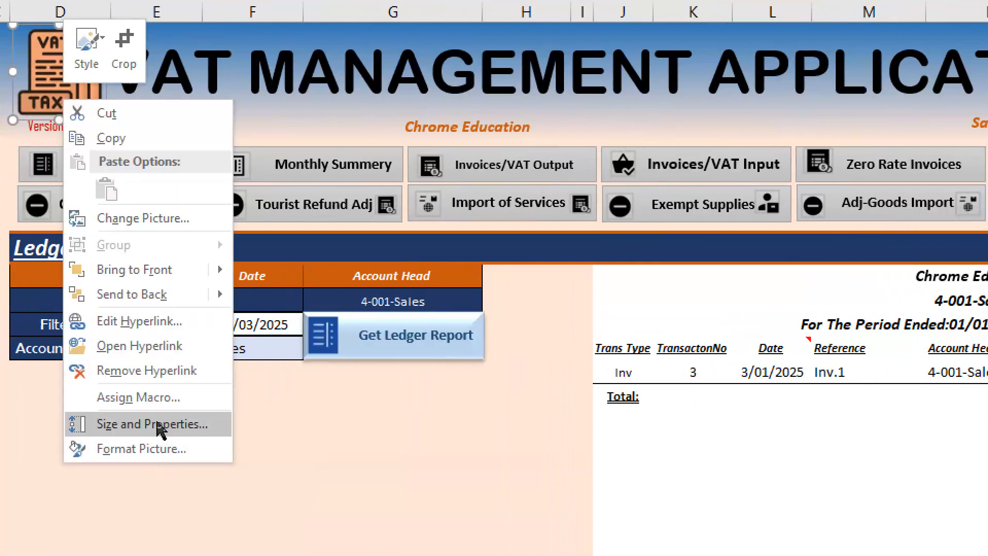
pyautogui.click(138, 323)
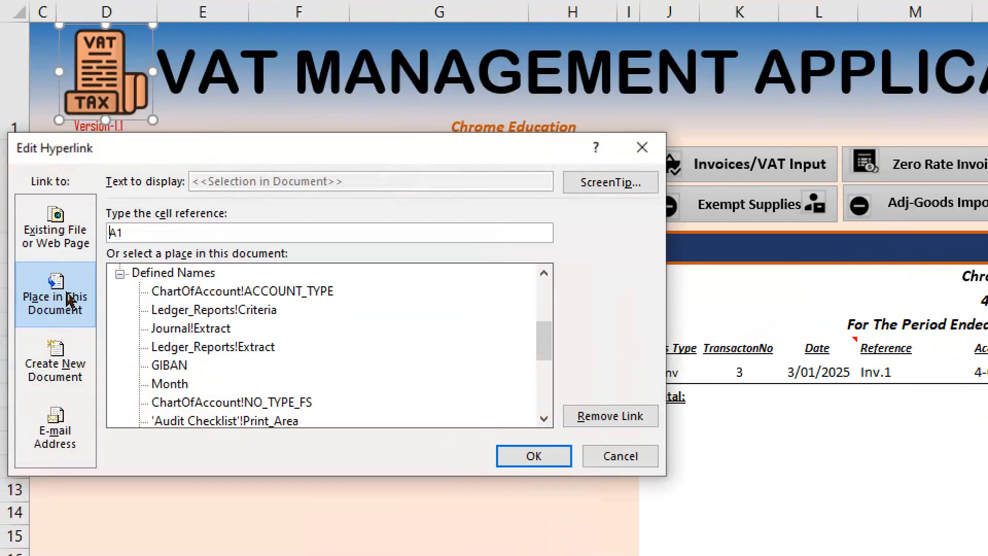
pyautogui.click(121, 273)
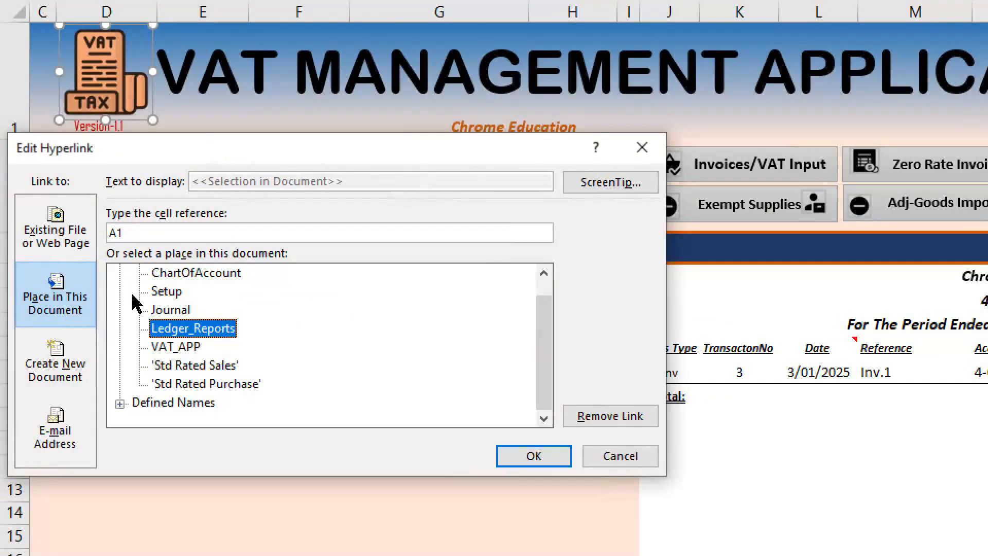
pyautogui.click(183, 311)
pyautogui.moveTo(208, 149); pyautogui.dragTo(397, 167)
pyautogui.click(729, 472)
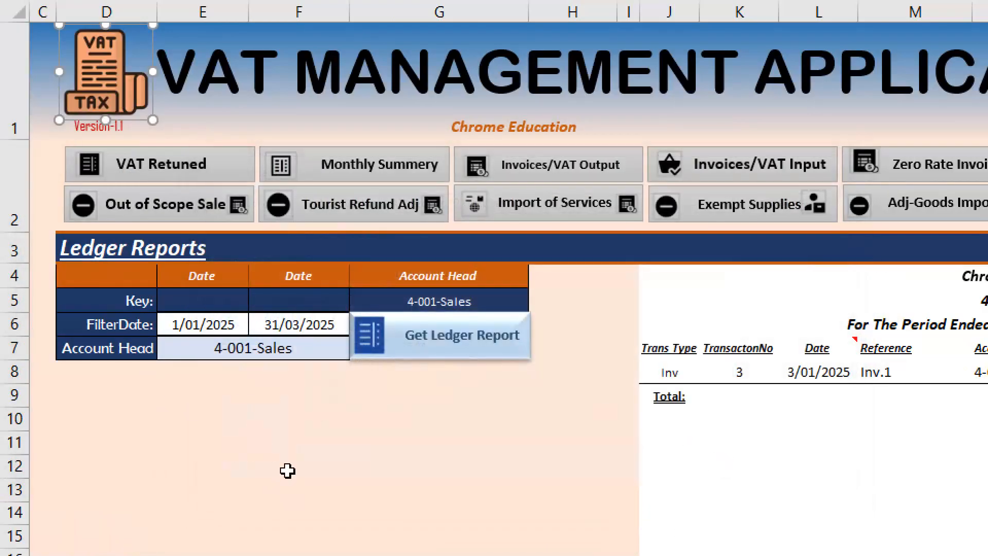
# - Go back from Ledger_Reports to the Journal sheet to check the logo navigation
pyautogui.click(15, 103)
pyautogui.hotkey('ctrl', 'pageup')
pyautogui.hotkey('ctrl', 'pageup')
pyautogui.click(93, 70)
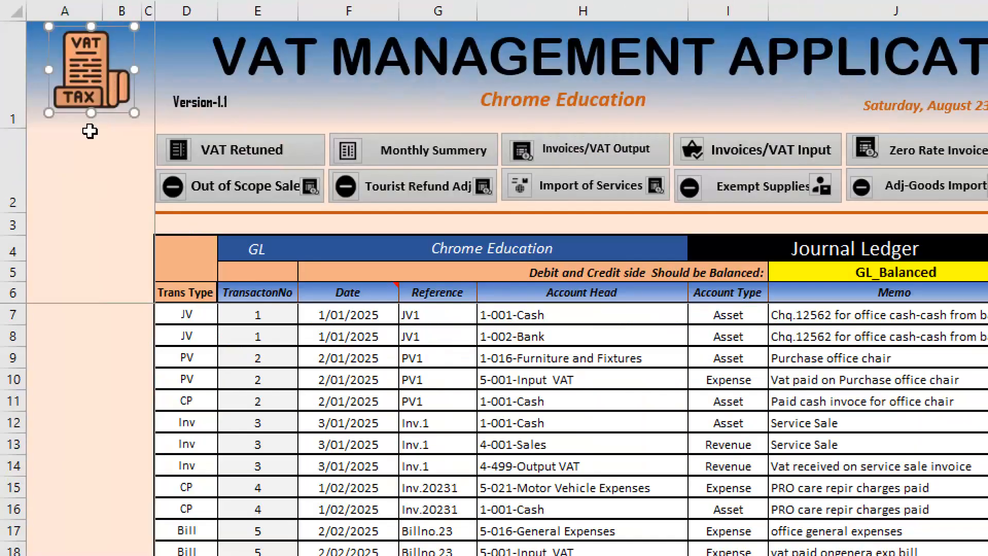
pyautogui.click(89, 142)
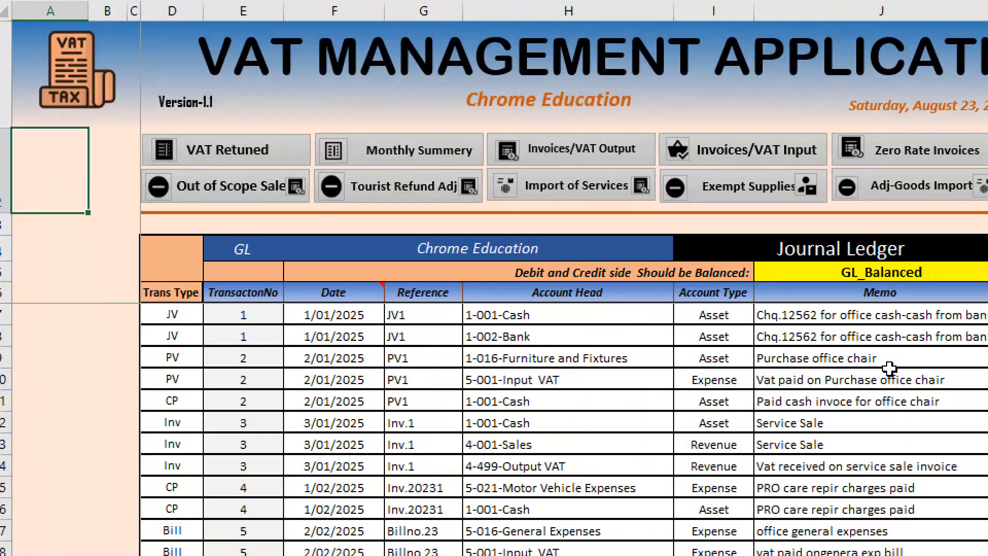
# - Go from the Journal to the VAT submitted form and yearly summary, and open the standard rated supplies entry page
pyautogui.click(260, 154)
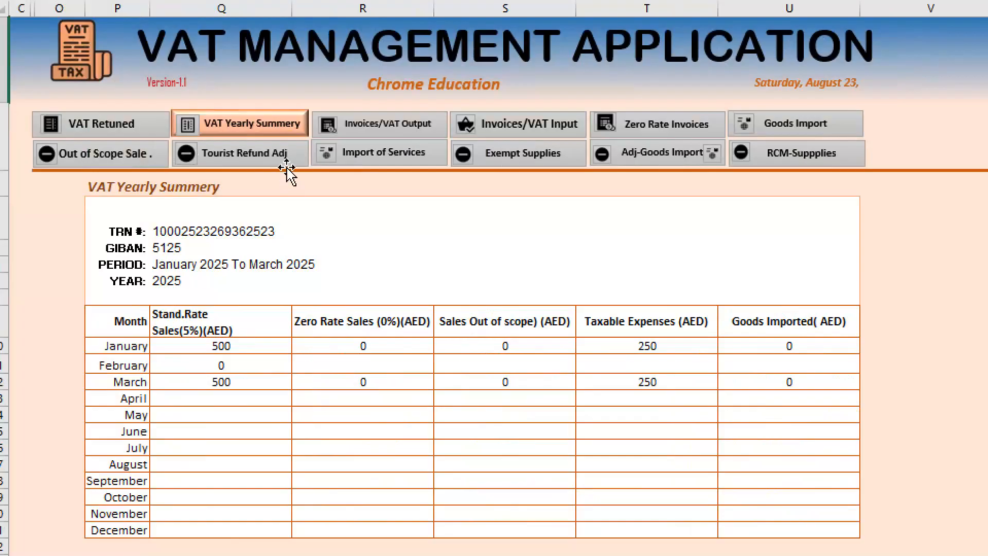
pyautogui.click(117, 125)
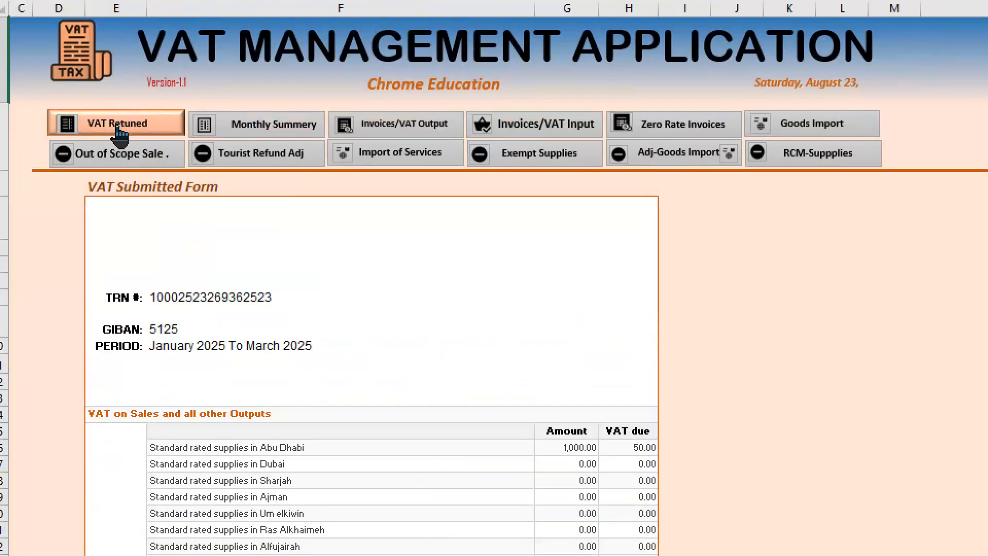
pyautogui.click(291, 127)
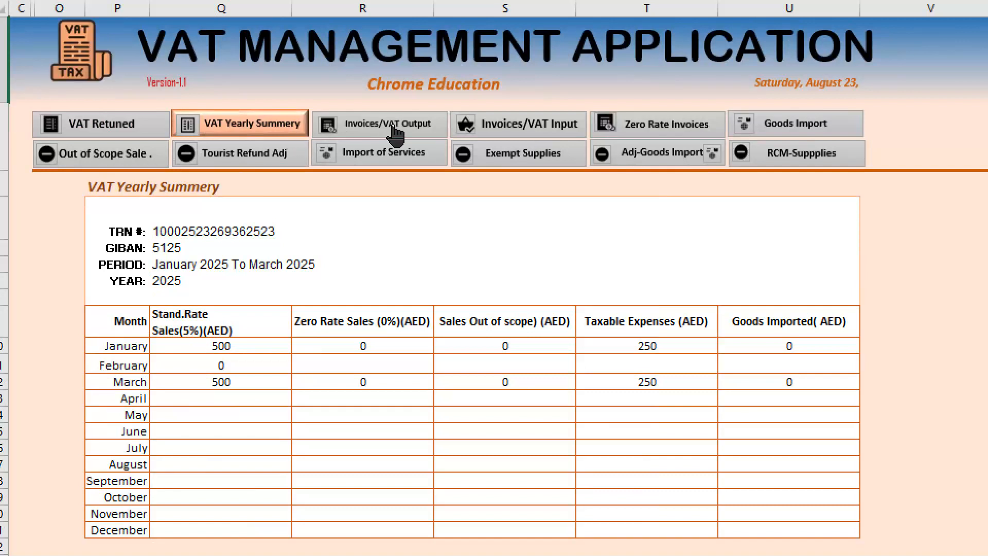
pyautogui.click(395, 130)
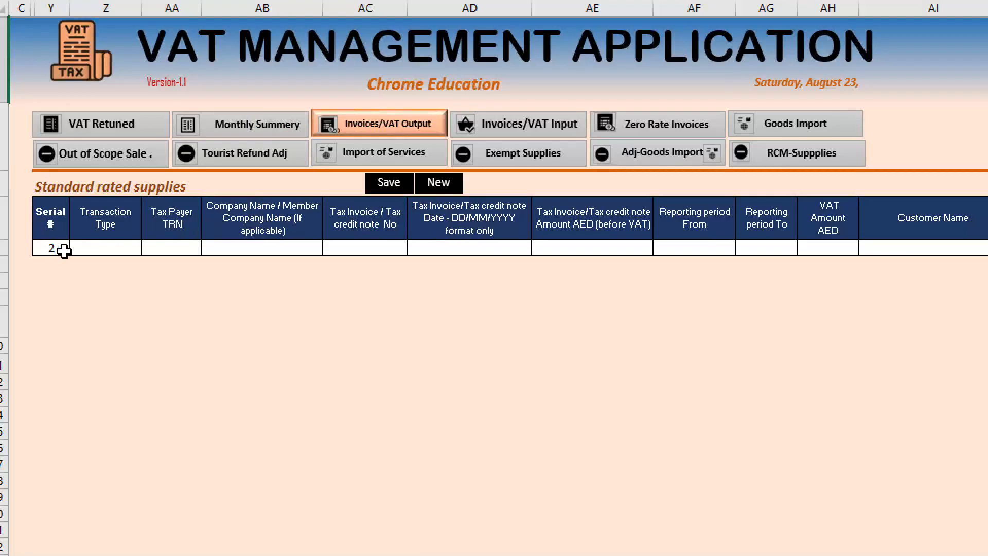
# - Look across the Standard rated supplies entry columns as far as VAT Adjustments and return to the first column
pyautogui.hscroll(2, 924, 247)
pyautogui.hscroll(4, 942, 247)
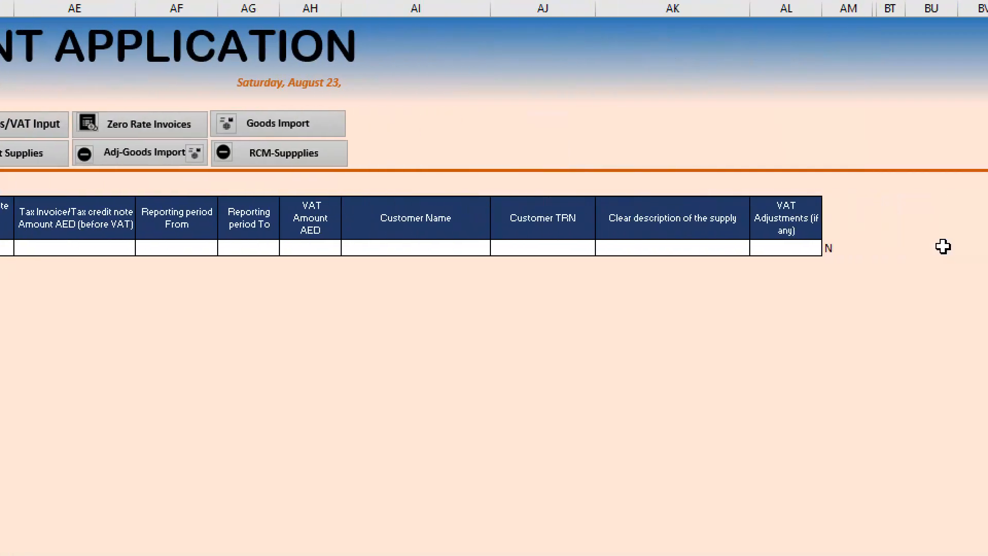
pyautogui.hscroll(-6, 165, 254)
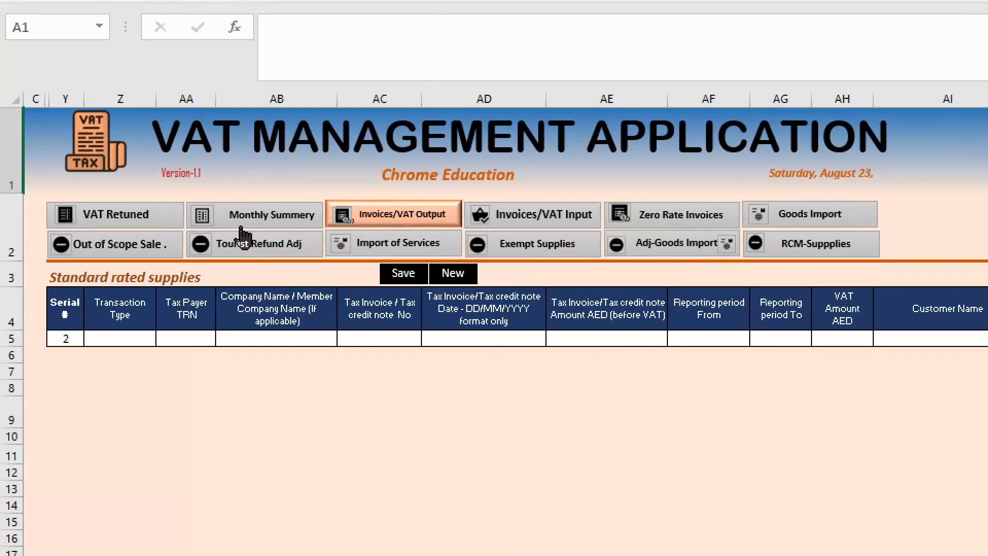
# - Go back to the VAT Submitted Form, highlight its blank header area from E4 to H5, and open the VAT yearly summary
pyautogui.click(151, 221)
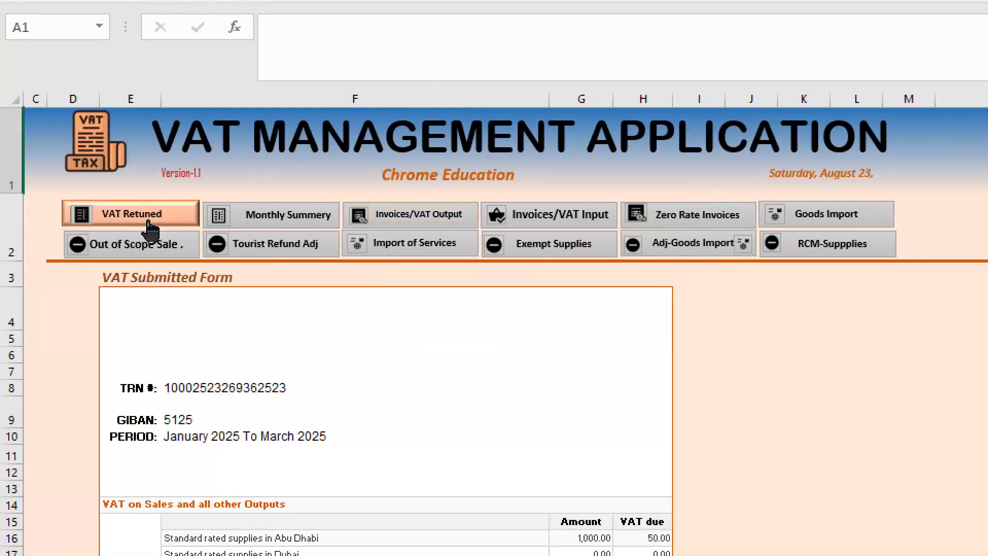
pyautogui.click(114, 293)
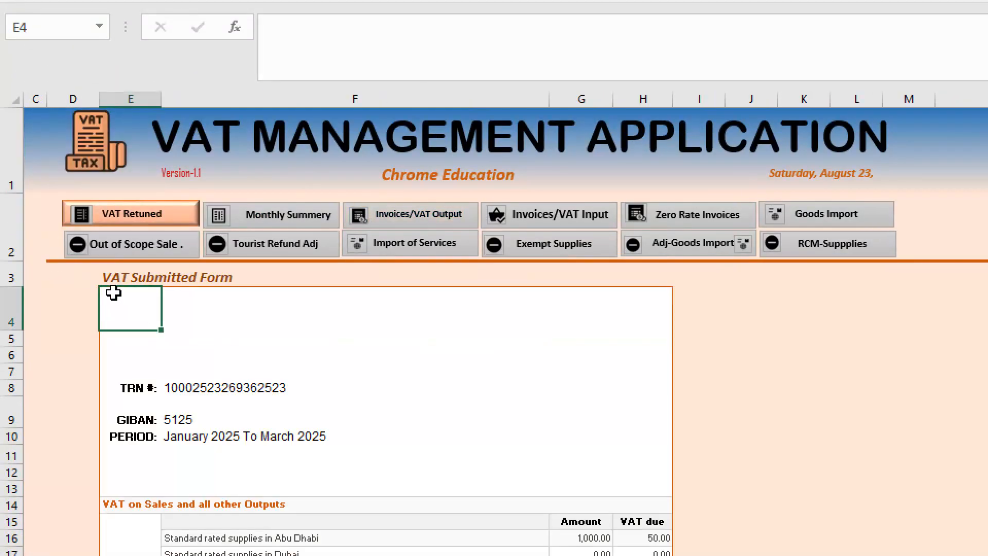
pyautogui.moveTo(119, 293); pyautogui.dragTo(638, 323)
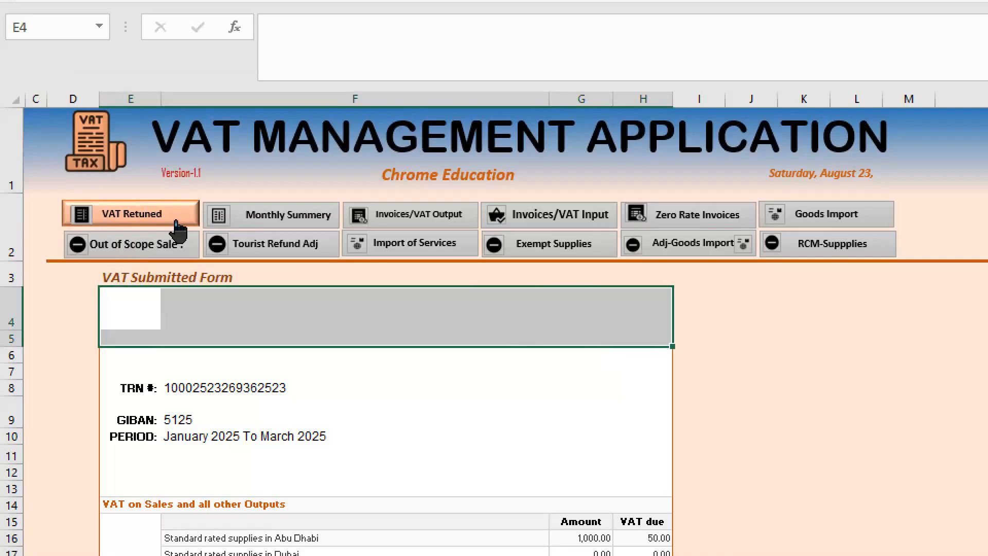
pyautogui.click(261, 221)
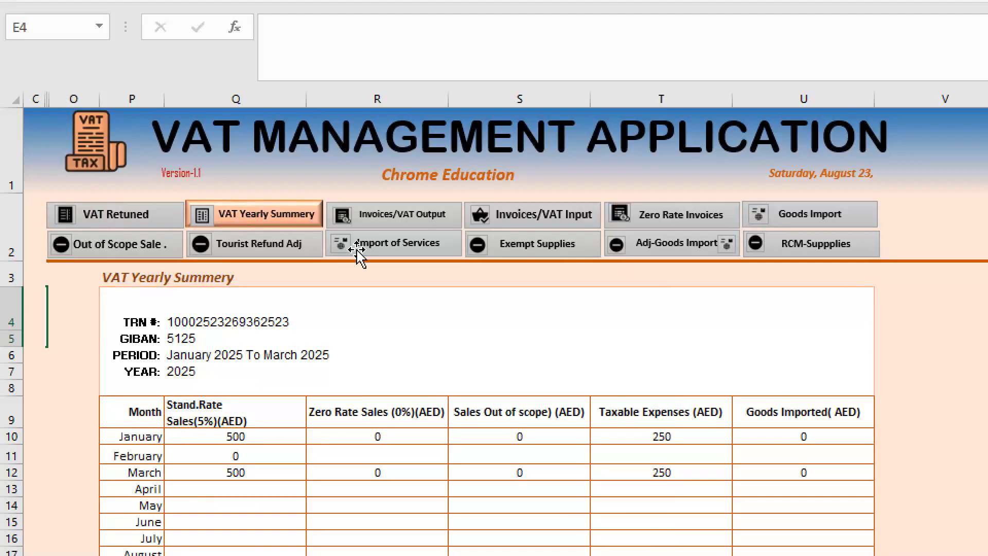
# - Open the VAT output invoices page and check its entry row from Transaction Type through to the record flag in AM5
pyautogui.click(441, 226)
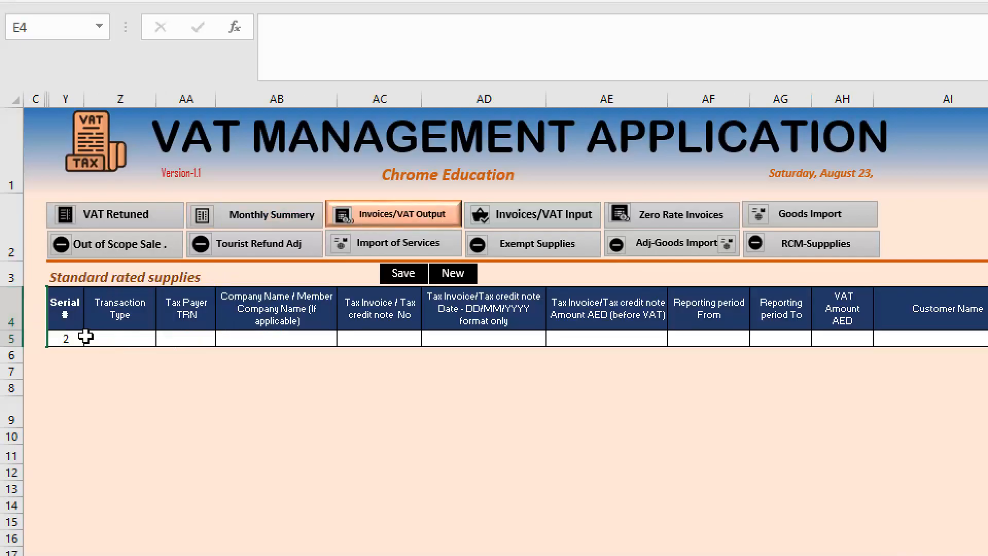
pyautogui.moveTo(105, 337); pyautogui.dragTo(690, 337)
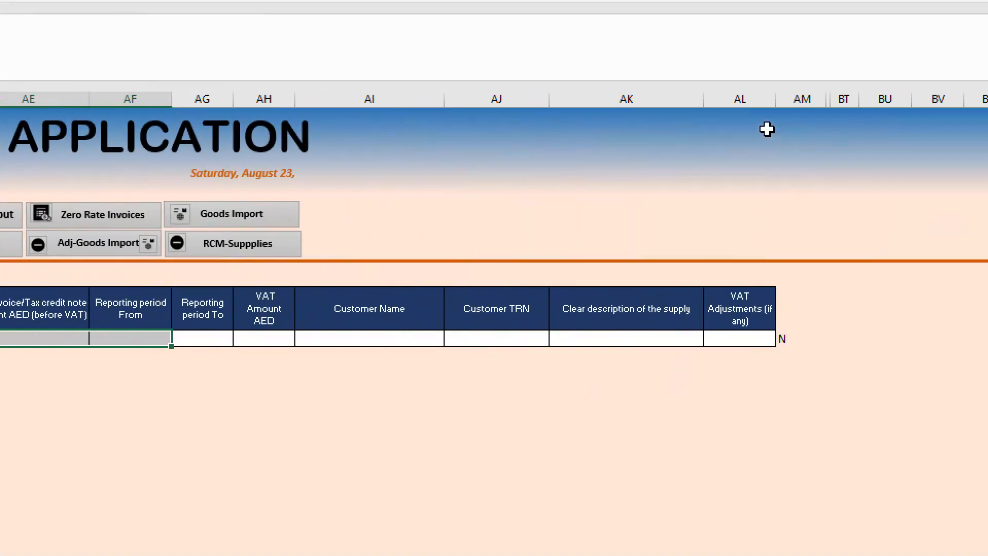
pyautogui.click(787, 337)
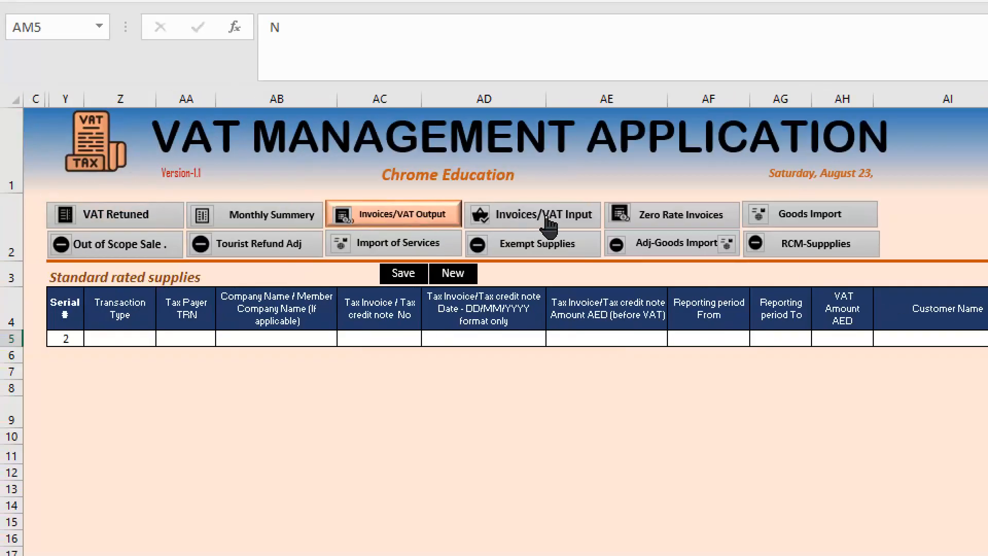
# - View the VAT input invoices page and the Zero Rate Invoices page, and select the serial number cell BF5 there
pyautogui.click(548, 220)
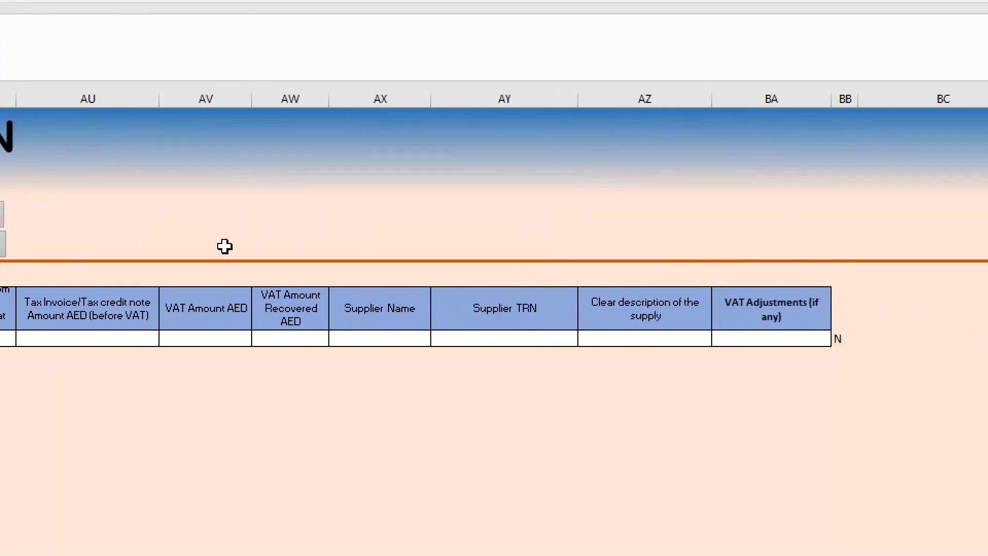
pyautogui.click(701, 223)
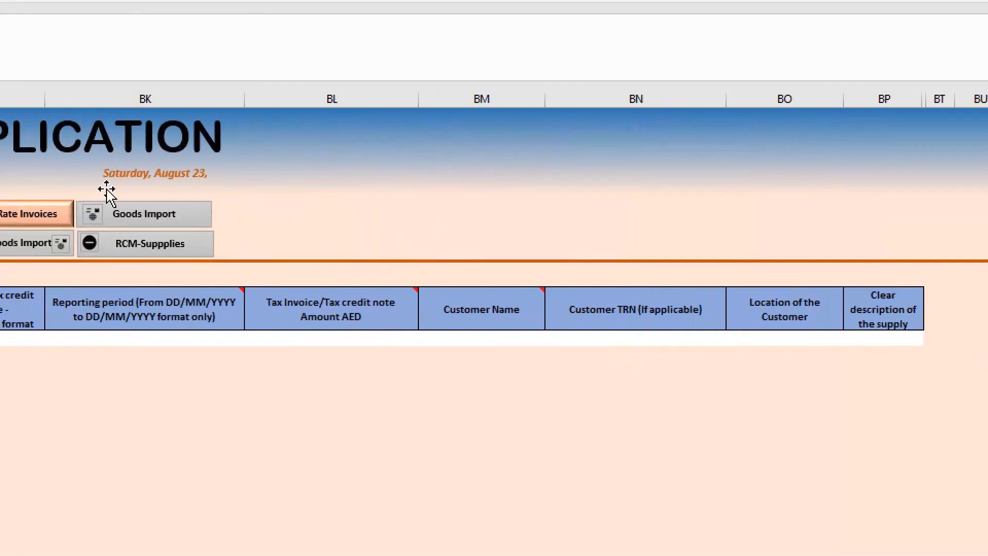
pyautogui.click(186, 216)
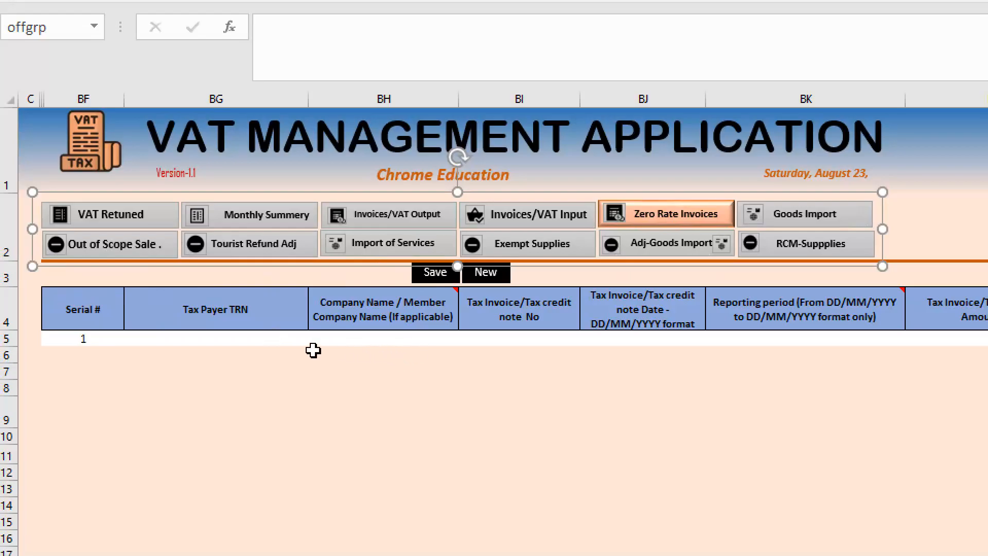
pyautogui.click(81, 335)
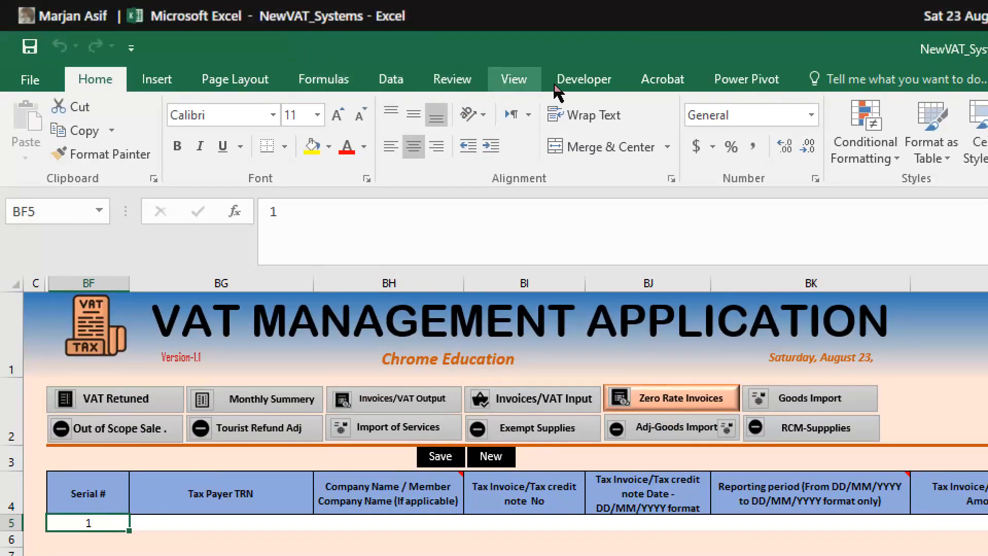
# - Open the Visual Basic editor for the workbook, maximize it, and unlock the VBA project by entering the project password
pyautogui.click(584, 80)
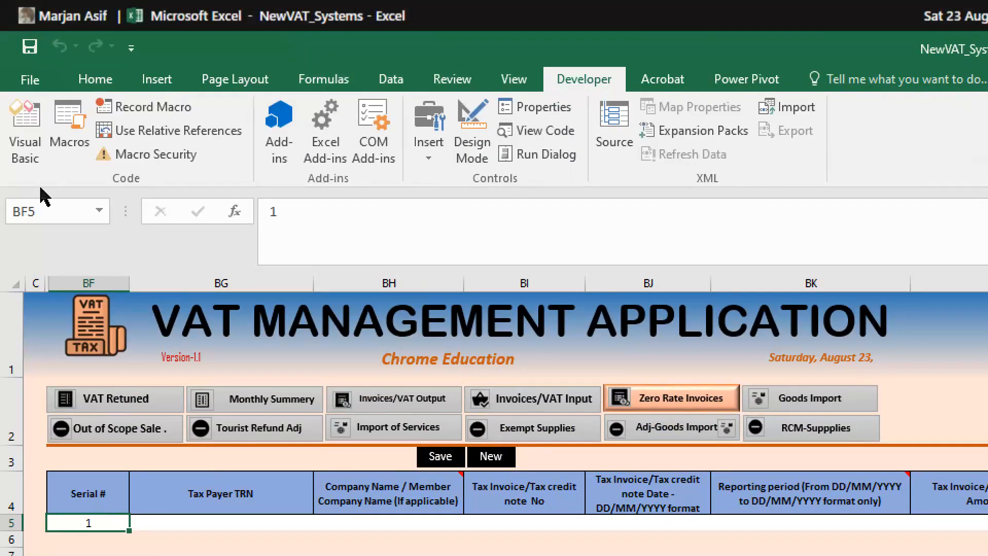
pyautogui.click(36, 164)
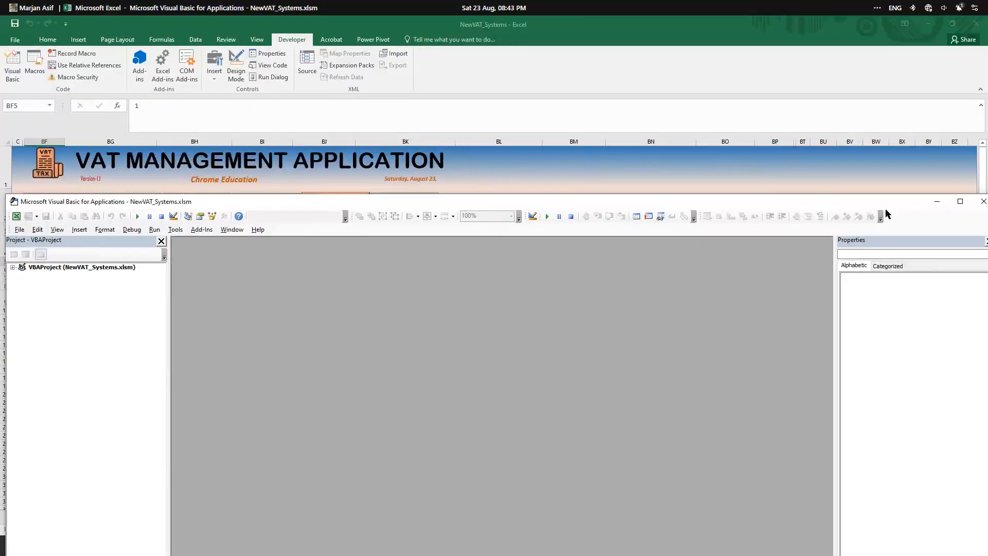
pyautogui.moveTo(921, 203); pyautogui.dragTo(875, 169)
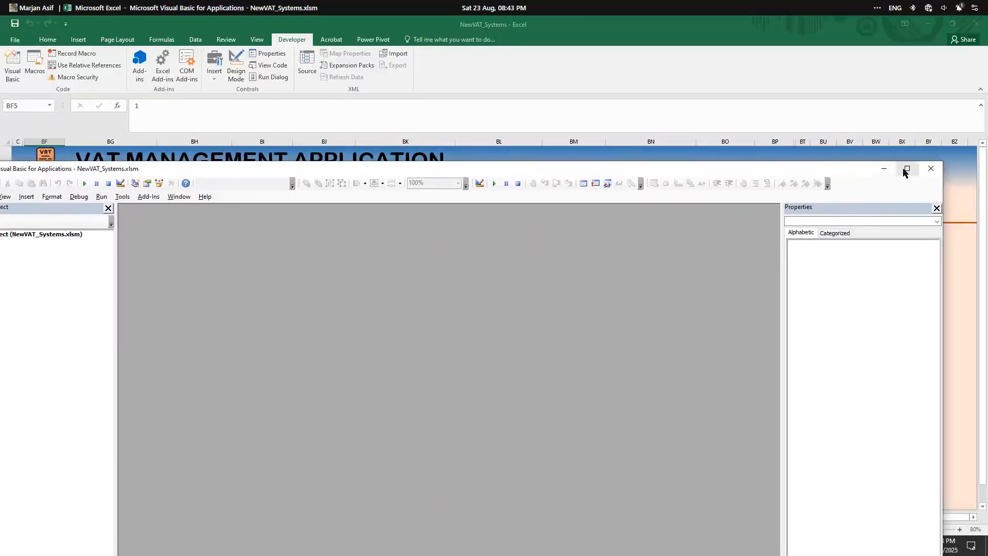
pyautogui.click(905, 169)
pyautogui.click(7, 86)
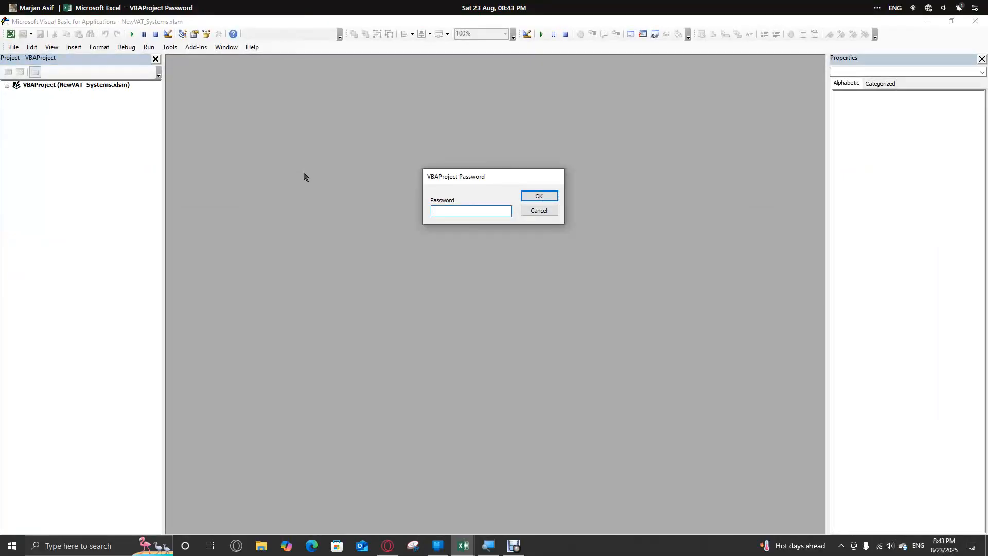
pyautogui.press('Return')
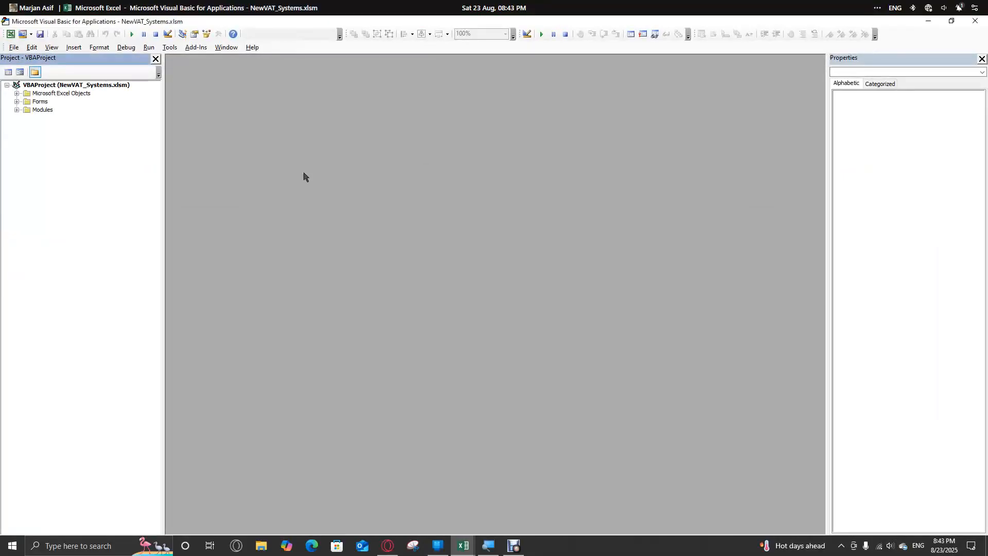
# - Expand the project's Excel objects, forms and modules folders, and open the code of the VAT_DataSave module
pyautogui.click(17, 94)
pyautogui.click(16, 242)
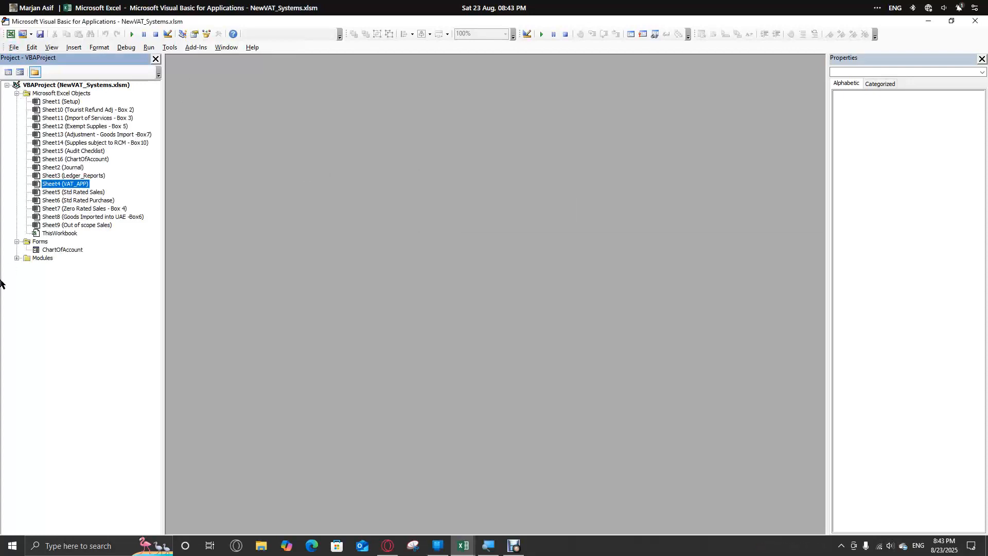
pyautogui.click(16, 258)
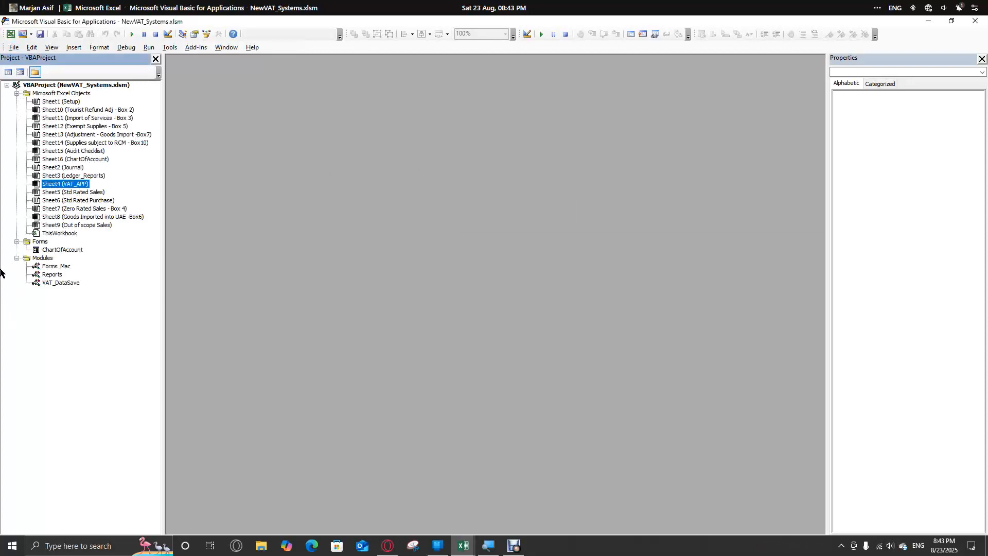
pyautogui.click(55, 283)
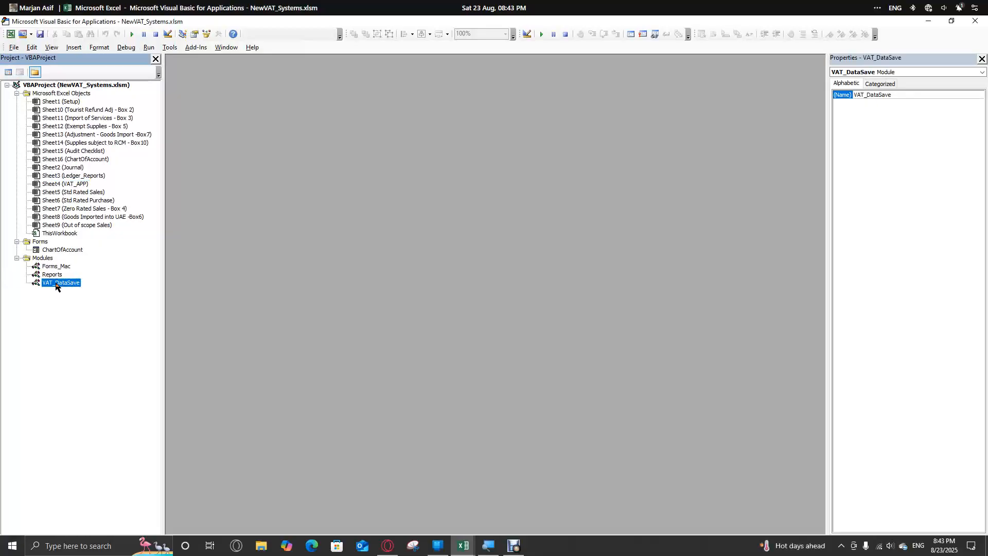
pyautogui.doubleClick(56, 284)
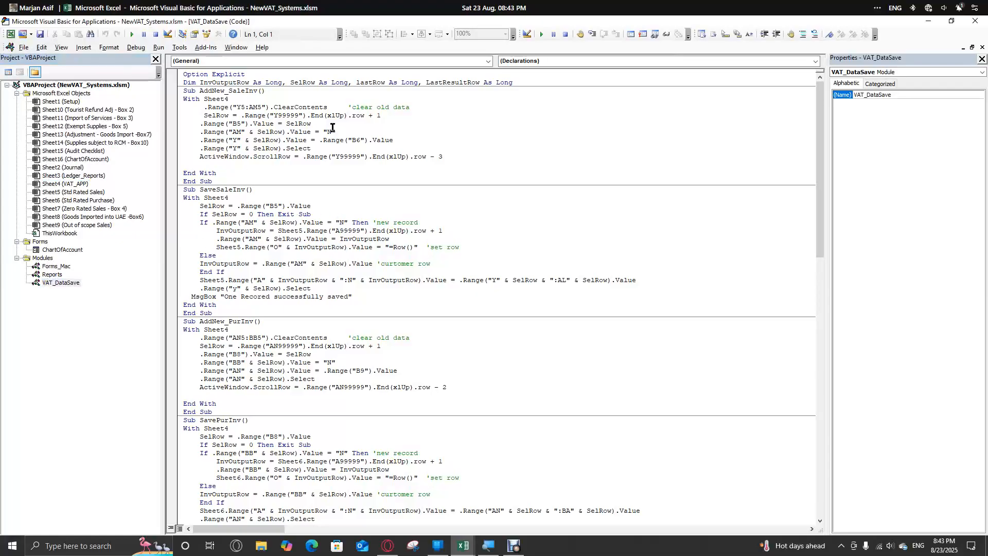
# - Examine the AddNew_SaleInv and SaveSaleInv procedures, and look through the remaining procedures in the VAT_DataSave module
pyautogui.moveTo(204, 91); pyautogui.dragTo(245, 90)
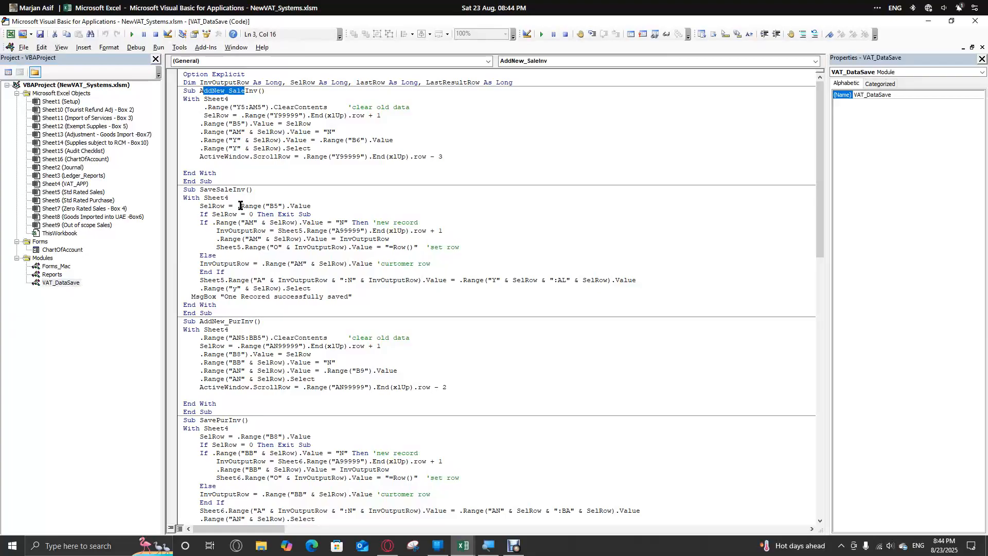
pyautogui.moveTo(200, 191); pyautogui.dragTo(239, 195)
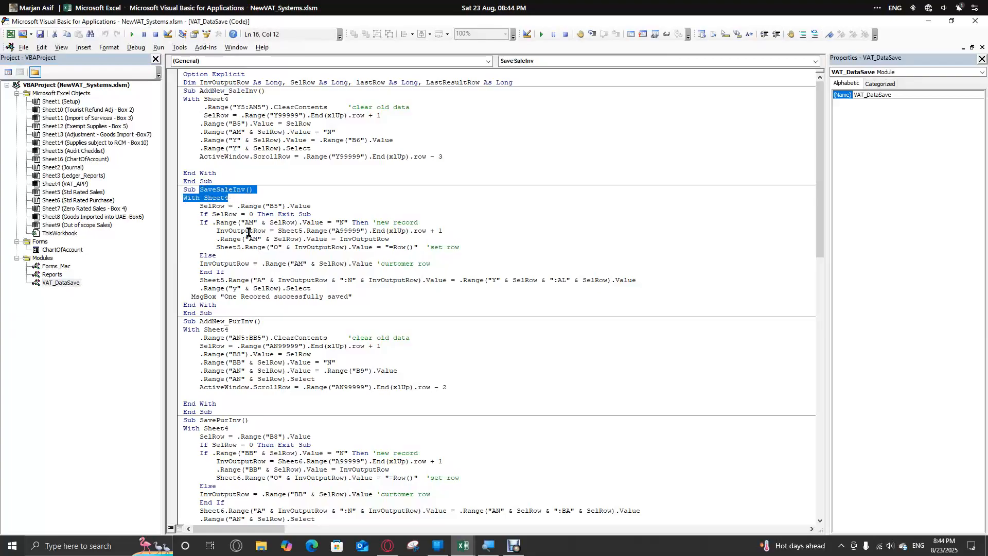
pyautogui.moveTo(240, 307); pyautogui.dragTo(166, 99)
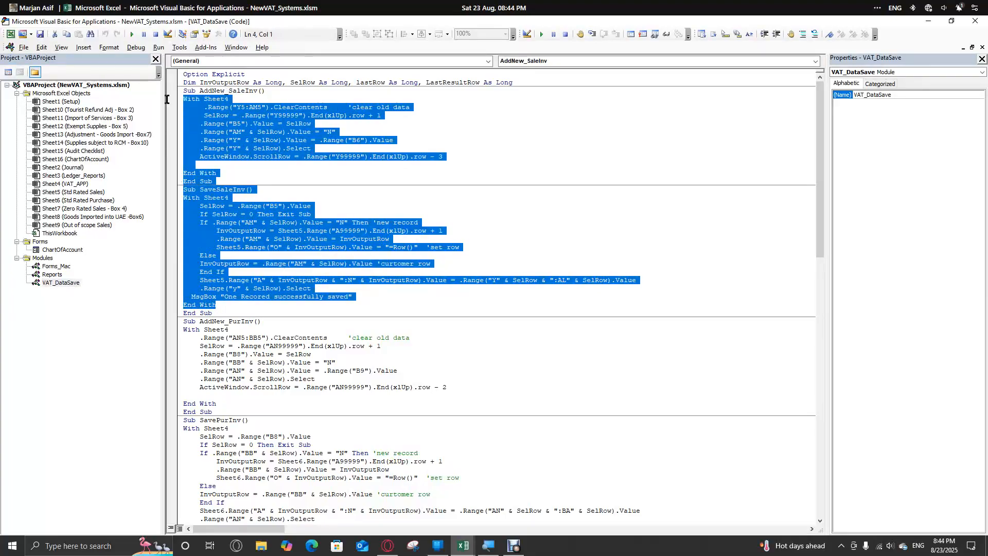
pyautogui.scroll(-20, 228, 272)
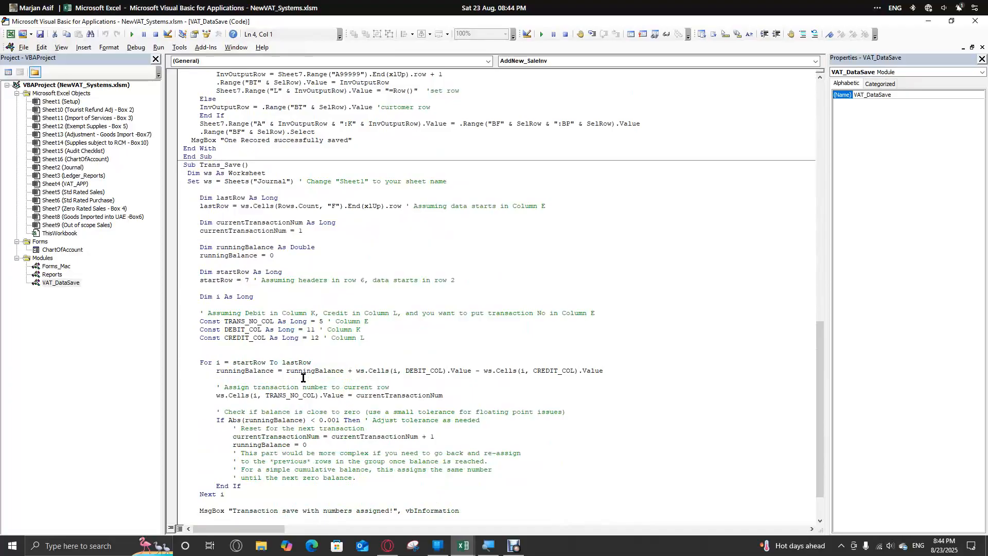
pyautogui.scroll(-2, 302, 379)
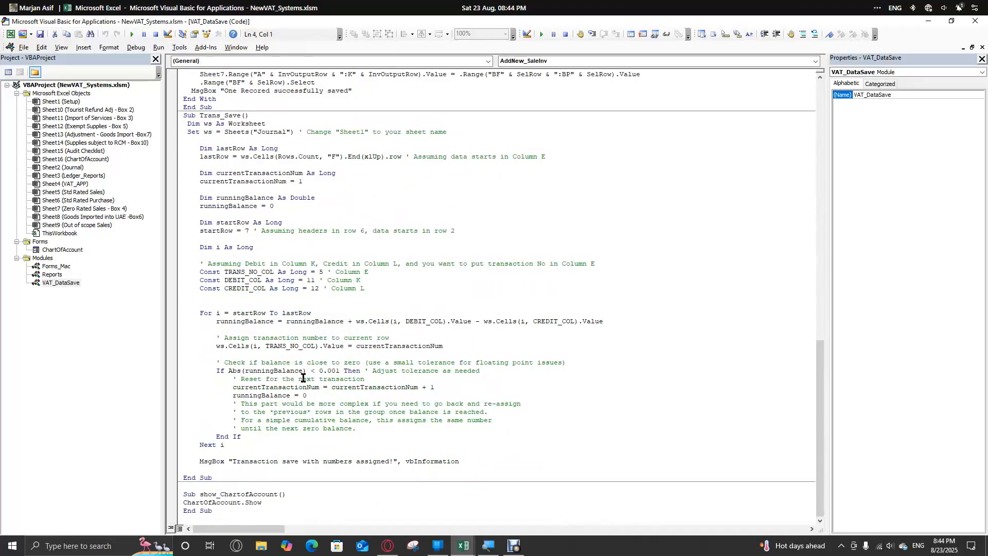
pyautogui.scroll(20, 302, 378)
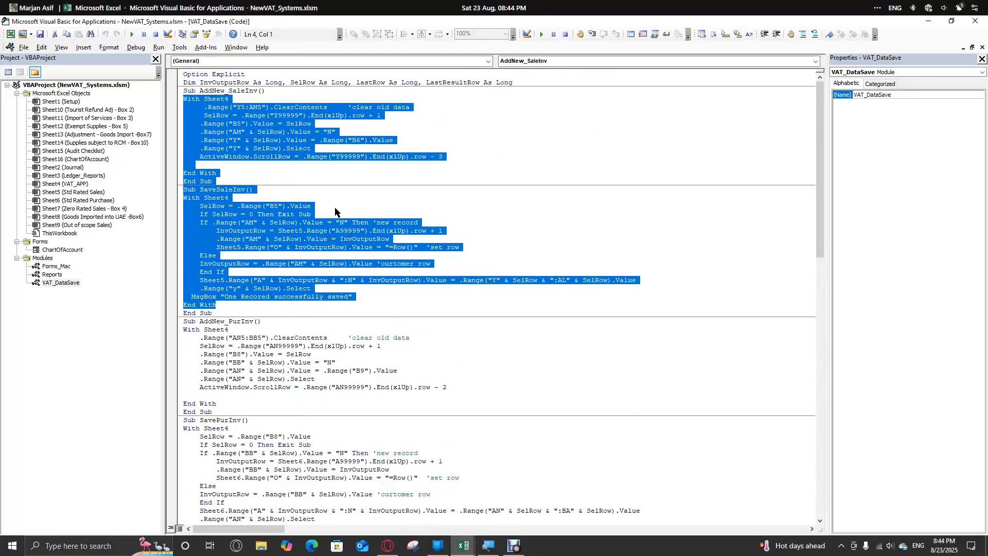
# - Point out the opening and closing With Sheet4 lines of the SaveSaleInv procedure, ending at its SelRow assignment
pyautogui.click(447, 109)
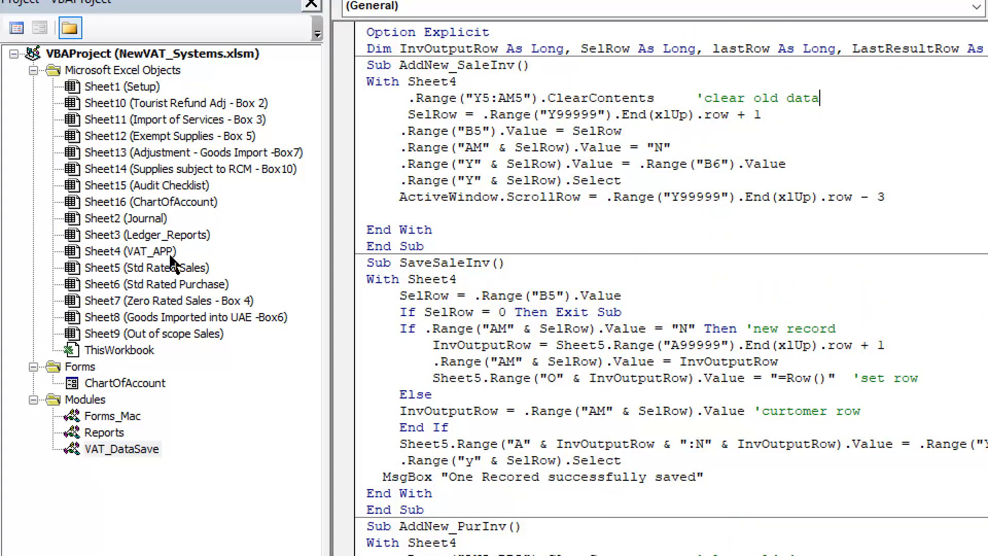
pyautogui.moveTo(467, 282); pyautogui.dragTo(360, 276)
pyautogui.moveTo(423, 493); pyautogui.dragTo(341, 482)
pyautogui.click(400, 298)
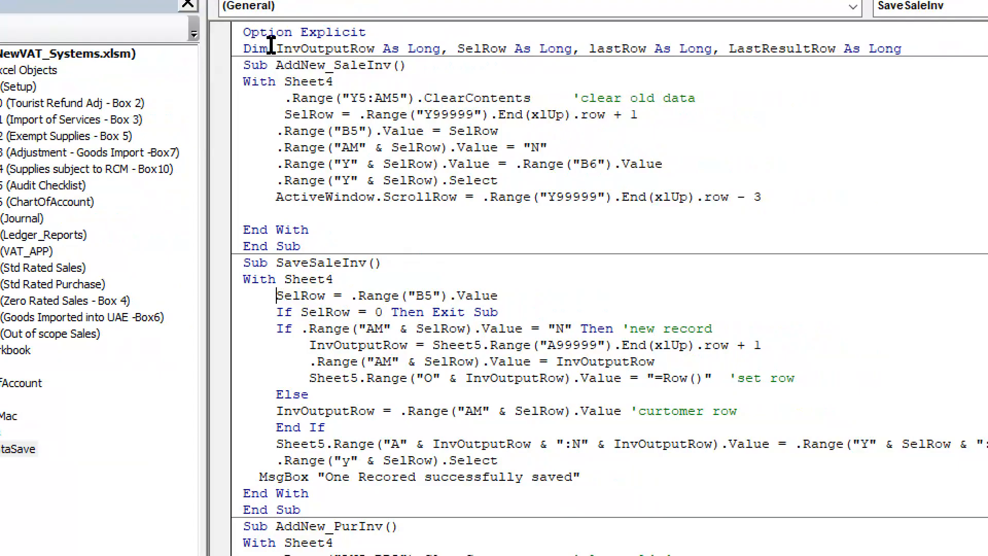
# - Highlight the module's variable declarations, and select the With Sheet4 block of the AddNew_SaleInv procedure for review
pyautogui.moveTo(247, 50); pyautogui.dragTo(580, 49)
pyautogui.click(328, 62)
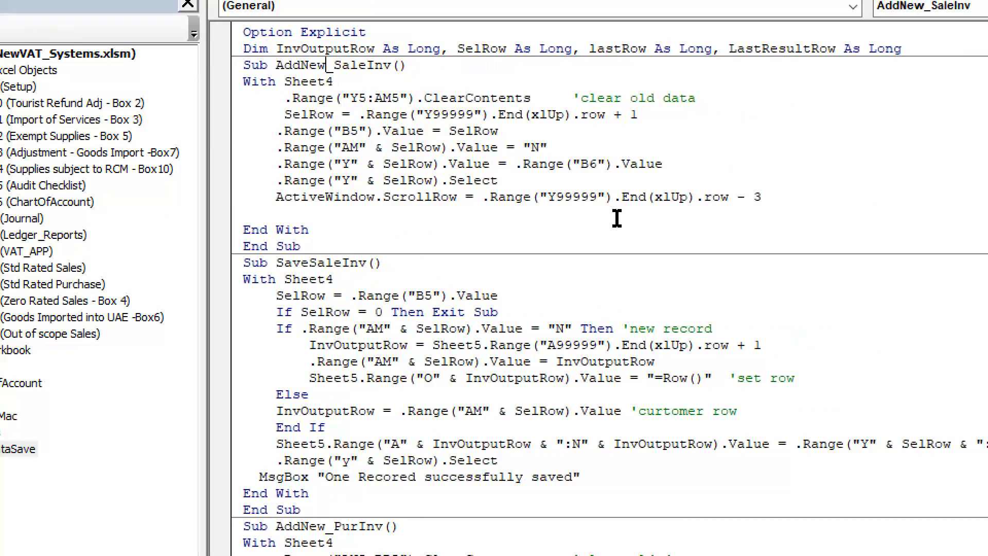
pyautogui.scroll(-1, 669, 419)
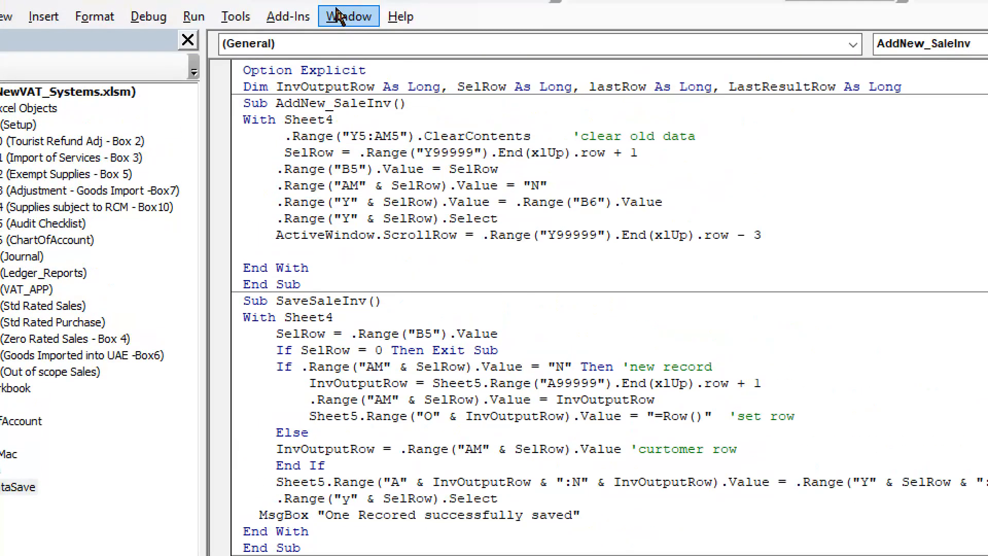
pyautogui.moveTo(247, 122); pyautogui.dragTo(308, 269)
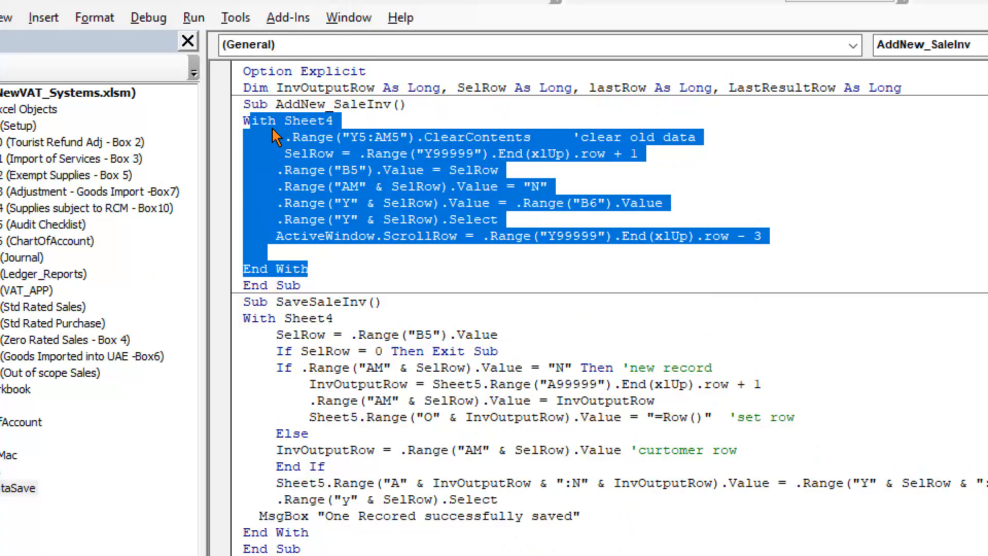
# - Select the whole Dim line declaring InvOutputRow, SelRow, lastRow and LastResultRow to examine the shared variables
pyautogui.click(252, 84)
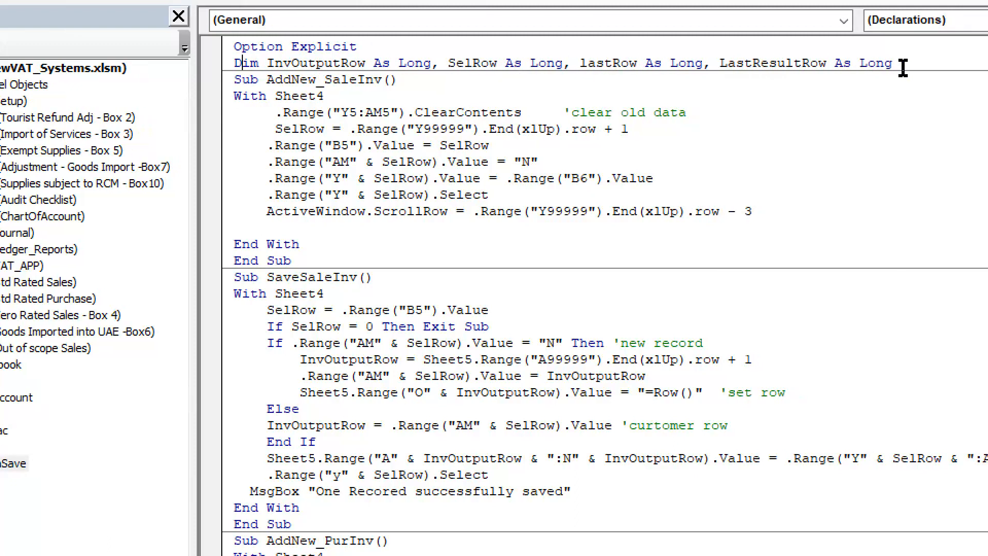
pyautogui.moveTo(900, 63); pyautogui.dragTo(492, 52)
pyautogui.moveTo(251, 72); pyautogui.dragTo(225, 65)
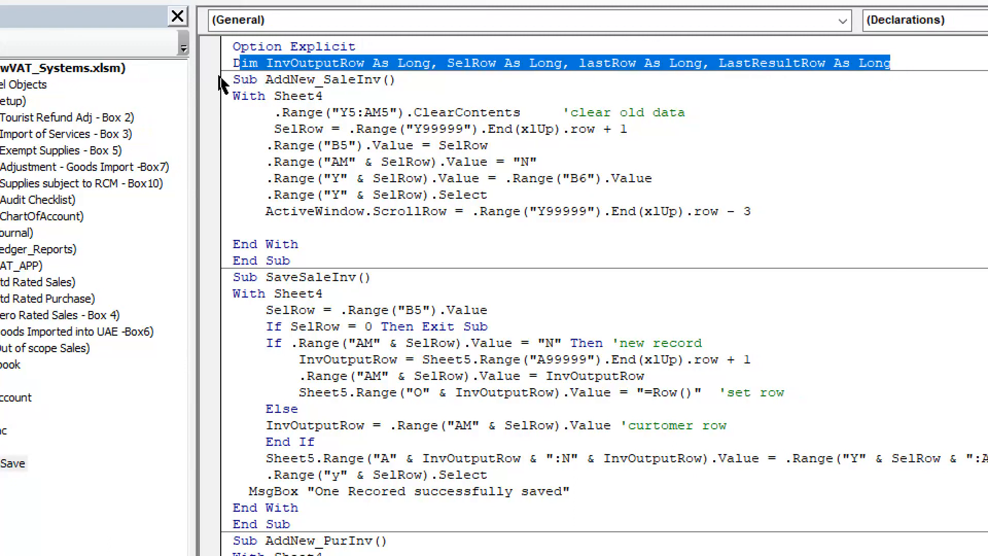
# - Highlight the opening With Sheet4 line and the closing End With line of the SaveSaleInv procedure
pyautogui.scroll(-1, 288, 272)
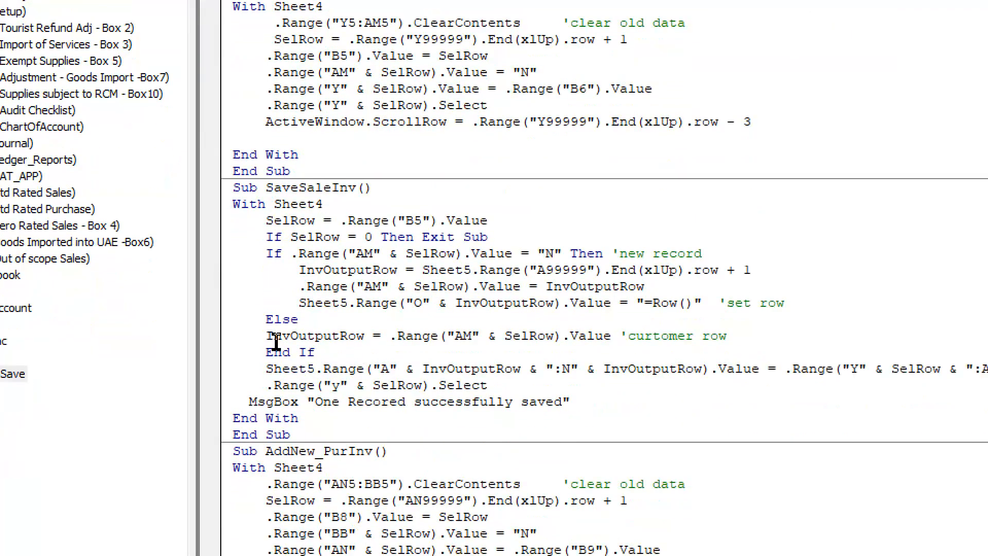
pyautogui.moveTo(233, 204); pyautogui.dragTo(322, 204)
pyautogui.moveTo(297, 418); pyautogui.dragTo(232, 418)
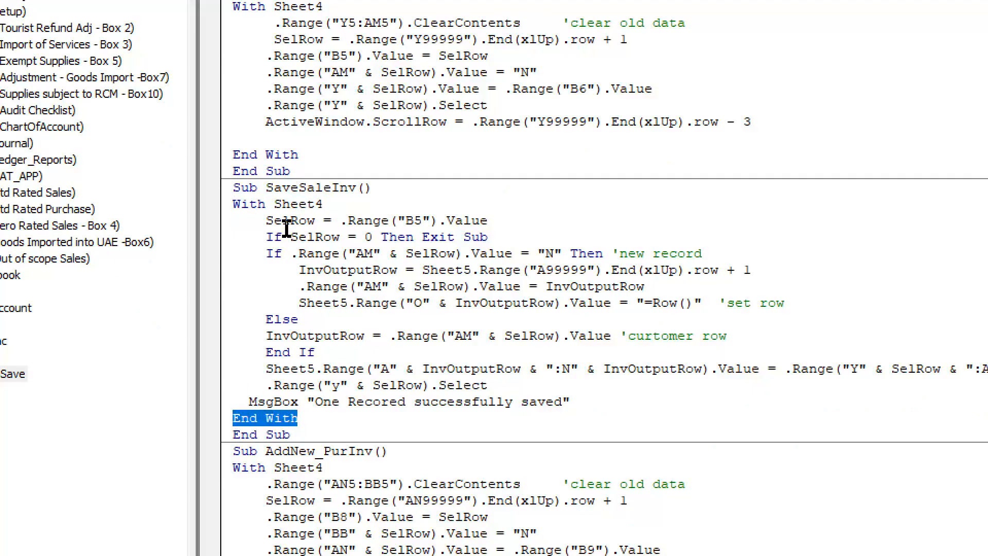
pyautogui.click(232, 204)
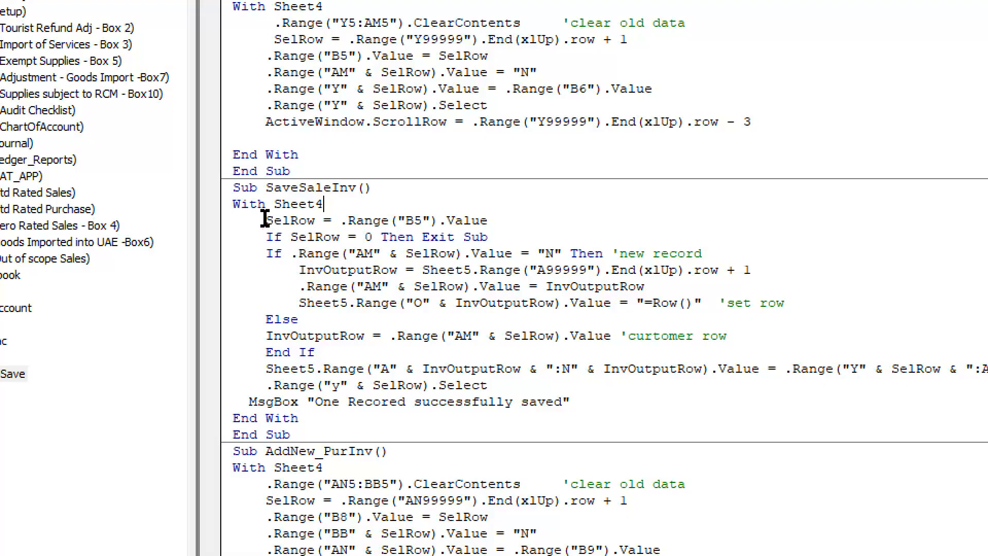
# - Examine SaveSaleInv's SelRow assignment from cell B5 and the Then Exit Sub condition for a SelRow of 0
pyautogui.moveTo(265, 220); pyautogui.dragTo(315, 221)
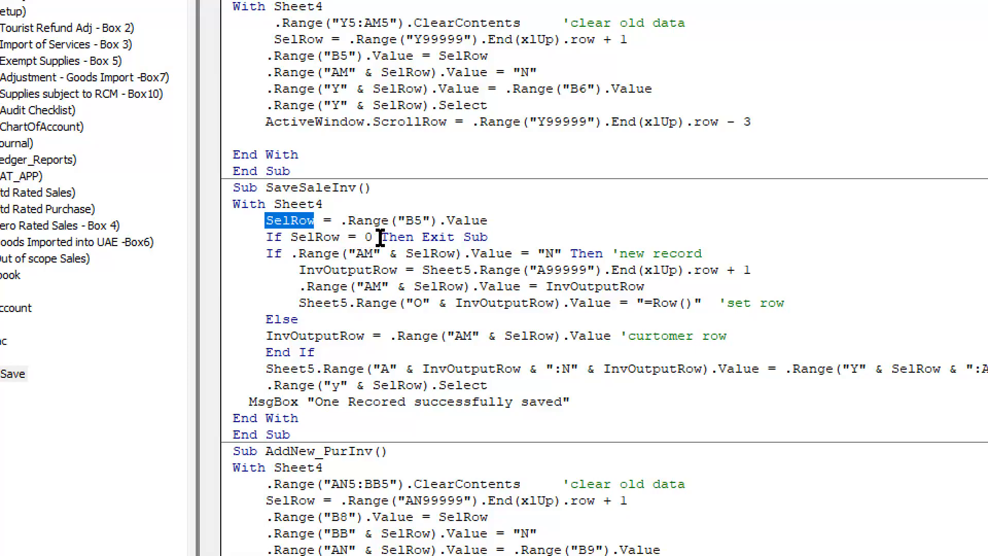
pyautogui.moveTo(381, 238); pyautogui.dragTo(497, 238)
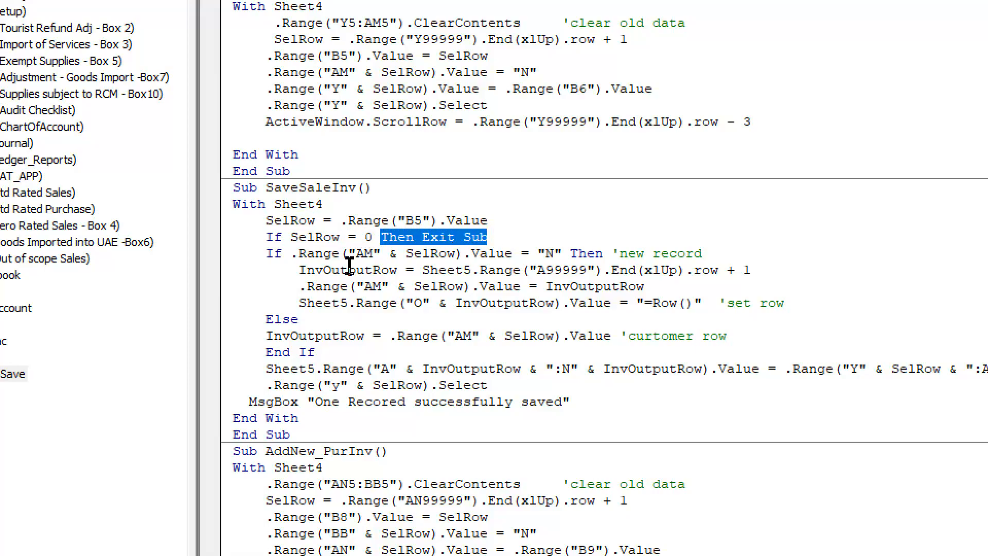
pyautogui.moveTo(265, 221); pyautogui.dragTo(308, 222)
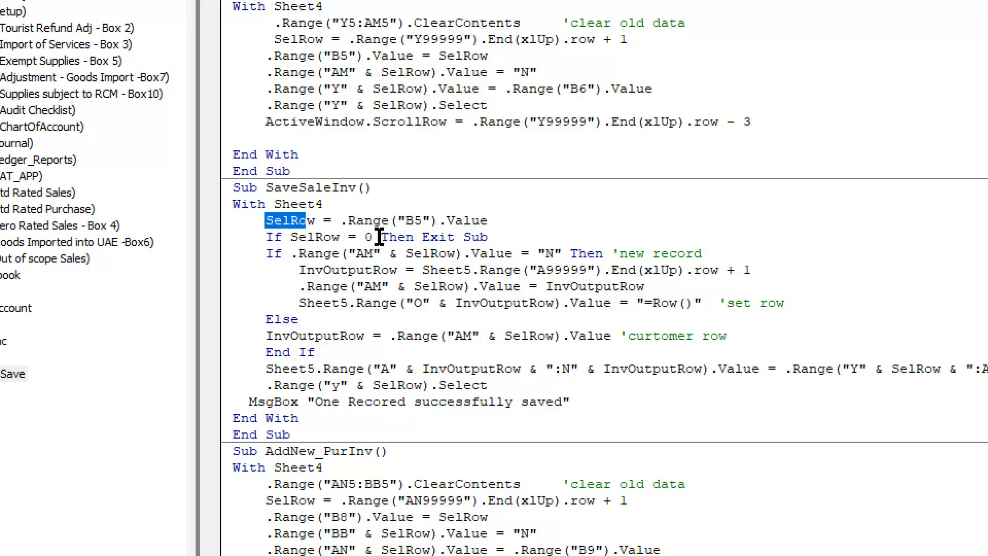
pyautogui.click(411, 220)
pyautogui.moveTo(410, 220); pyautogui.dragTo(474, 220)
pyautogui.doubleClick(368, 236)
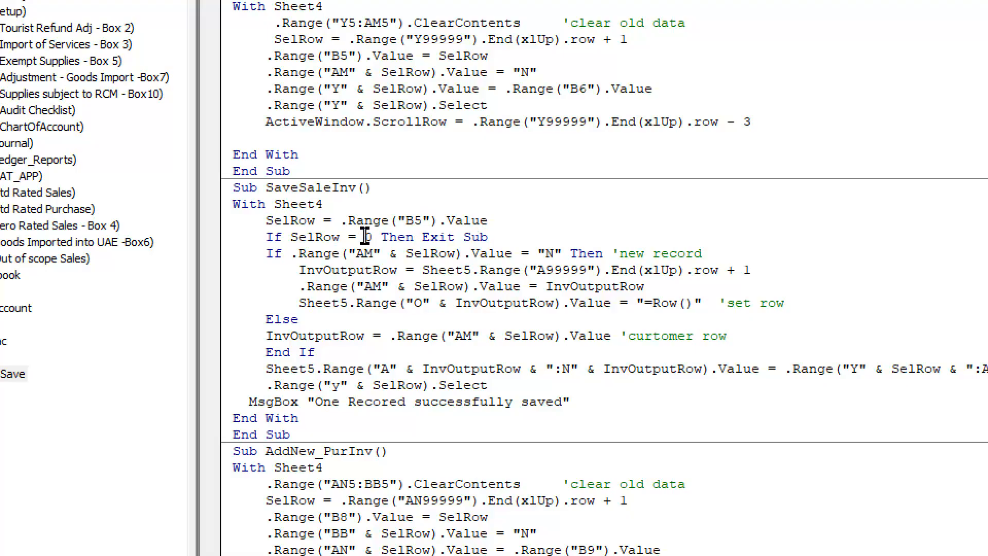
pyautogui.moveTo(385, 237); pyautogui.dragTo(487, 236)
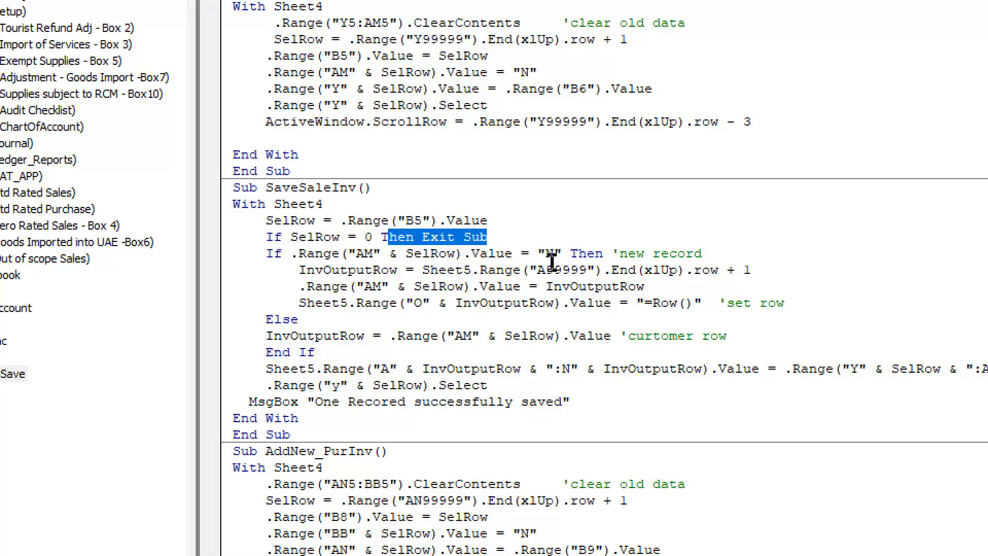
# - Highlight the 'new record comment, and switch to the workbook's Invoices/VAT Output page to inspect the record flag in column AM, row 5
pyautogui.moveTo(612, 254); pyautogui.dragTo(701, 254)
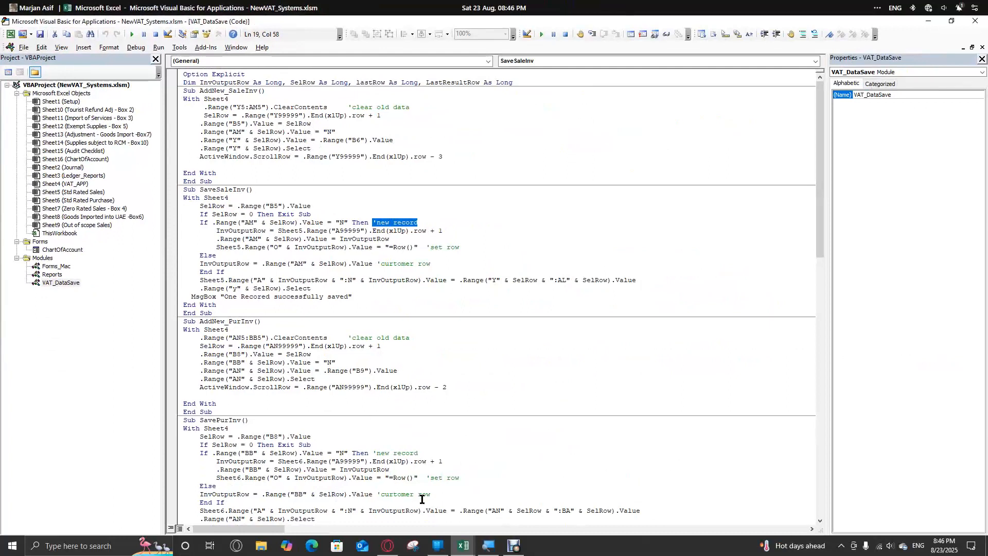
pyautogui.click(462, 546)
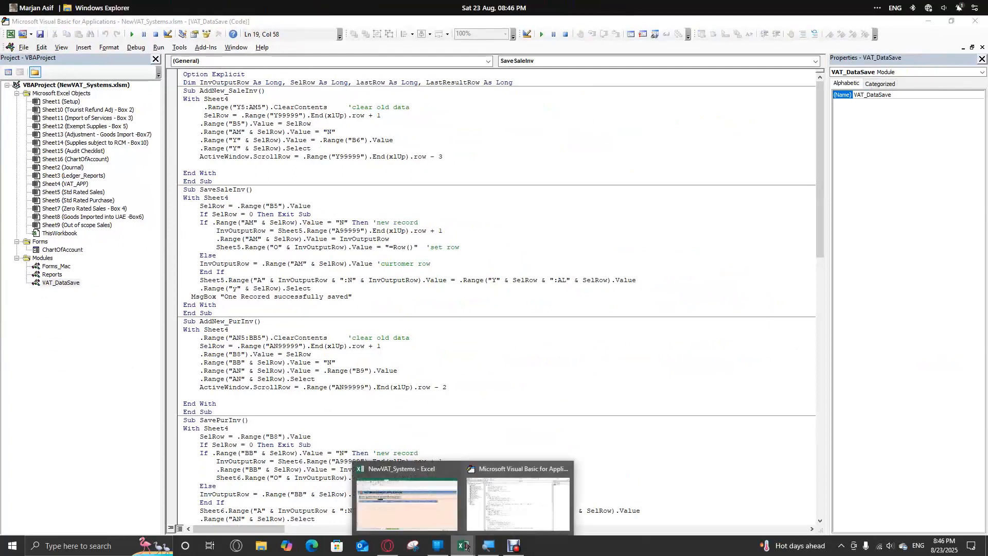
pyautogui.click(440, 508)
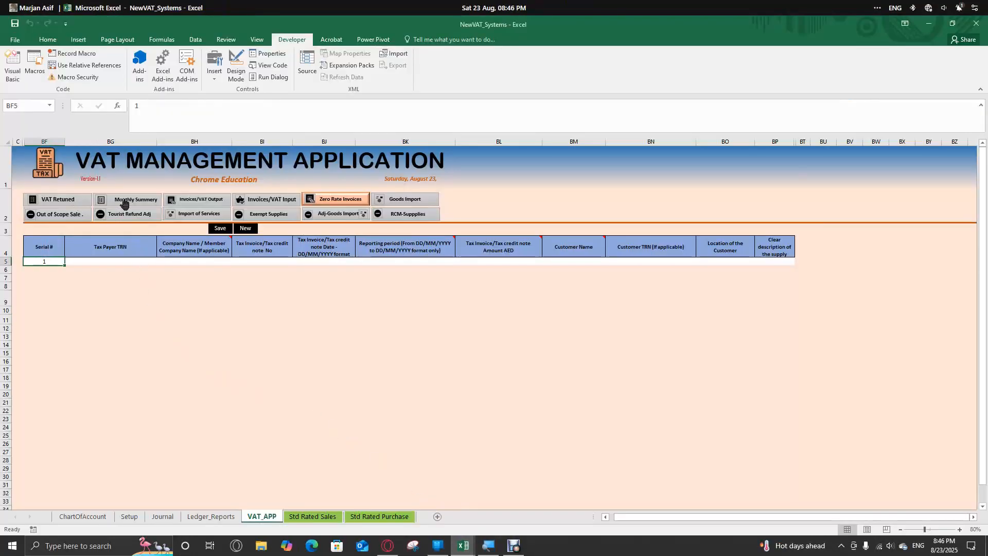
pyautogui.click(187, 199)
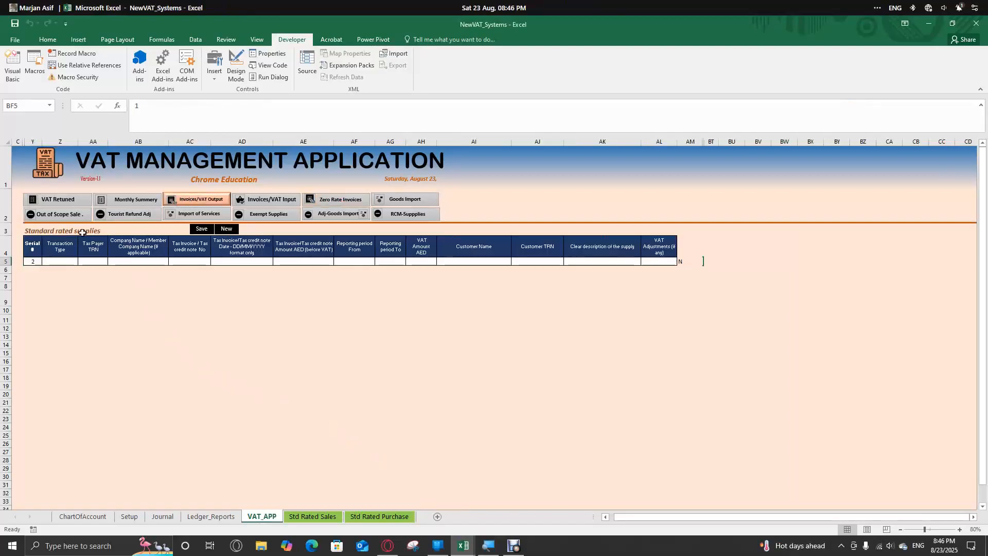
pyautogui.click(687, 261)
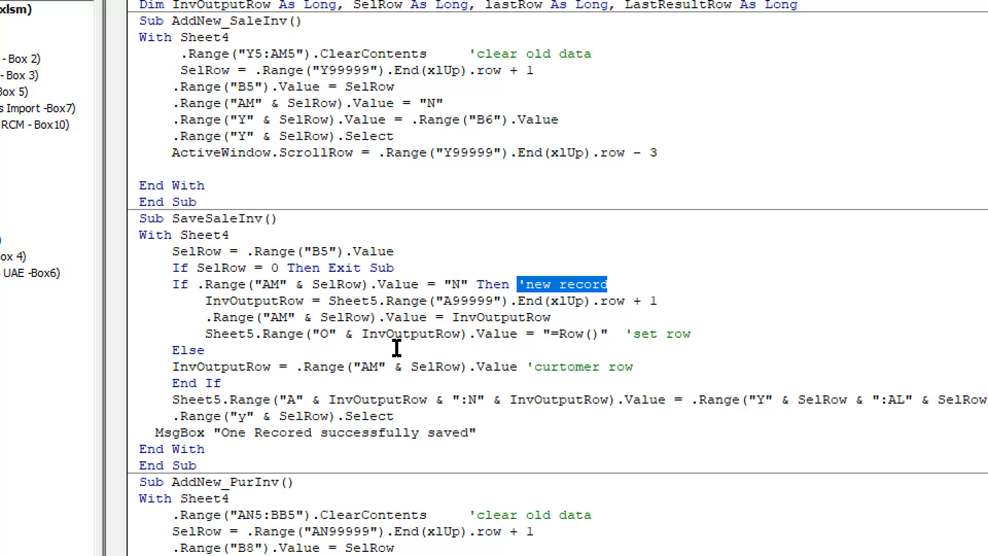
# - Examine each part of SaveSaleInv's InvOutputRow assignment: Sheet5, the A99999 range, the row property and the + 1
pyautogui.doubleClick(353, 300)
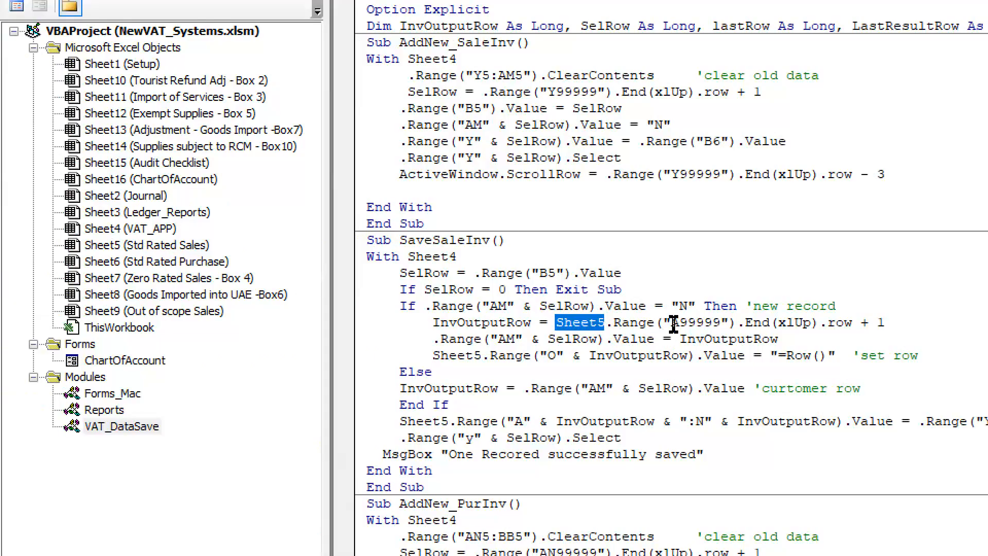
pyautogui.moveTo(672, 322); pyautogui.dragTo(714, 323)
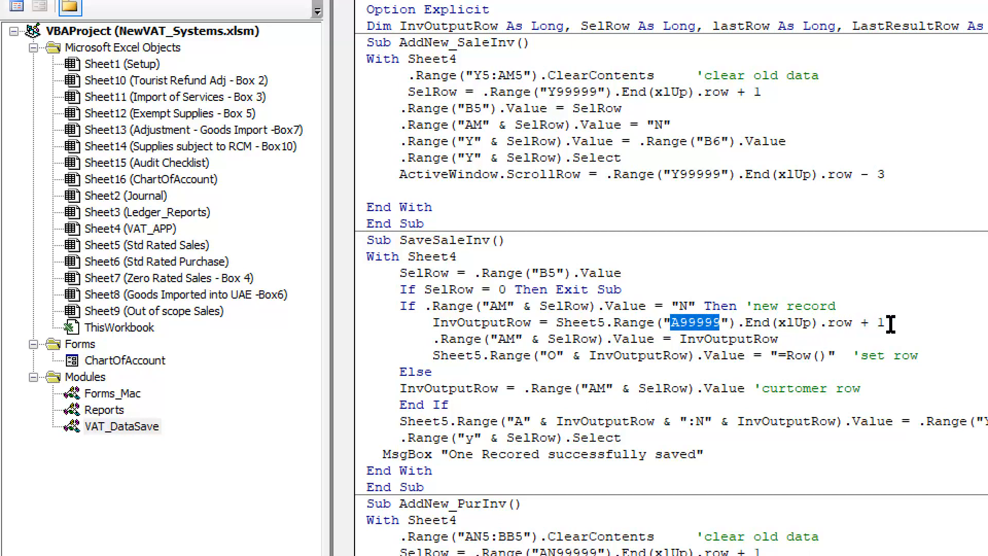
pyautogui.moveTo(886, 323); pyautogui.dragTo(554, 322)
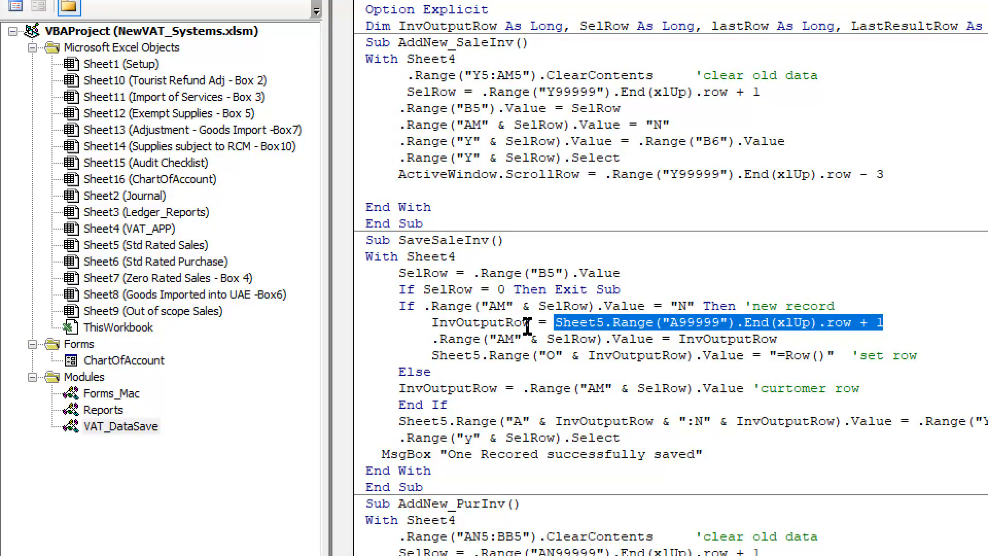
pyautogui.moveTo(536, 324); pyautogui.dragTo(435, 322)
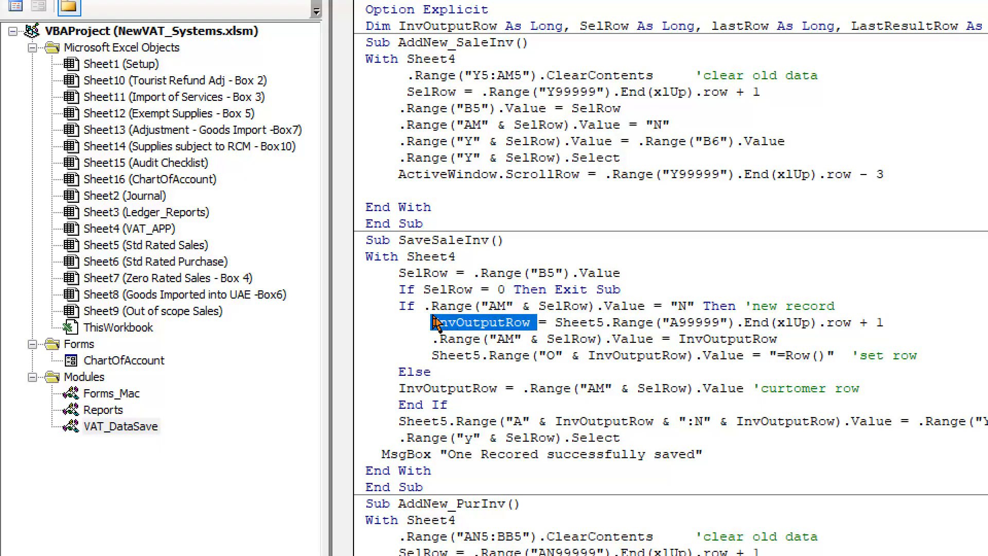
pyautogui.click(553, 325)
pyautogui.moveTo(558, 324); pyautogui.dragTo(857, 322)
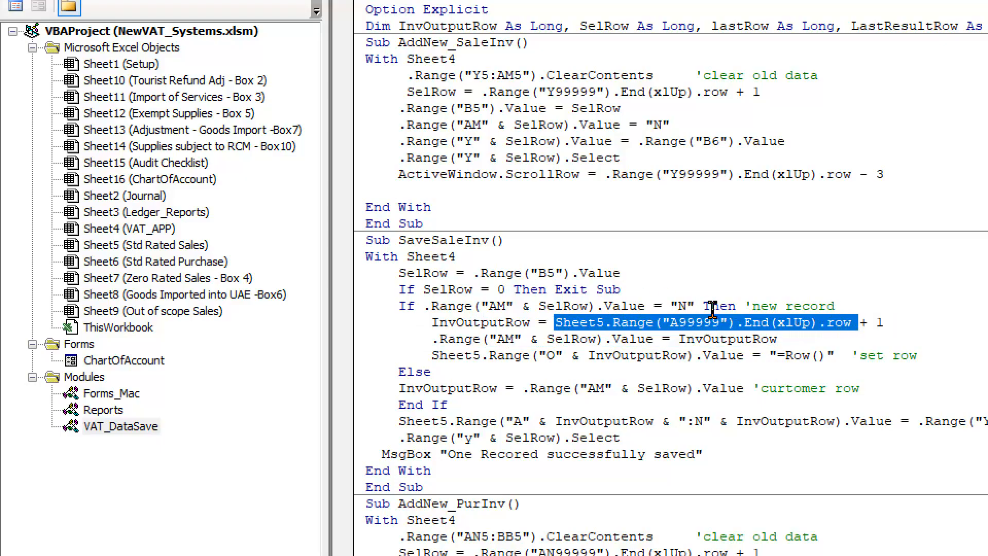
pyautogui.click(868, 323)
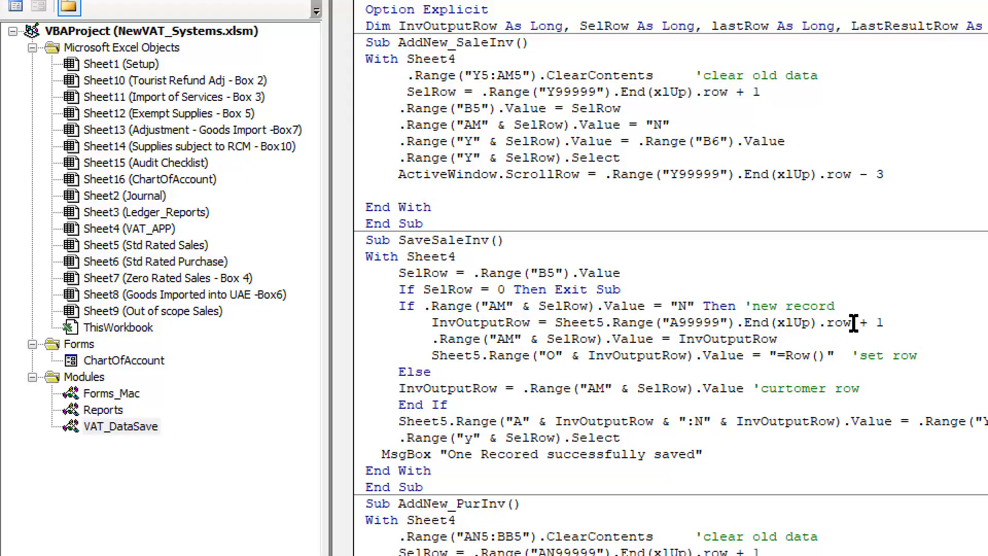
pyautogui.moveTo(853, 323); pyautogui.dragTo(838, 323)
pyautogui.click(854, 323)
pyautogui.moveTo(853, 324); pyautogui.dragTo(430, 326)
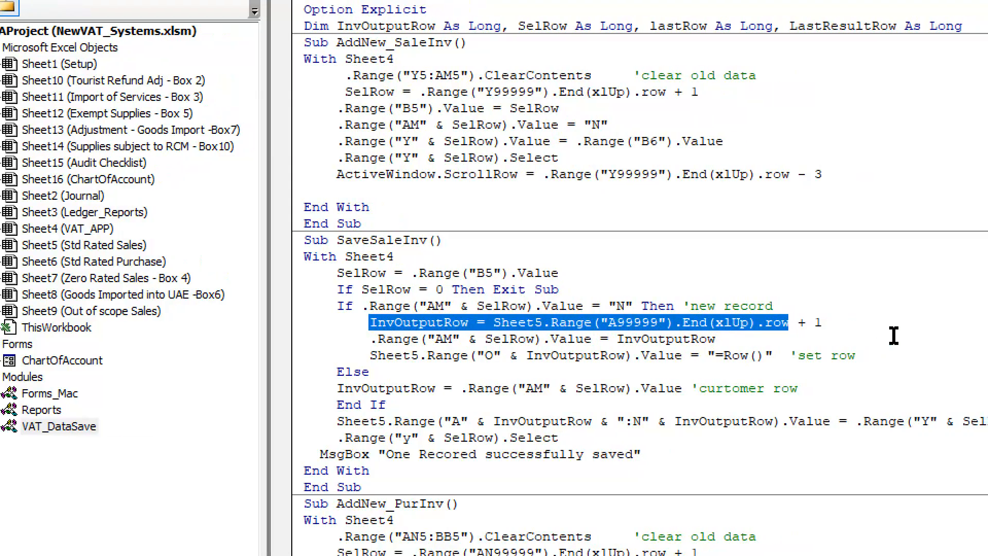
pyautogui.moveTo(830, 322); pyautogui.dragTo(816, 321)
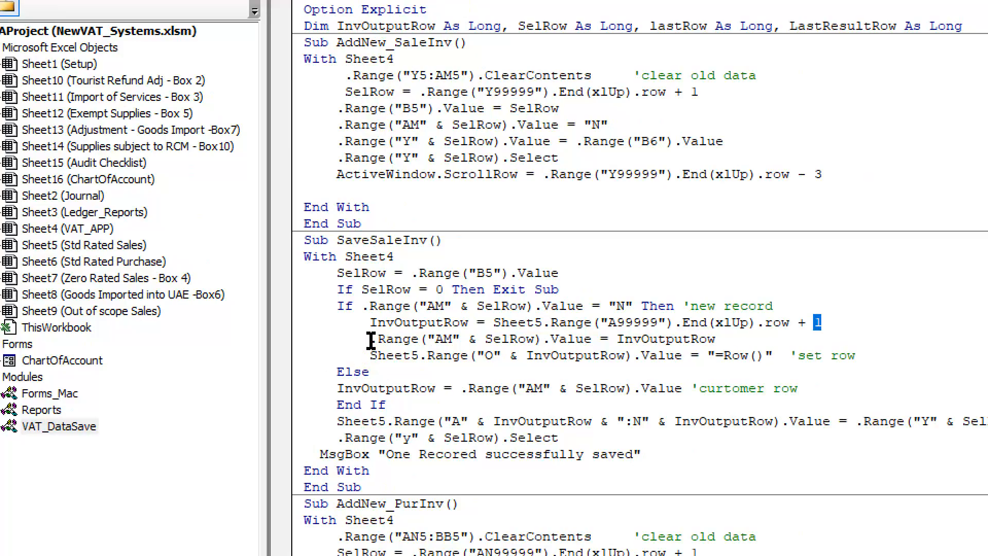
# - Examine how InvOutputRow is written to column AM, and highlight the start of the "=Row()" formula for Sheet5 column O
pyautogui.moveTo(371, 340); pyautogui.dragTo(378, 340)
pyautogui.moveTo(371, 323); pyautogui.dragTo(468, 324)
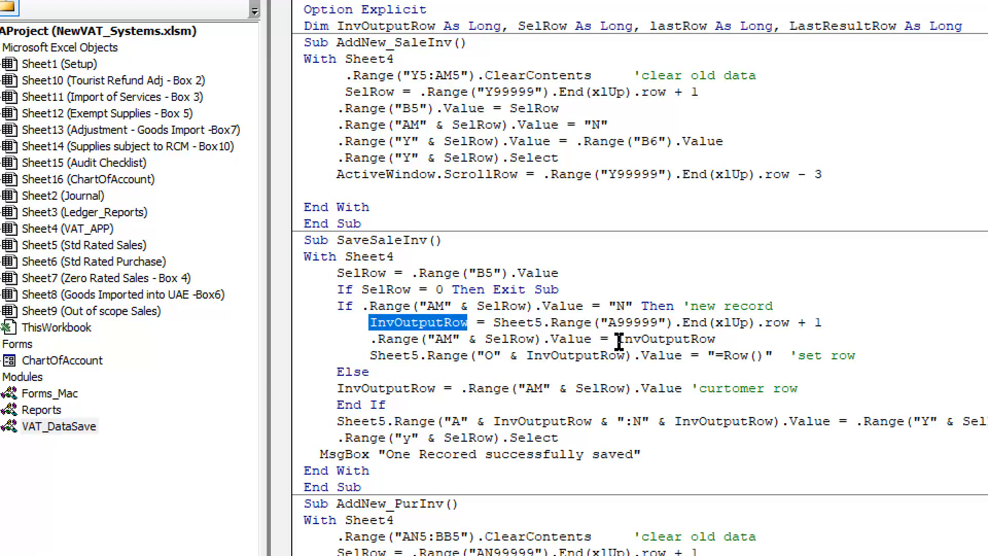
pyautogui.moveTo(435, 339); pyautogui.dragTo(457, 340)
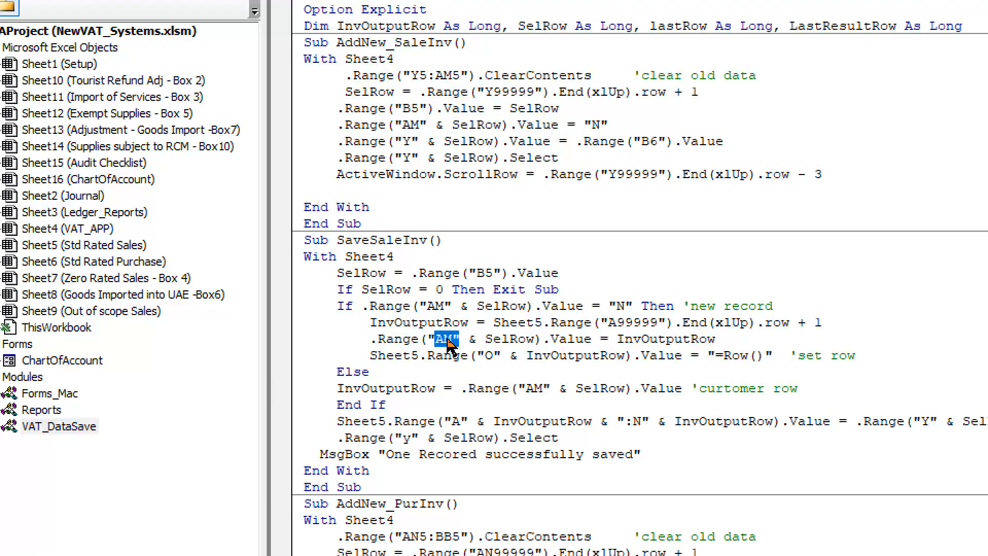
pyautogui.moveTo(616, 340); pyautogui.dragTo(716, 339)
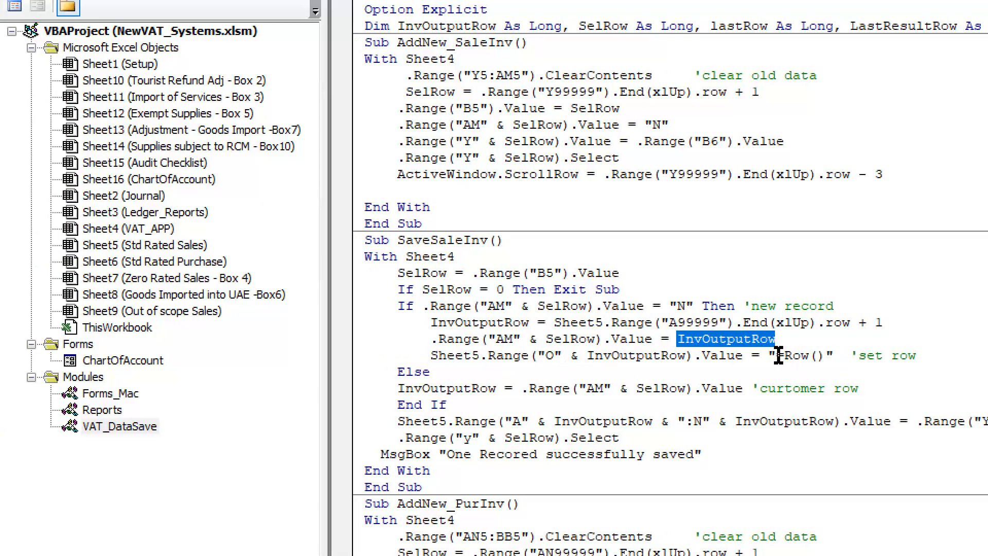
pyautogui.moveTo(768, 355); pyautogui.dragTo(799, 355)
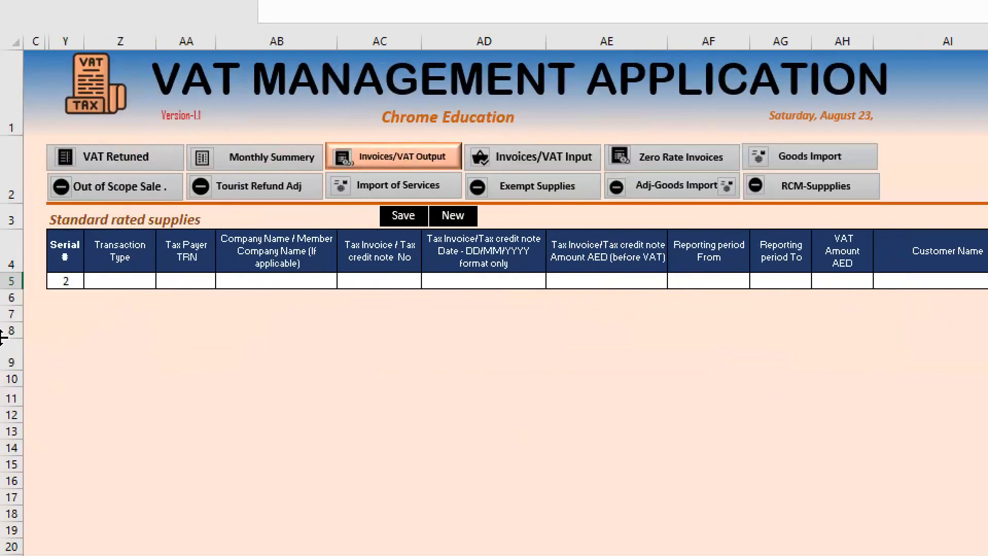
# - Try the formula =row() in cell Y7 of the VAT_APP sheet to demonstrate the row number function
pyautogui.click(0, 301)
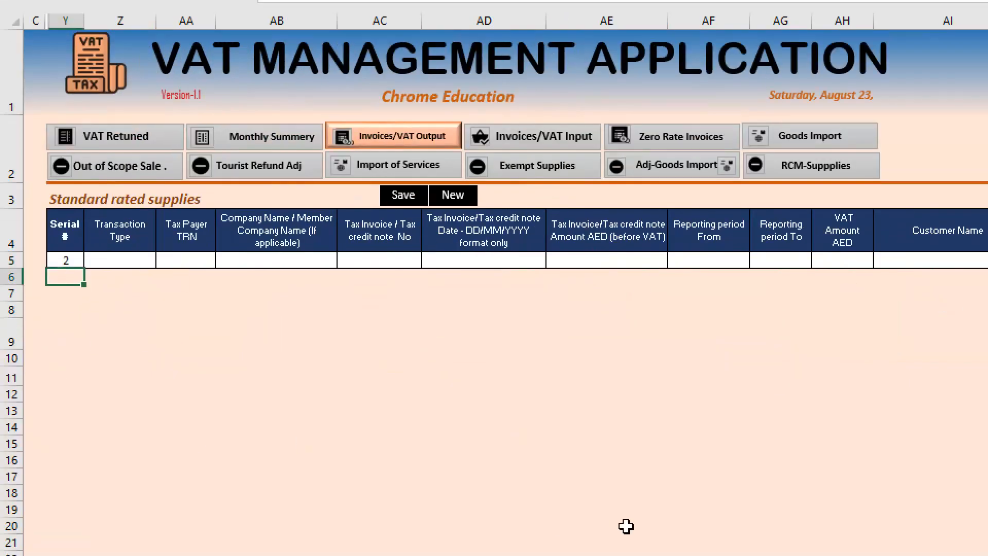
pyautogui.press('Down')
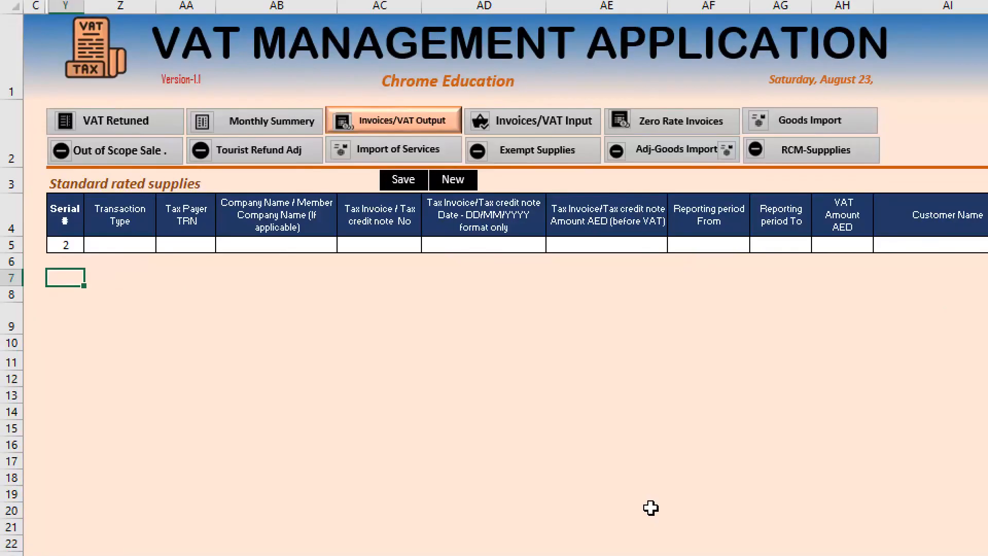
pyautogui.write('=row')
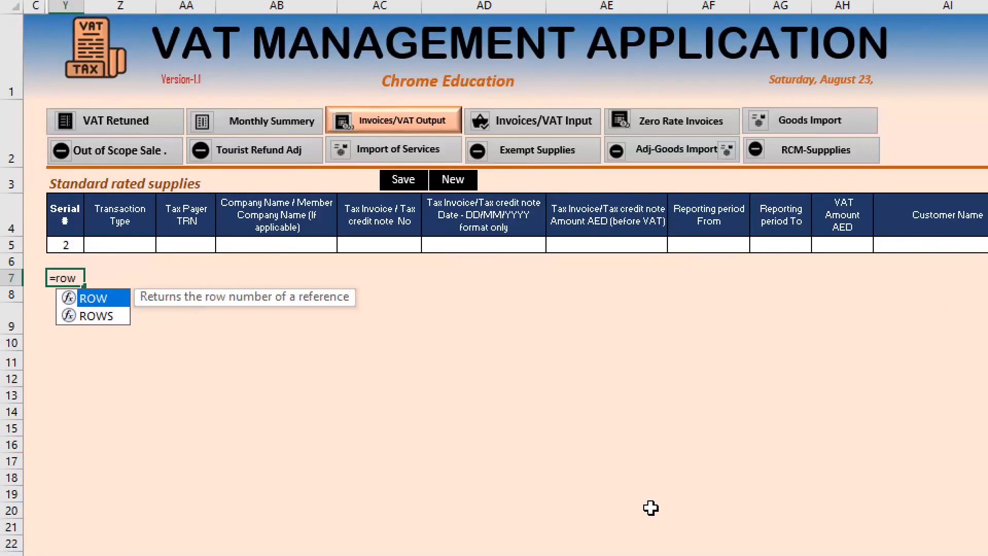
pyautogui.write('()')
pyautogui.hotkey('ctrl', 'Return')
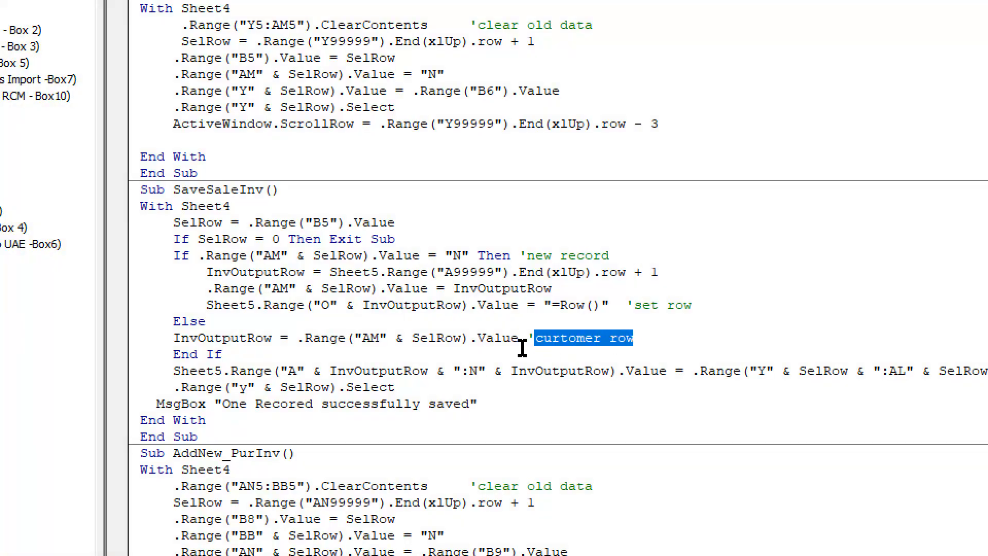
# - Compare the new-record If branch of SaveSaleInv with its Else branch, which takes InvOutputRow from column AM, up to End If
pyautogui.moveTo(690, 302); pyautogui.dragTo(174, 256)
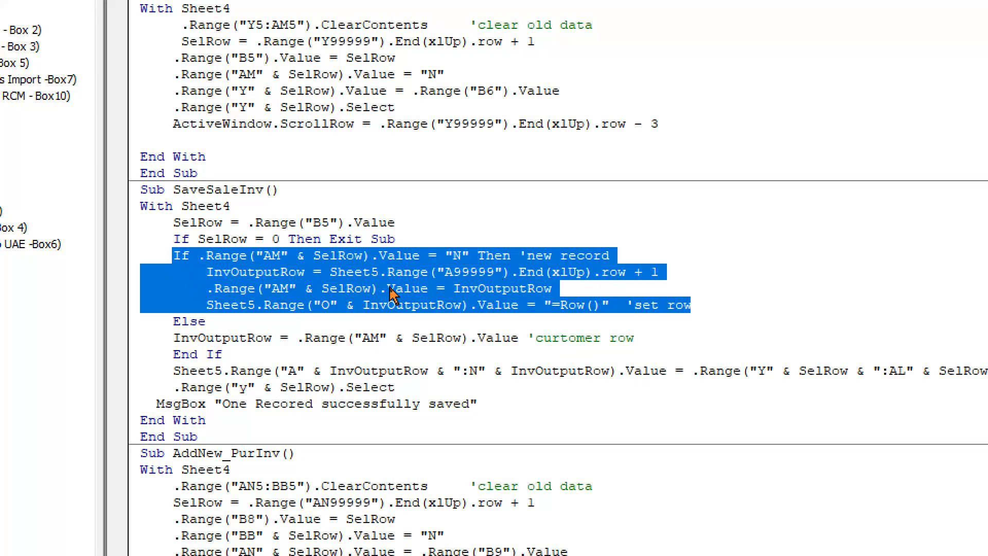
pyautogui.click(175, 338)
pyautogui.moveTo(210, 277); pyautogui.dragTo(592, 272)
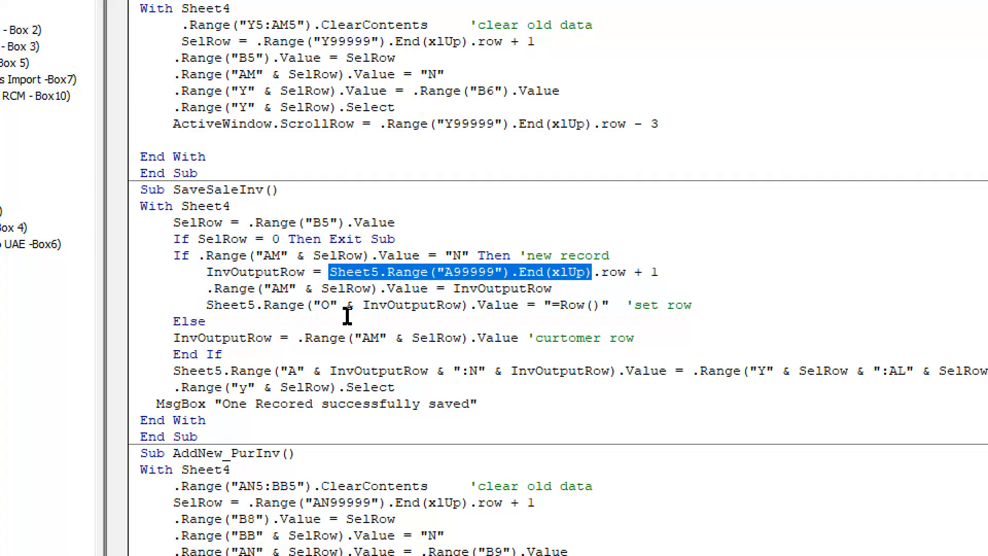
pyautogui.moveTo(299, 337); pyautogui.dragTo(656, 338)
pyautogui.click(250, 358)
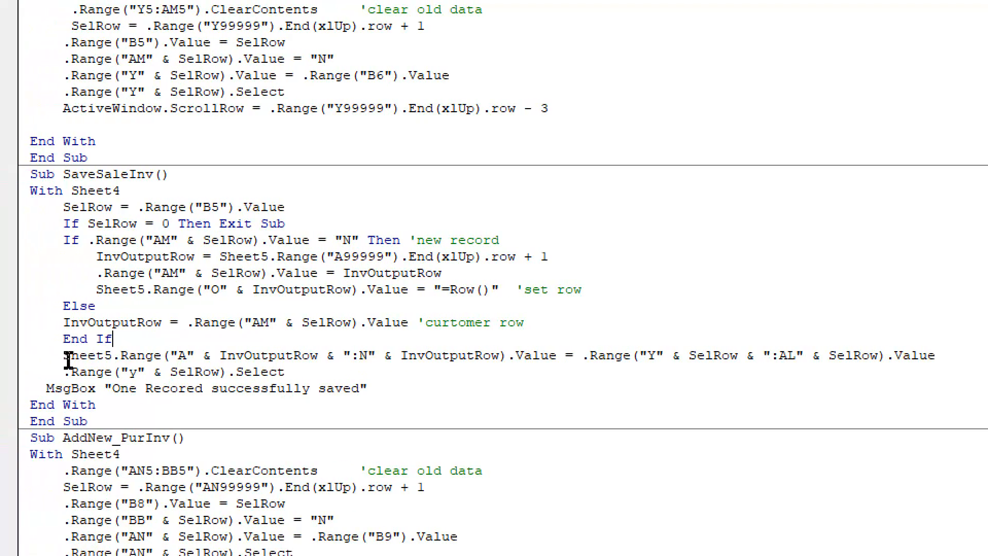
# - Highlight the Sheet5 A:N target and Y:AL source in the data transfer line, and select the matching entry row from Y5 in the workbook
pyautogui.moveTo(180, 355); pyautogui.dragTo(565, 355)
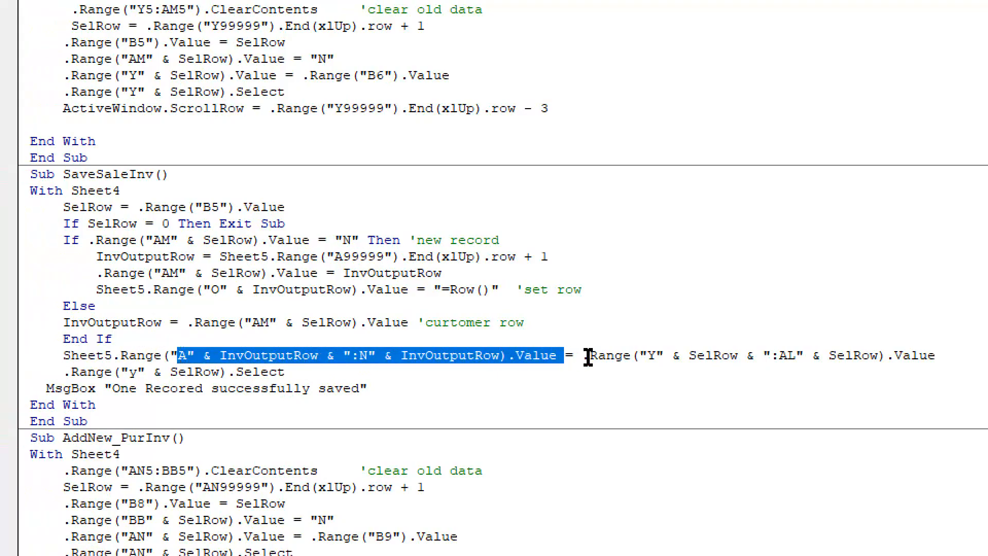
pyautogui.click(651, 355)
pyautogui.moveTo(651, 355); pyautogui.dragTo(803, 355)
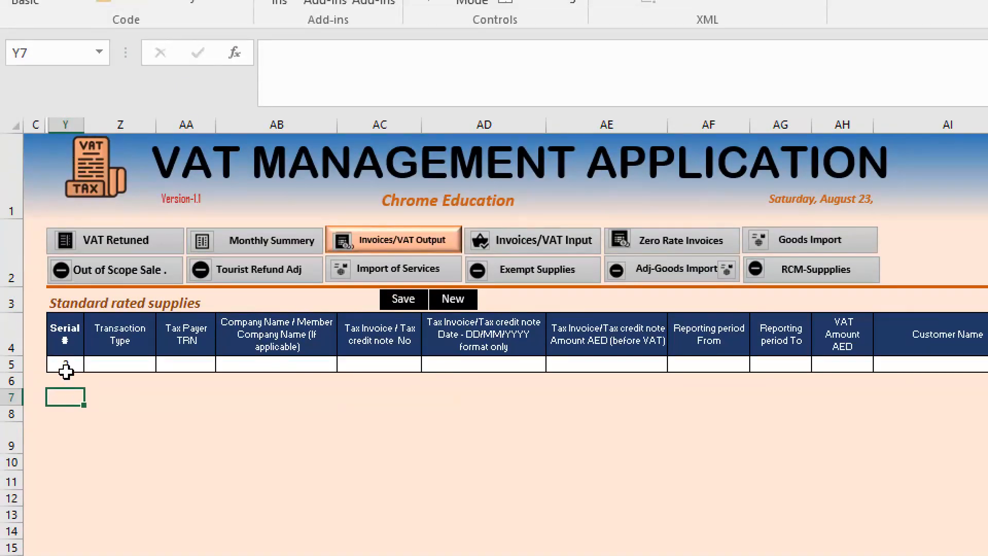
pyautogui.moveTo(66, 369); pyautogui.dragTo(868, 364)
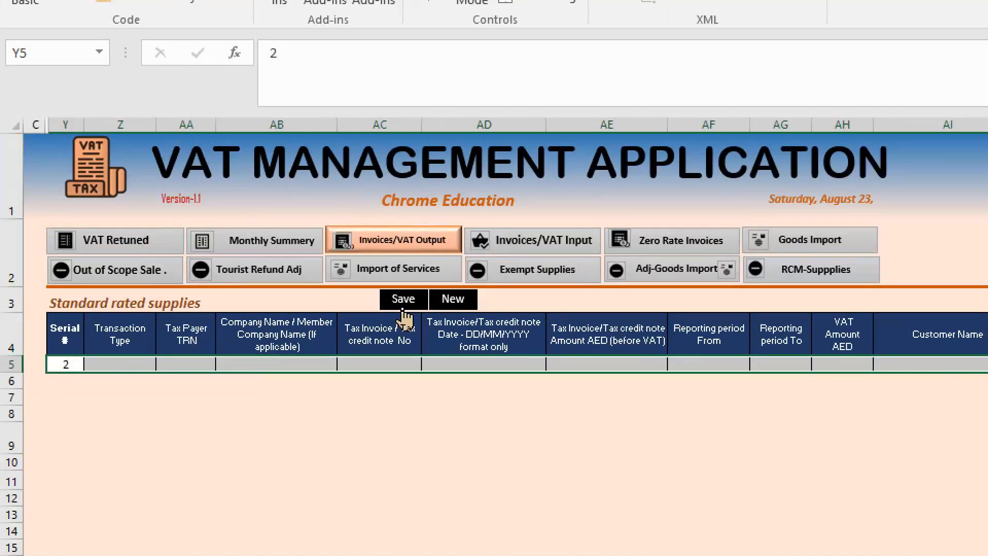
# - Highlight the data transfer line and the MsgBox text in SaveSaleInv, and select the procedure body from With Sheet4 to End Sub
pyautogui.hotkey('alt', 'Tab')
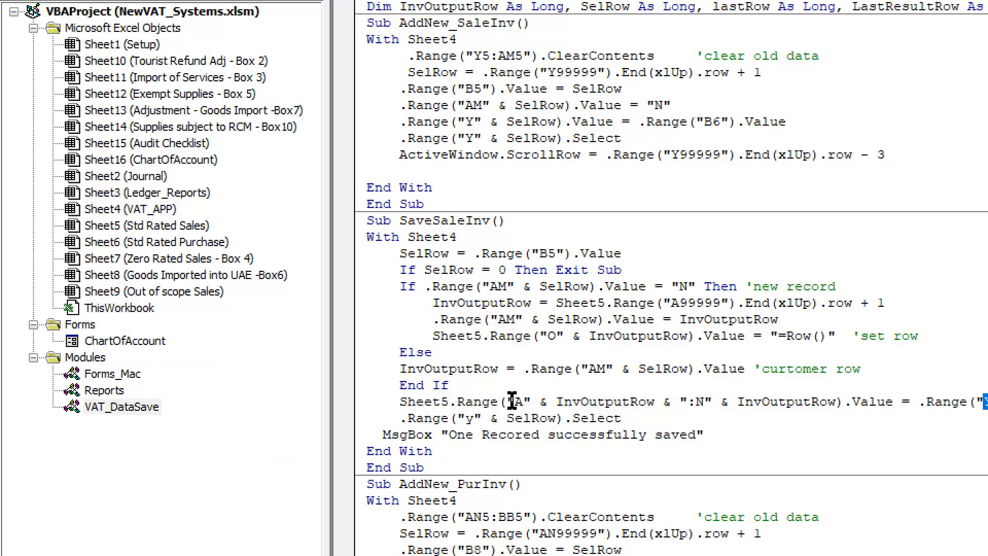
pyautogui.moveTo(514, 402); pyautogui.dragTo(873, 405)
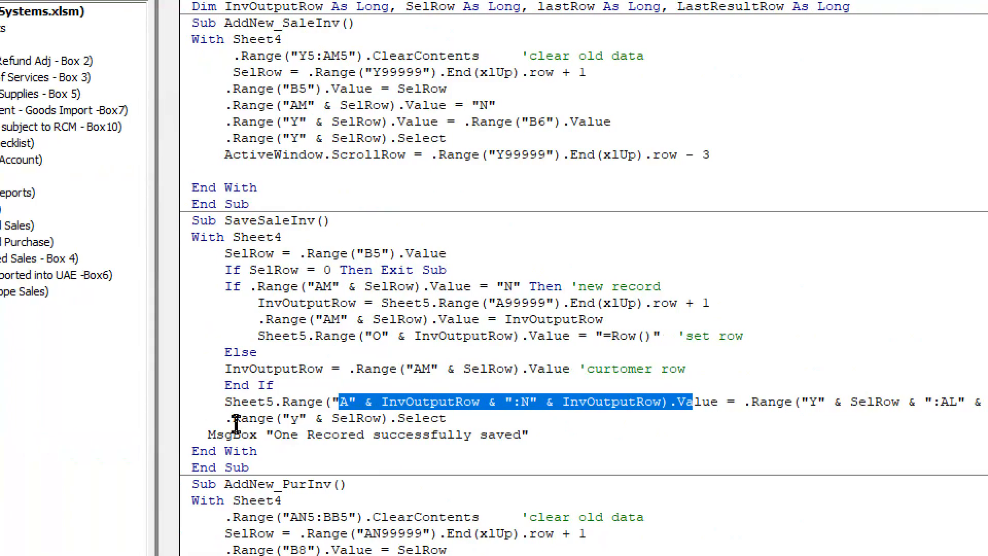
pyautogui.click(476, 420)
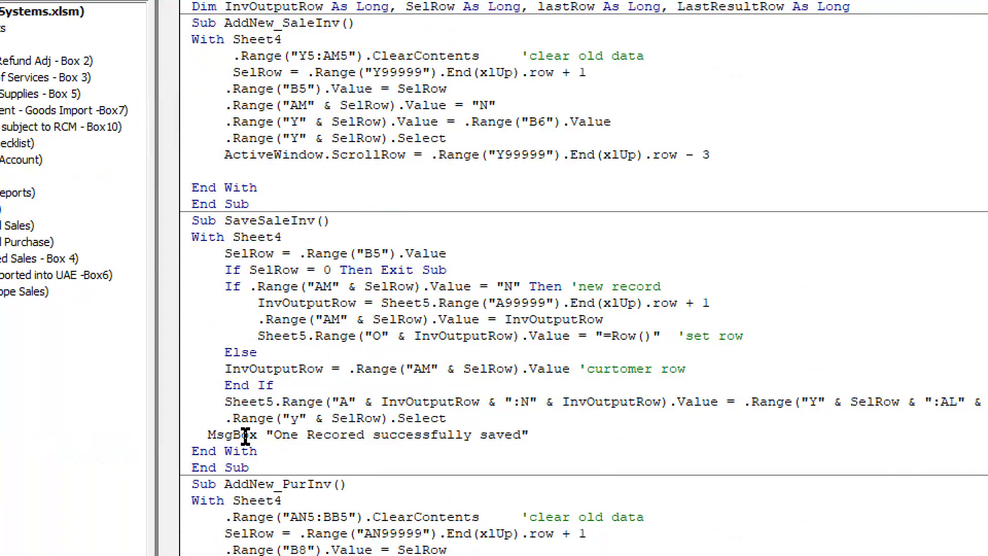
pyautogui.moveTo(273, 435); pyautogui.dragTo(537, 435)
pyautogui.click(186, 452)
pyautogui.click(251, 467)
pyautogui.moveTo(251, 467); pyautogui.dragTo(177, 236)
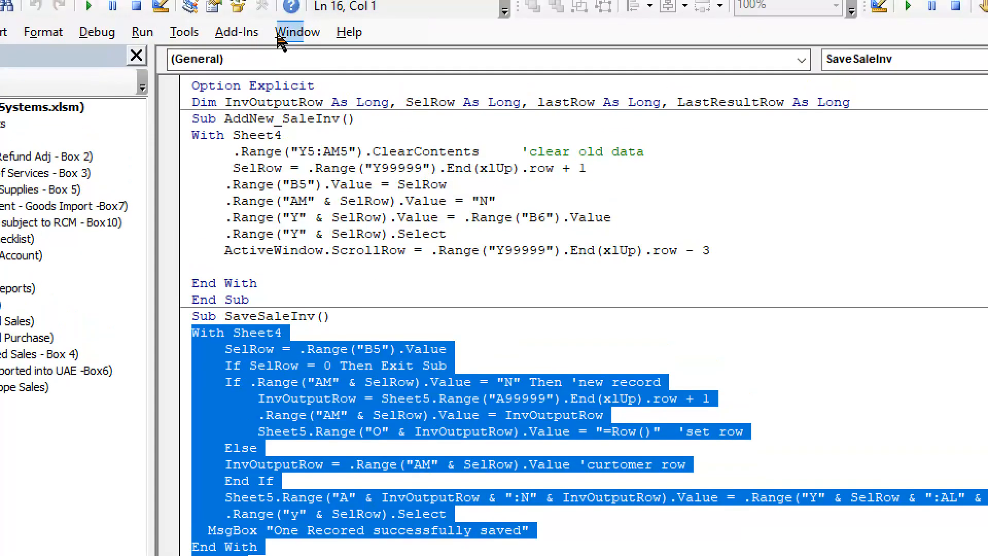
# - Examine the AddNew_SaleInv name, its With Sheet4 and End With lines, and the ClearContents statement for Y5:AM5
pyautogui.moveTo(225, 118); pyautogui.dragTo(339, 112)
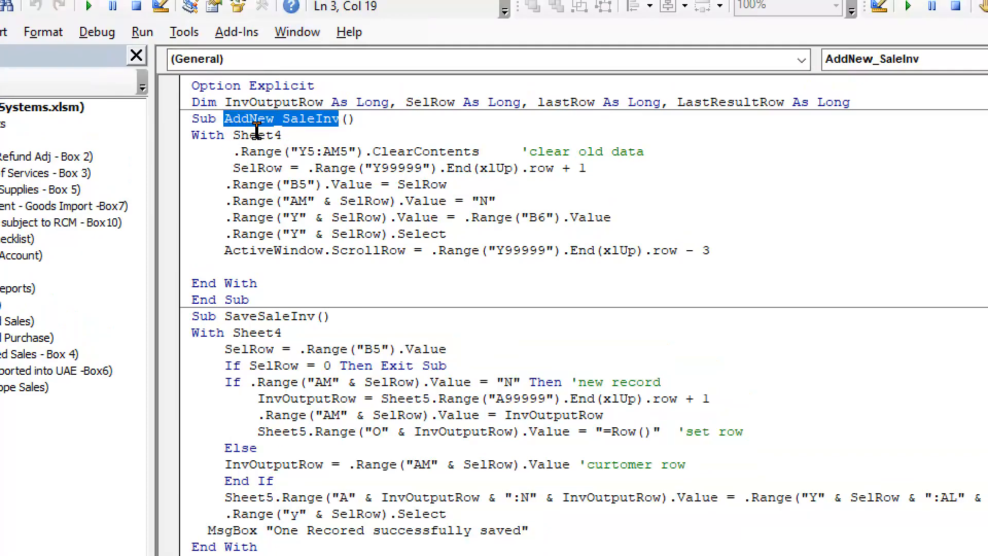
pyautogui.moveTo(198, 135); pyautogui.dragTo(282, 133)
pyautogui.moveTo(263, 284); pyautogui.dragTo(253, 301)
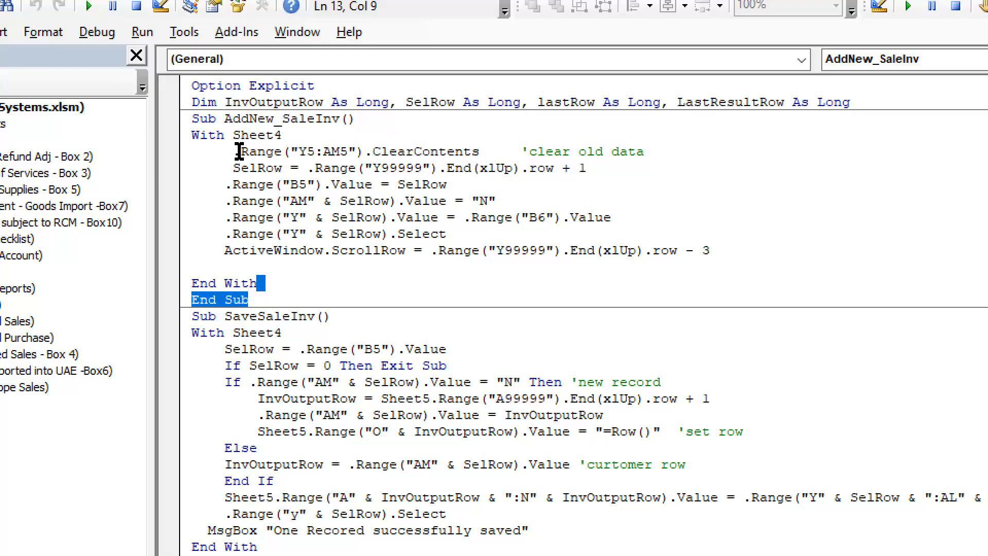
pyautogui.moveTo(234, 151); pyautogui.dragTo(669, 152)
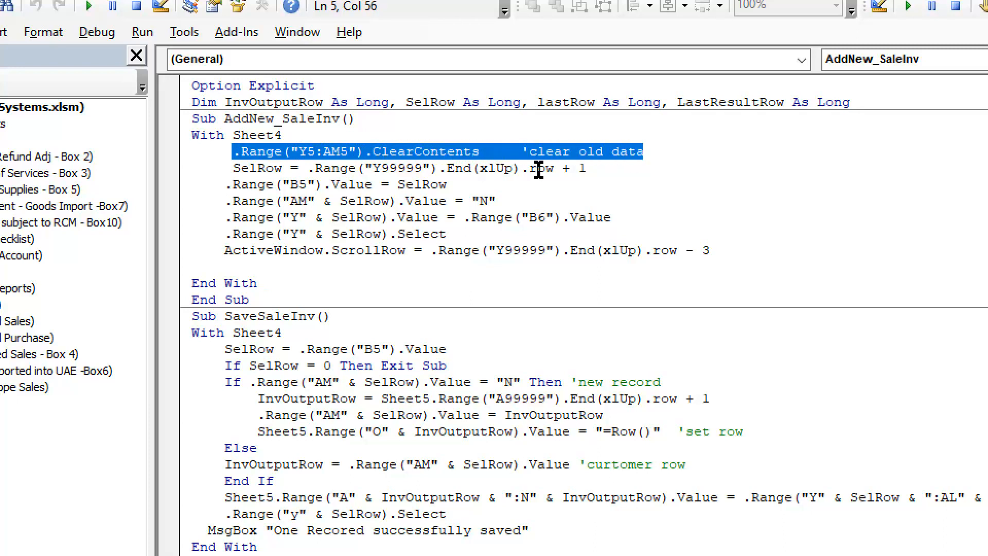
pyautogui.click(530, 168)
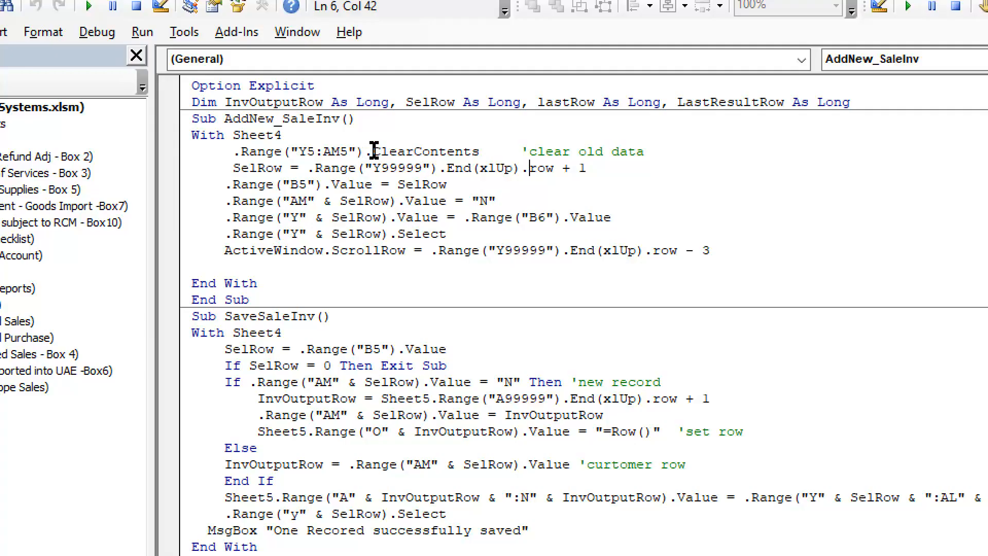
pyautogui.moveTo(371, 151); pyautogui.dragTo(446, 152)
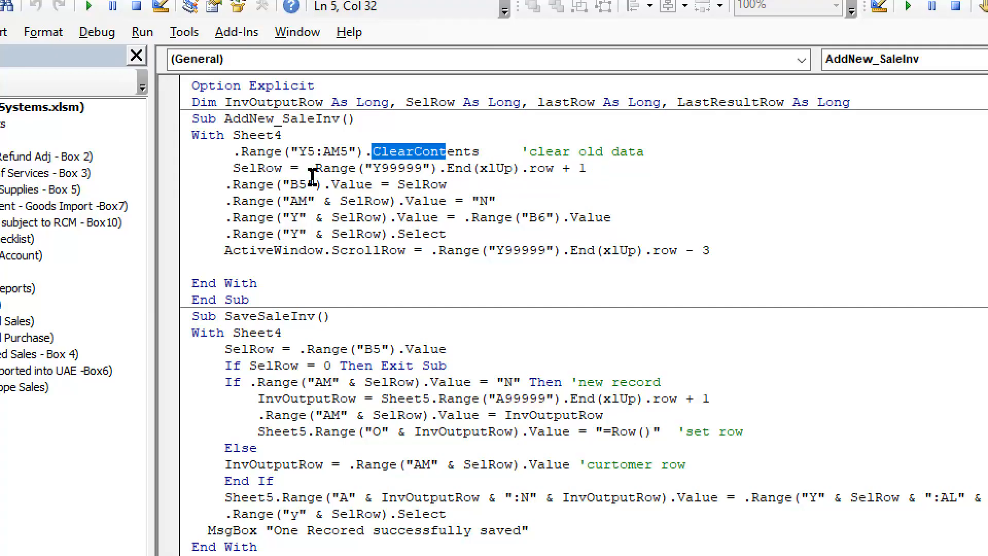
# - Trace how AddNew_SaleInv sets SelRow, writes it to B5, and marks column AM of that row with "N"
pyautogui.moveTo(234, 169); pyautogui.dragTo(272, 168)
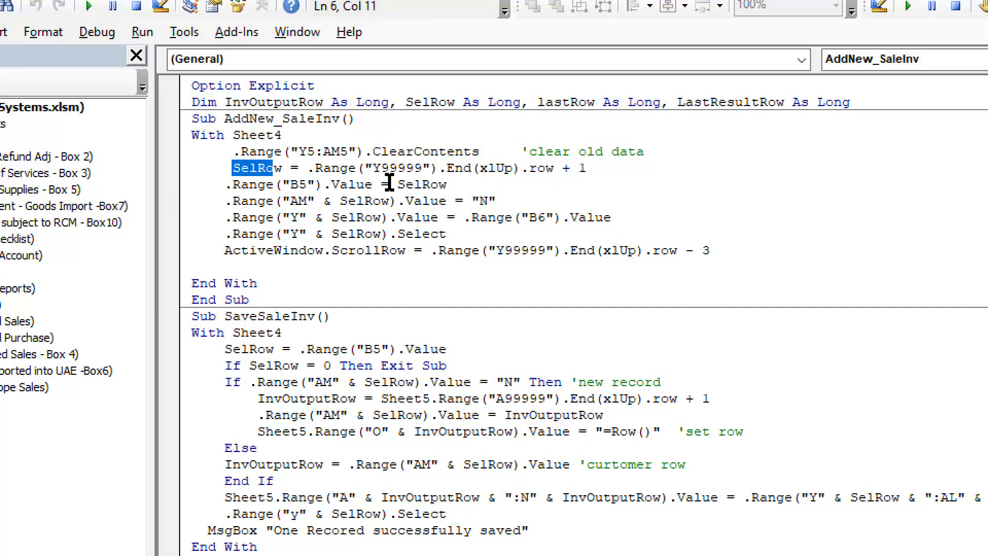
pyautogui.moveTo(406, 184); pyautogui.dragTo(453, 184)
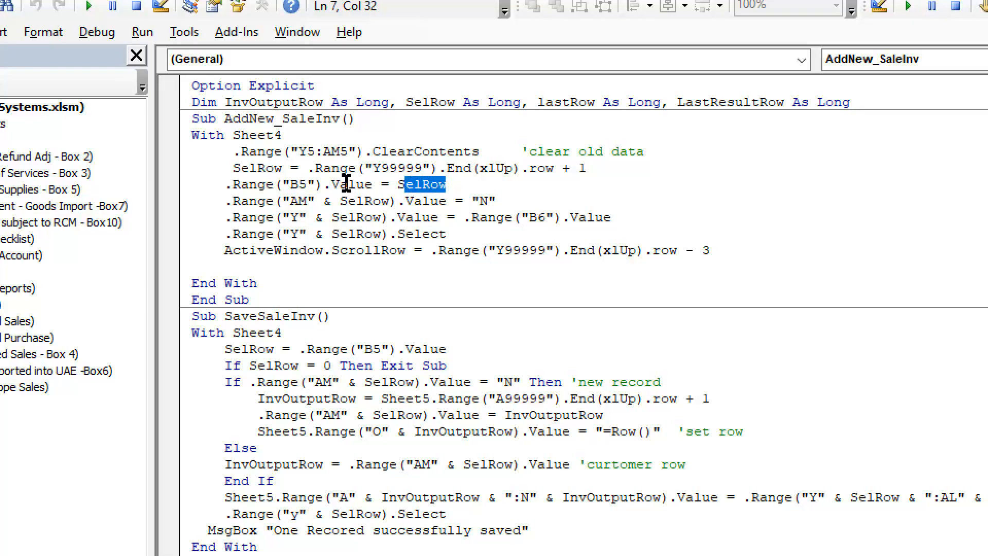
pyautogui.click(394, 184)
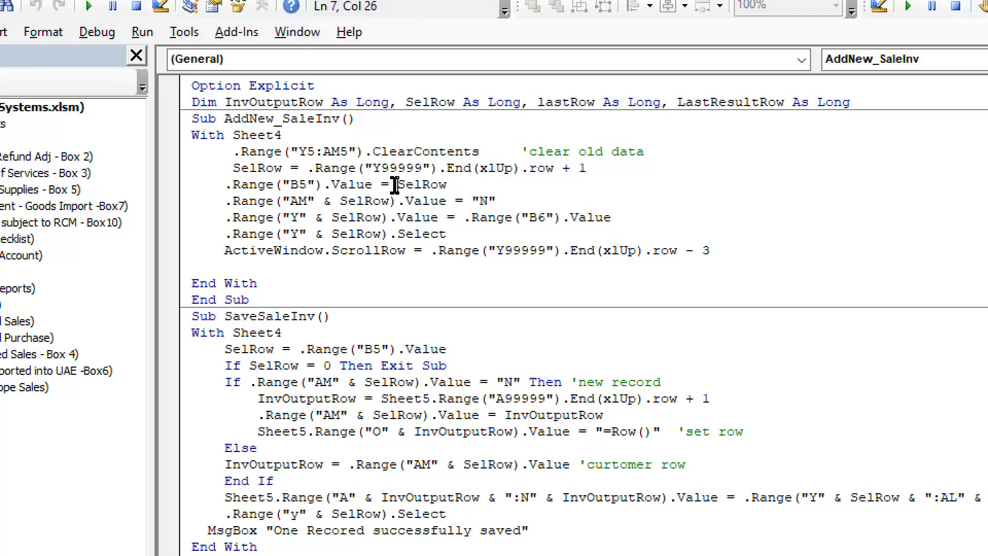
pyautogui.moveTo(400, 184); pyautogui.dragTo(447, 184)
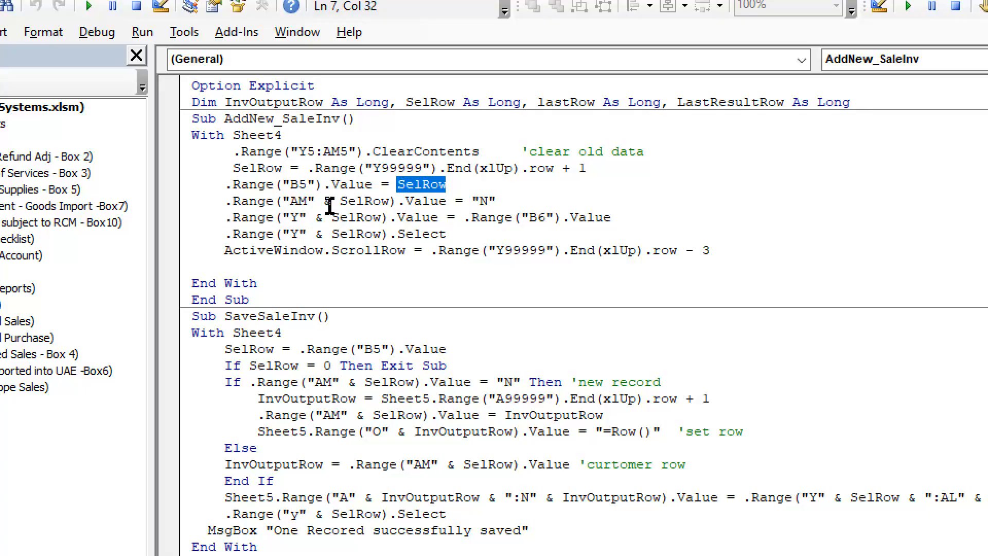
pyautogui.click(476, 200)
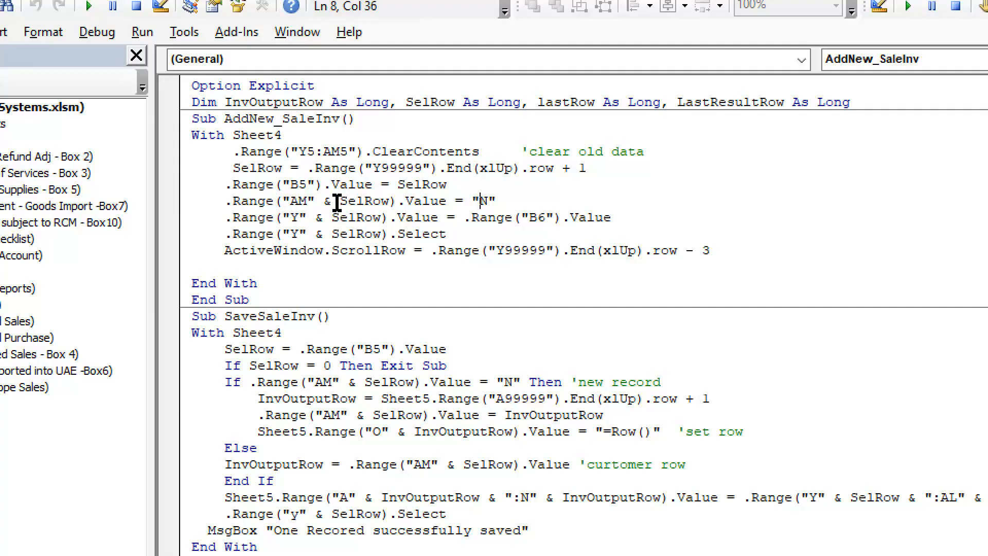
pyautogui.moveTo(339, 201); pyautogui.dragTo(389, 200)
pyautogui.moveTo(472, 200); pyautogui.dragTo(496, 200)
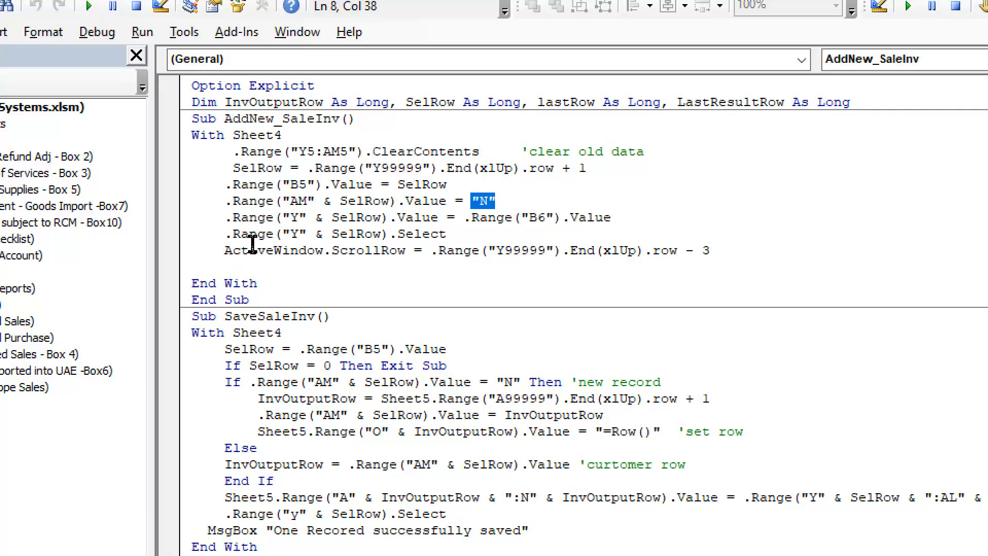
# - Examine the column Y selection and ScrollRow lines of AddNew_SaleInv, and select its body from With Sheet4 to End Sub
pyautogui.moveTo(235, 235); pyautogui.dragTo(306, 234)
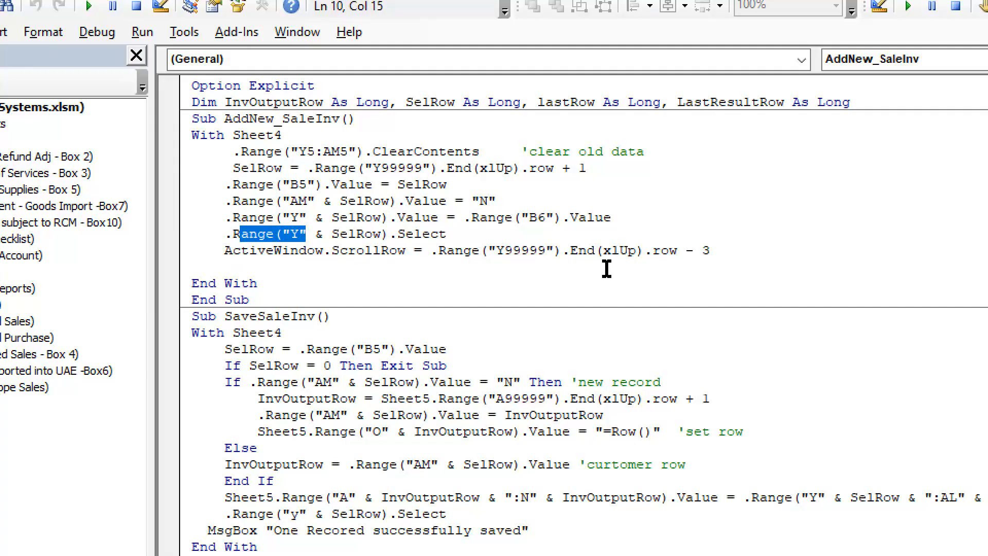
pyautogui.moveTo(710, 250); pyautogui.dragTo(431, 252)
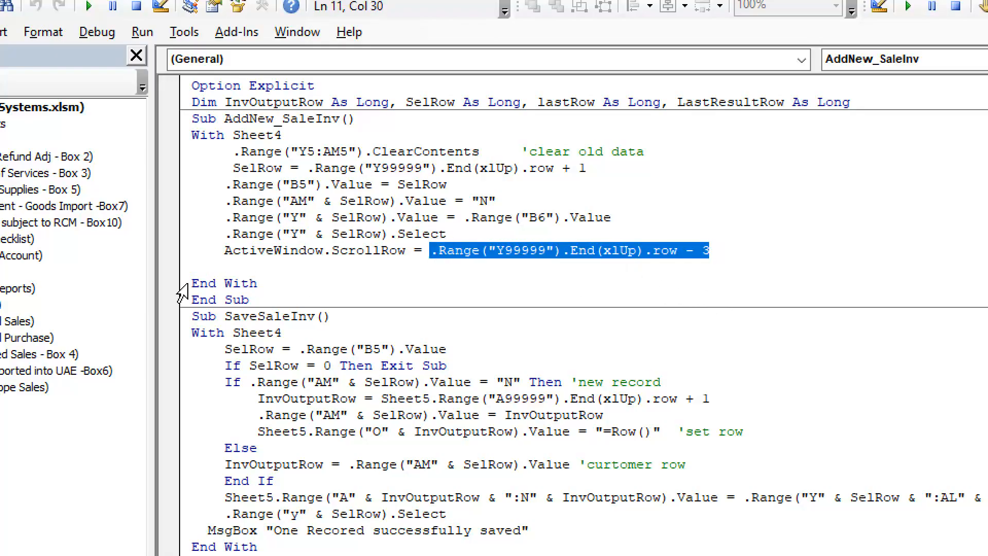
pyautogui.click(252, 273)
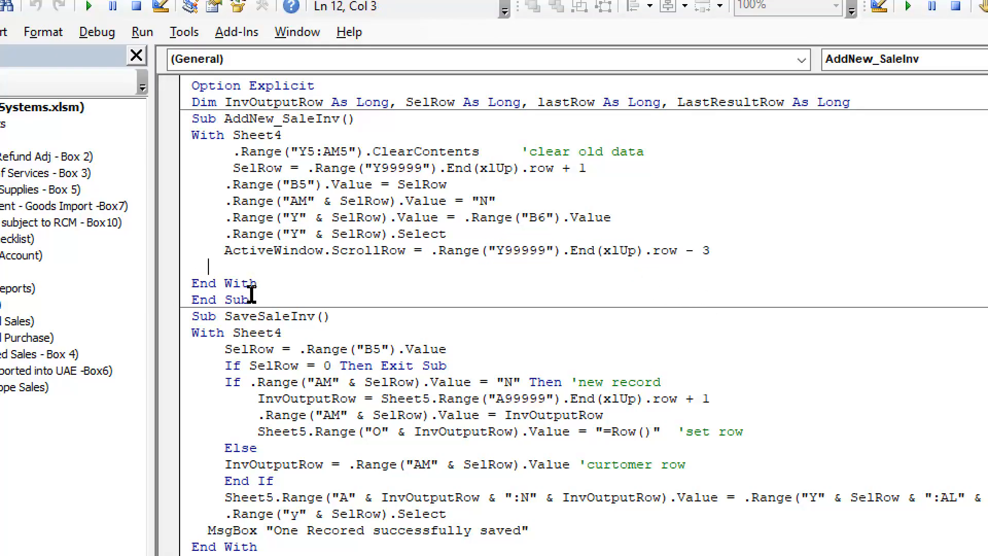
pyautogui.moveTo(251, 299); pyautogui.dragTo(186, 139)
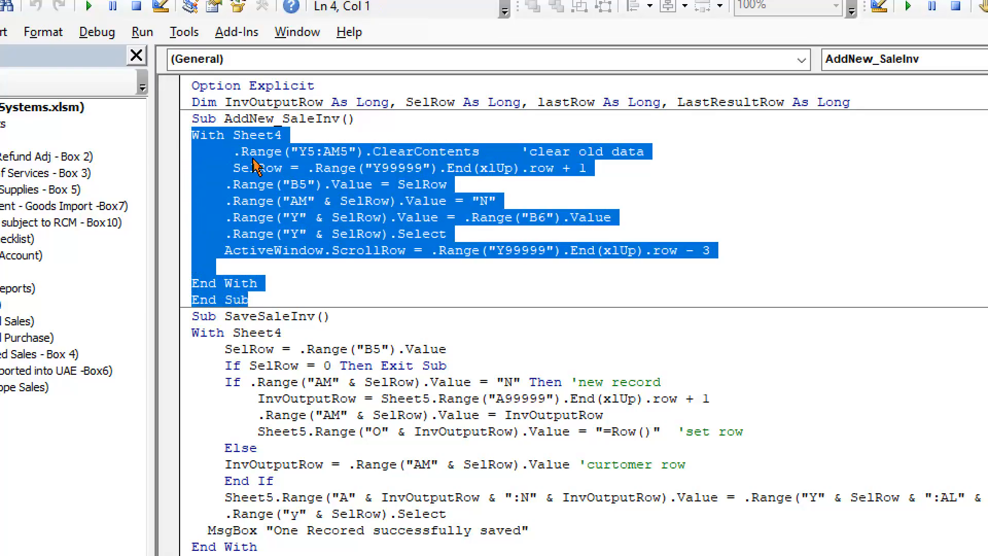
# - In the workbook, view the macro assignment options for the grouped Save and New buttons without assigning a macro
pyautogui.hotkey('alt', 'Tab')
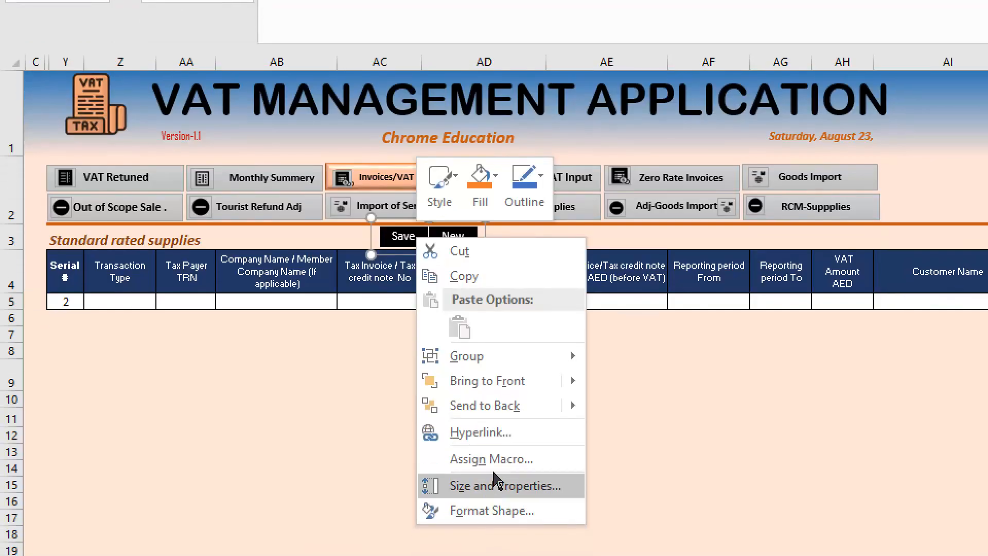
pyautogui.click(498, 462)
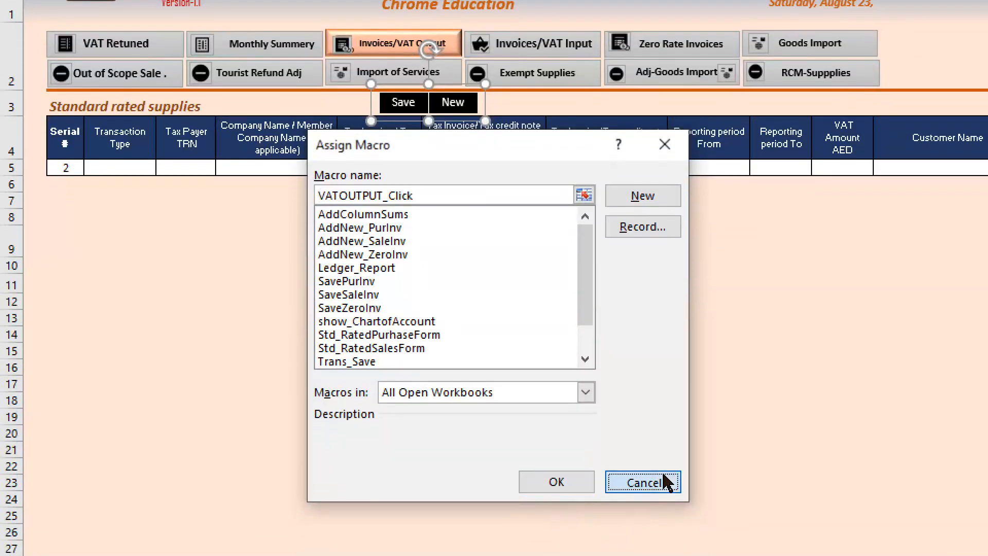
pyautogui.click(664, 480)
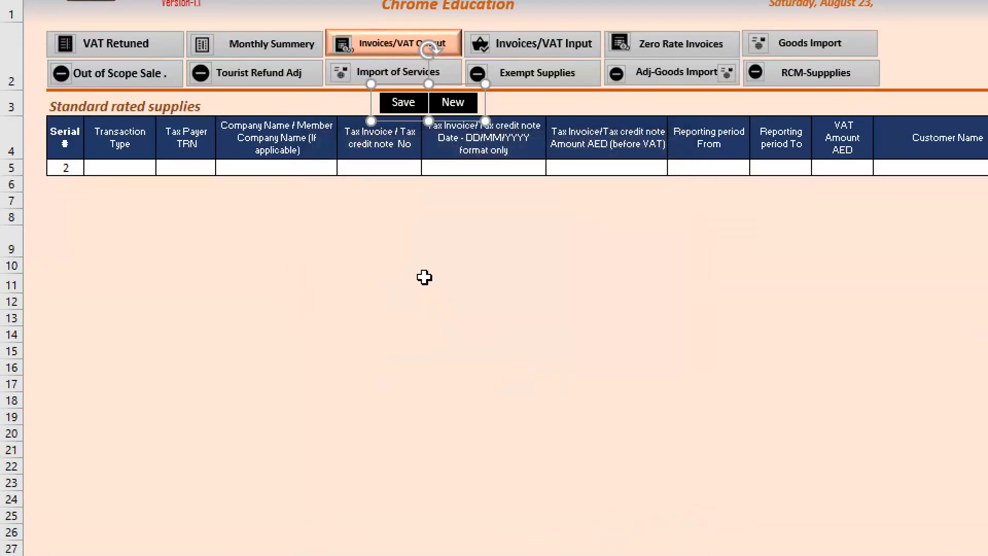
pyautogui.rightClick(469, 109)
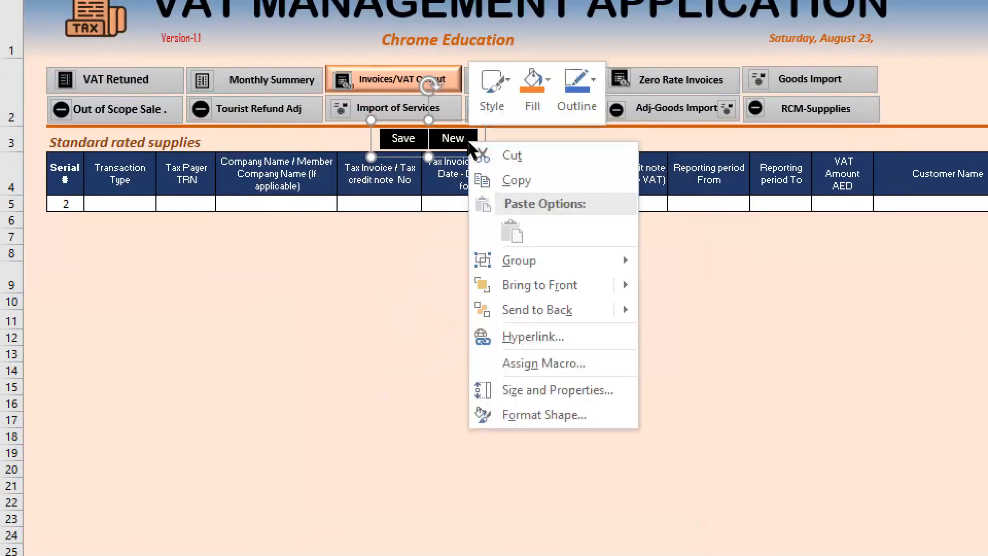
pyautogui.click(554, 365)
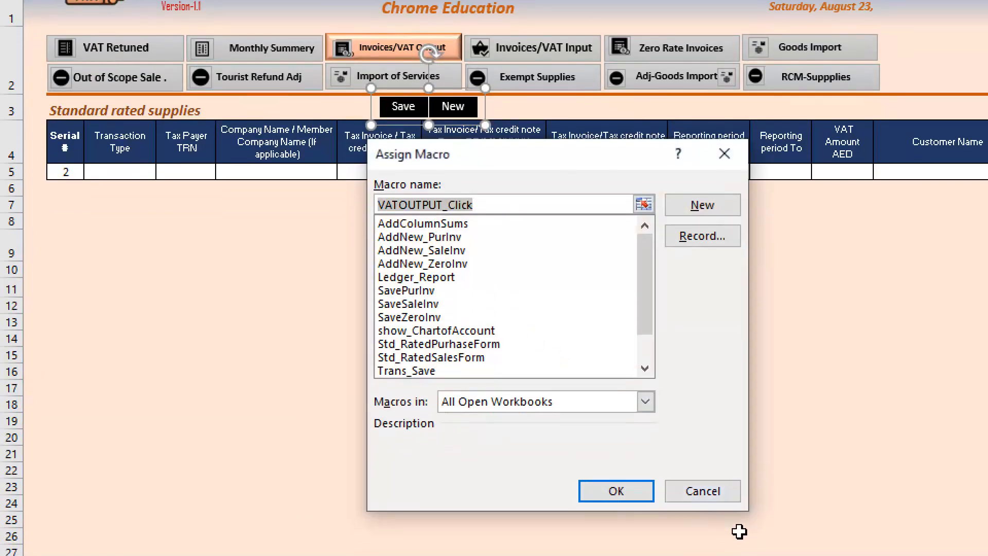
pyautogui.click(740, 496)
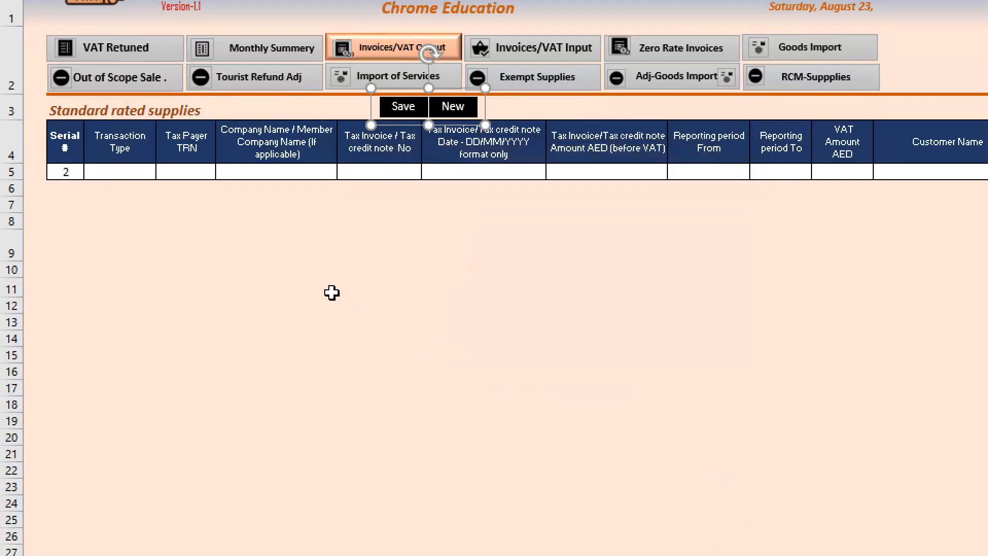
# - Return to the VBA code and compare the Sheet5 reference in SaveSaleInv with the Sheet6 reference in SavePurInv
pyautogui.hotkey('alt', 'Tab')
pyautogui.scroll(-6, 487, 547)
pyautogui.scroll(-2, 487, 546)
pyautogui.moveTo(151, 182); pyautogui.dragTo(379, 346)
pyautogui.scroll(2, 225, 206)
pyautogui.scroll(2, 213, 7)
pyautogui.click(253, 170)
pyautogui.scroll(2, 262, 121)
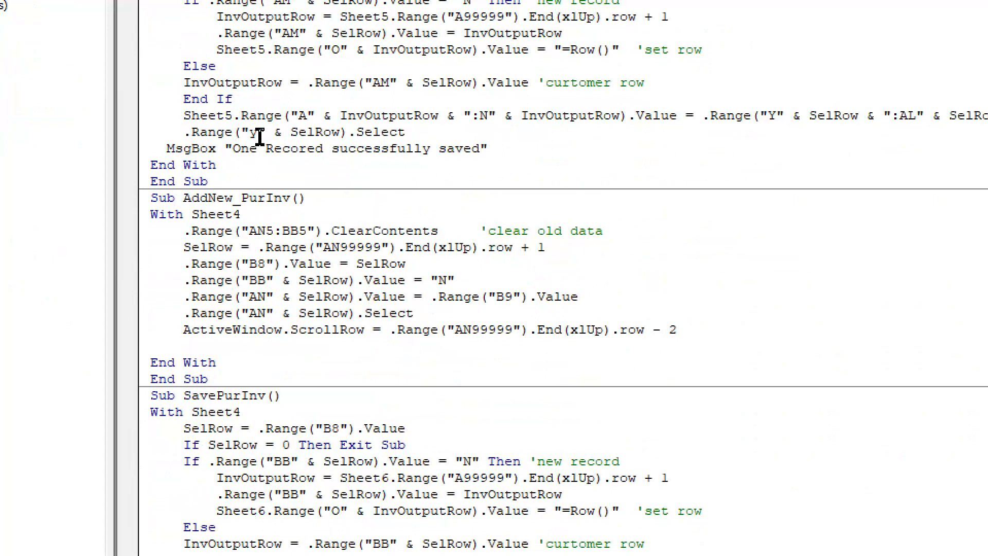
pyautogui.moveTo(225, 116); pyautogui.dragTo(240, 116)
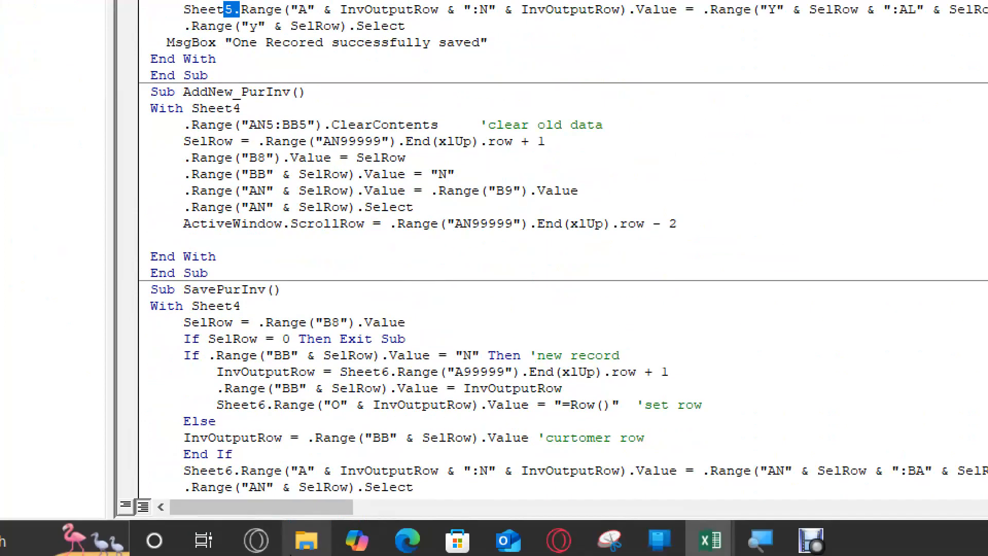
pyautogui.moveTo(223, 407); pyautogui.dragTo(272, 406)
# - Highlight the Sheet7 reference in the "=Row()" line of the SaveZeroInv procedure
pyautogui.scroll(-6, 242, 360)
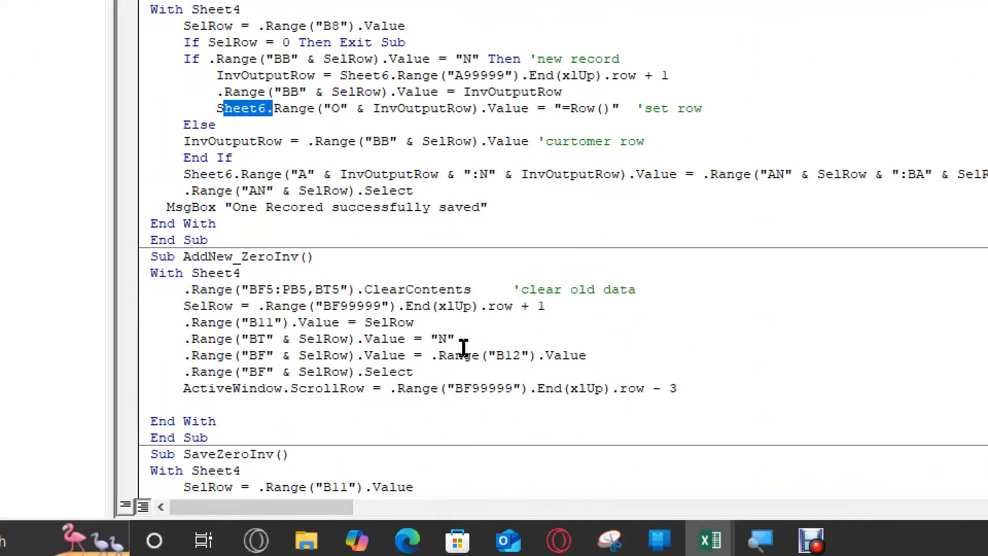
pyautogui.scroll(-4, 150, 261)
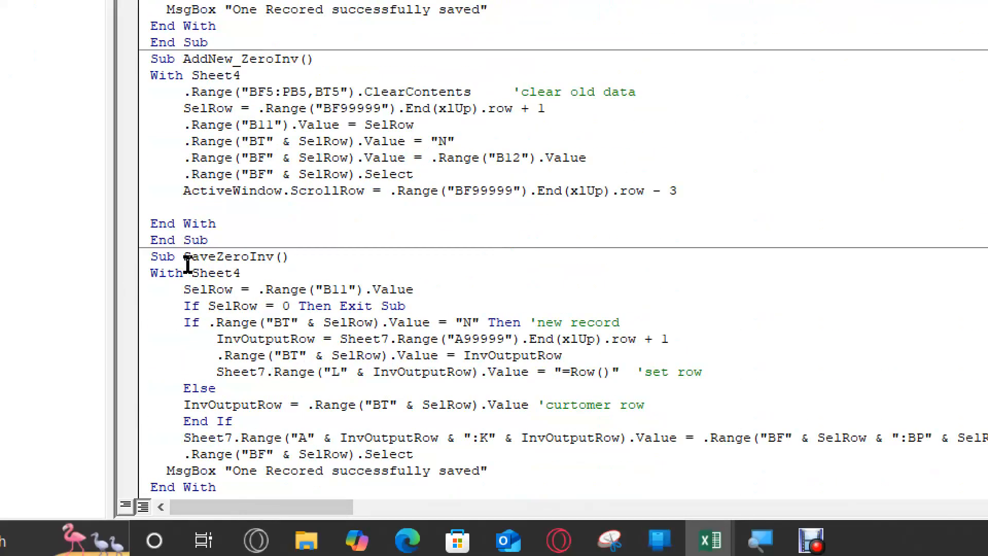
pyautogui.moveTo(216, 372); pyautogui.dragTo(265, 372)
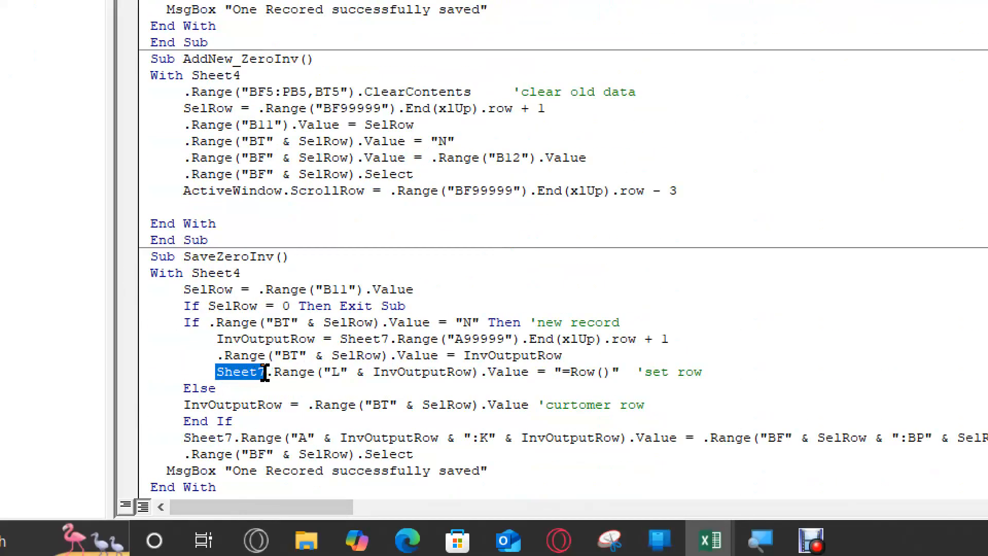
# - Review the Trans_Save procedure, highlighting it from its Sub line to the TRANS_NO_COL constant, and return to SavePurInv
pyautogui.scroll(-12, 271, 355)
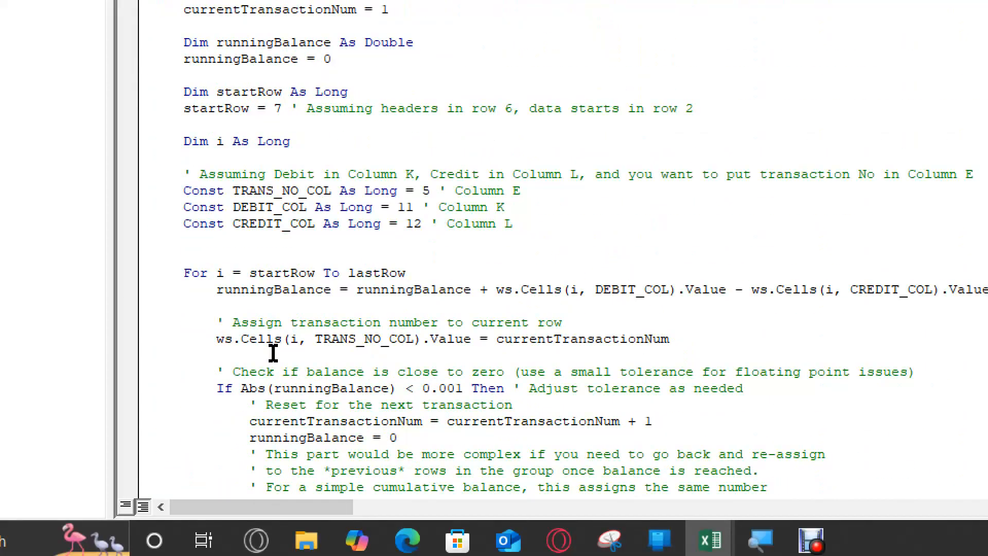
pyautogui.scroll(-4, 273, 353)
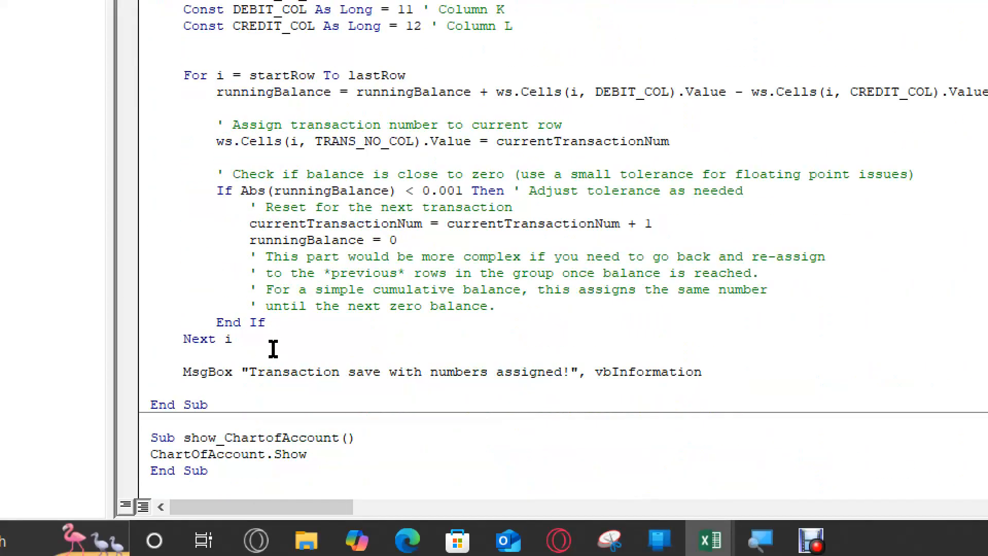
pyautogui.moveTo(252, 477); pyautogui.dragTo(239, 456)
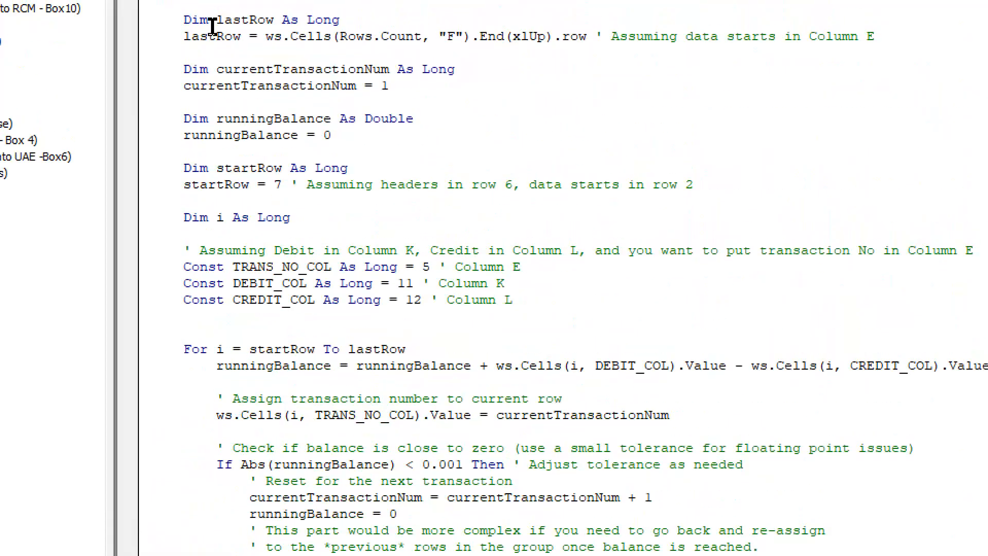
pyautogui.moveTo(150, 151); pyautogui.dragTo(478, 464)
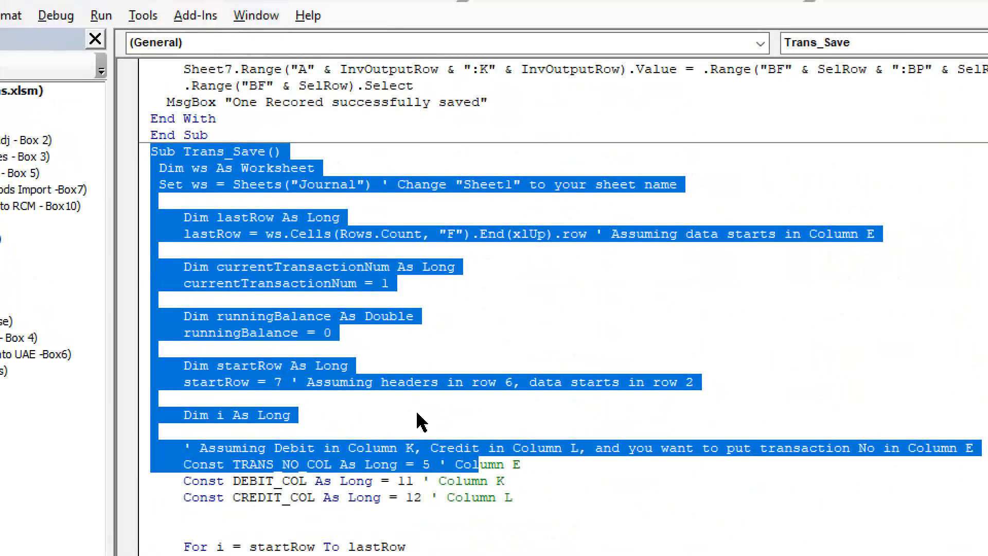
pyautogui.scroll(20, 427, 402)
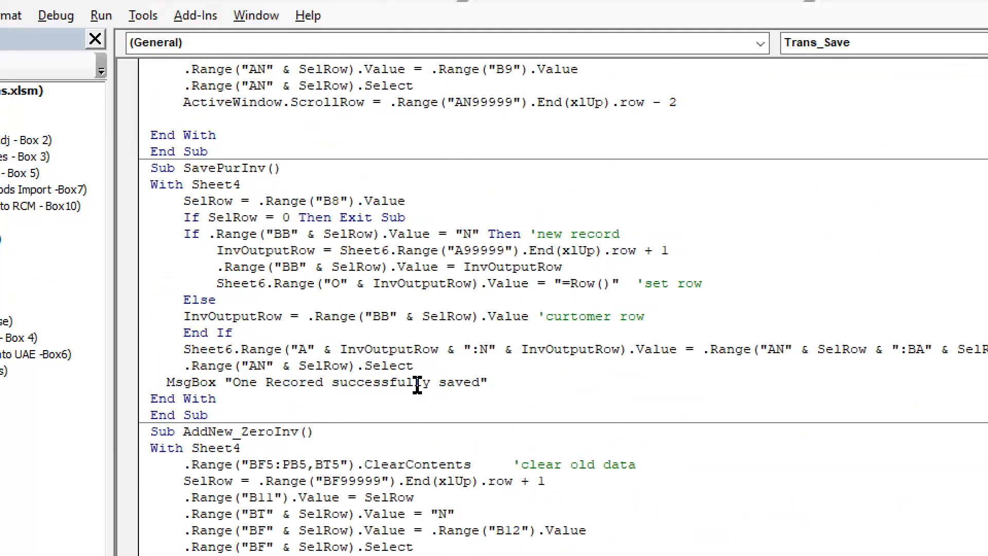
# - Overwrite the AddNew_SaleInv and SaveSaleInv procedures with "-" and close the VBA editor to return to the workbook
pyautogui.scroll(6, 275, 123)
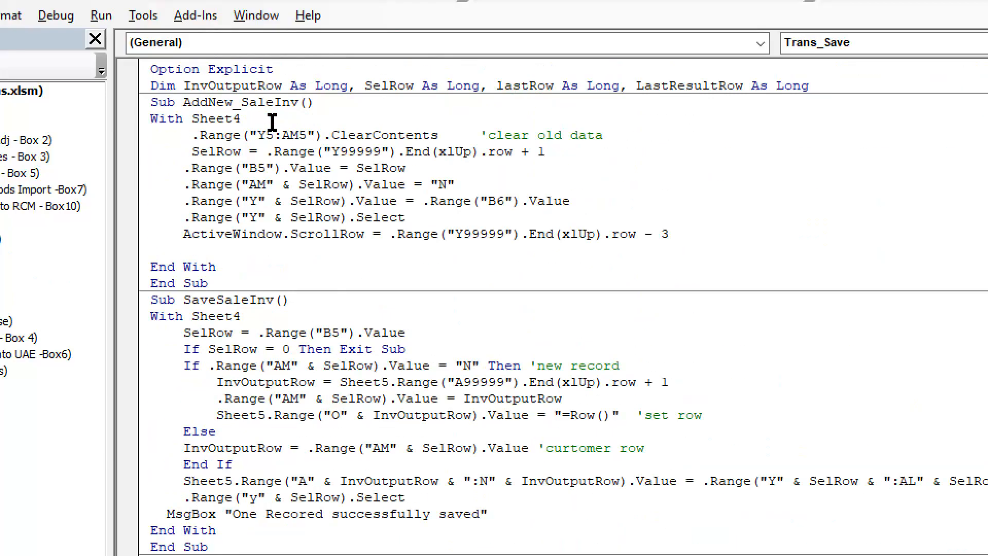
pyautogui.moveTo(154, 101); pyautogui.dragTo(364, 509)
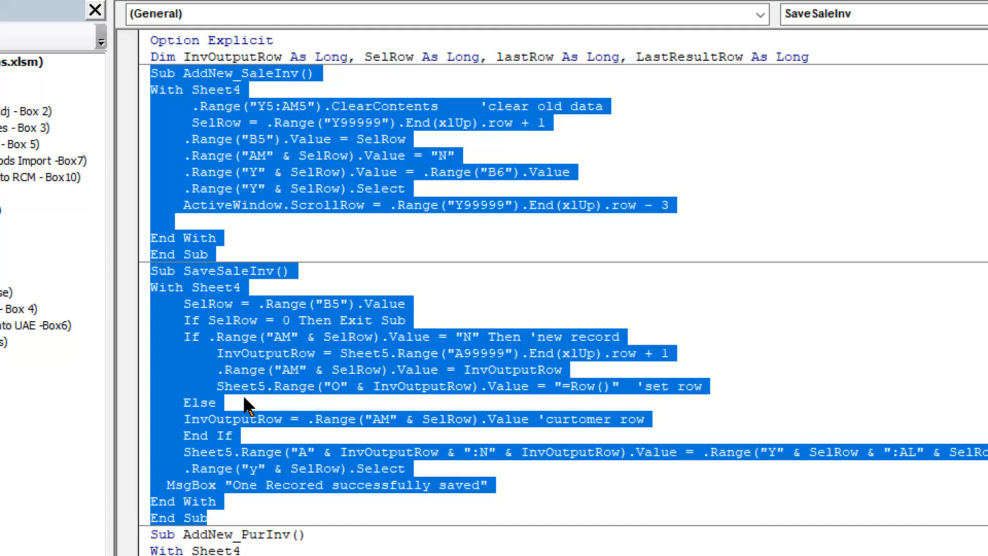
pyautogui.write('-')
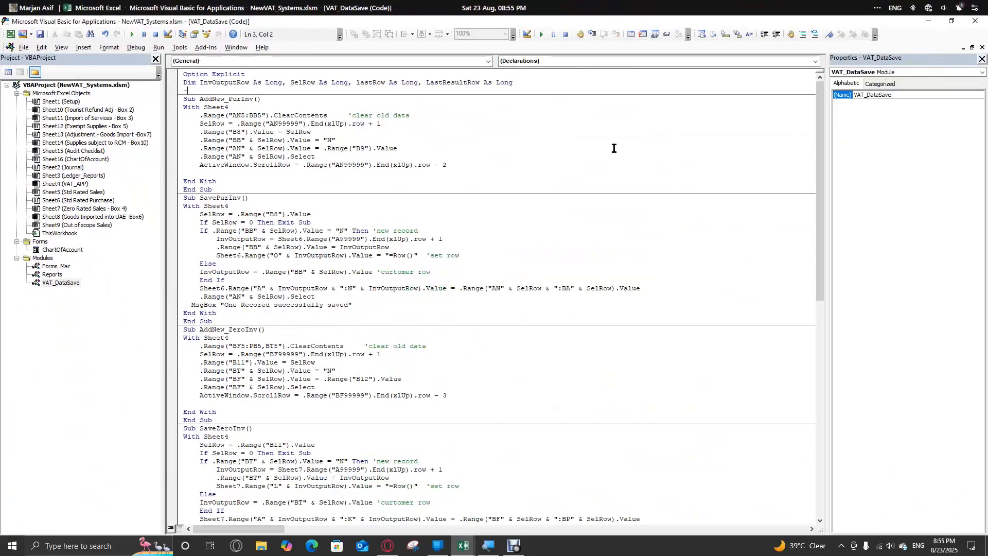
pyautogui.click(978, 22)
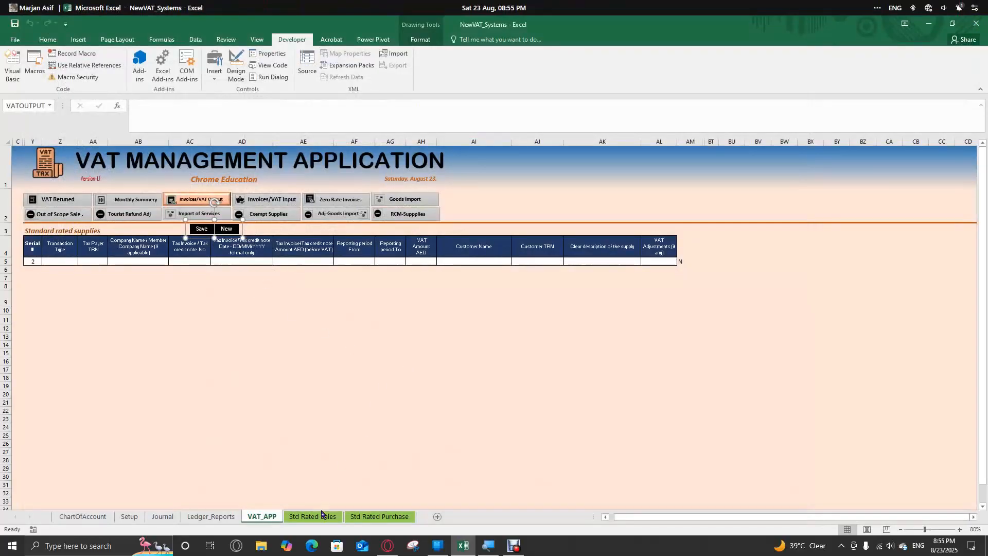
# - Open the Setup sheet and review its VAT category rates, supply definitions and version cell E1
pyautogui.click(83, 517)
pyautogui.click(130, 517)
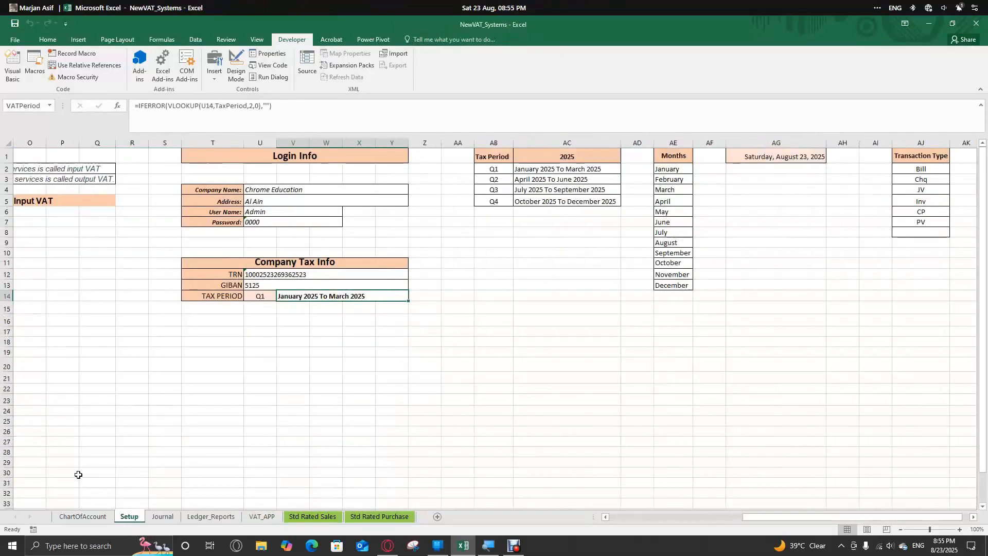
pyautogui.click(29, 200)
pyautogui.press('Home')
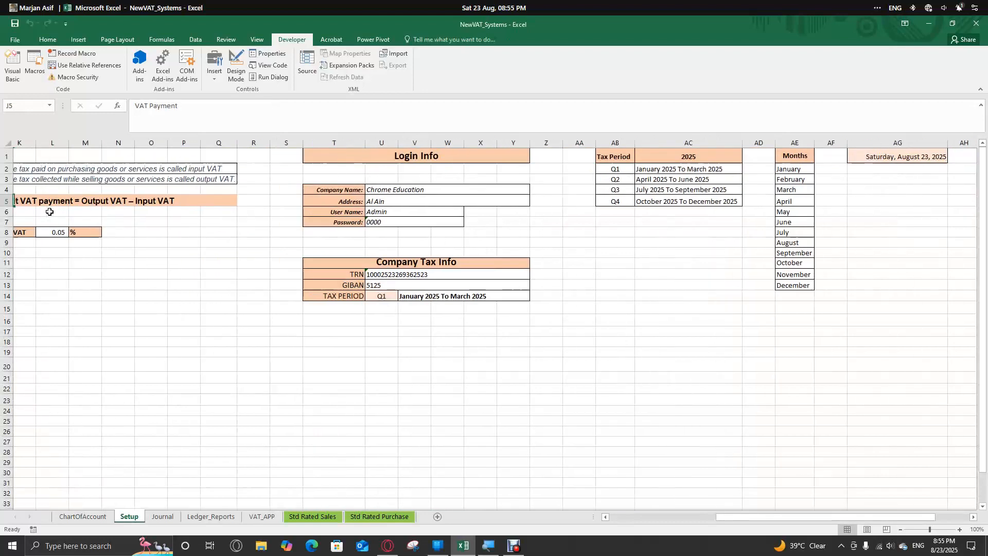
pyautogui.press('Up')
pyautogui.press('Up')
pyautogui.press('Up')
pyautogui.press('Up')
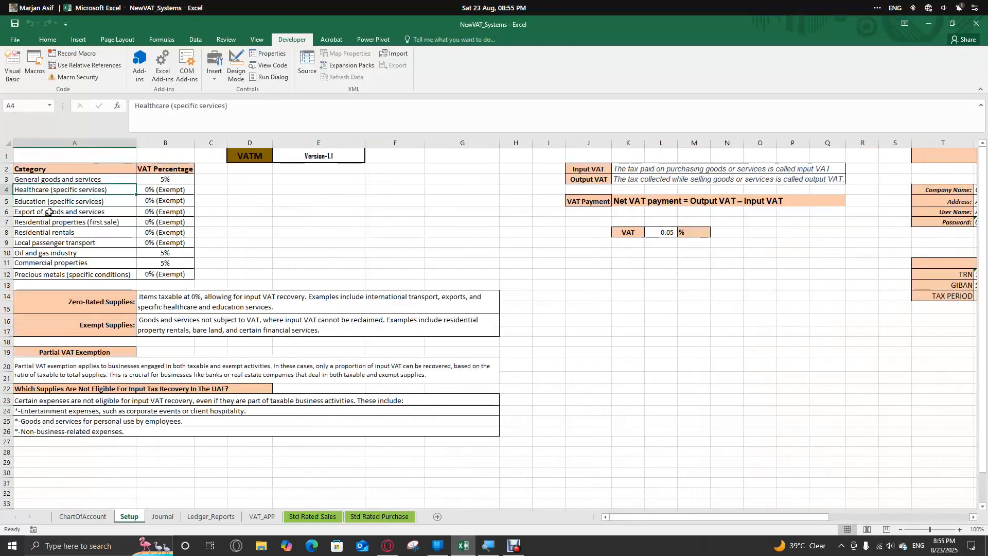
pyautogui.press('Down')
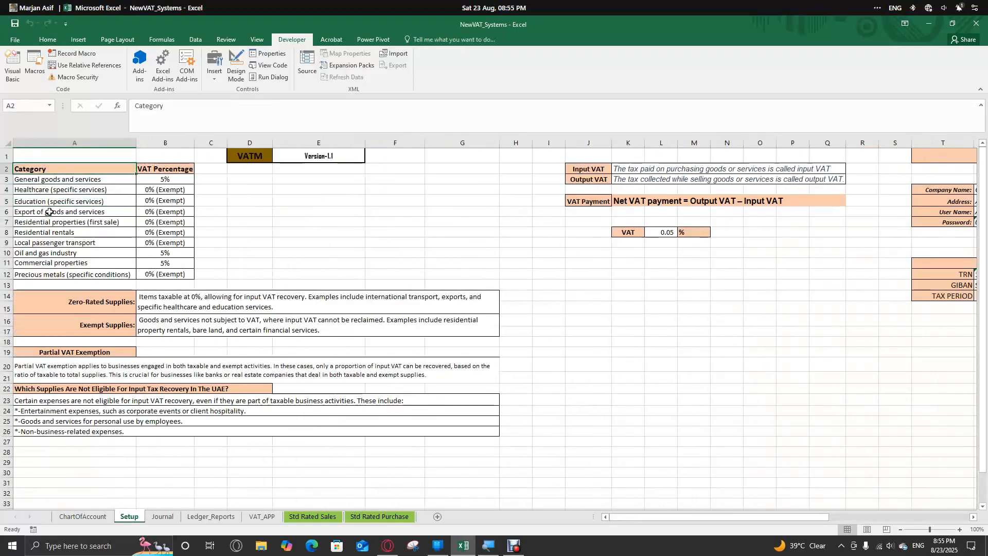
pyautogui.click(318, 162)
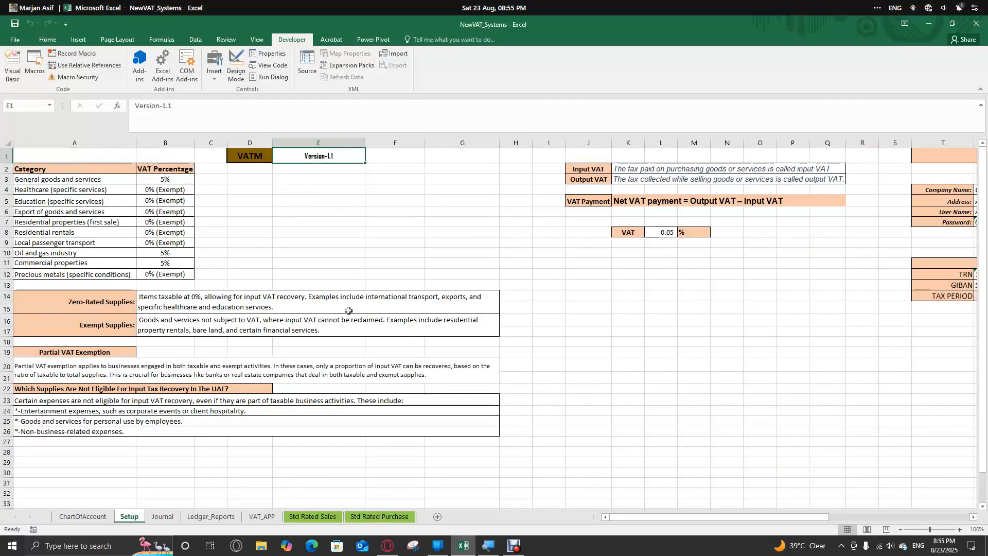
pyautogui.scroll(-2, 353, 308)
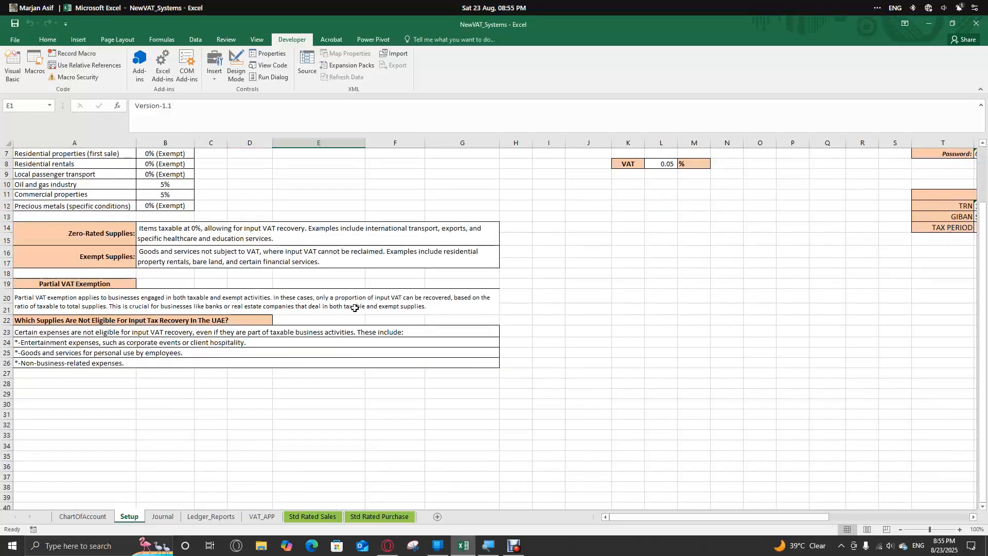
pyautogui.scroll(2, 355, 307)
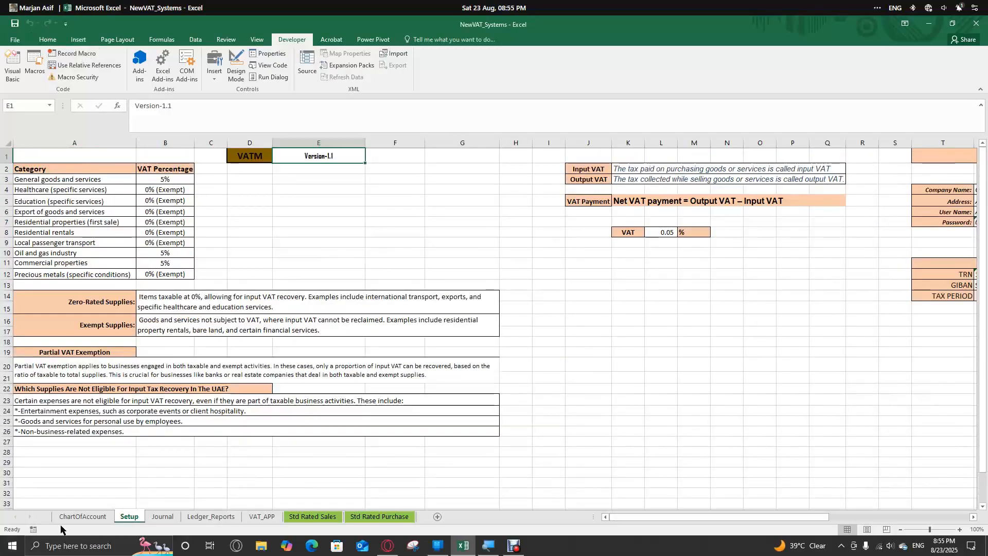
# - Review the account list on the ChartOfAccount sheet
pyautogui.click(88, 518)
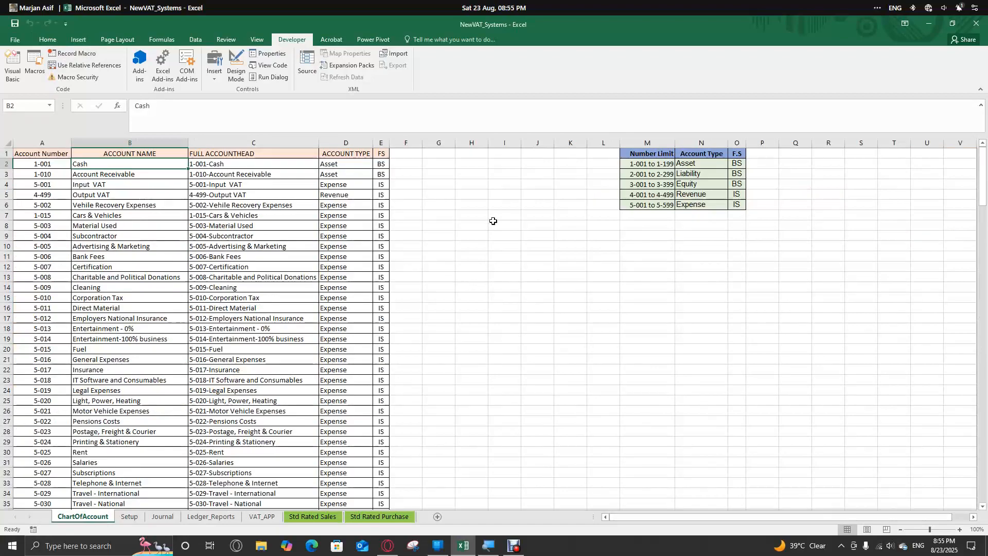
pyautogui.scroll(-6, 492, 220)
pyautogui.scroll(6, 268, 248)
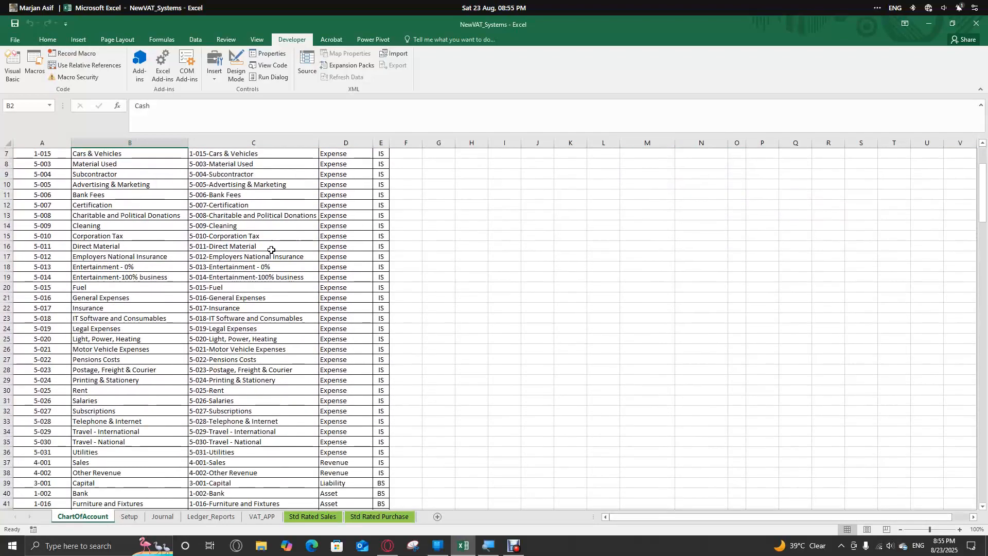
# - View the Journal and Ledger_Reports sheets and return to the VAT_APP sheet
pyautogui.click(138, 517)
pyautogui.click(162, 517)
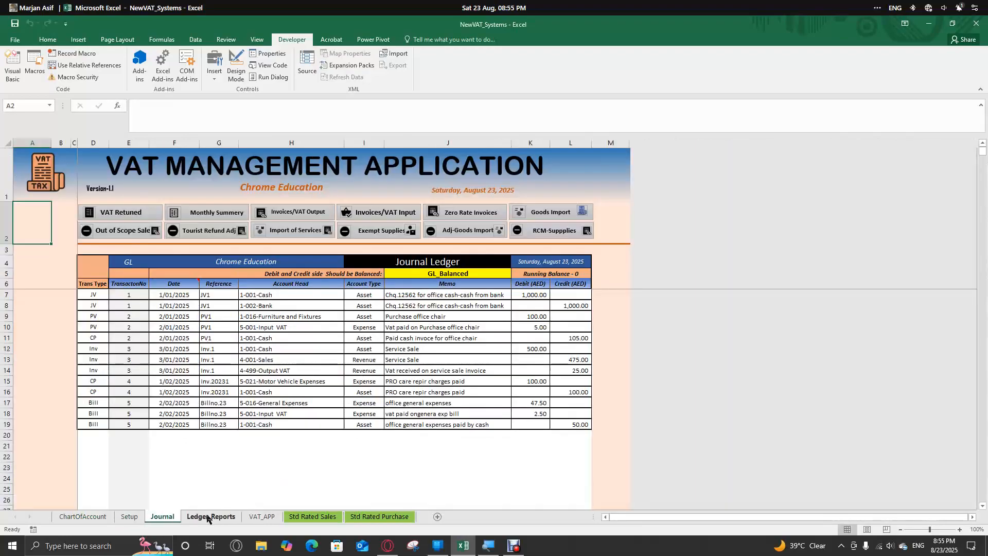
pyautogui.click(208, 517)
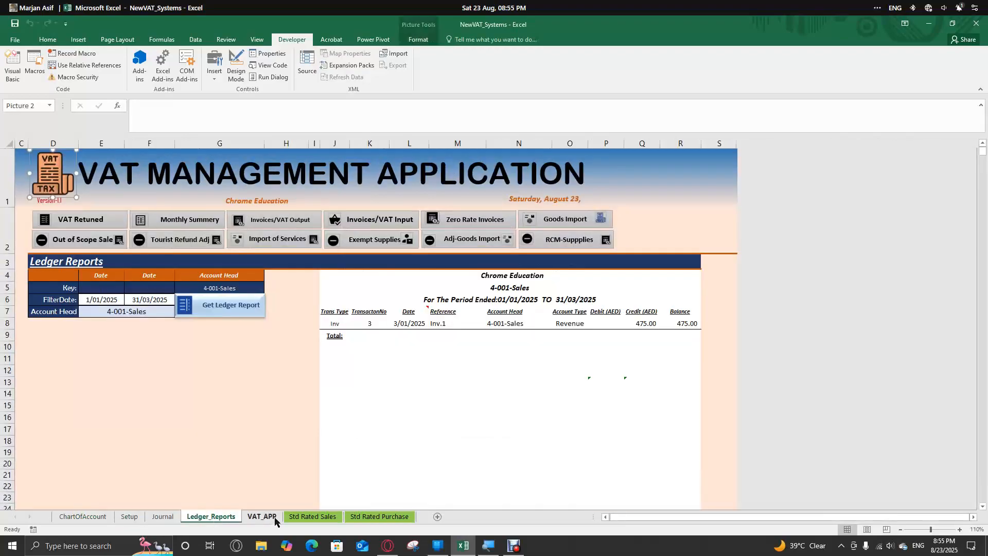
pyautogui.click(275, 521)
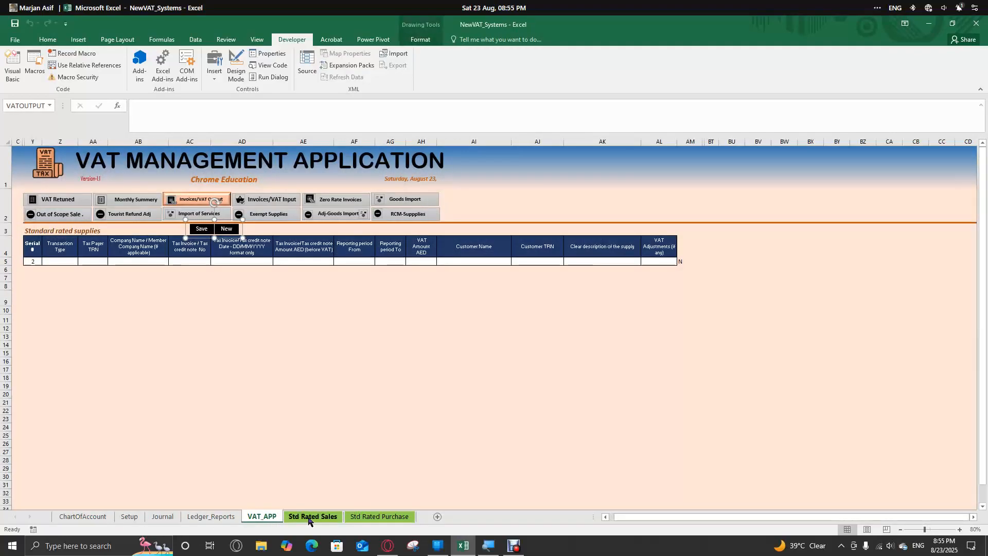
# - Return to the VAT_DataSave module code and dismiss the compile error dialog
pyautogui.click(247, 319)
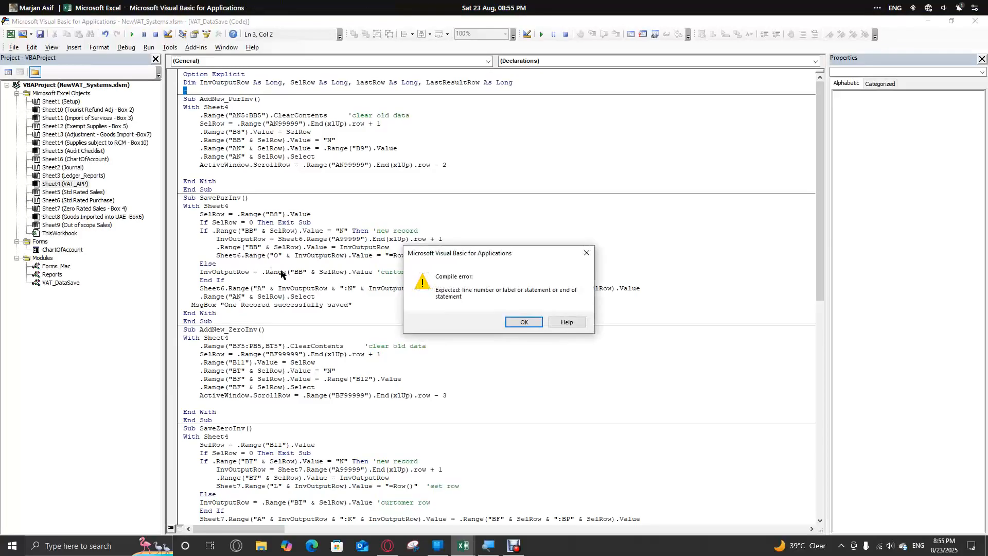
pyautogui.click(524, 322)
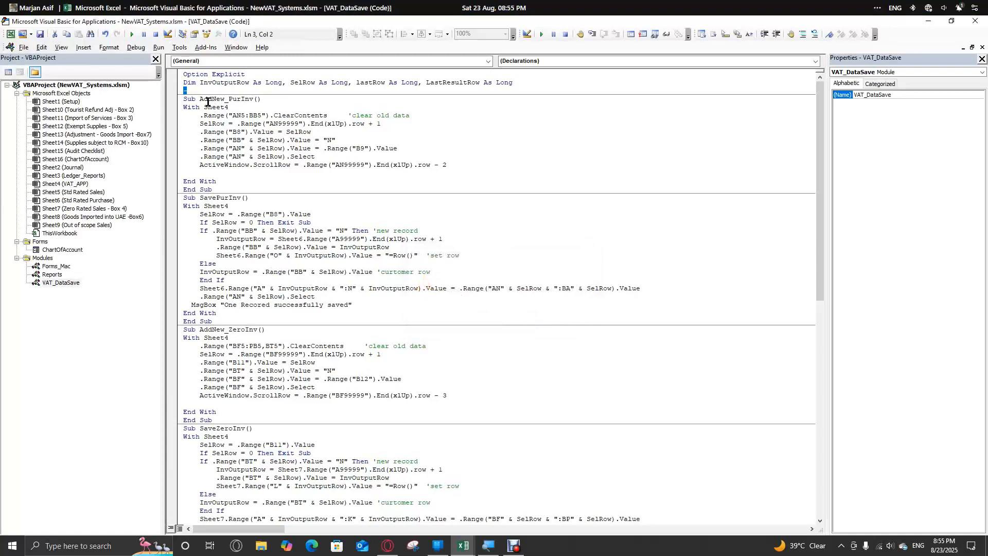